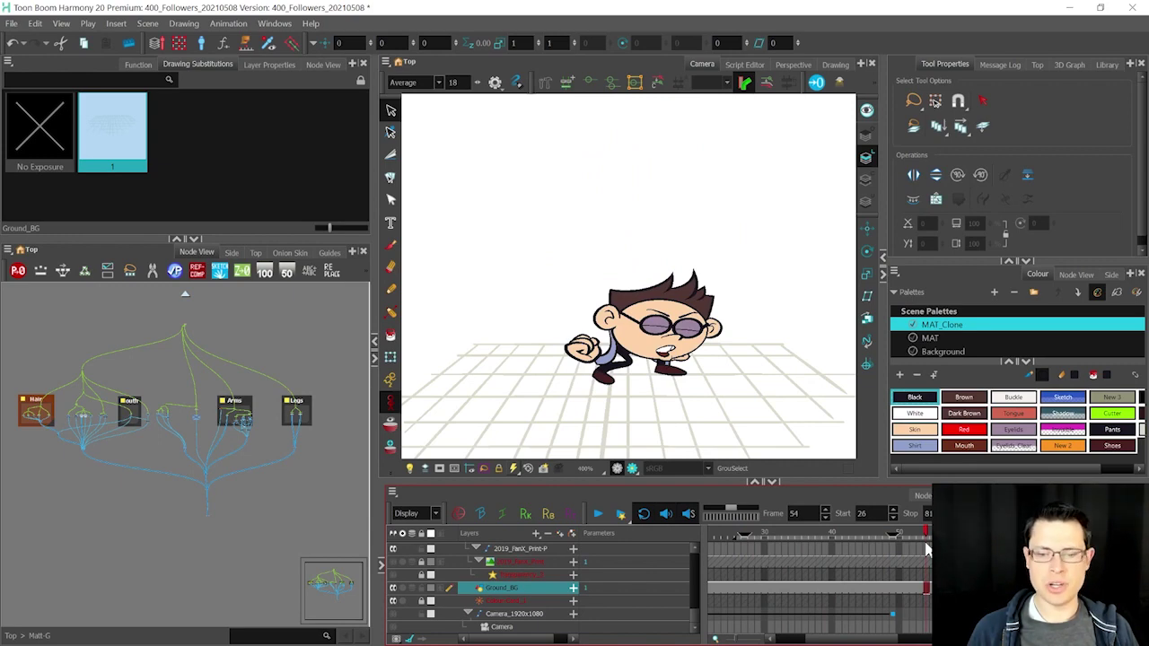
Step: Go to frame 53 and inspect the final composite inside the Matt-G group by disabling and re-enabling it
mouse_move(926, 549)
left_mouse_down()
mouse_move(885, 535)
mouse_move(917, 542)
left_mouse_up()
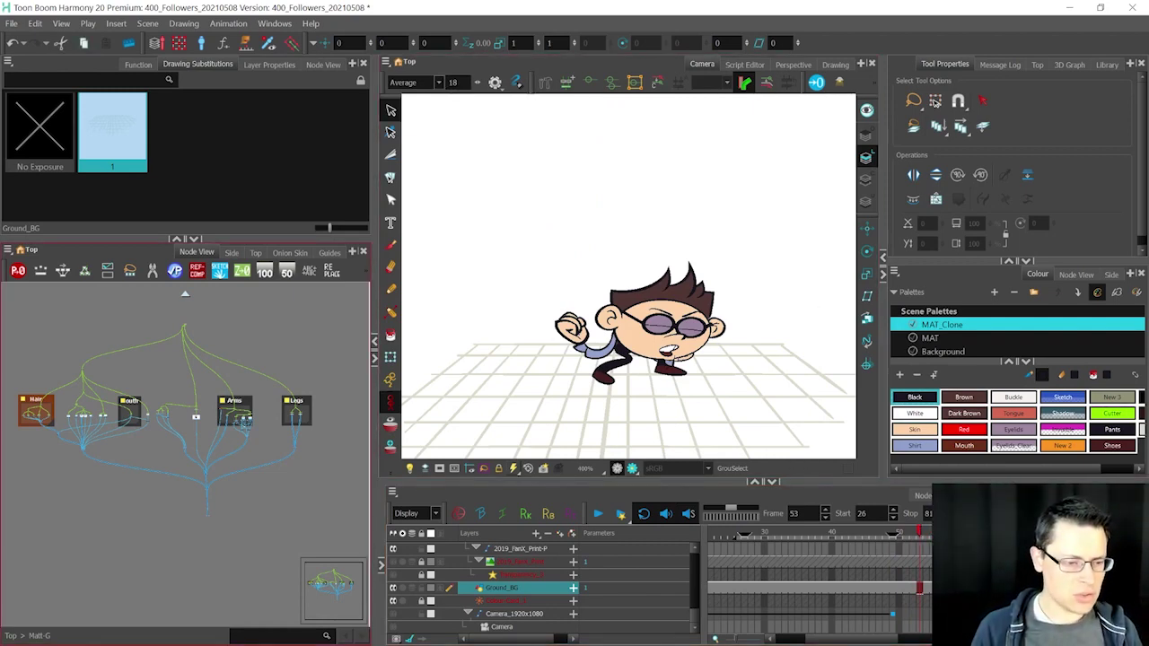
scroll(226, 488, "up", 2)
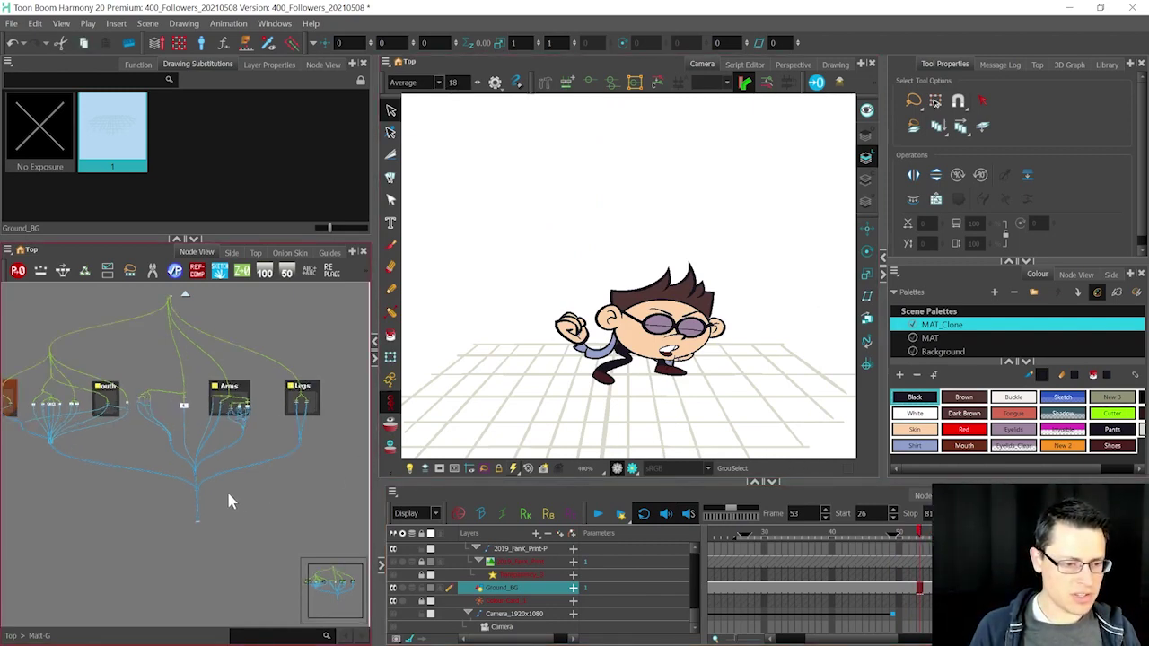
scroll(195, 501, "up", 4)
left_click(181, 475)
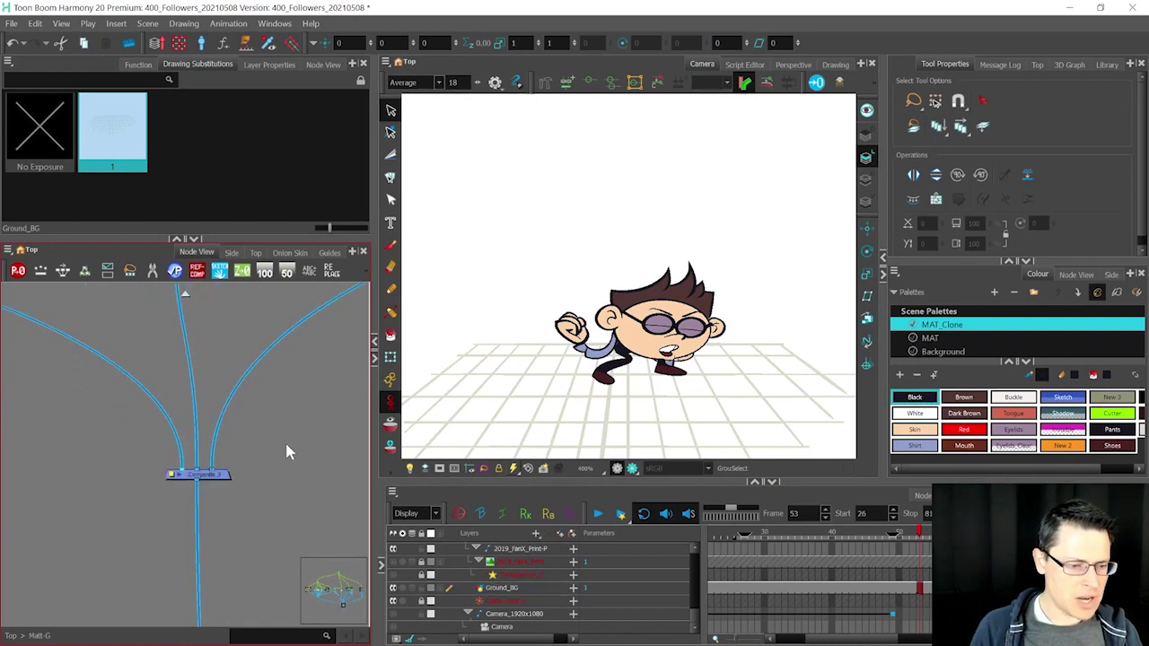
key("d")
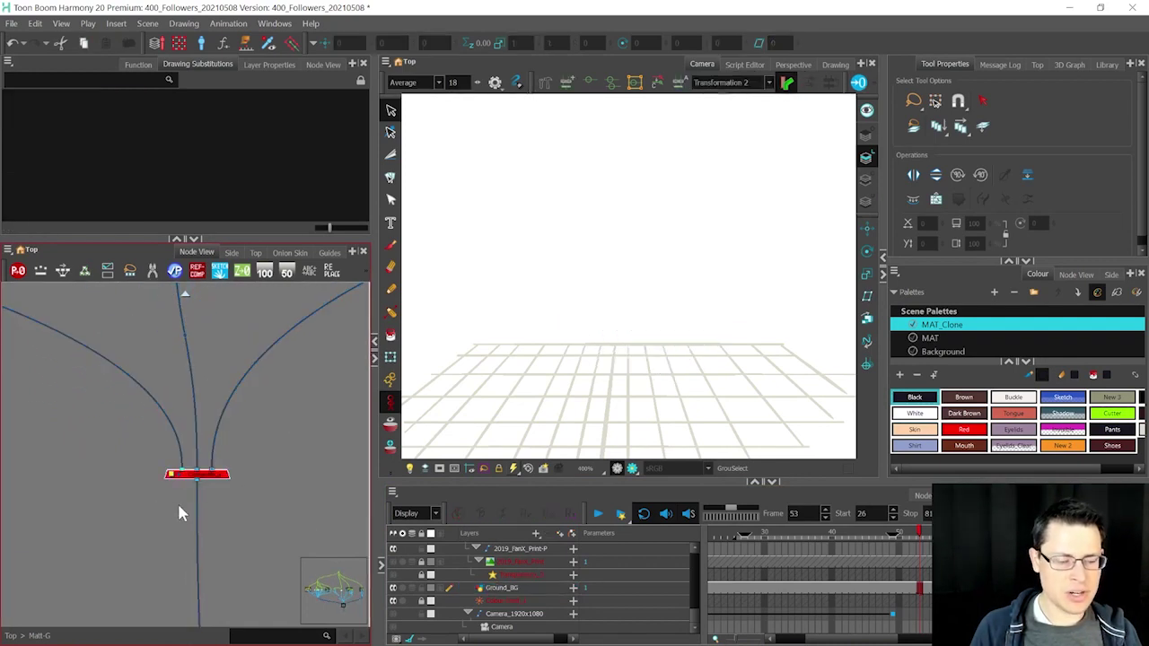
key("d")
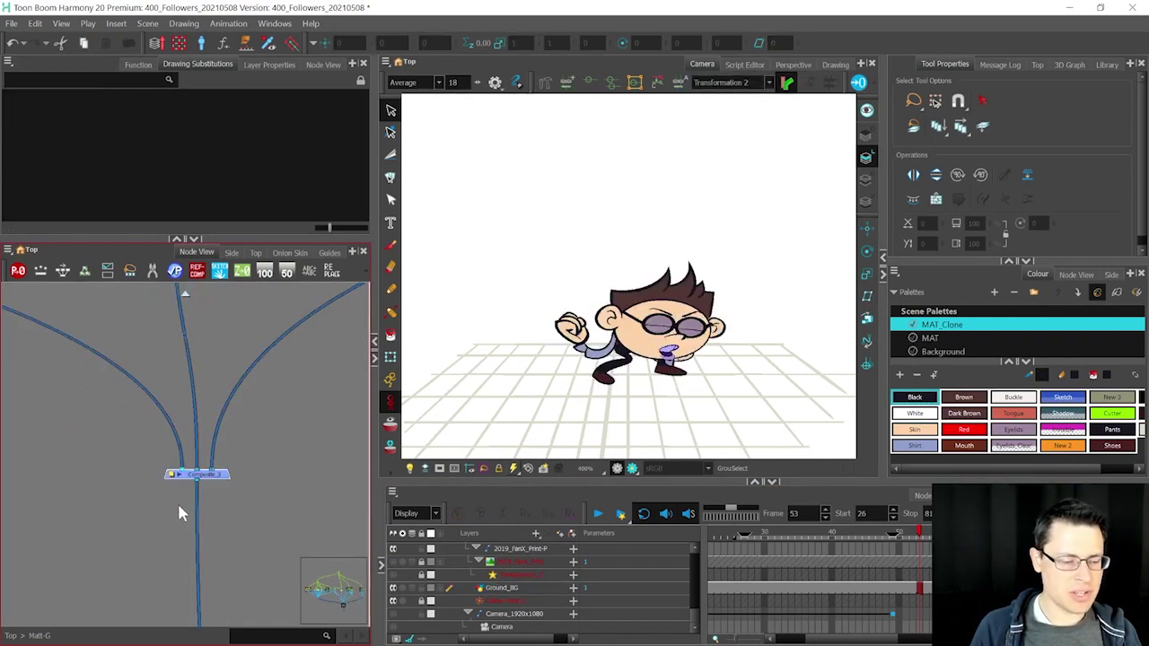
Step: Exit the Matt-G group to the top level and check what Composite_3 controls by toggling it off and on
left_click(185, 295)
scroll(192, 324, "down", 4)
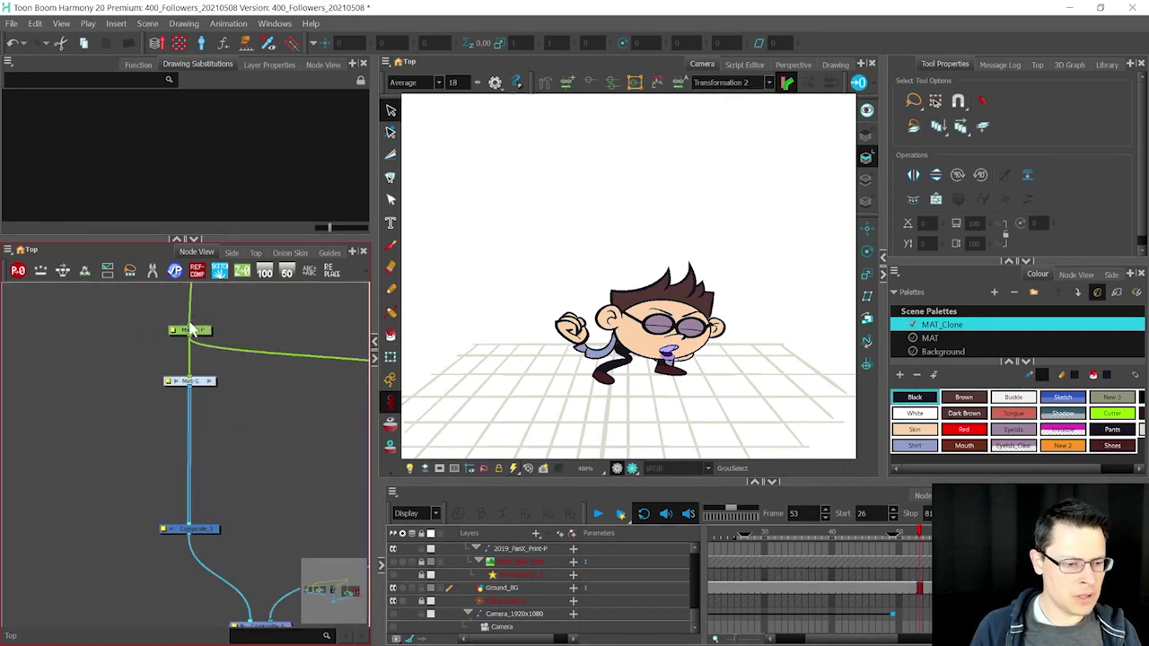
scroll(182, 363, "up", 3)
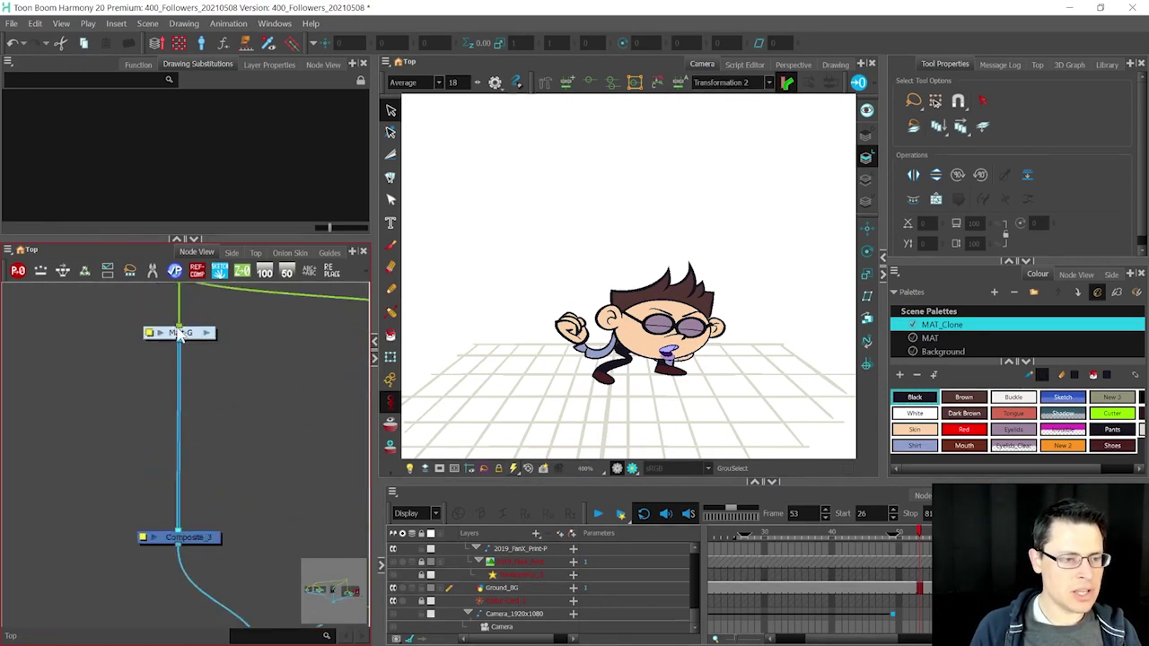
left_click(215, 538)
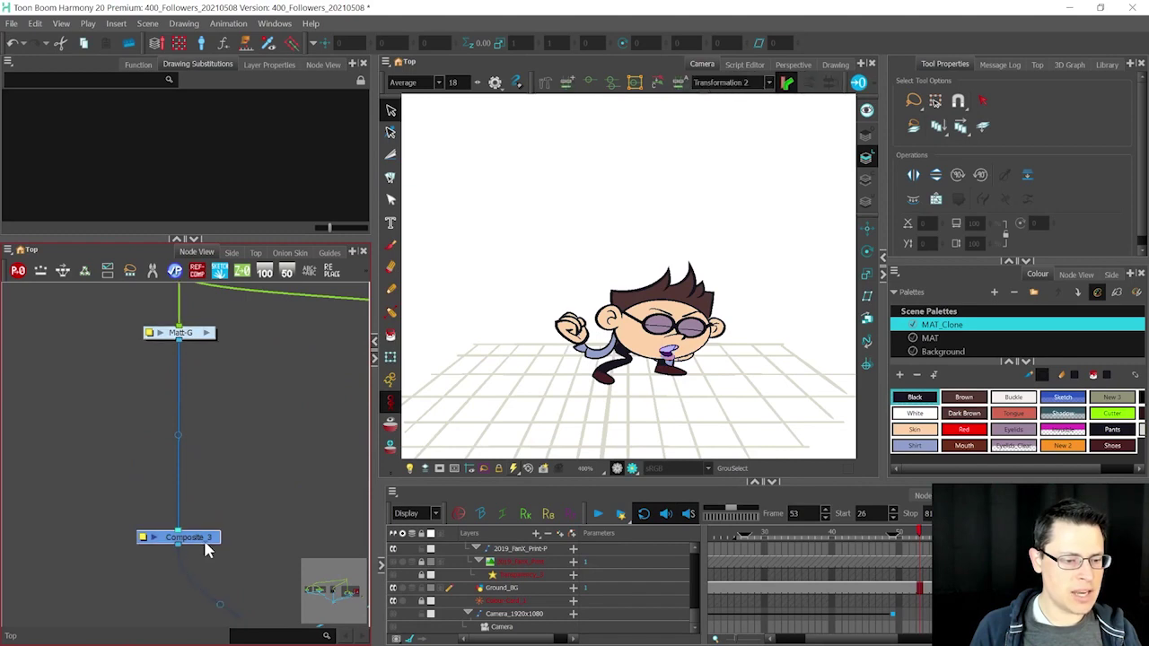
key("d")
key("d")
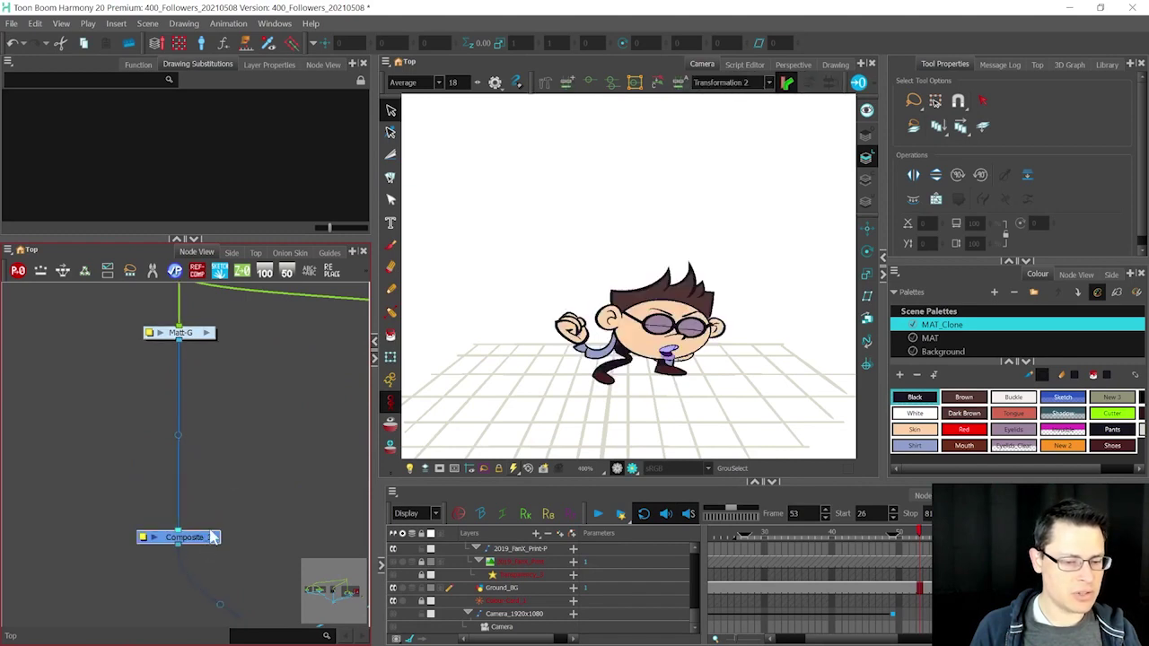
Step: Search the node library for "peg" and add an Apply-Peg-Transformation node to the node network
scroll(185, 449, "down", 2)
scroll(149, 449, "up", 2)
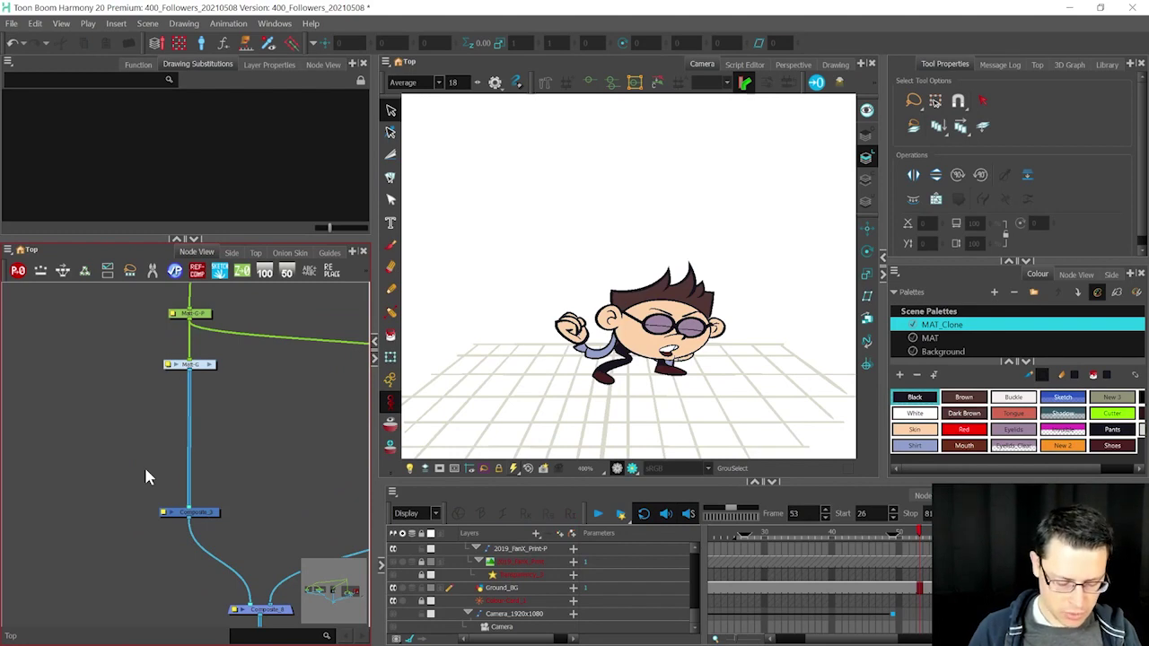
key("Tab")
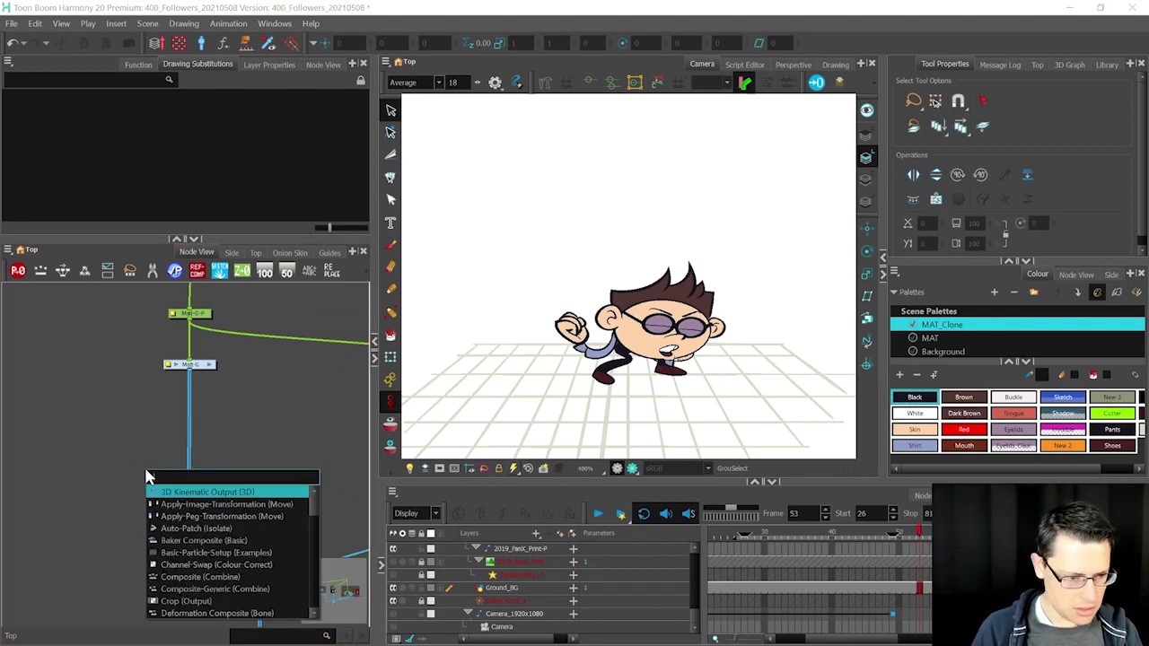
type("Peg")
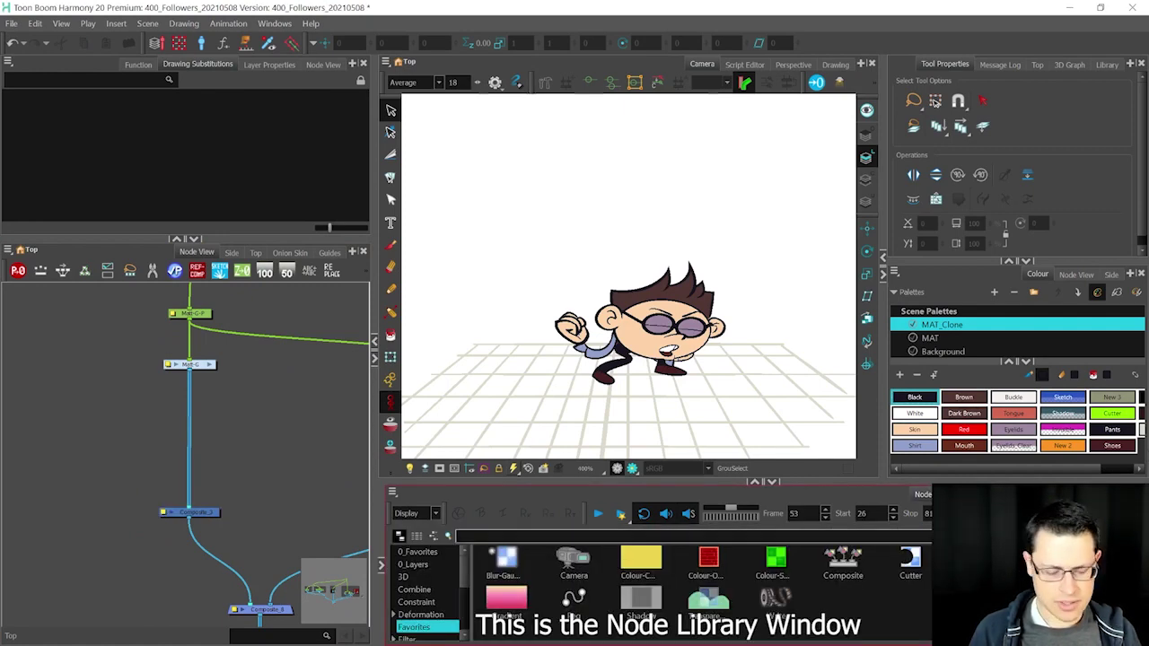
left_click(628, 536)
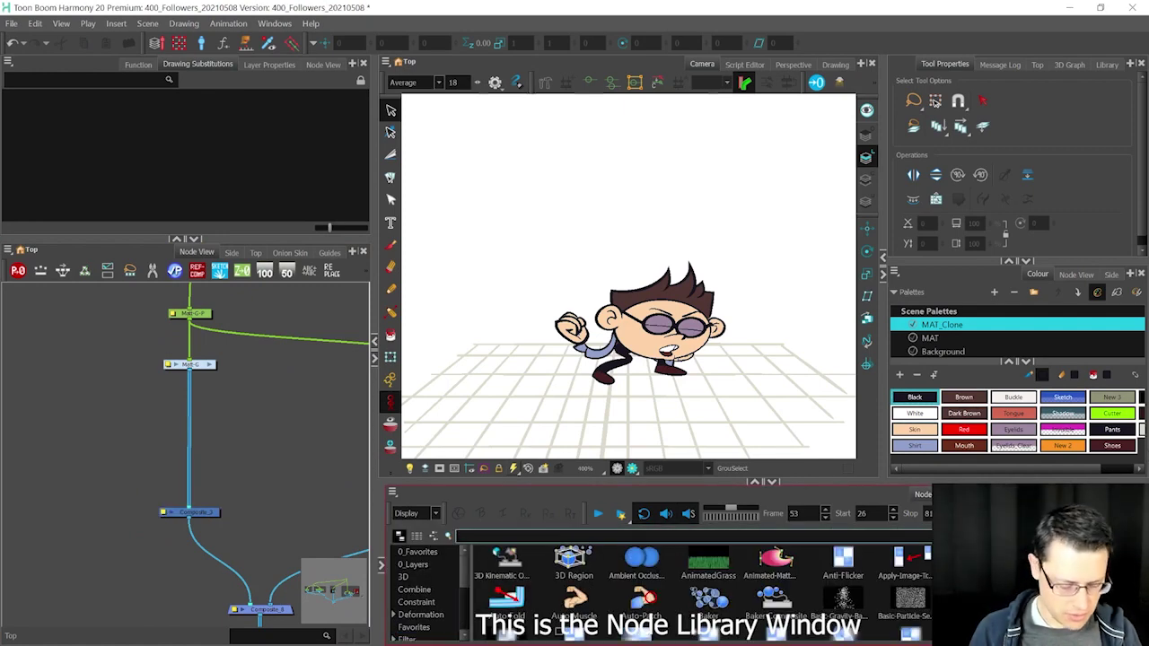
type("peg")
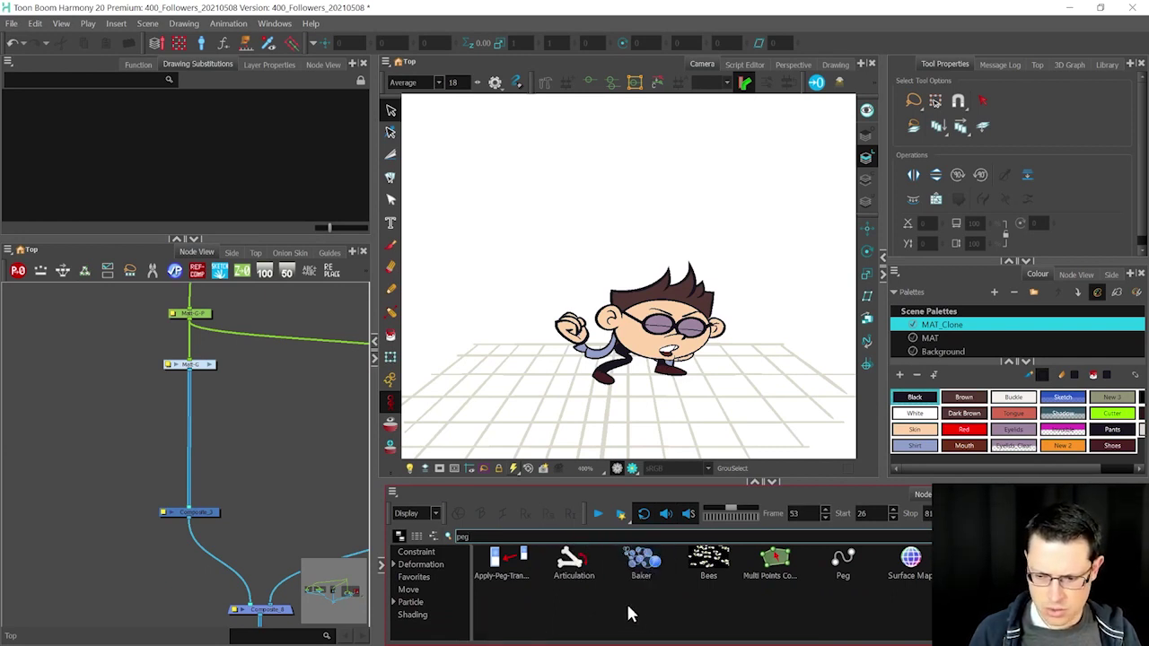
left_click(516, 570)
left_click_drag(516, 569, 325, 527)
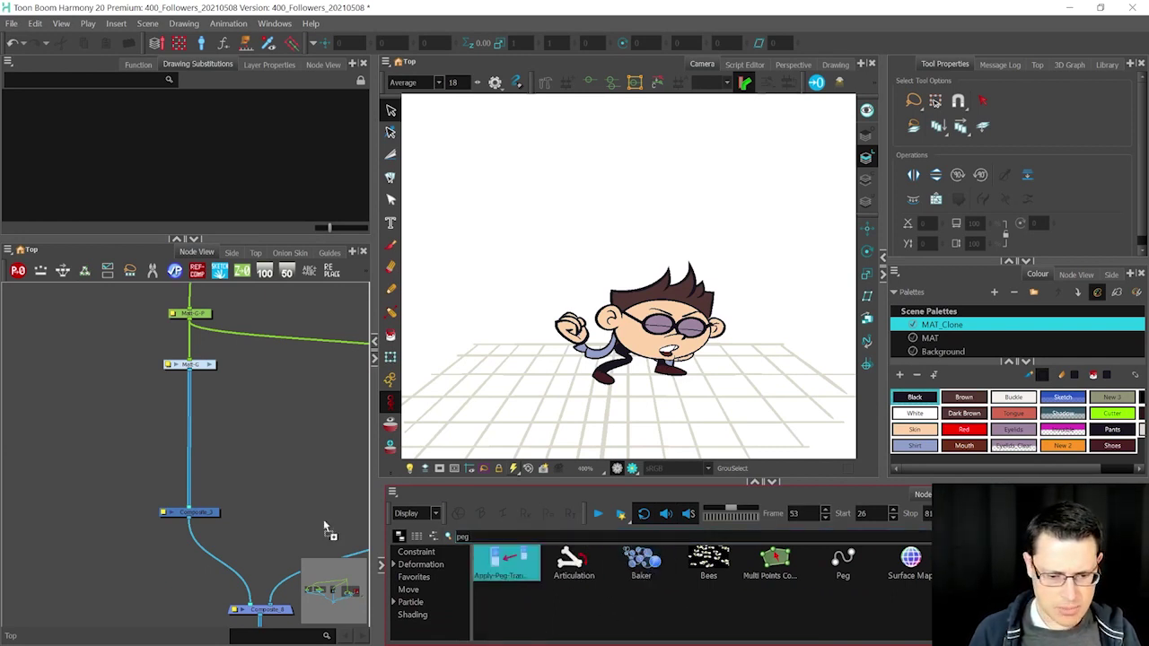
Step: Place the Apply-Peg-Transformation node beside the Matt-G cable and connect Matt-G's output to its image input
left_click_drag(116, 460, 144, 427)
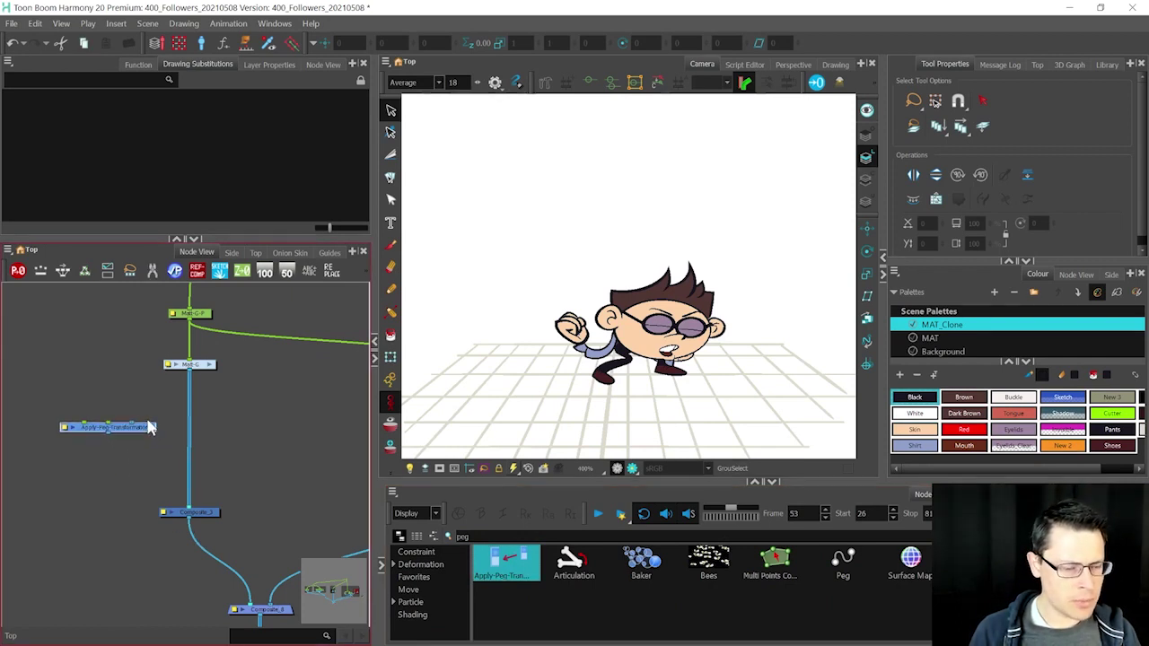
left_click(188, 376)
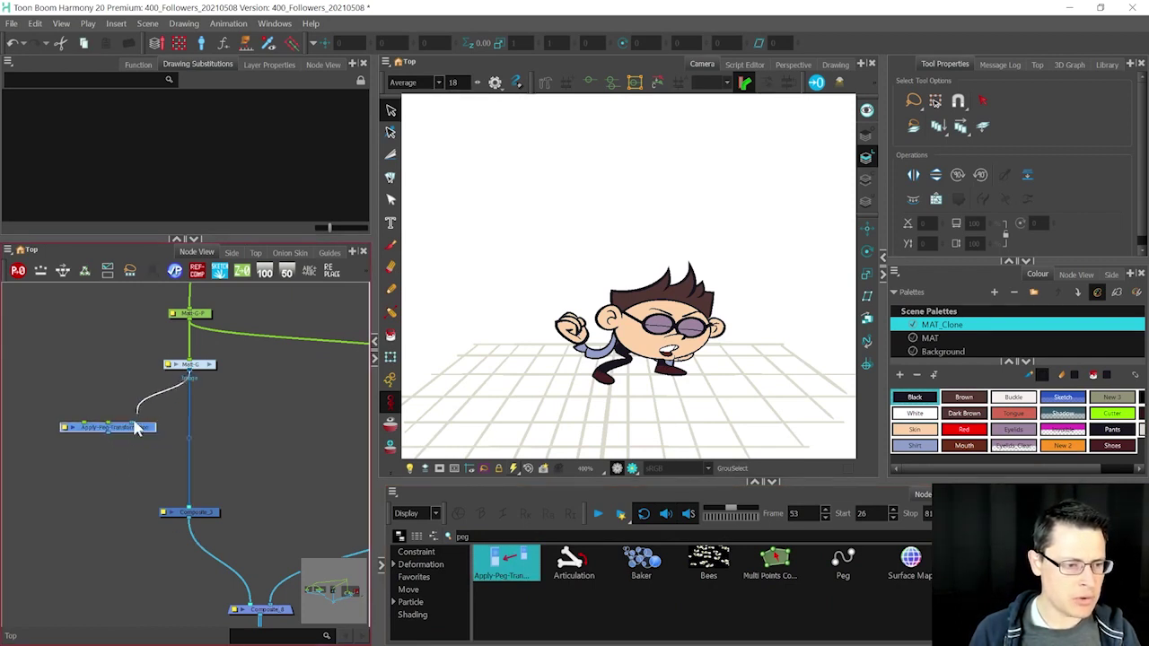
left_click_drag(134, 423, 254, 427)
Step: Add a display node on Matt-G's output, make it the active display and tidy its placement near Matt-G
key("ctrl+7")
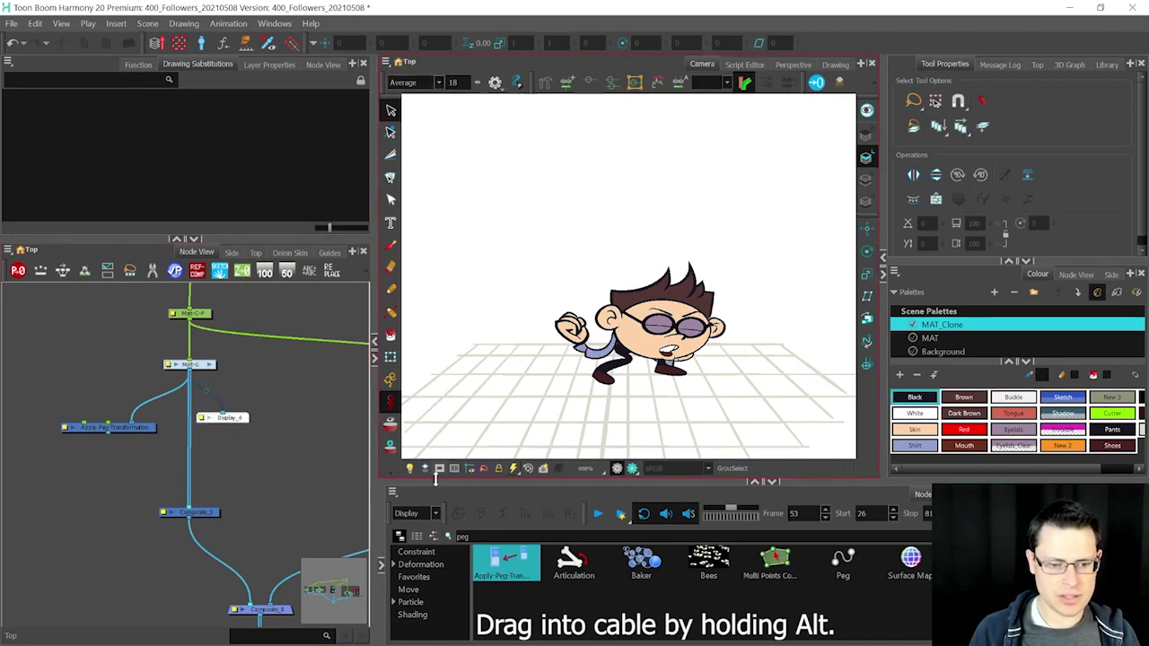
left_click(413, 513)
left_click(421, 575)
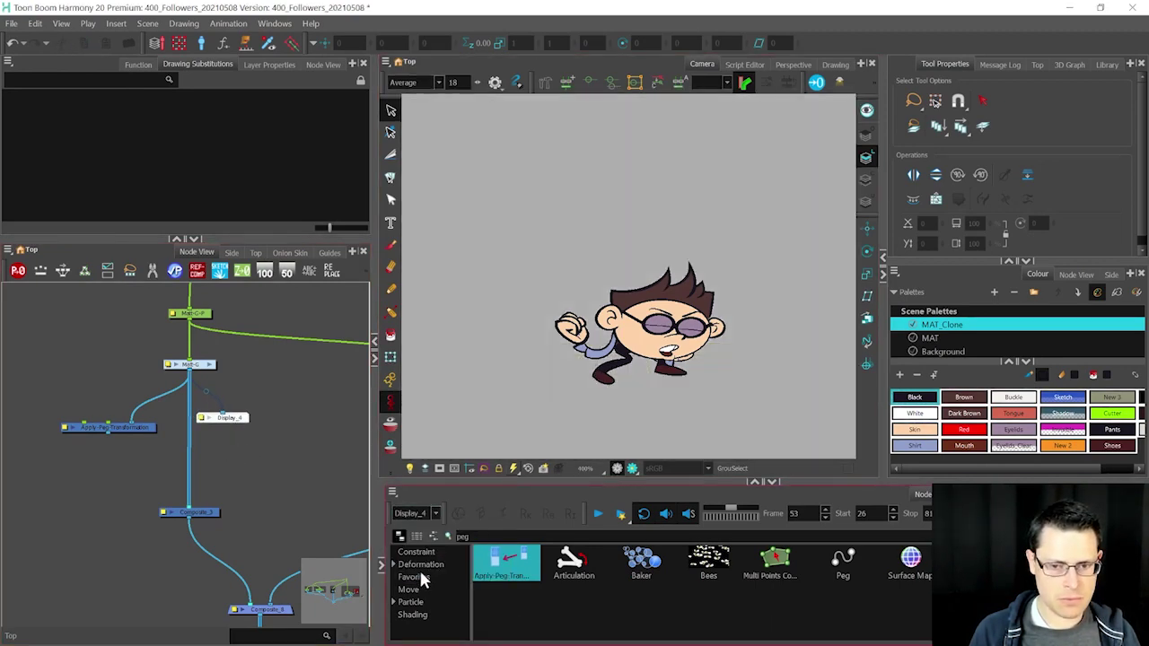
scroll(199, 377, "up", 3)
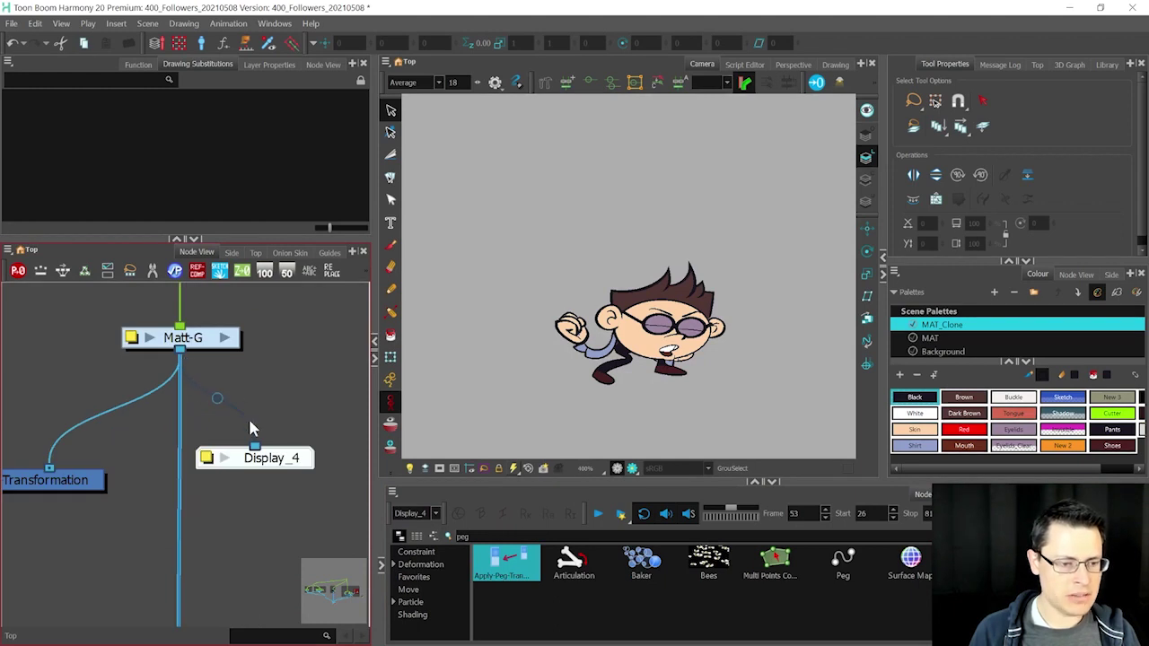
left_click_drag(277, 463, 275, 447)
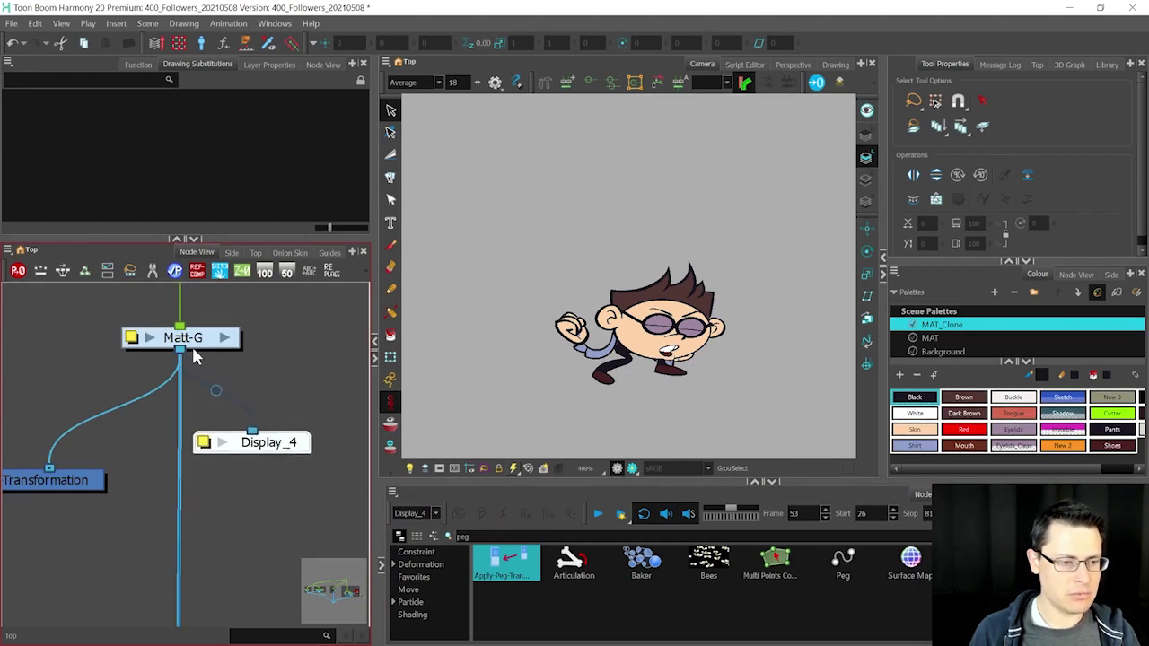
scroll(195, 356, "down", 2)
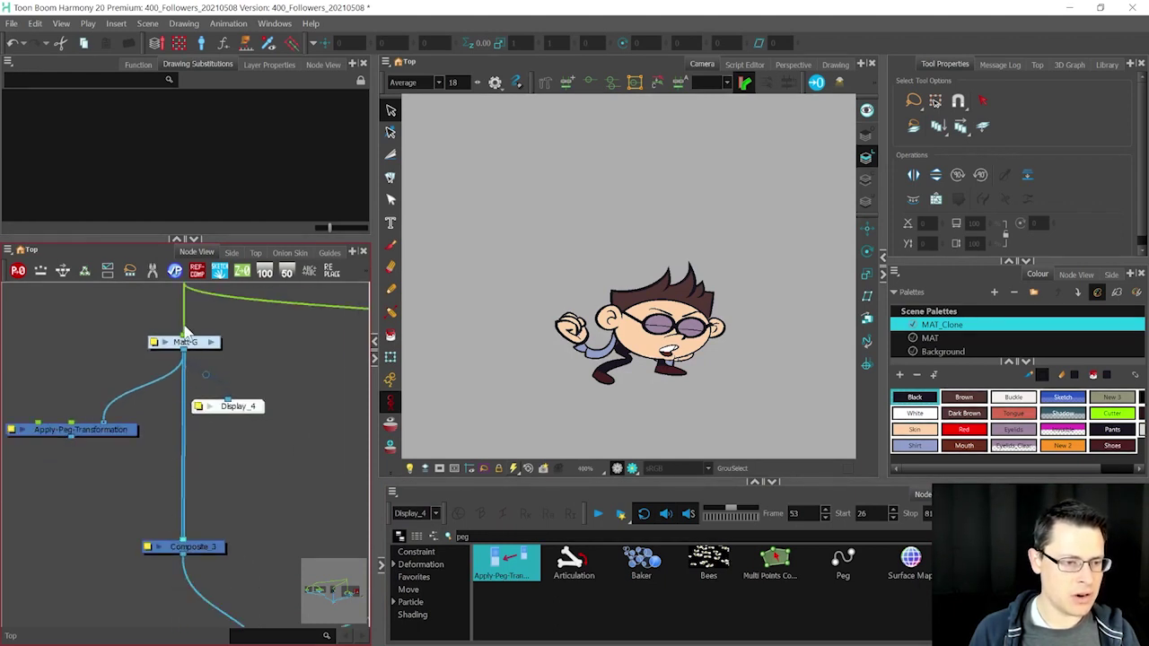
Step: Connect the Apply-Peg-Transformation output into Composite_3 and reattach the new display node to Composite_3's output
left_click_drag(123, 433, 107, 428)
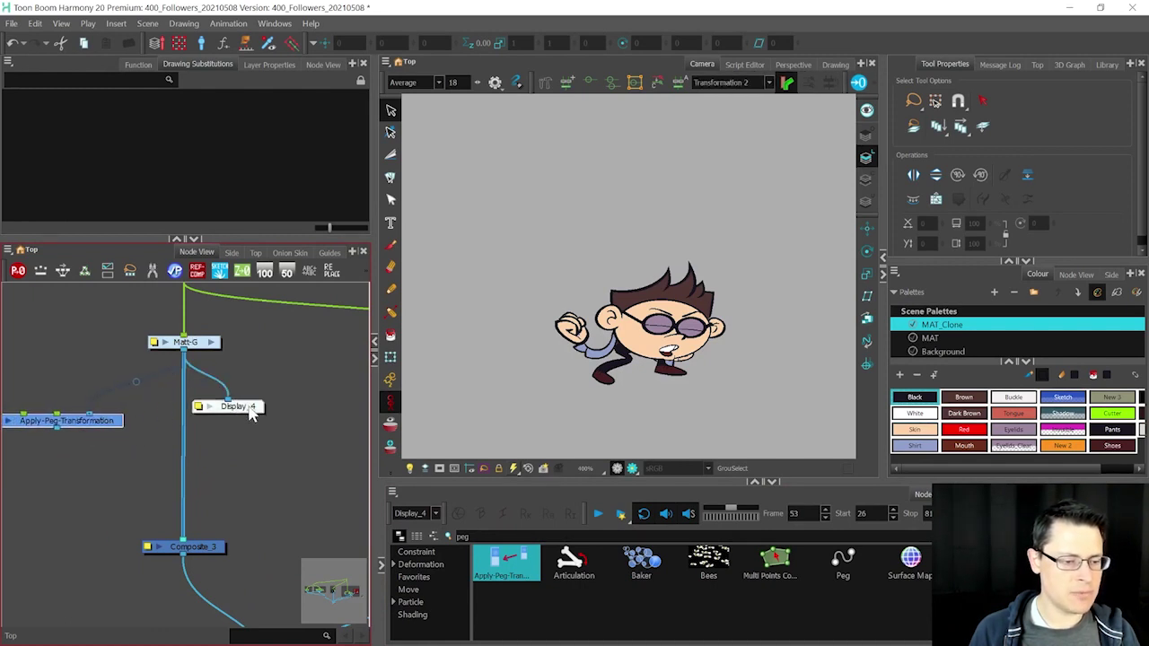
left_click_drag(249, 407, 250, 409)
left_click_drag(54, 425, 169, 533)
left_click_drag(249, 411, 178, 616)
mouse_move(105, 419)
left_mouse_down()
mouse_move(101, 444)
mouse_move(103, 427)
left_mouse_up()
scroll(165, 409, "down", 5)
scroll(148, 434, "up", 4)
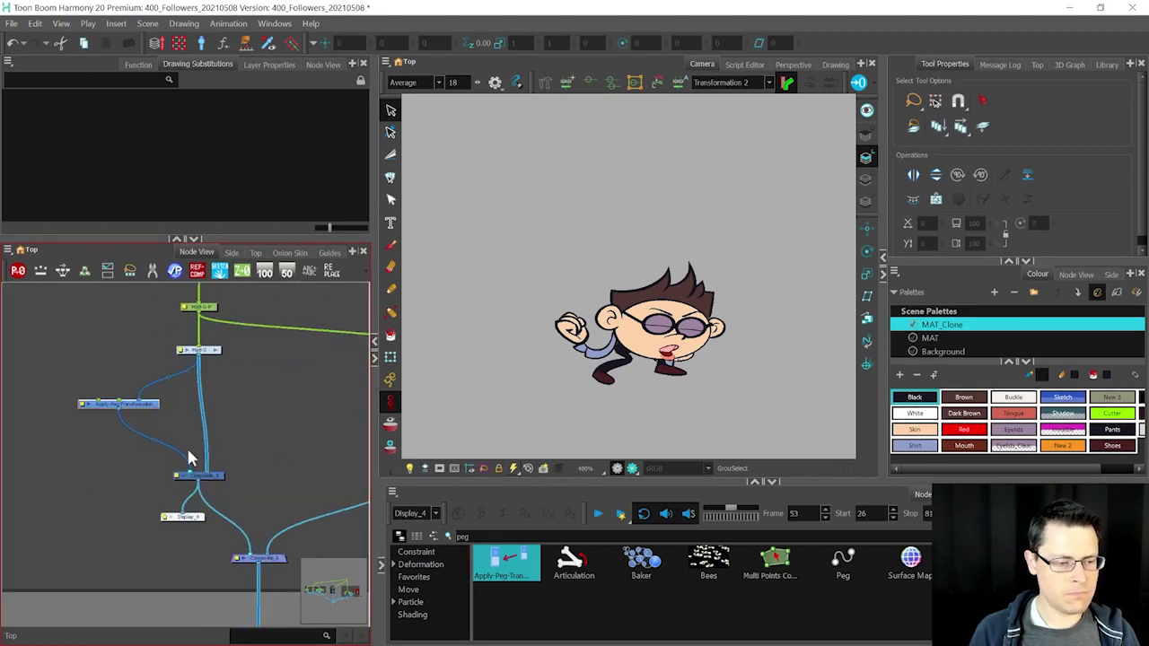
Step: Add a parent peg to the Apply-Peg-Transformation node and place it directly above that node
left_click(95, 371)
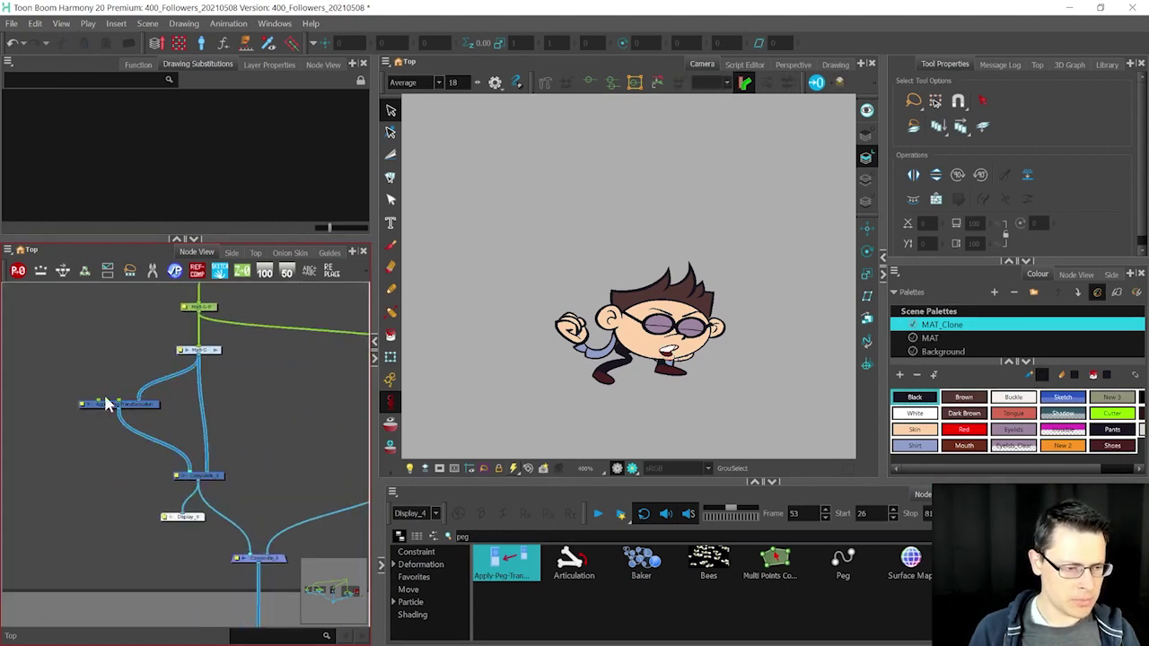
left_click(111, 406)
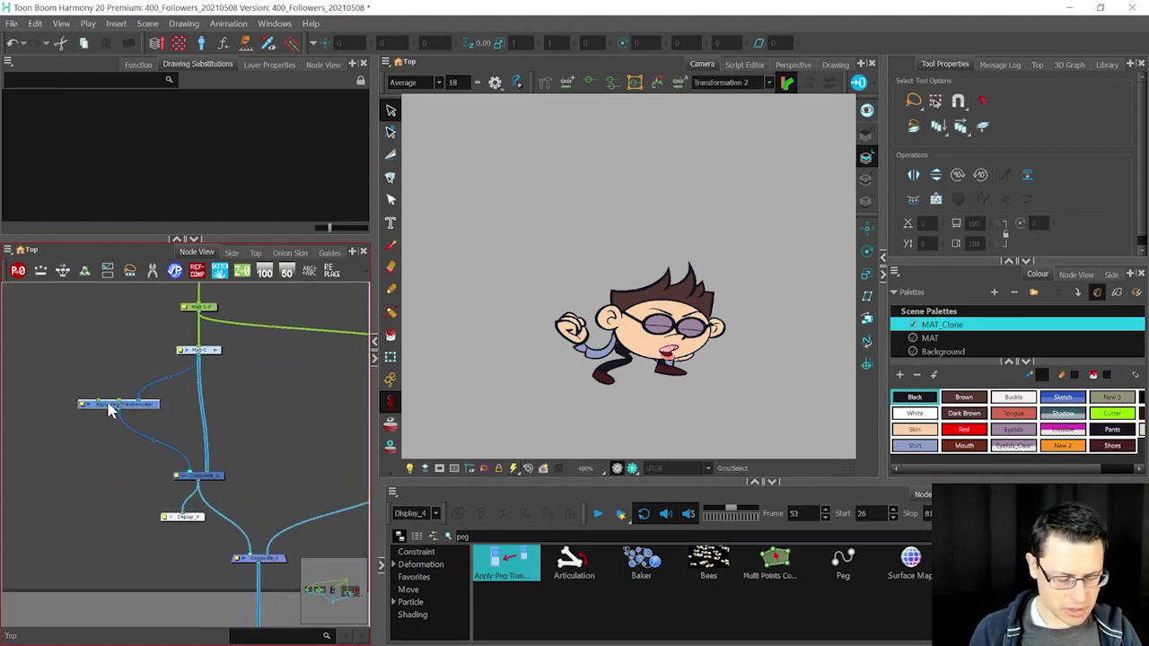
key("ctrl+p")
left_click_drag(136, 397, 128, 363)
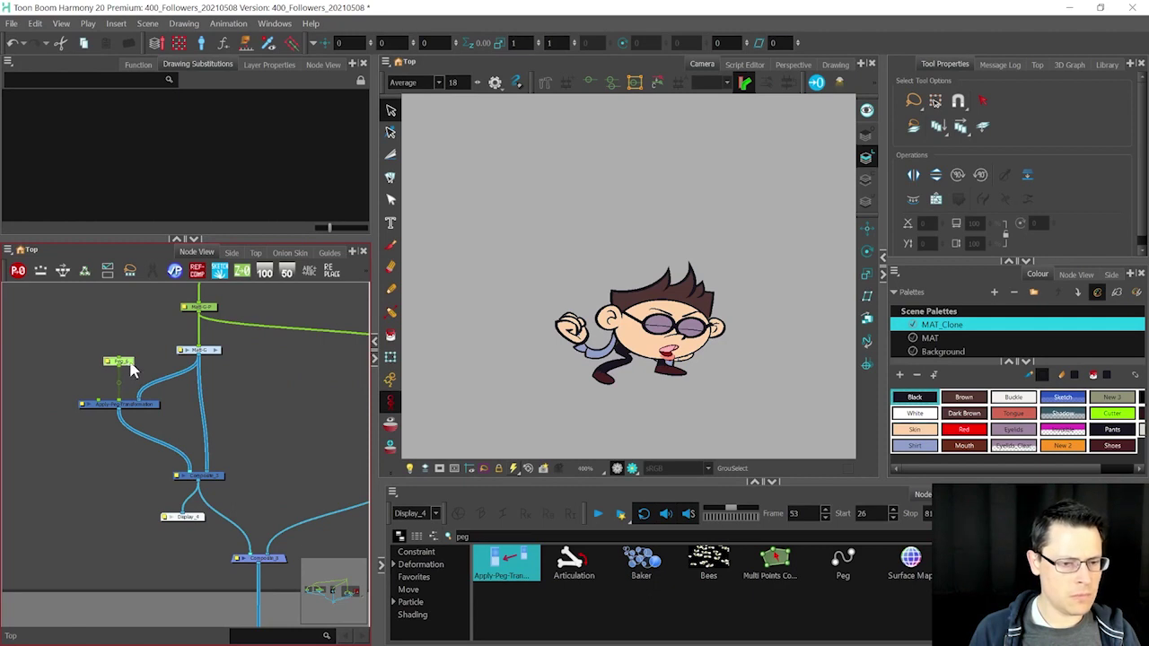
Step: Move the new peg's pivot to the character's feet with the Rotate tool
left_click(390, 403)
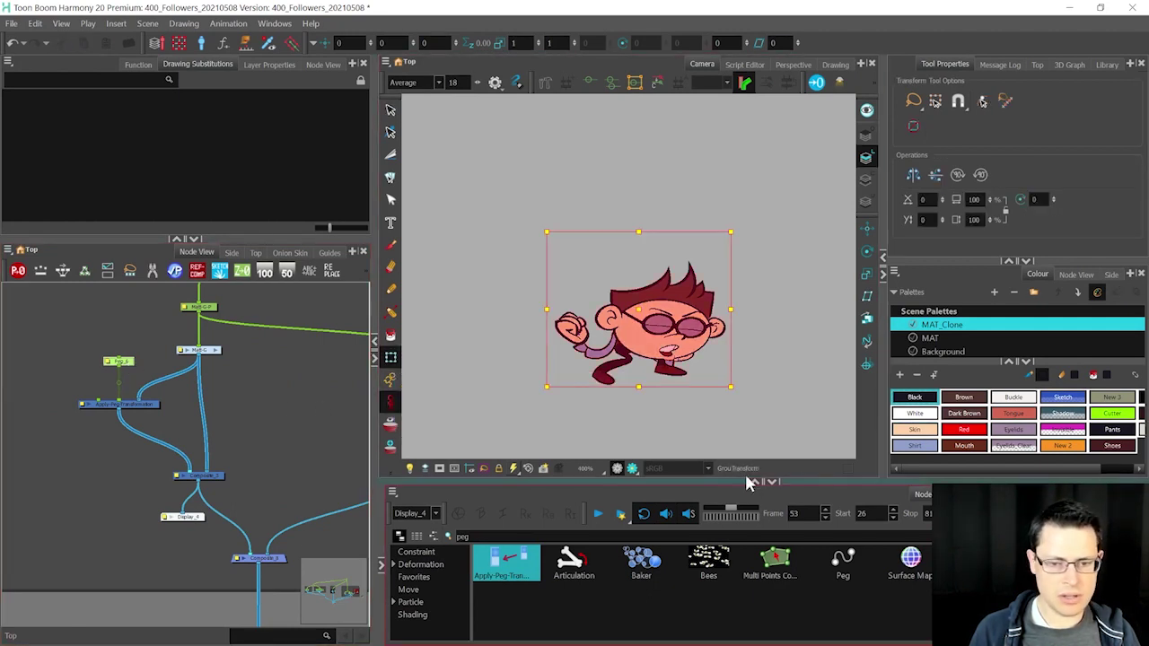
scroll(588, 314, "down", 5)
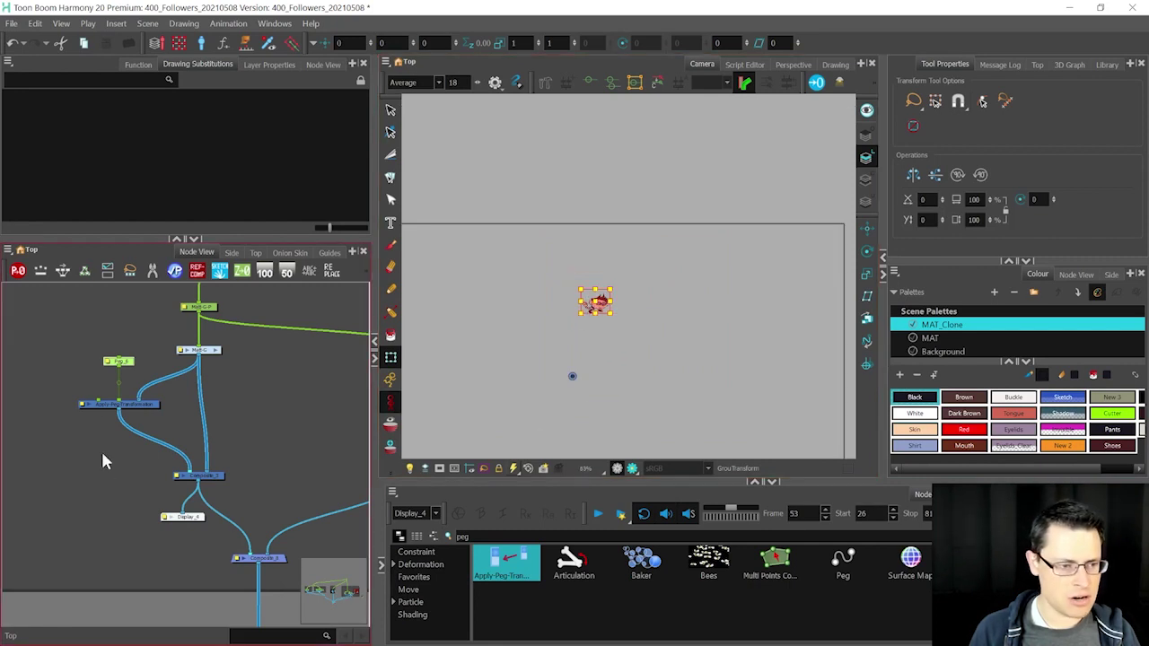
scroll(628, 375, "up", 2)
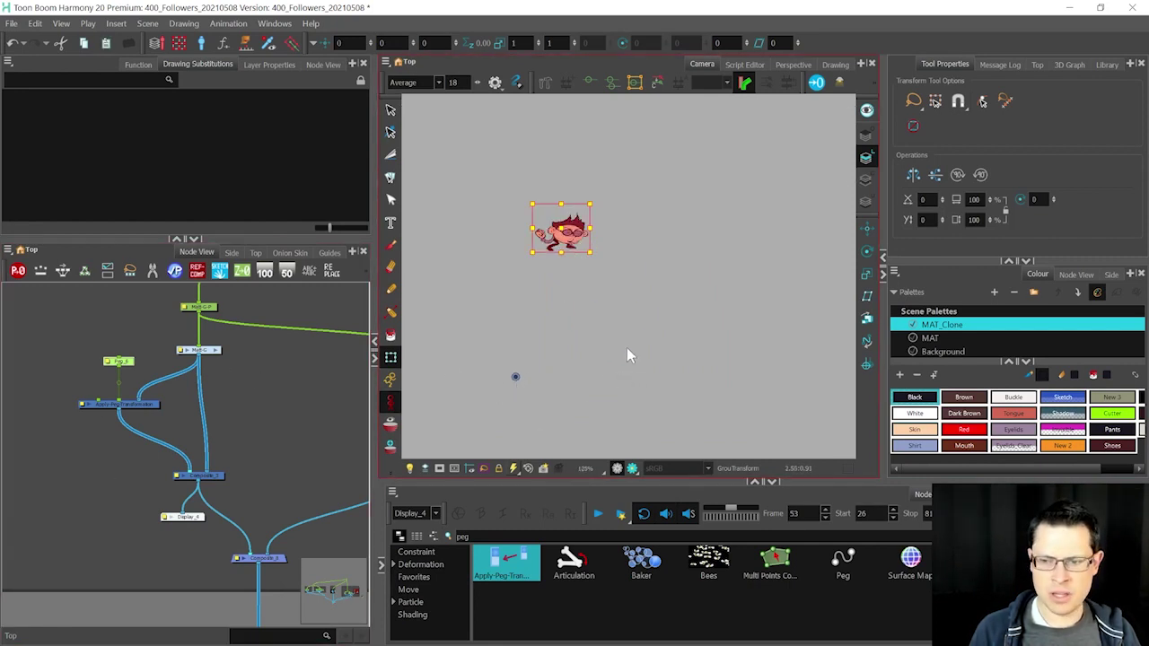
left_click(866, 251)
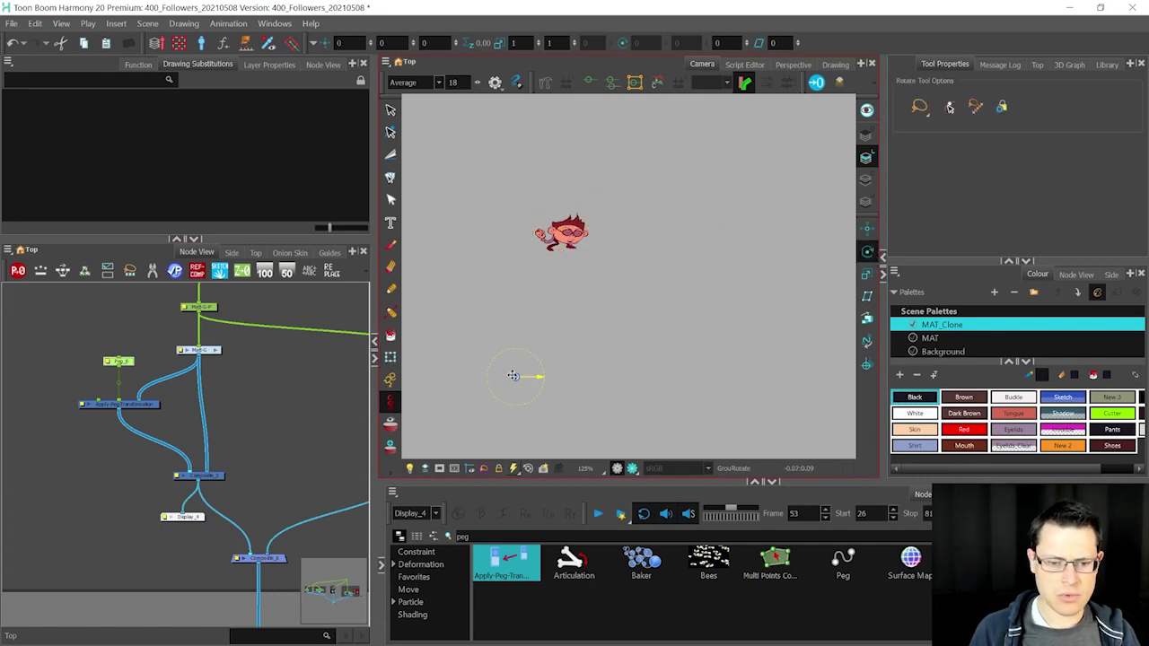
left_click_drag(513, 377, 571, 249)
scroll(560, 249, "up", 5)
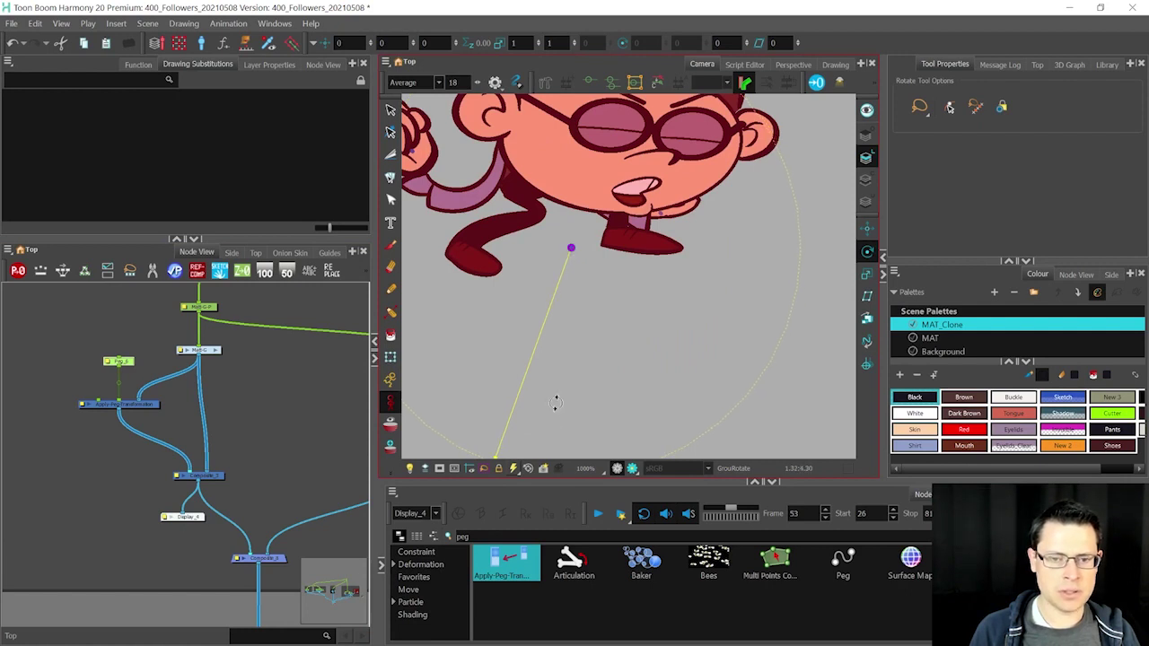
scroll(582, 332, "down", 4)
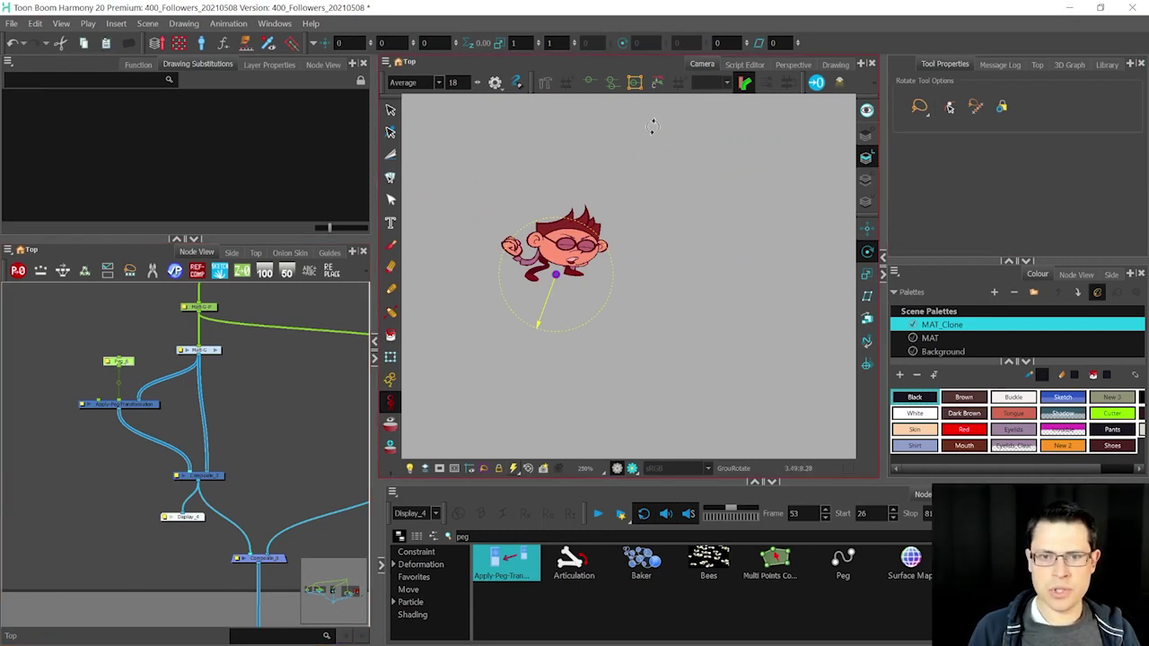
Step: Flip the new peg vertically about its pivot with the Transform tool
left_click(390, 357)
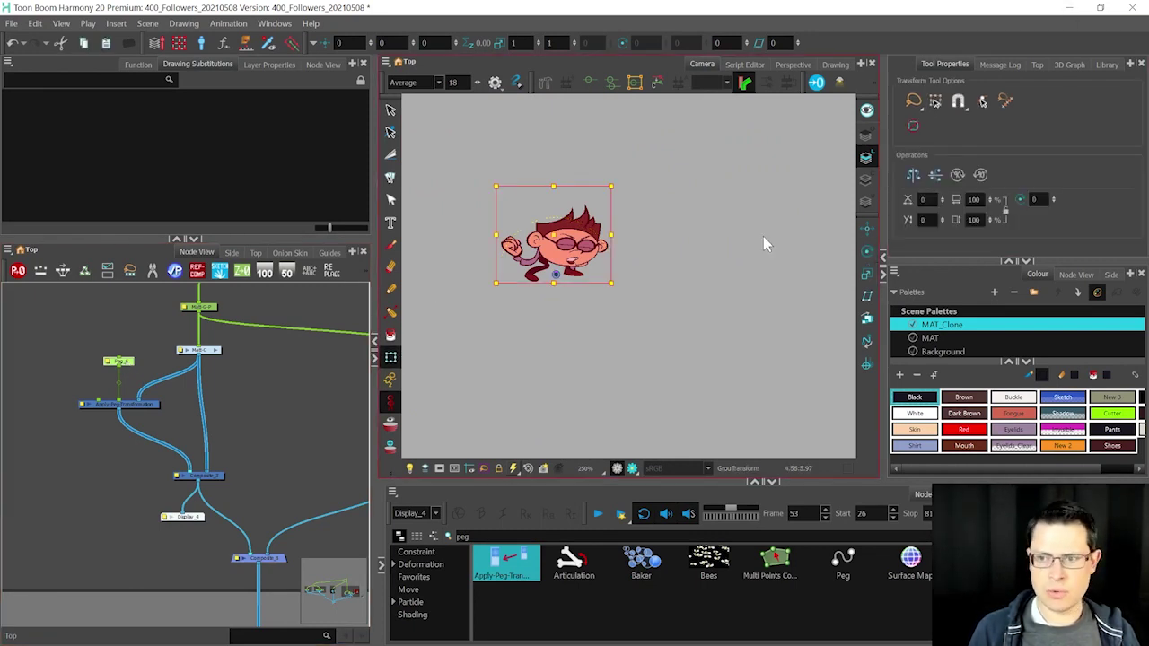
left_click(934, 175)
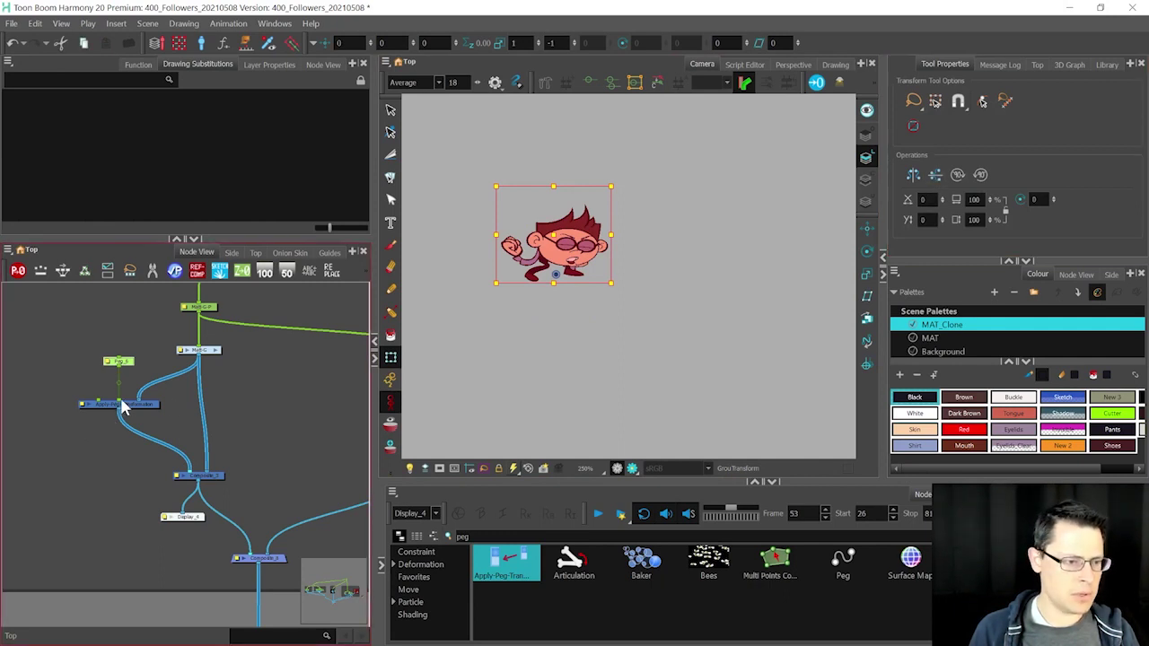
Step: Reconnect the new peg to the leftmost input port of Apply-Peg-Transformation and place the peg above that port
left_click_drag(120, 401, 99, 400)
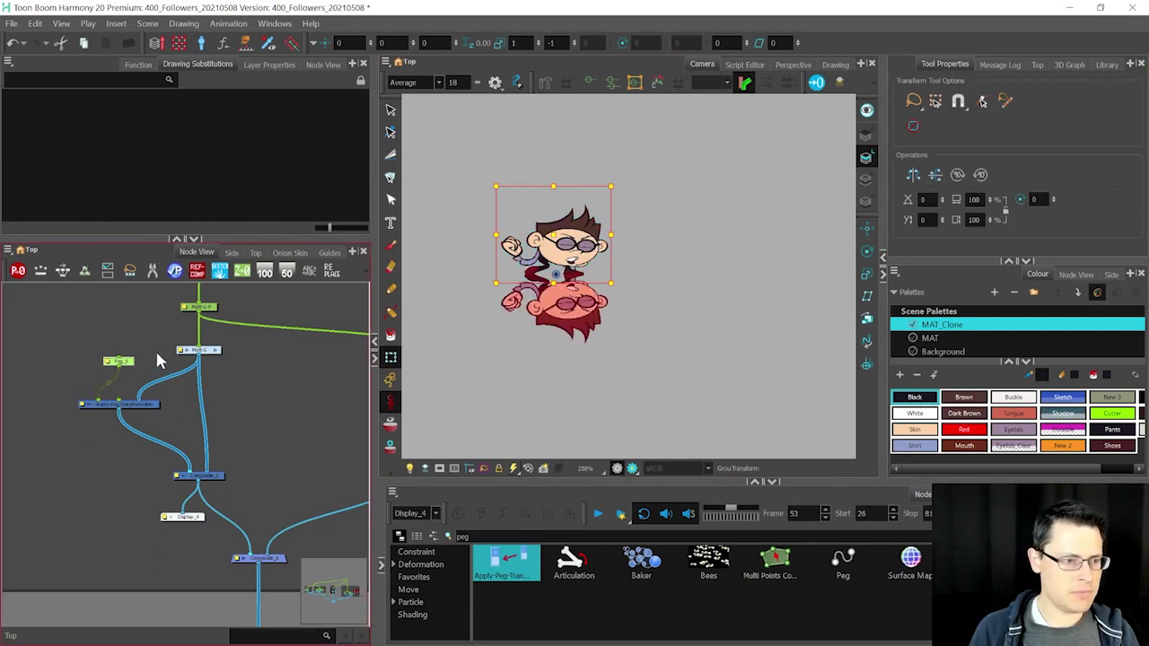
mouse_move(128, 364)
left_mouse_down()
mouse_move(101, 359)
mouse_move(112, 357)
left_mouse_up()
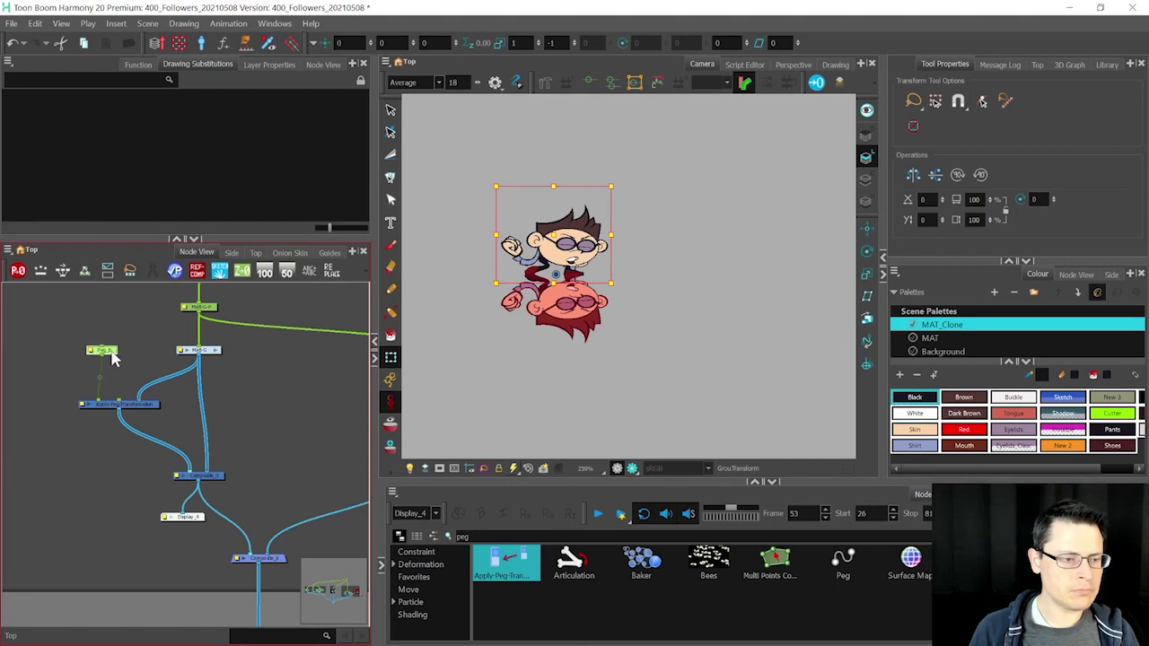
Step: Rename the peg driving the Apply-Peg-Transformation node as Shadow-P
scroll(102, 353, "up", 2)
double_click(95, 347)
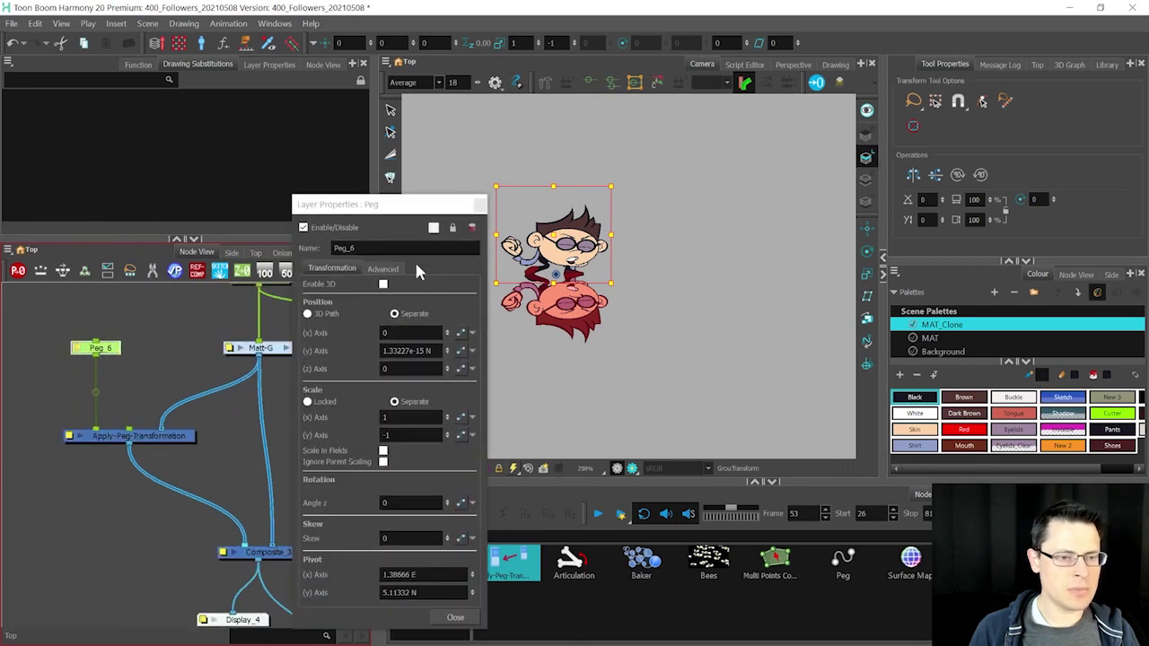
type("Shadow-")
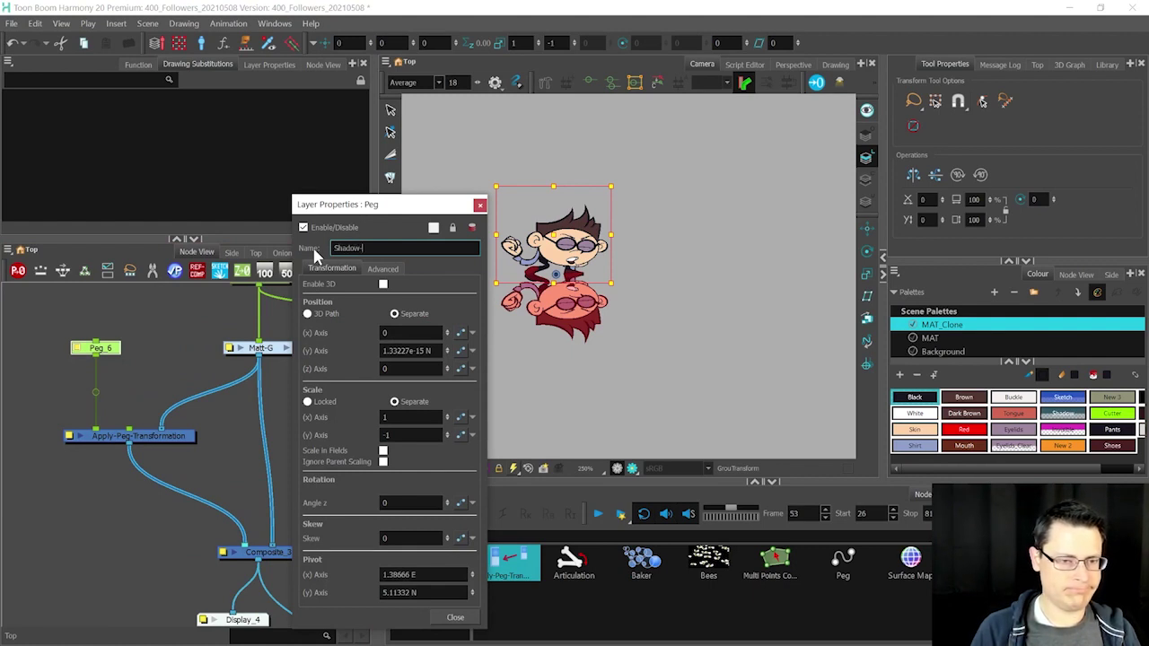
type("P")
key("Return")
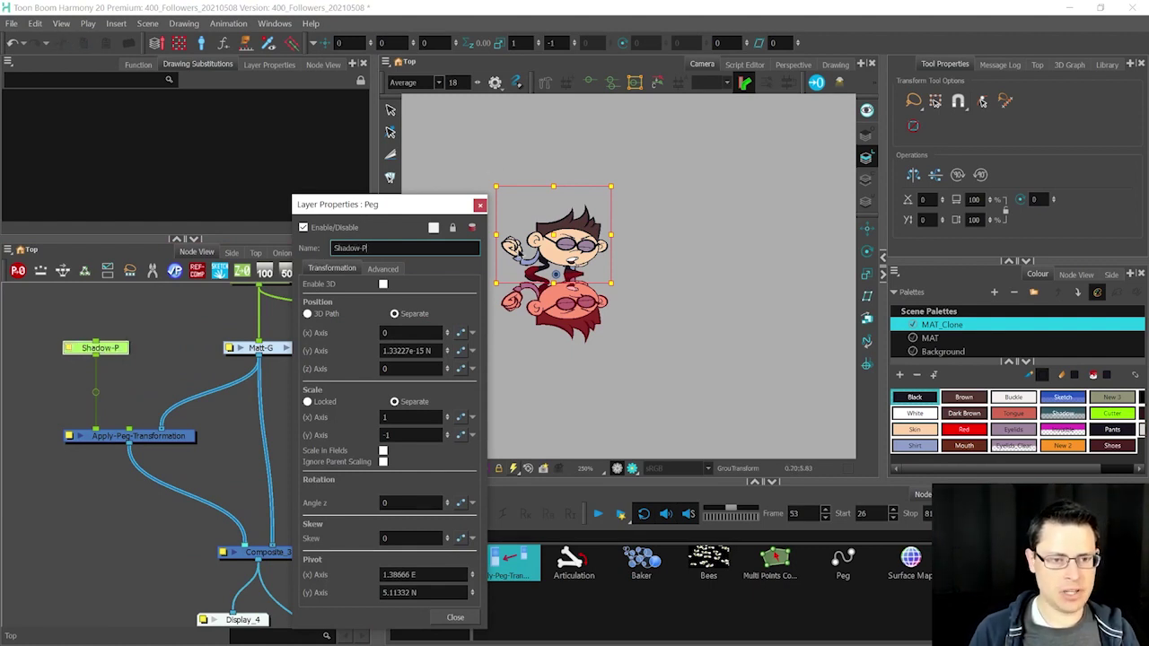
left_click(480, 205)
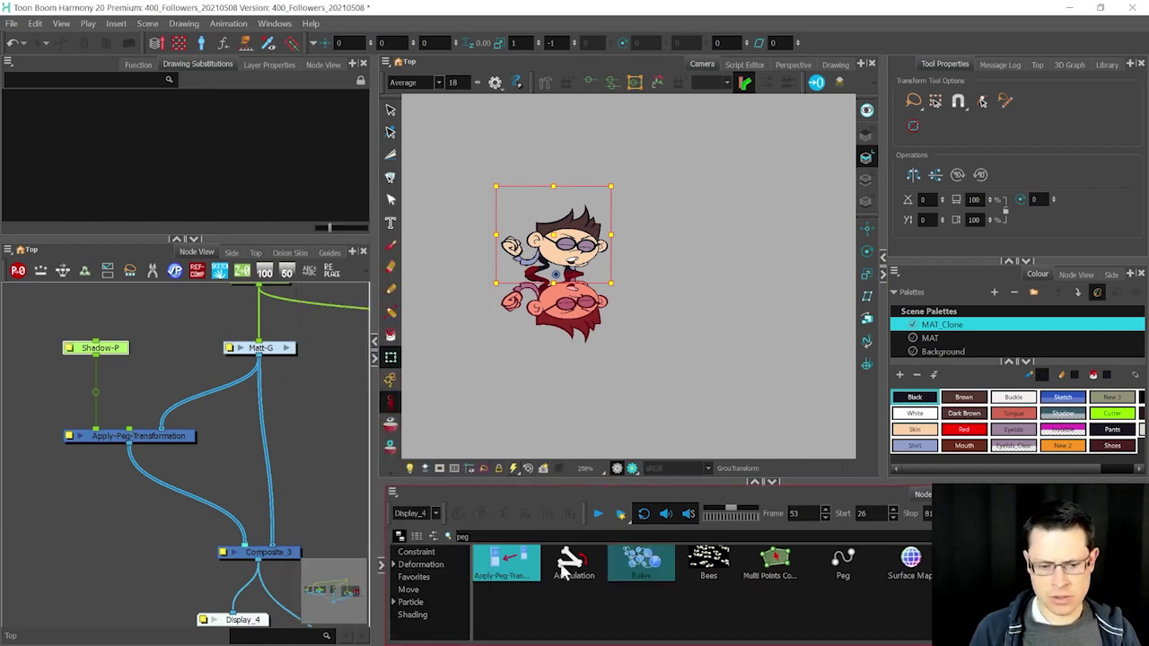
Step: Turn off sound and sound scrubbing, and scrub the timeline to frame 42
left_click(664, 517)
left_click(686, 517)
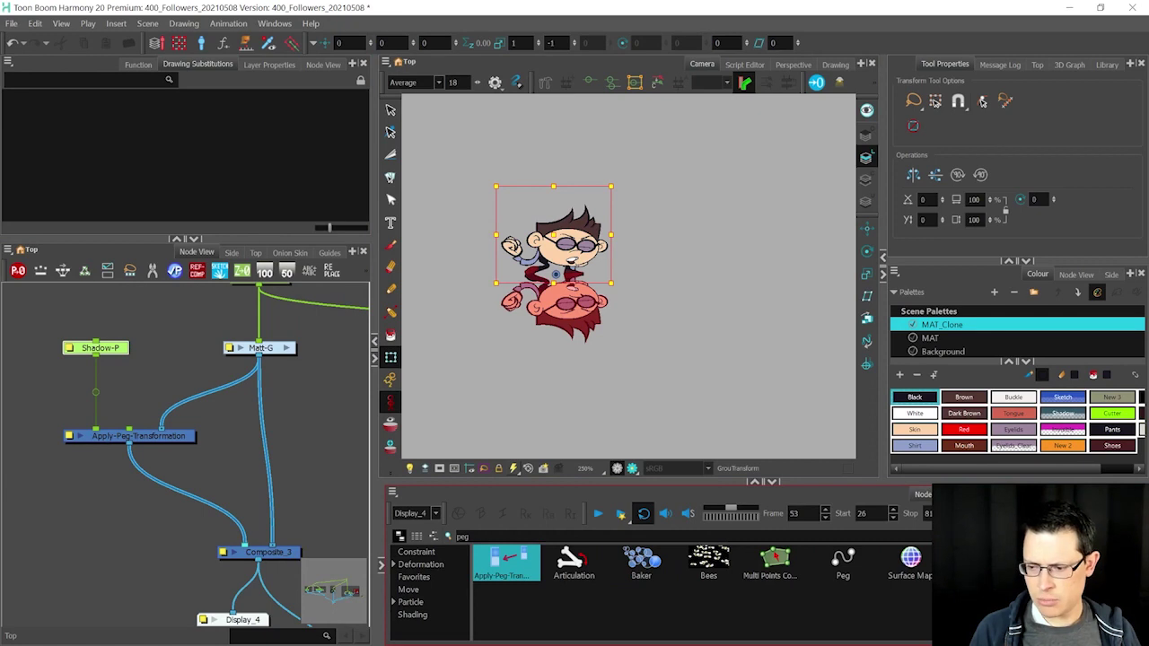
left_click(980, 494)
left_click_drag(762, 532, 846, 538)
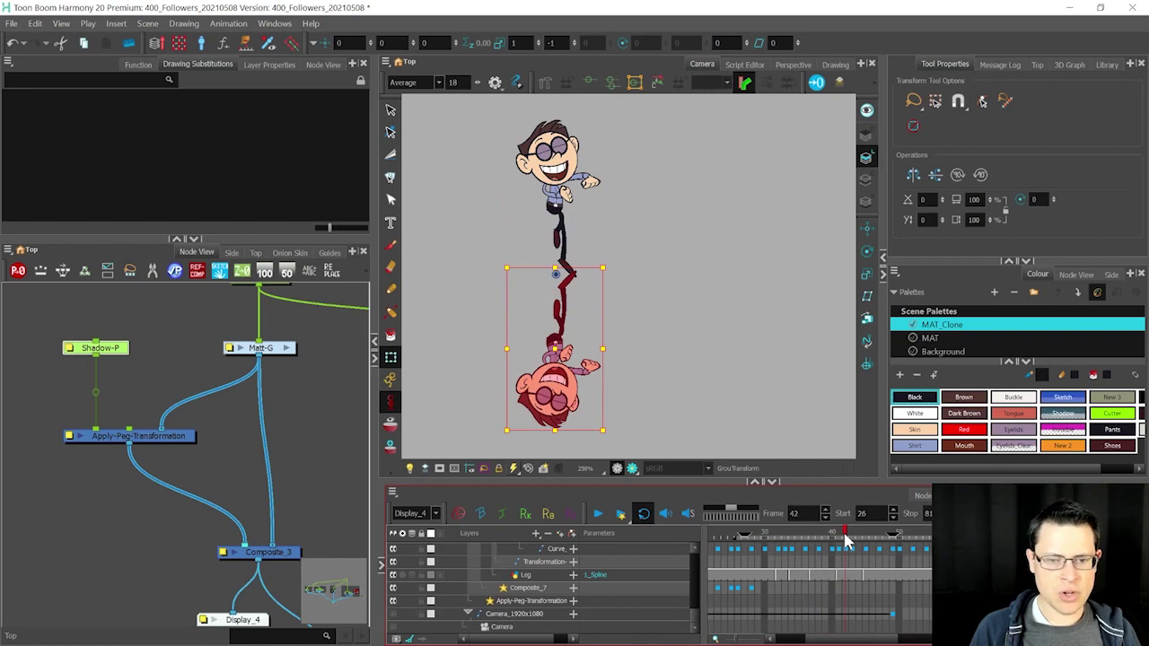
scroll(593, 268, "up", 4)
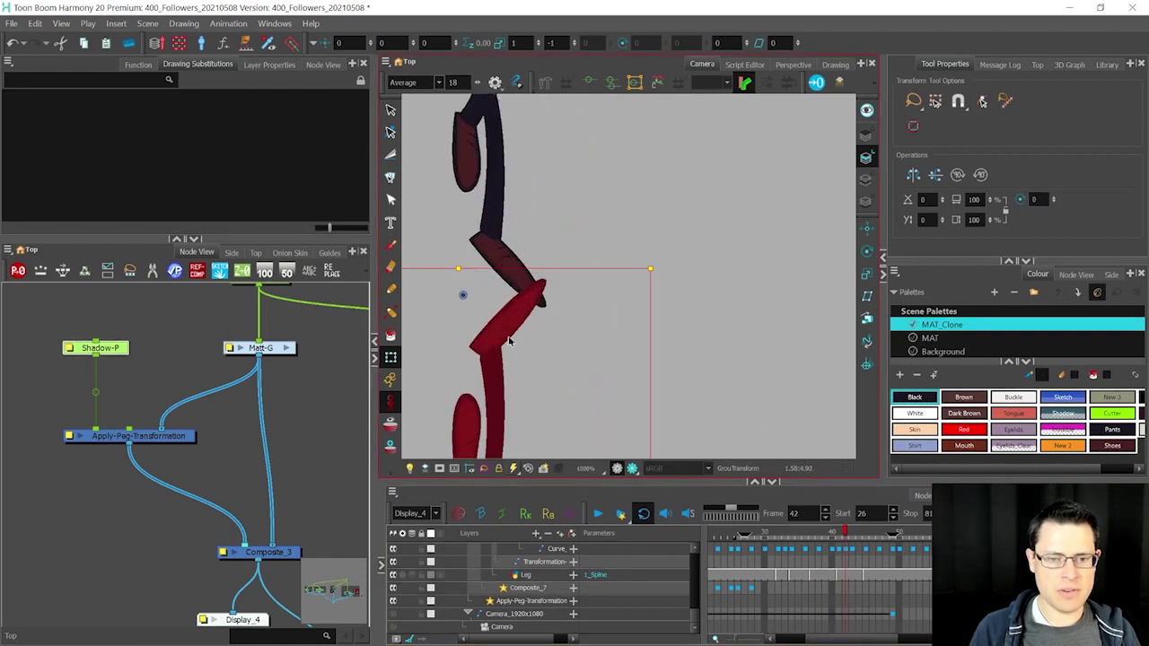
scroll(554, 284, "down", 2)
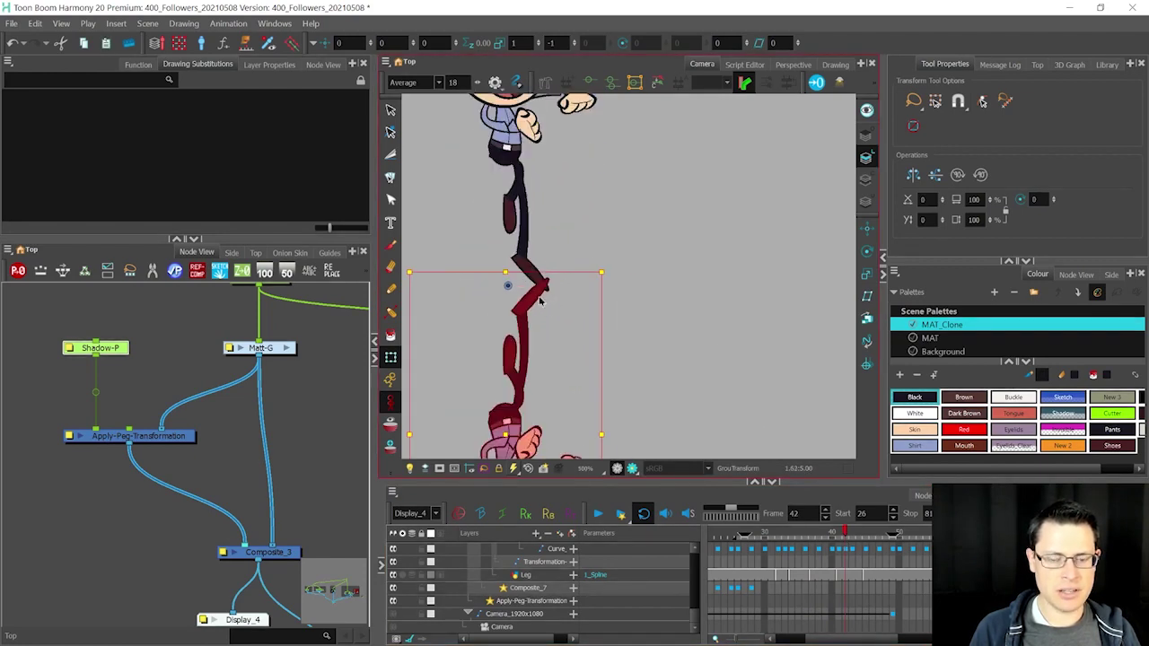
scroll(628, 330, "down", 4)
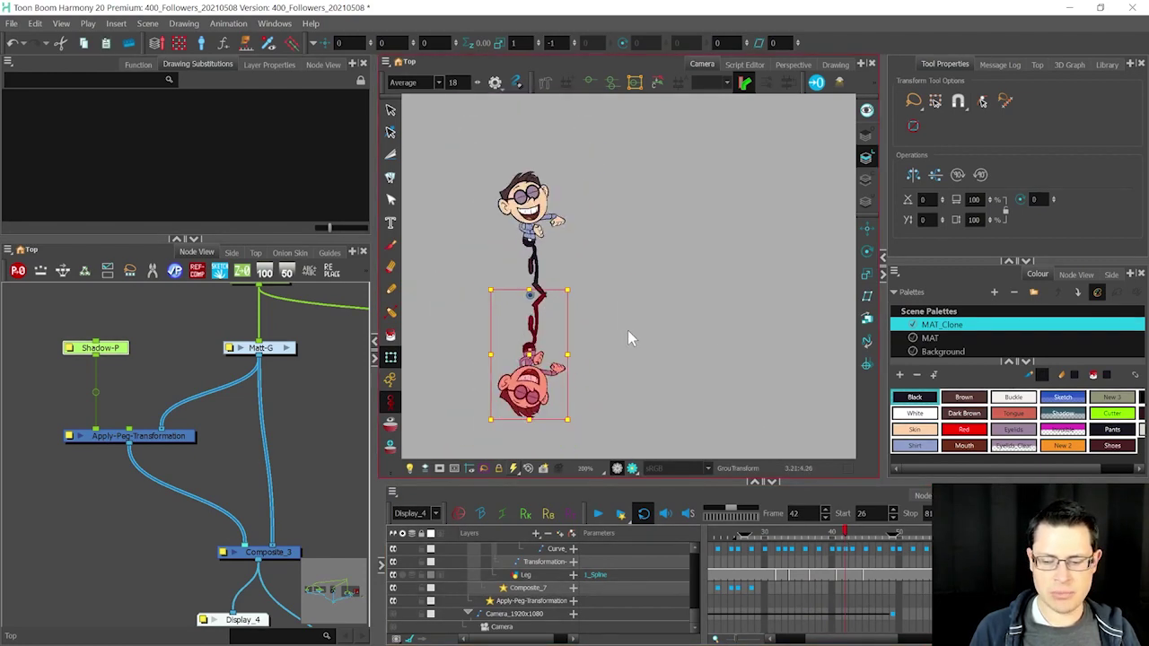
scroll(542, 328, "up", 3)
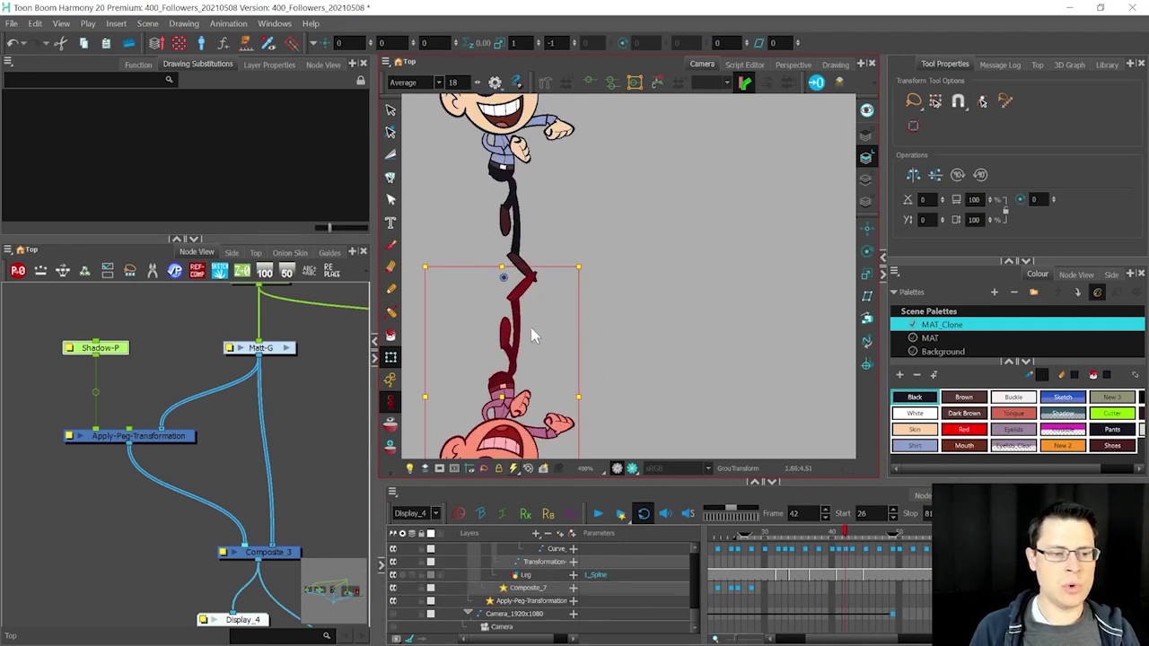
Step: Enter the Matt-G group and expand its Node View to fill the whole workspace
left_click(273, 349)
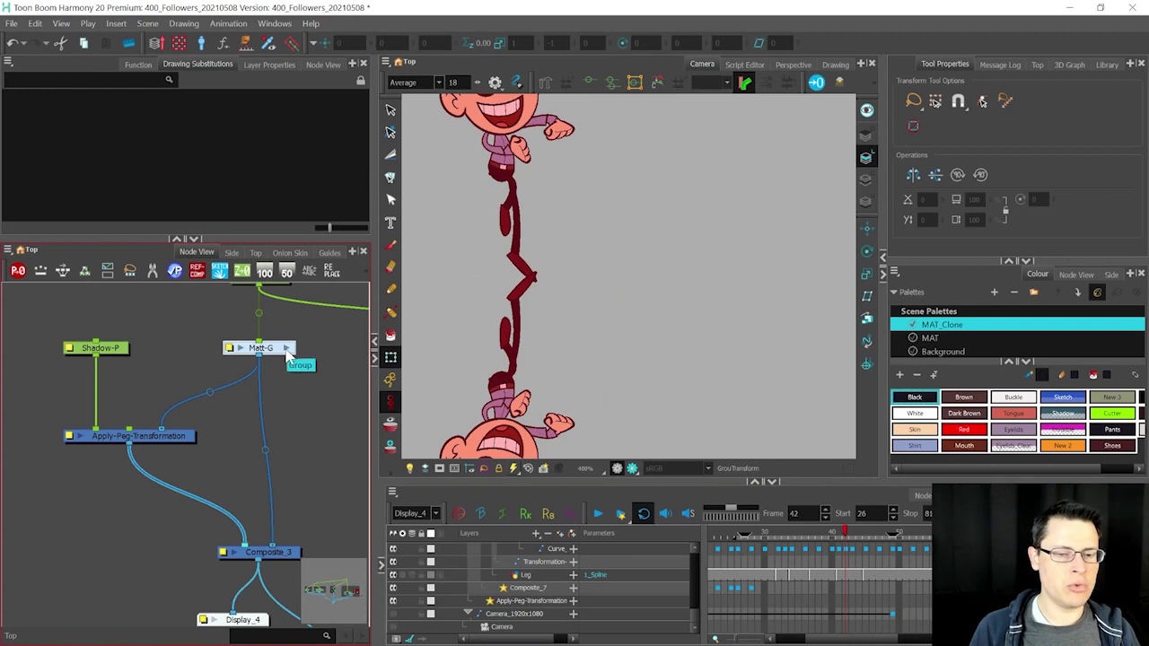
left_click(286, 350)
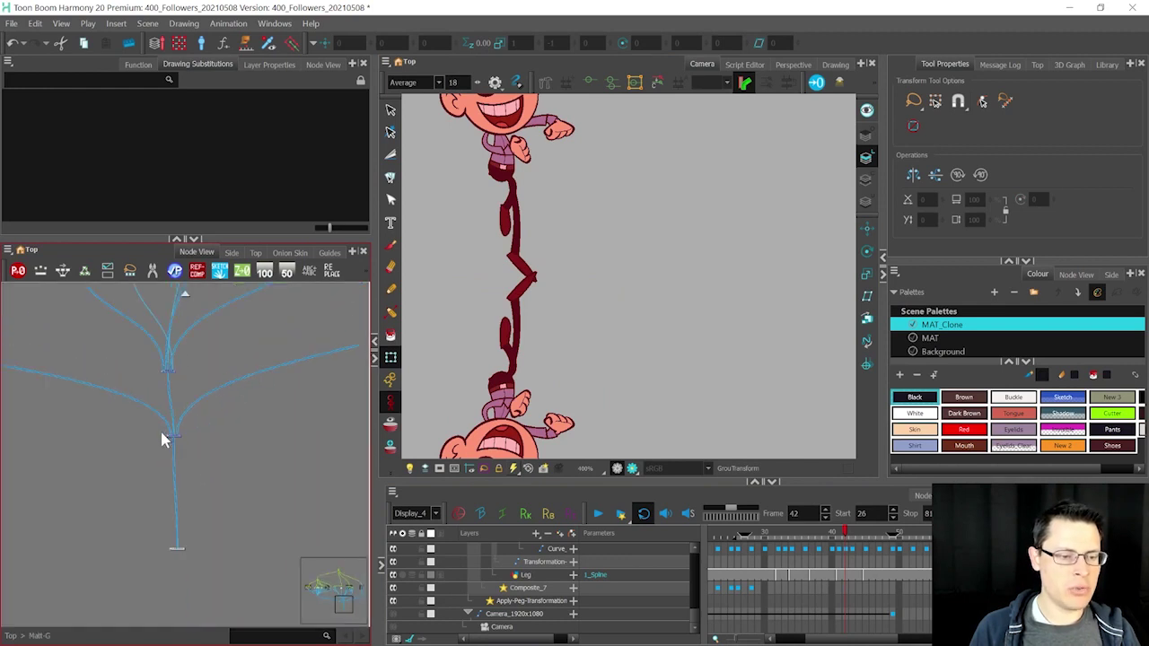
scroll(172, 403, "down", 3)
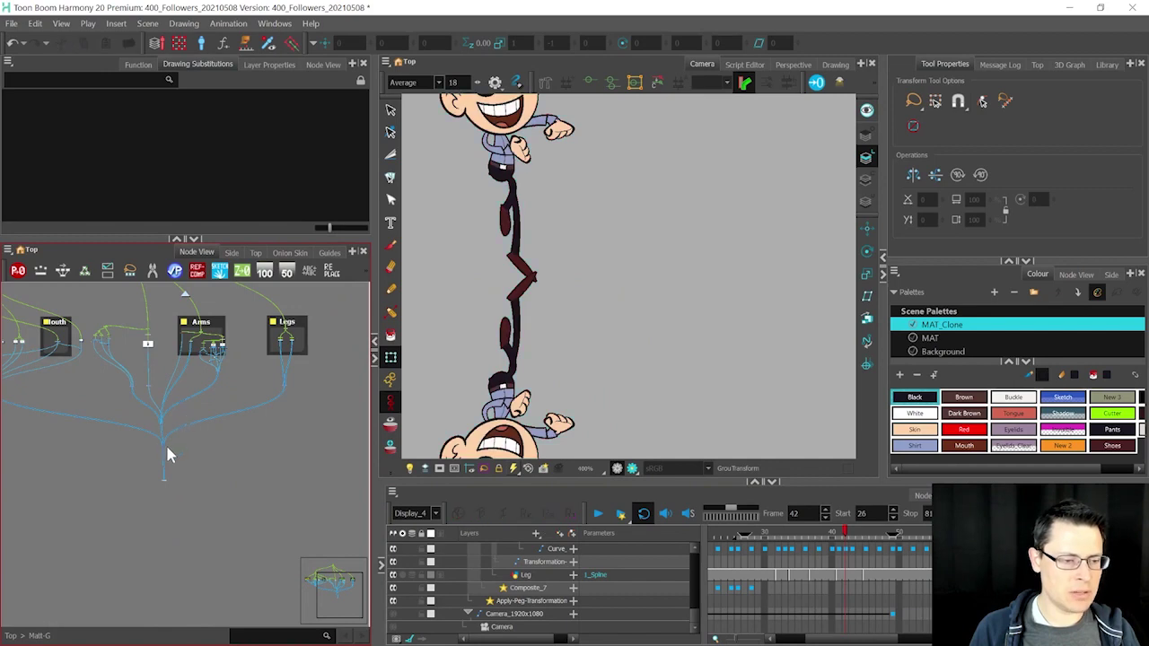
scroll(165, 442, "up", 1)
key("grave")
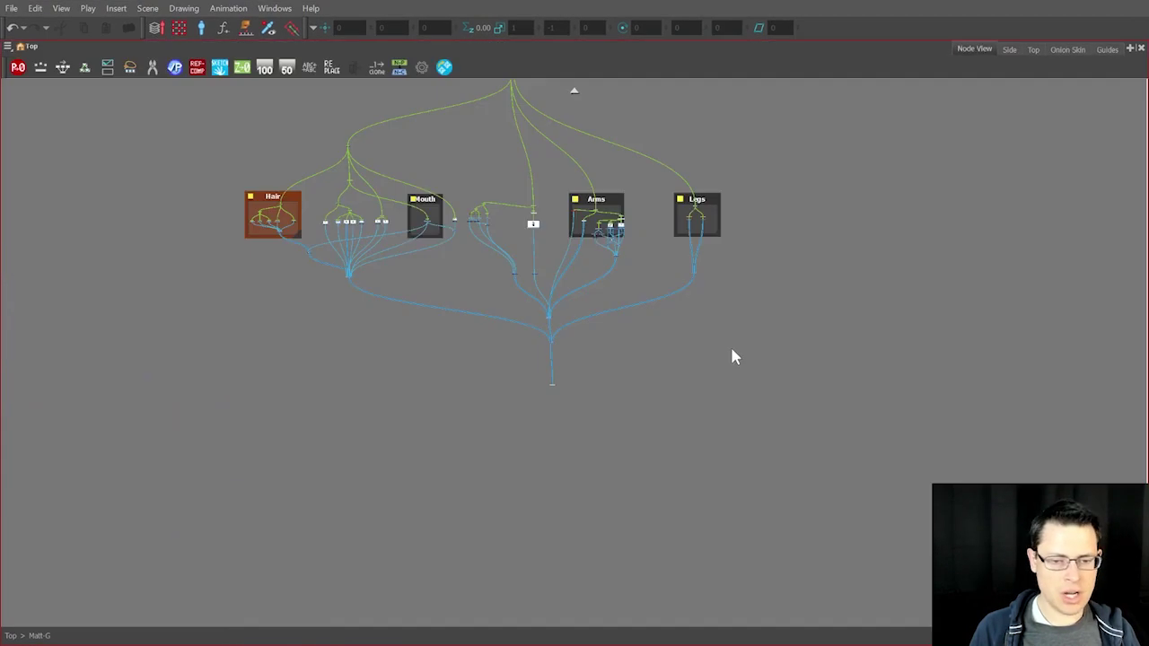
Step: Create a new composite from the head and torso-and-arms composites and place it to the right of the main composite chain
scroll(554, 258, "up", 1)
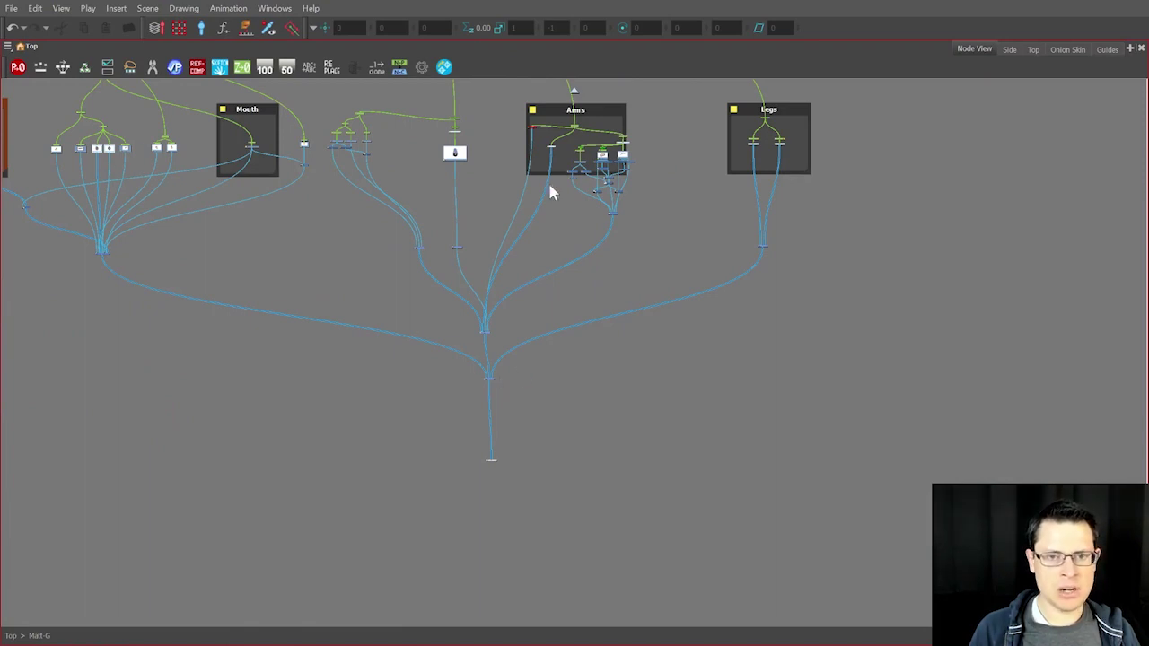
scroll(462, 112, "up", 2)
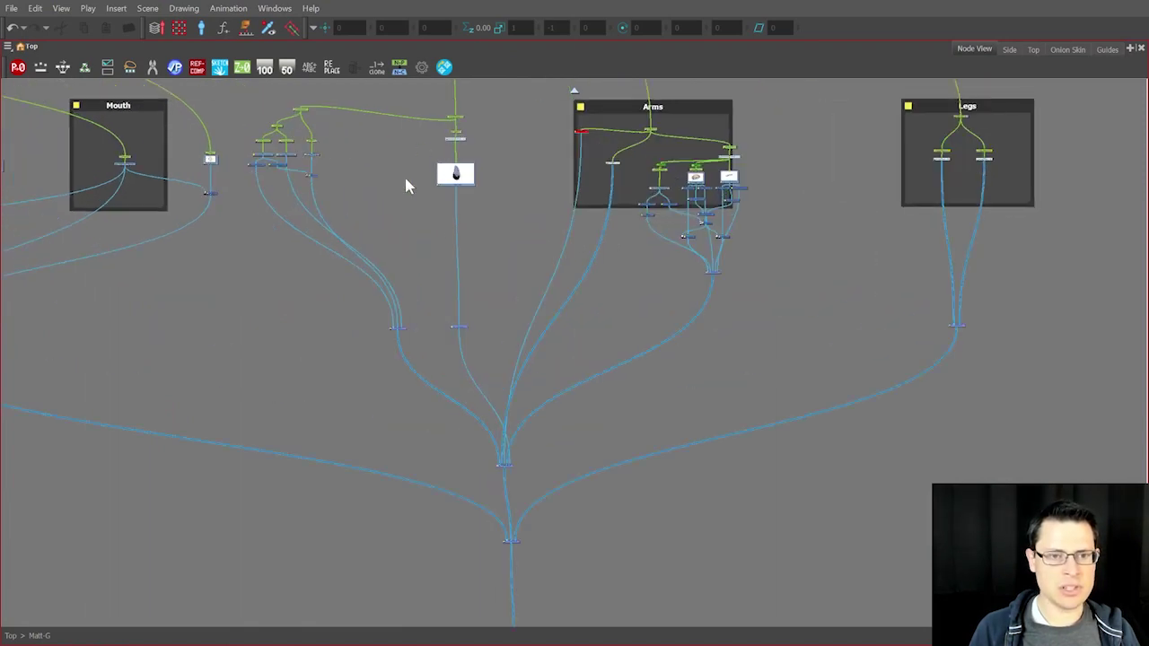
scroll(435, 121, "down", 1)
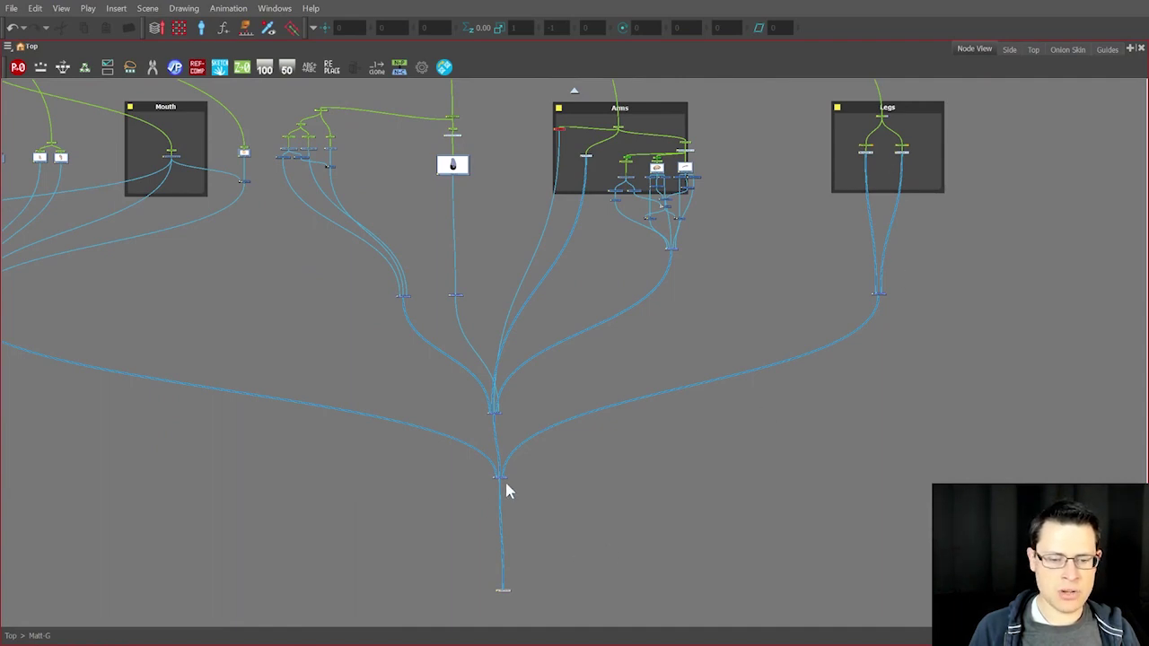
scroll(599, 366, "down", 1)
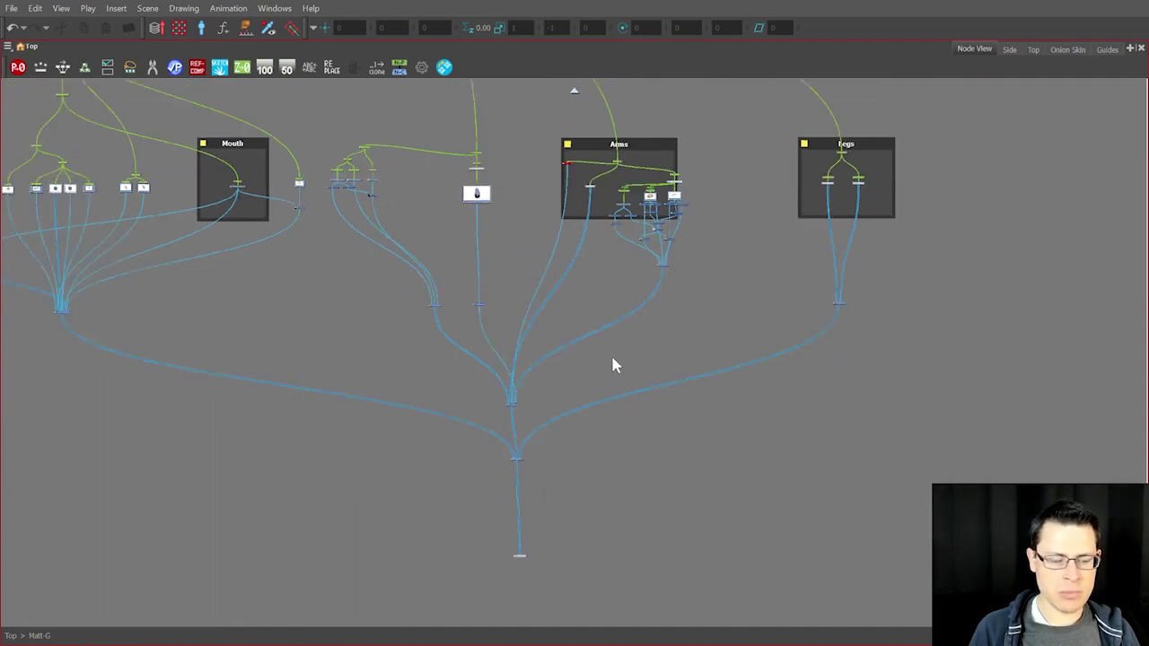
scroll(500, 366, "down", 1)
scroll(404, 350, "up", 1)
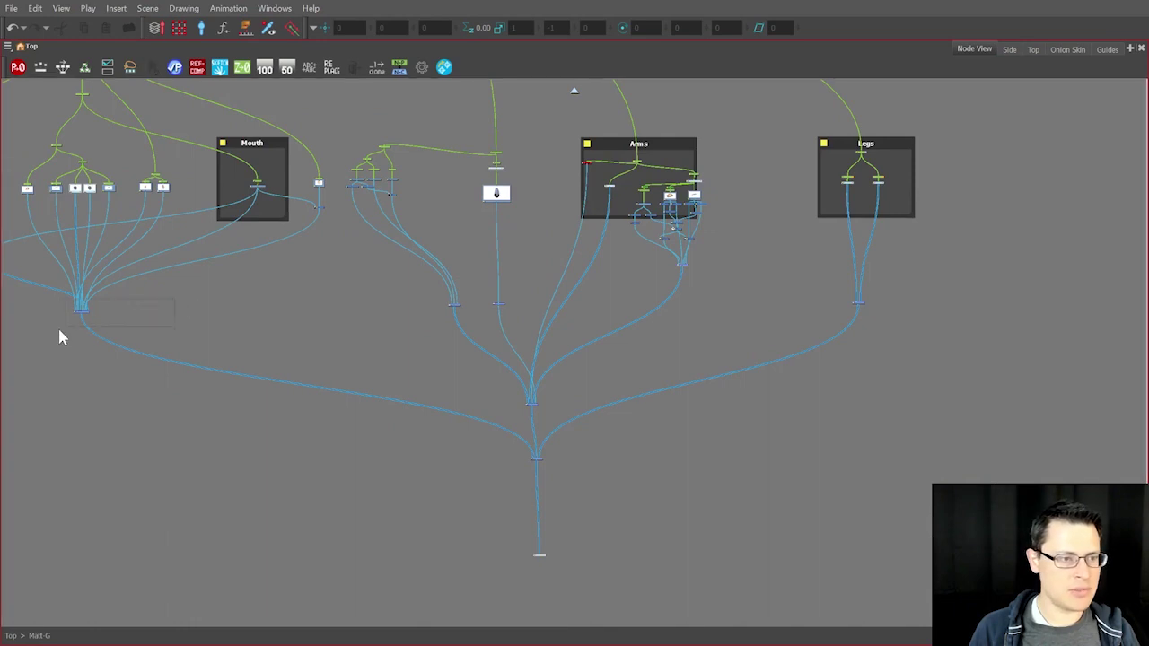
left_click(210, 378)
left_click_drag(592, 384, 487, 426)
key("ctrl+h")
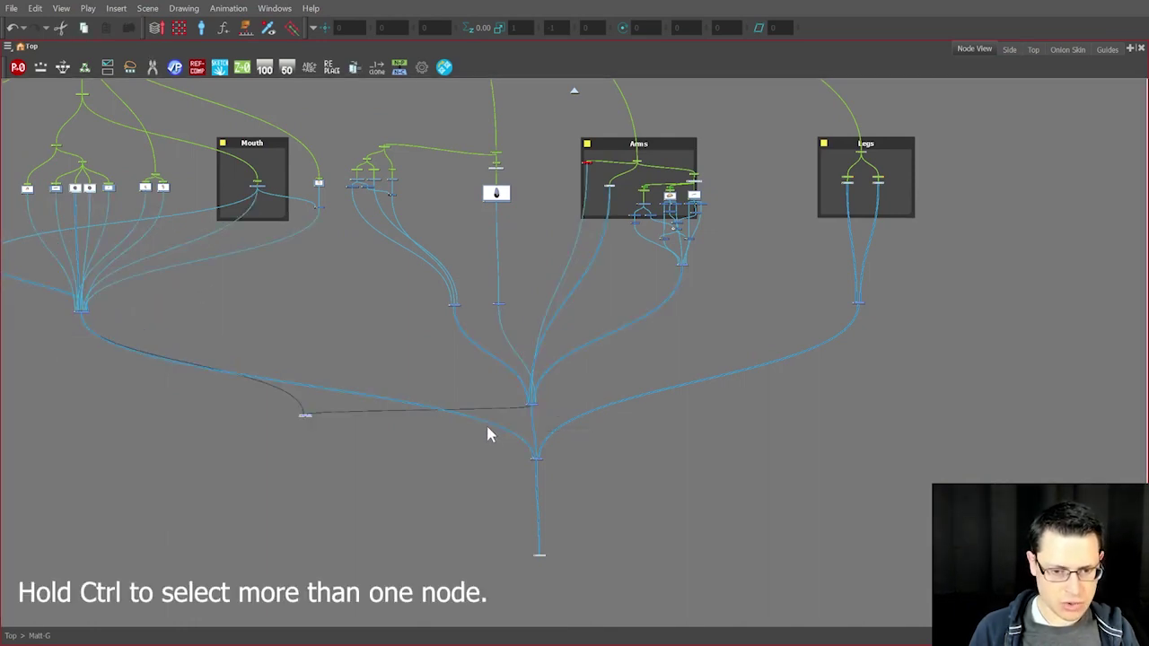
left_click_drag(304, 415, 796, 441)
Step: Add a display node connected to Composite_4 and place it just below that composite
scroll(715, 446, "up", 7)
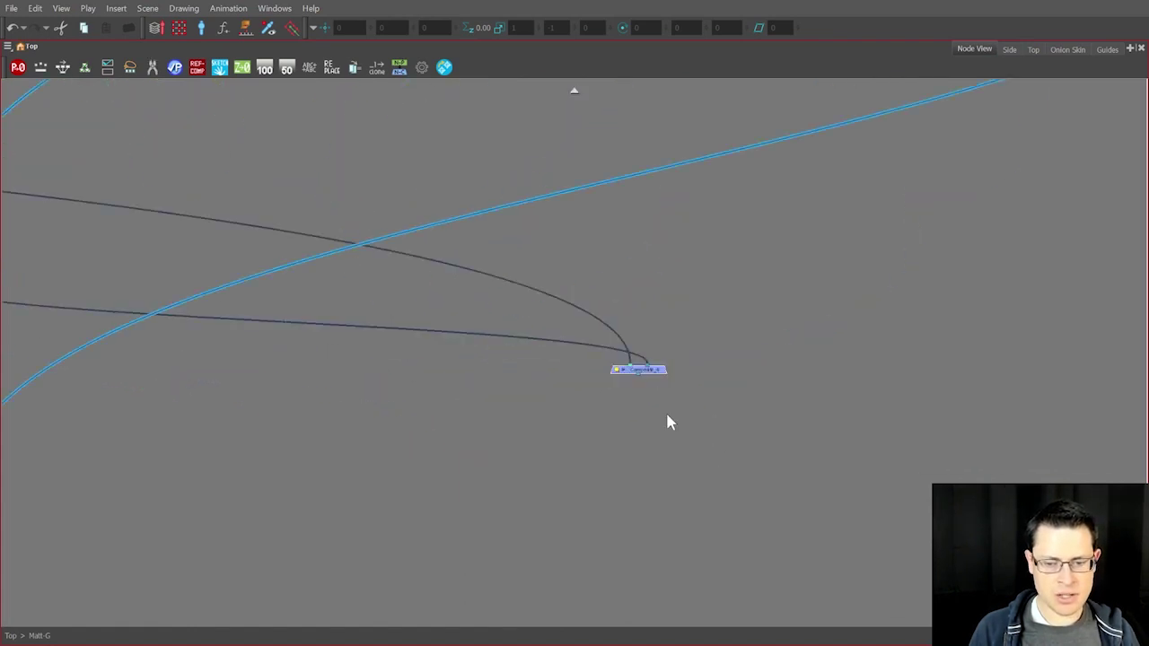
left_click(635, 391)
key("ctrl+i")
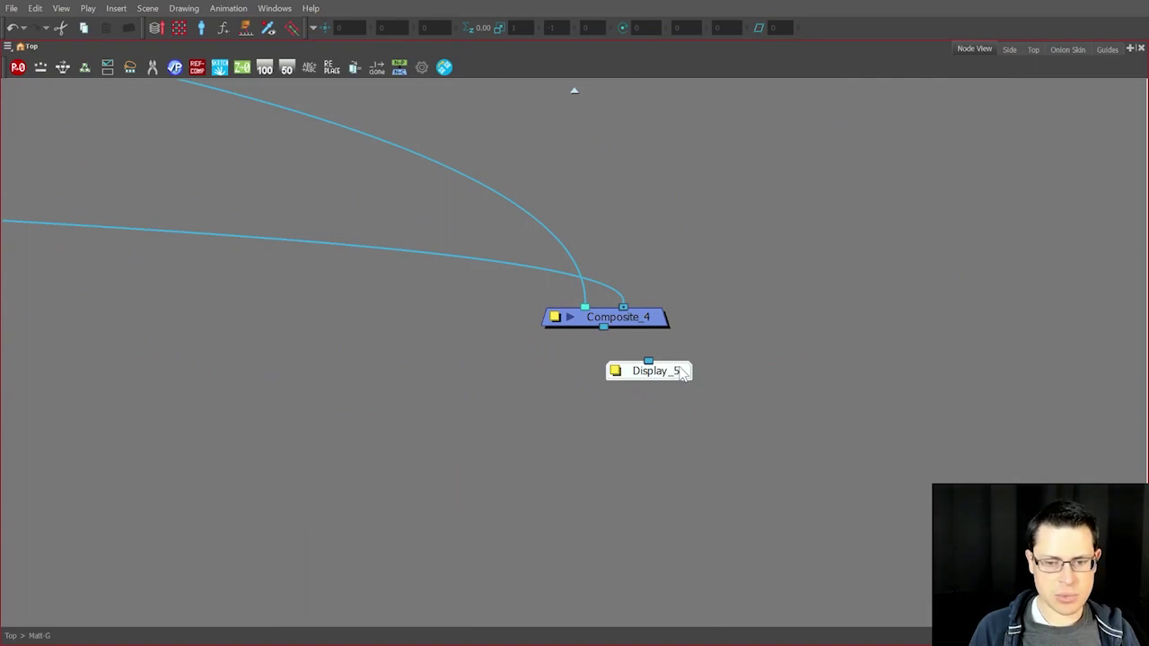
left_click_drag(680, 369, 650, 377)
scroll(463, 346, "down", 7)
Step: Restore the multi-panel layout and set the active display to Display_5
key("ctrl+f")
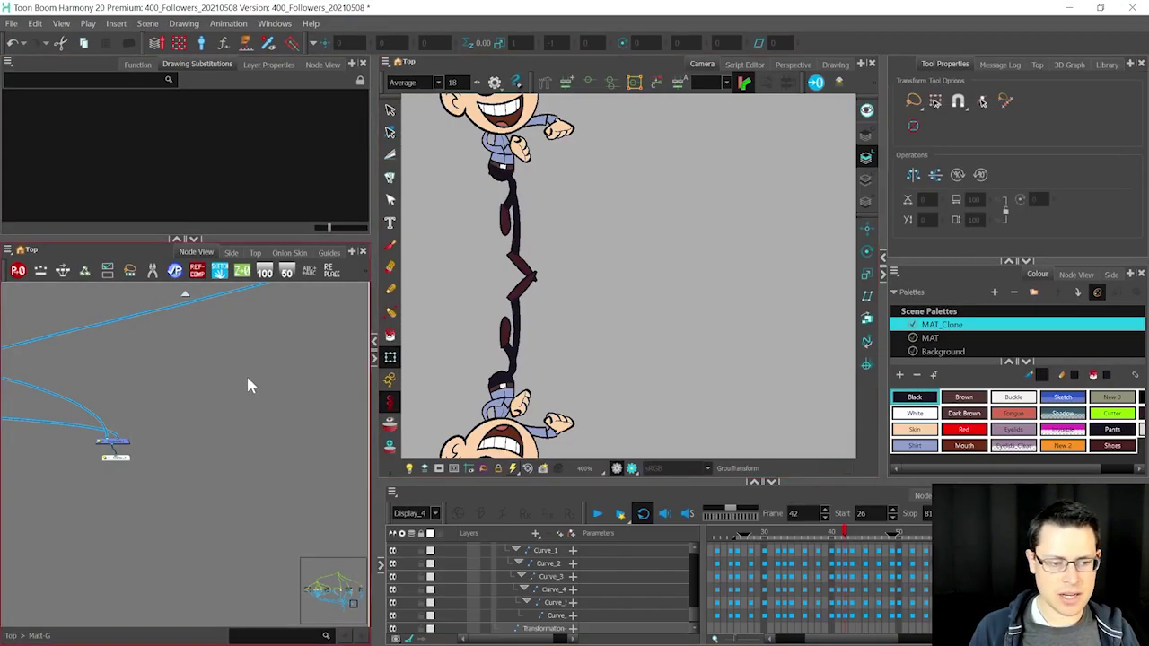
left_click(413, 517)
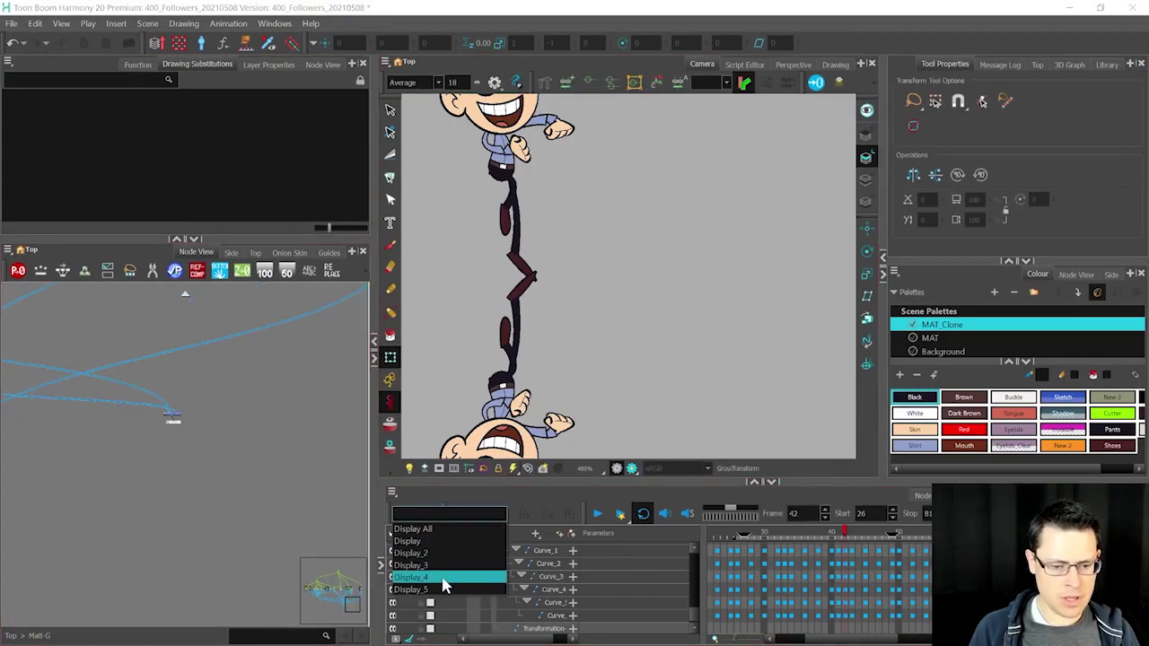
left_click(443, 585)
scroll(541, 314, "down", 4)
scroll(542, 314, "up", 5)
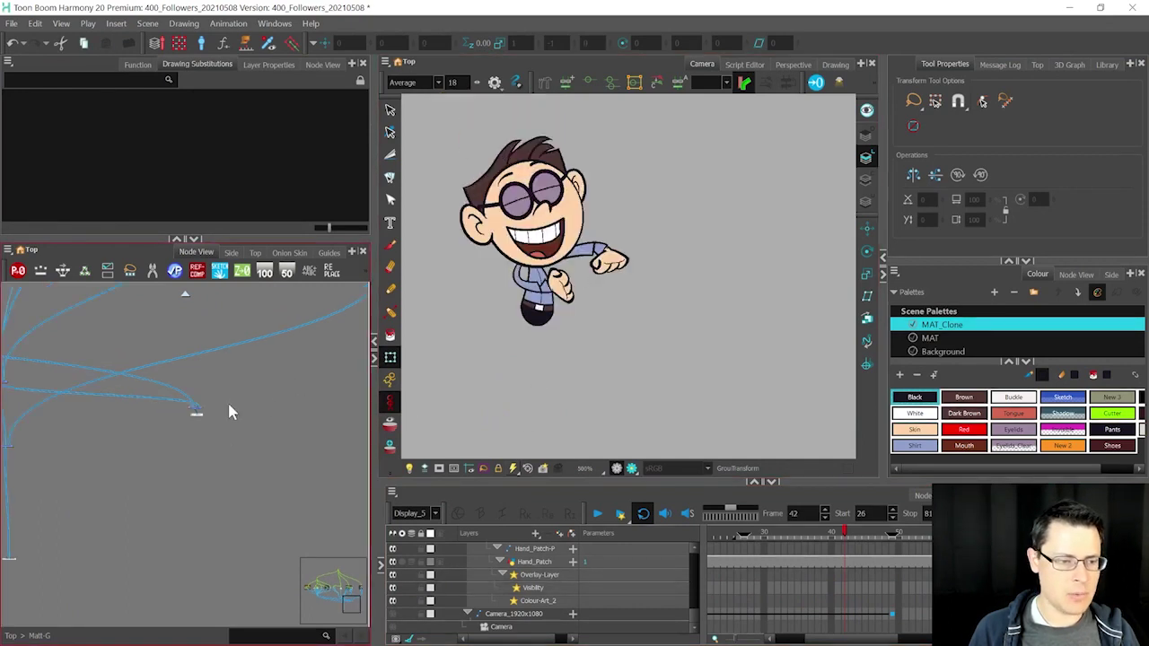
Step: Rename Composite_4 as Upper_Body_Composite
scroll(180, 414, "up", 5)
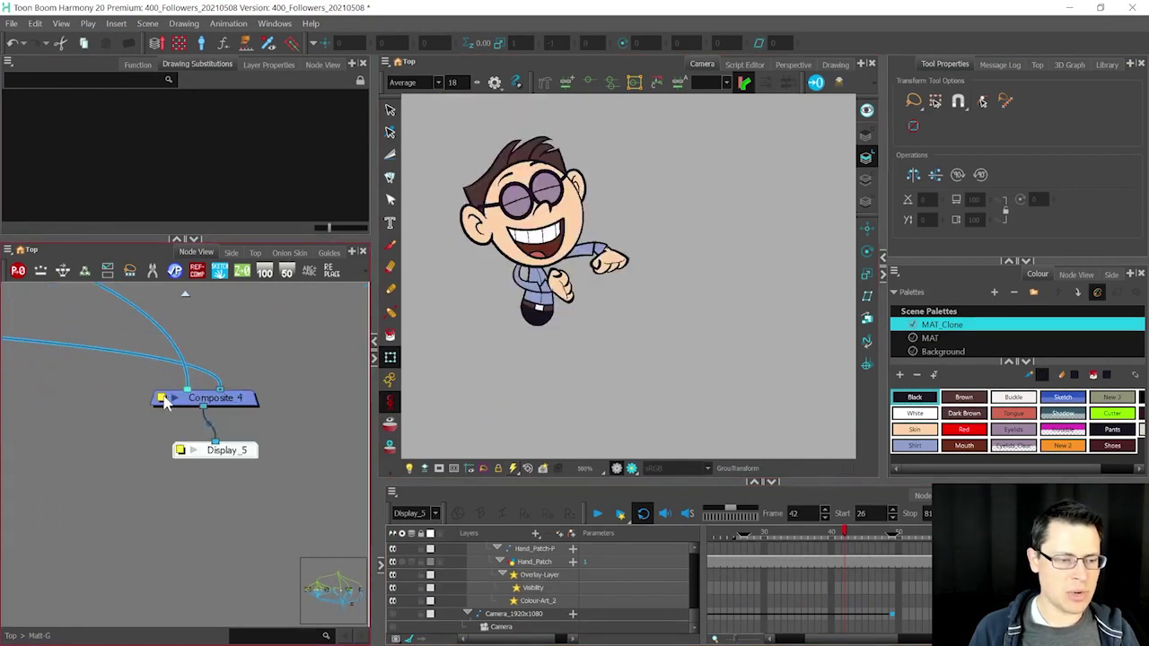
double_click(167, 398)
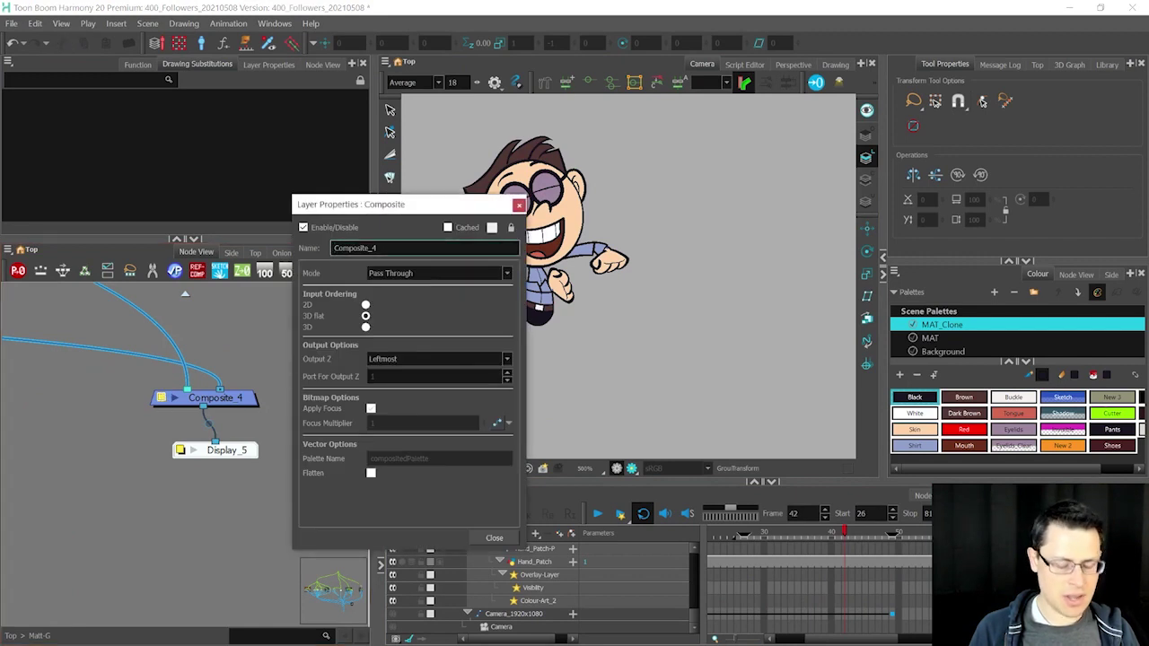
type("Upper_B")
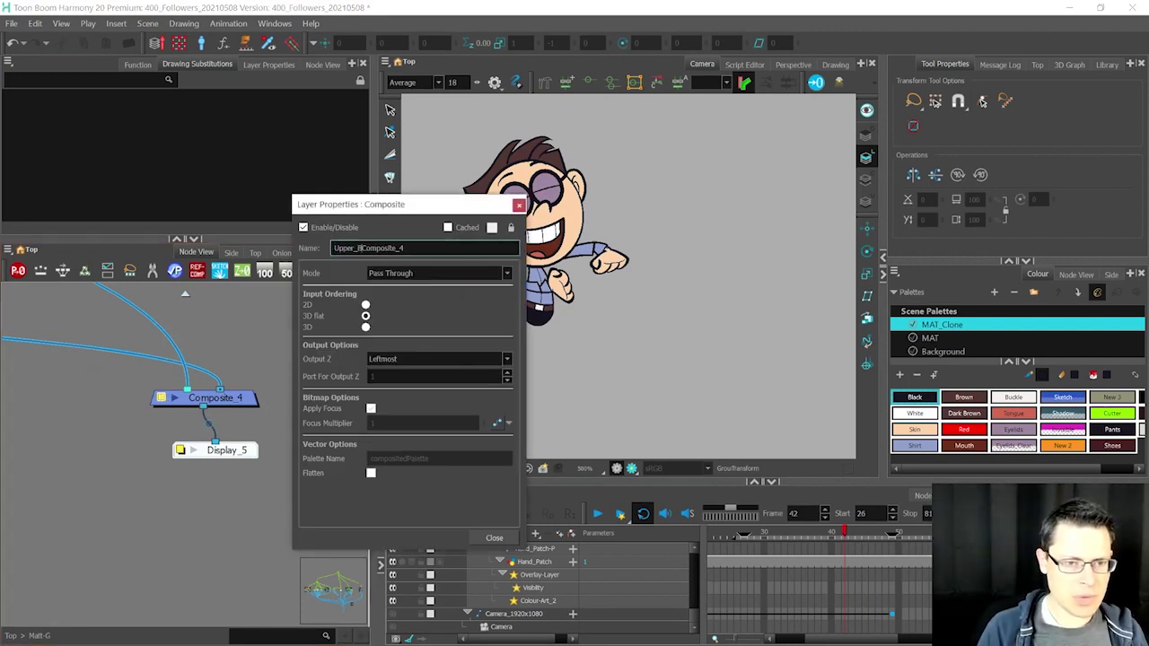
type("ody_")
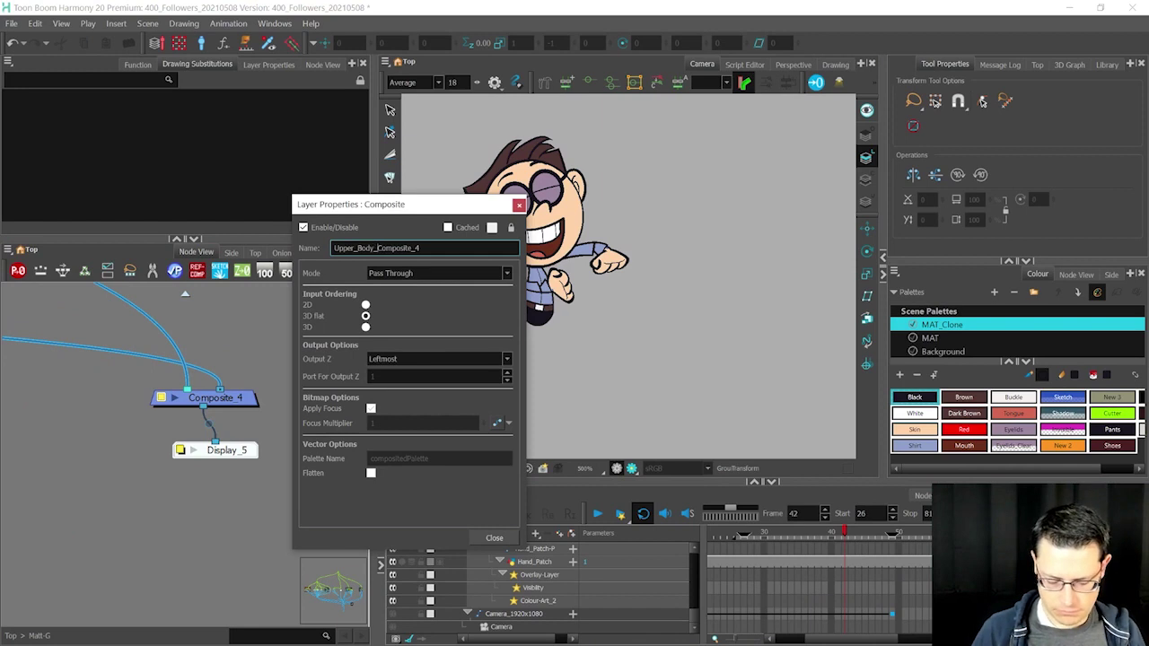
key("Return")
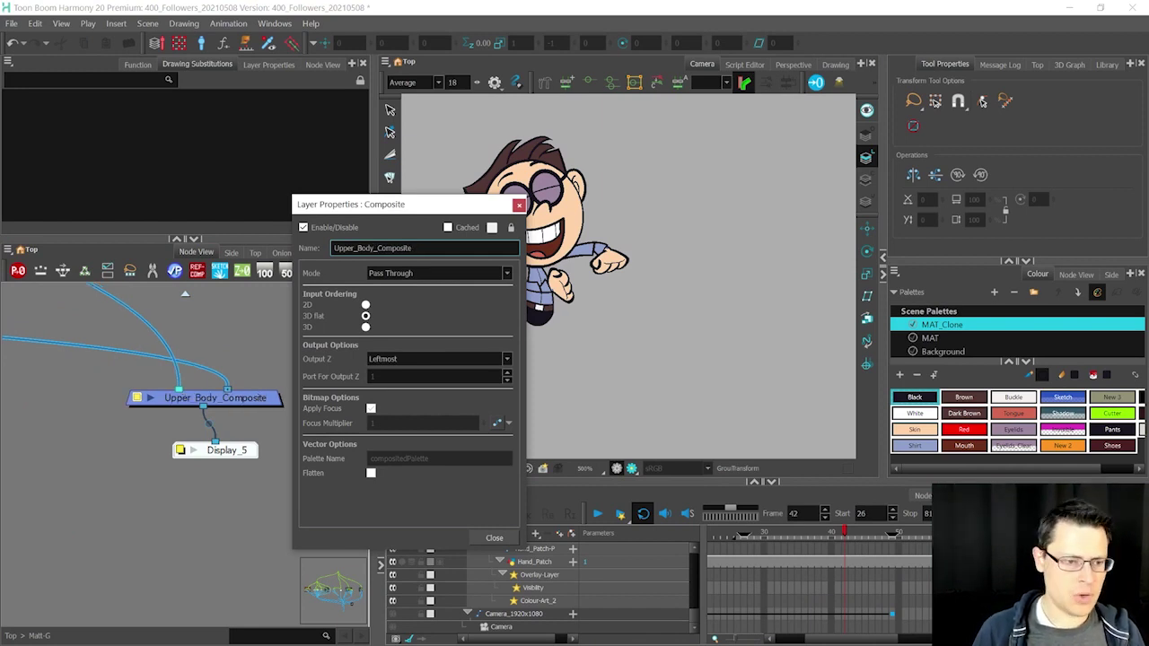
left_click(519, 204)
Step: Maximize the node view and connect Upper_Body_Composite to a new output port of the Matt-G group
scroll(269, 408, "down", 5)
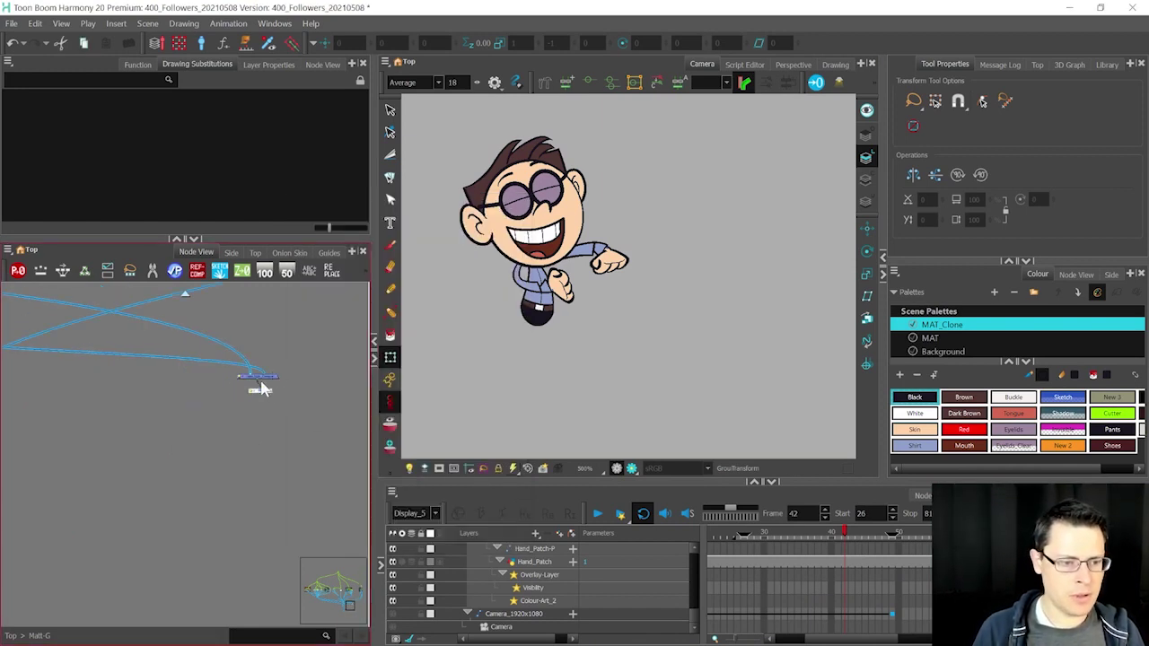
key("grave")
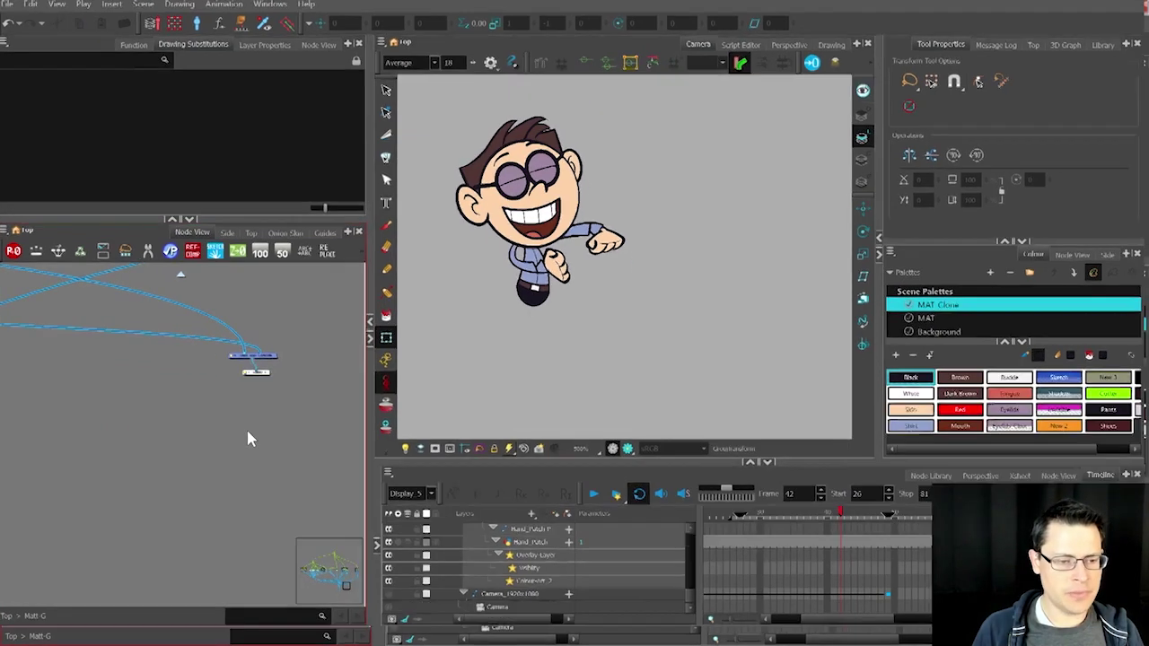
scroll(647, 286, "up", 2)
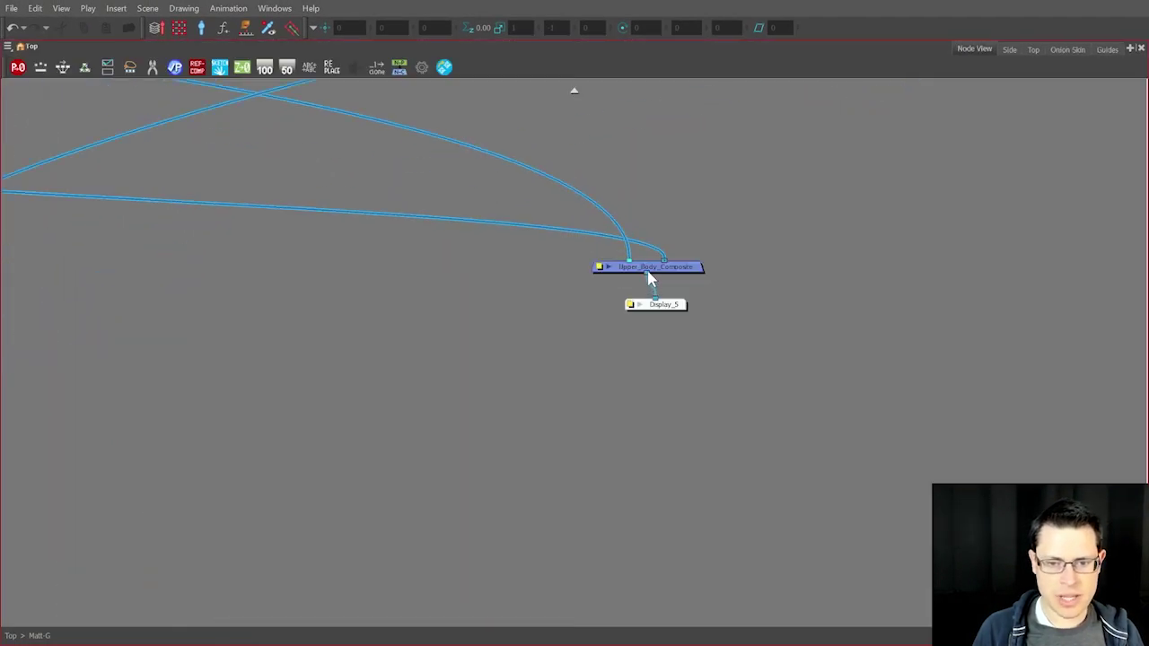
left_click_drag(648, 273, 435, 481)
scroll(777, 223, "down", 5)
scroll(442, 483, "up", 2)
scroll(328, 527, "down", 3)
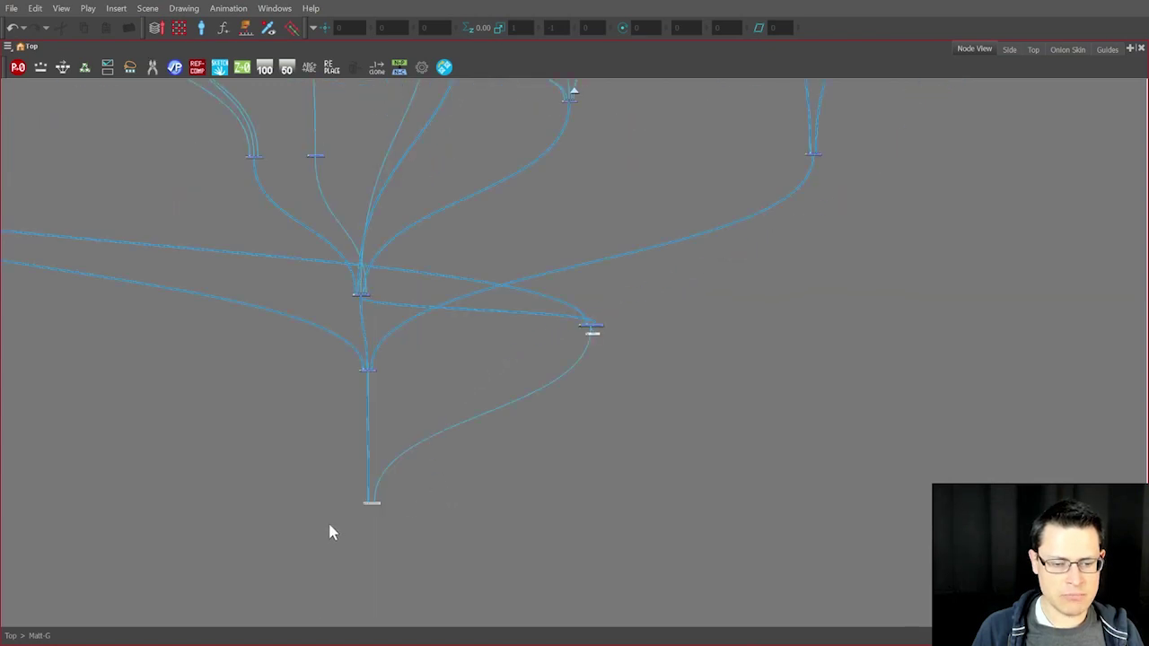
Step: Connect the Leg_Front group's output to another new output port of the Matt-G group
scroll(556, 312, "up", 3)
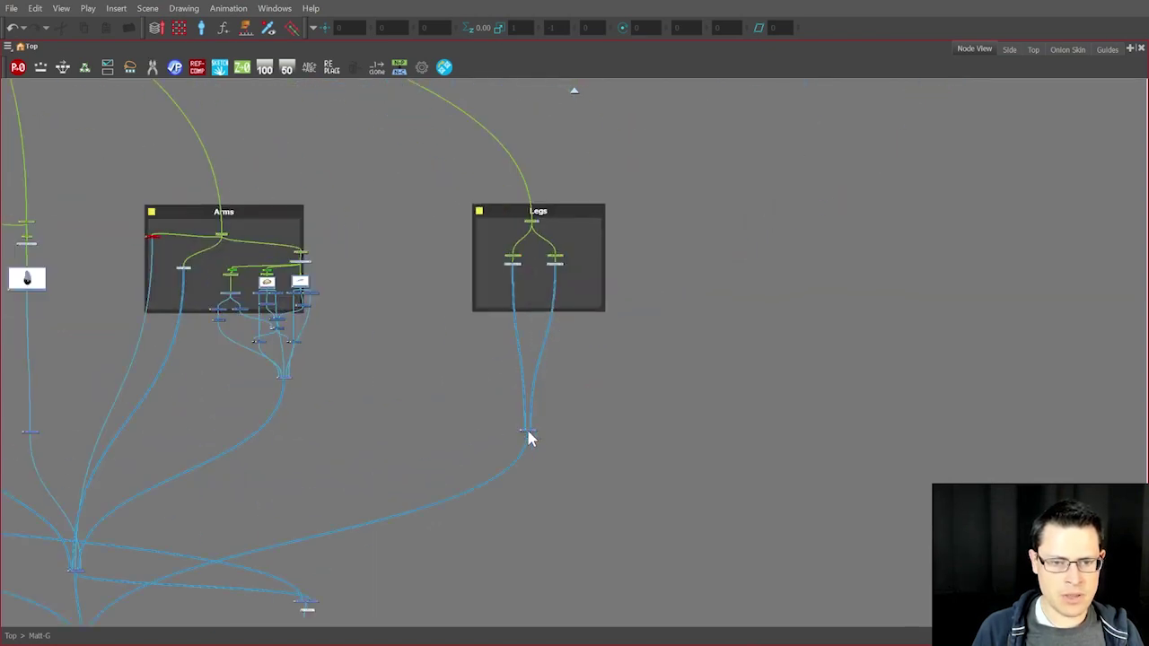
scroll(511, 275, "up", 3)
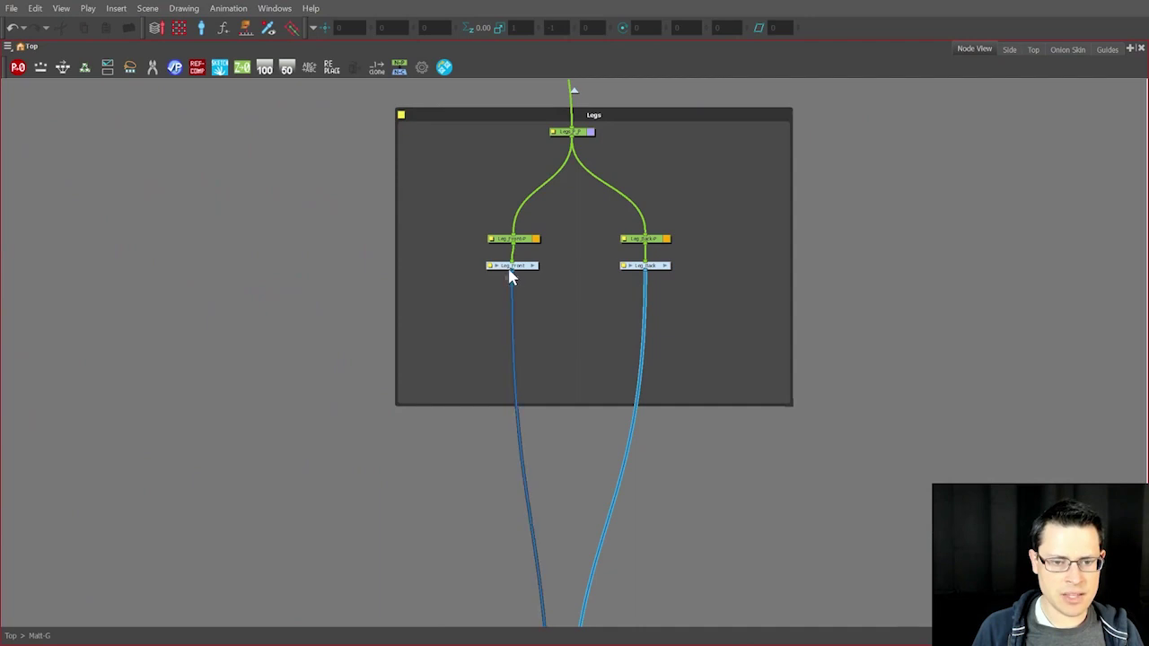
left_click_drag(509, 274, 351, 476)
scroll(594, 268, "down", 4)
scroll(418, 422, "down", 2)
scroll(372, 491, "up", 5)
scroll(269, 489, "down", 4)
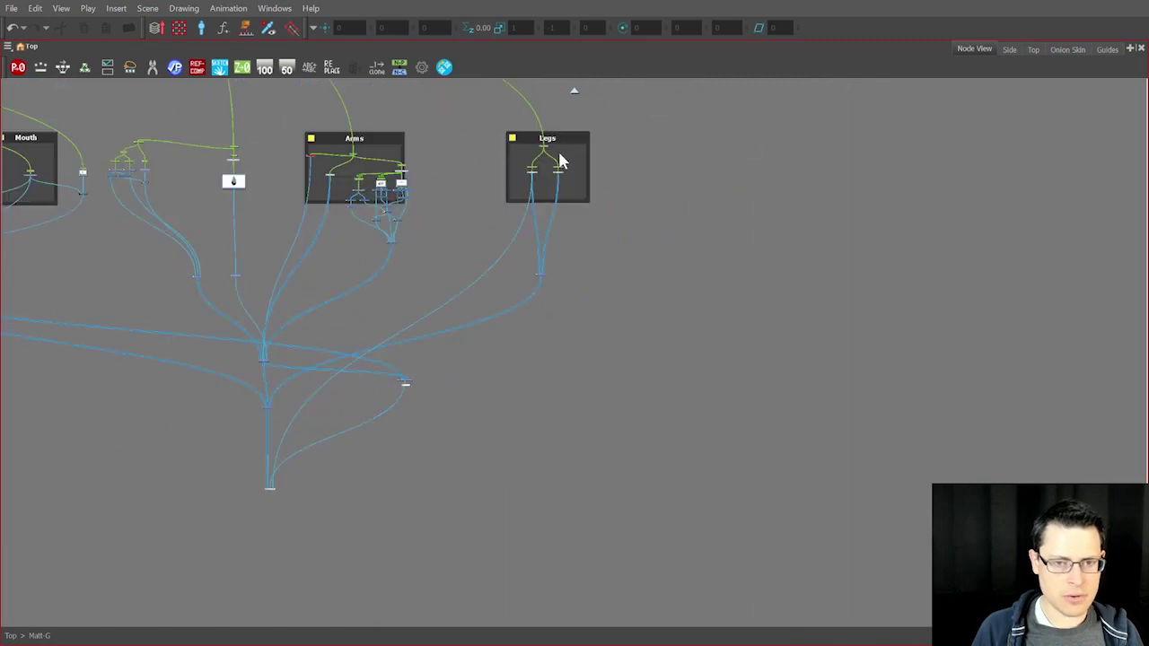
Step: Connect the Leg_Back group's output to the last new output port of the Matt-G group
scroll(558, 161, "up", 5)
left_click_drag(553, 172, 453, 359)
scroll(635, 154, "down", 5)
scroll(444, 359, "up", 5)
scroll(462, 341, "up", 2)
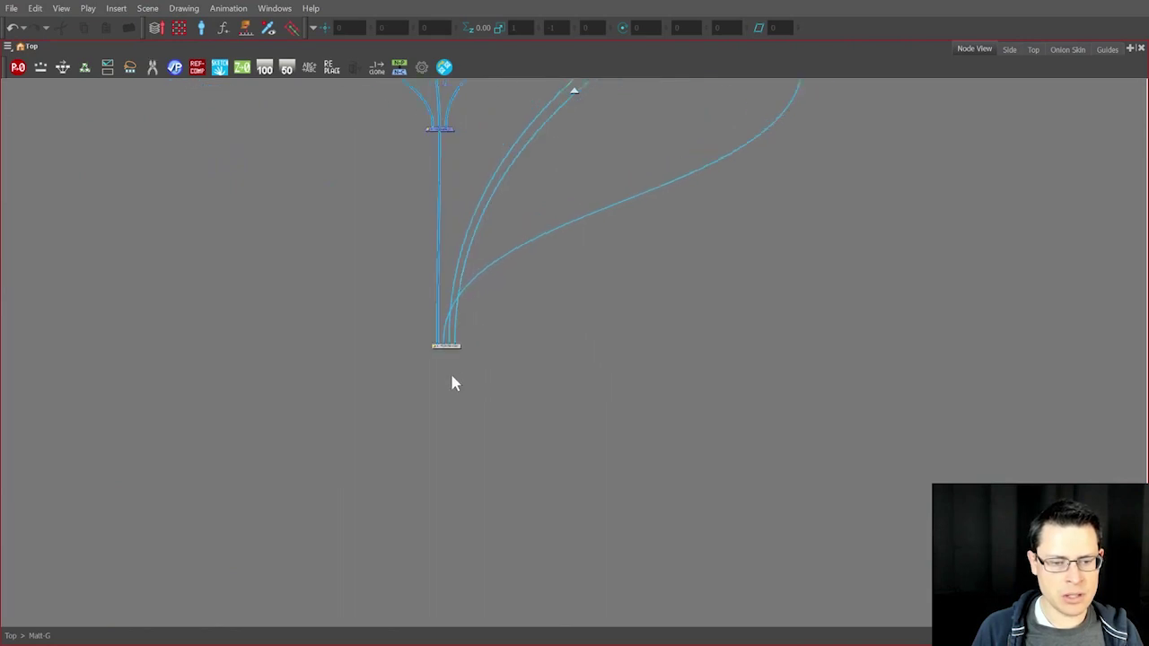
scroll(455, 364, "down", 3)
scroll(752, 137, "up", 3)
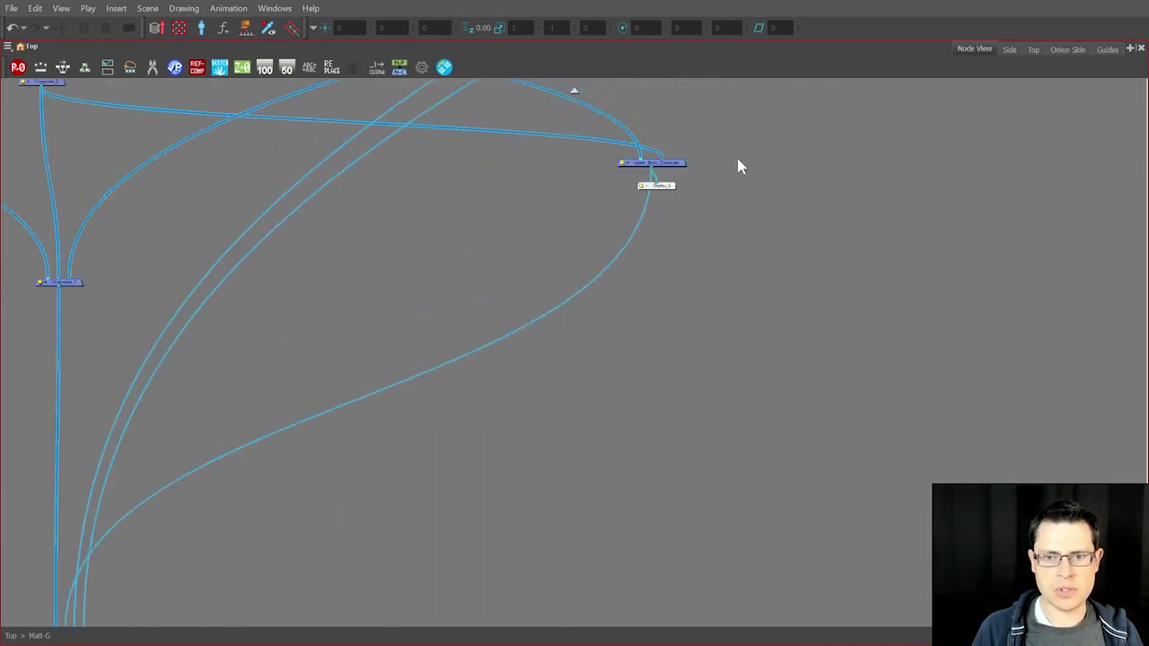
Step: Move Upper_Body_Composite closer to the main composite chain and delete Display_5
left_click_drag(674, 169, 395, 285)
left_click_drag(705, 230, 608, 154)
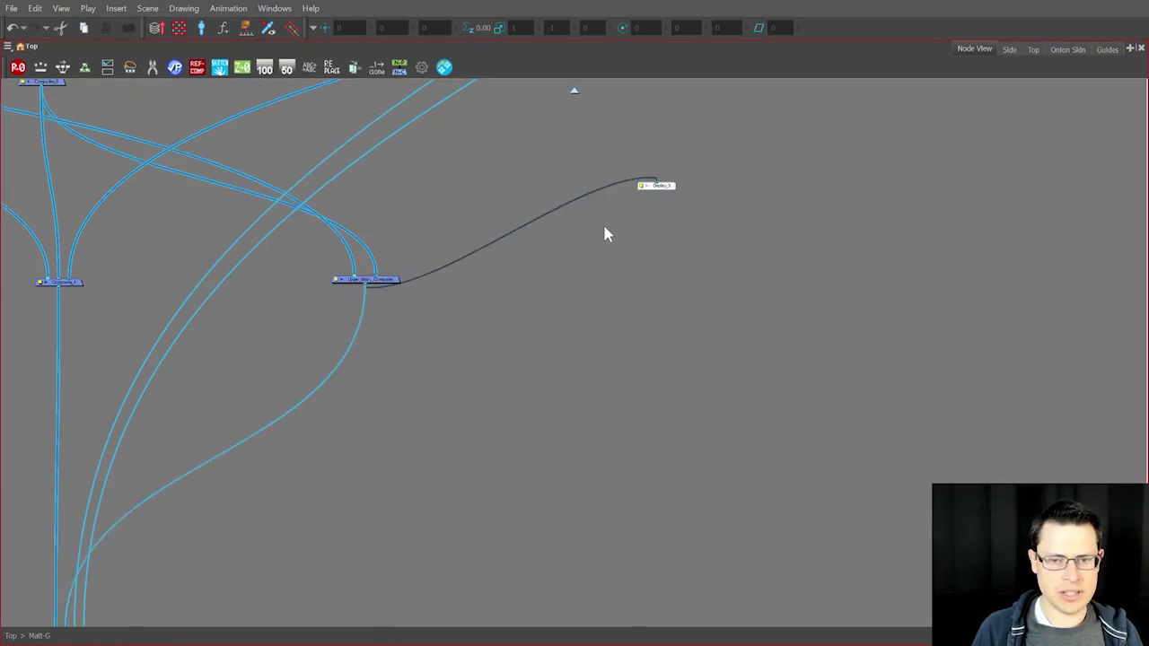
key("Delete")
scroll(507, 148, "down", 2)
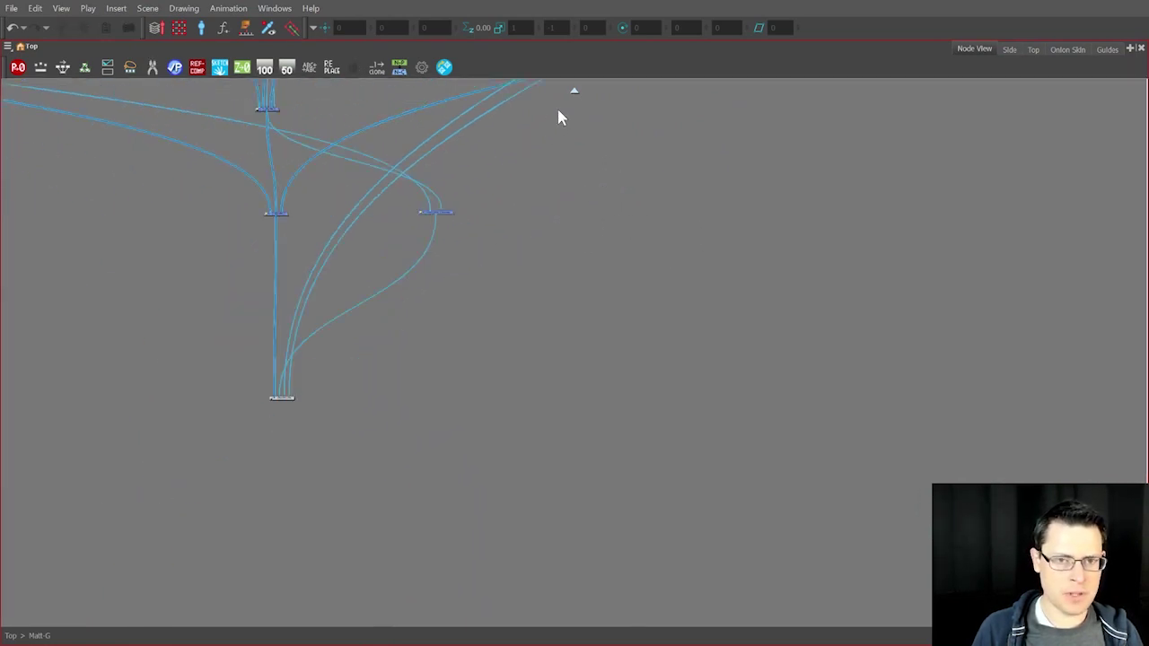
Step: Return to the top level, move the Matt backdrop down over its nodes and shorten it to fit them
left_click(573, 92)
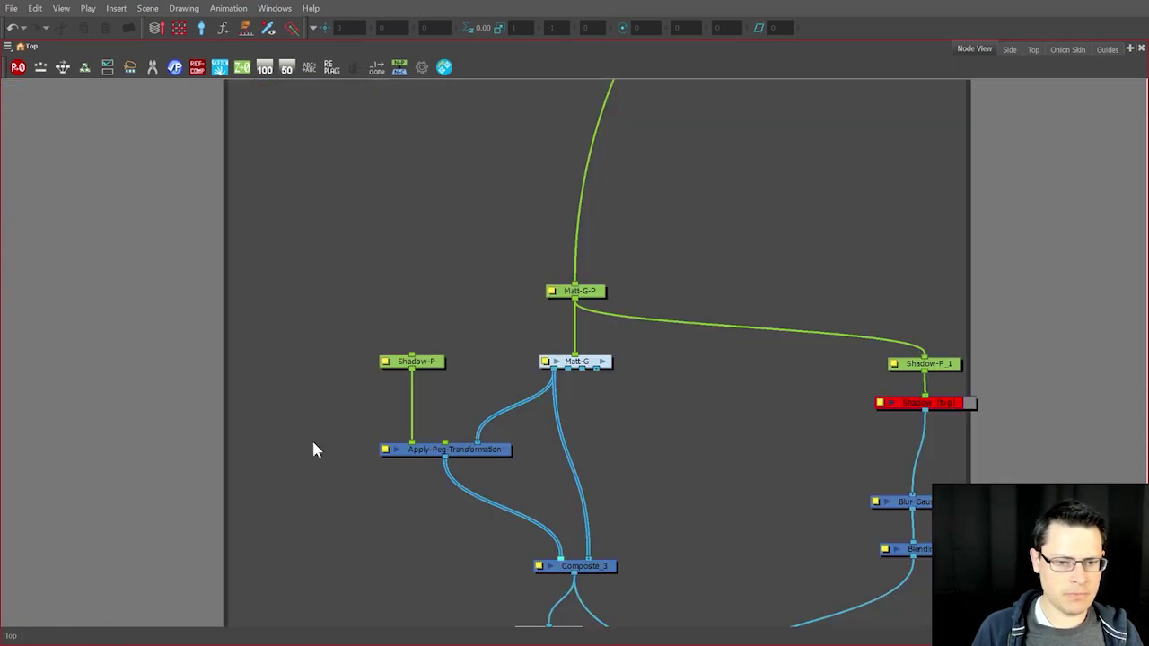
scroll(353, 450, "down", 4)
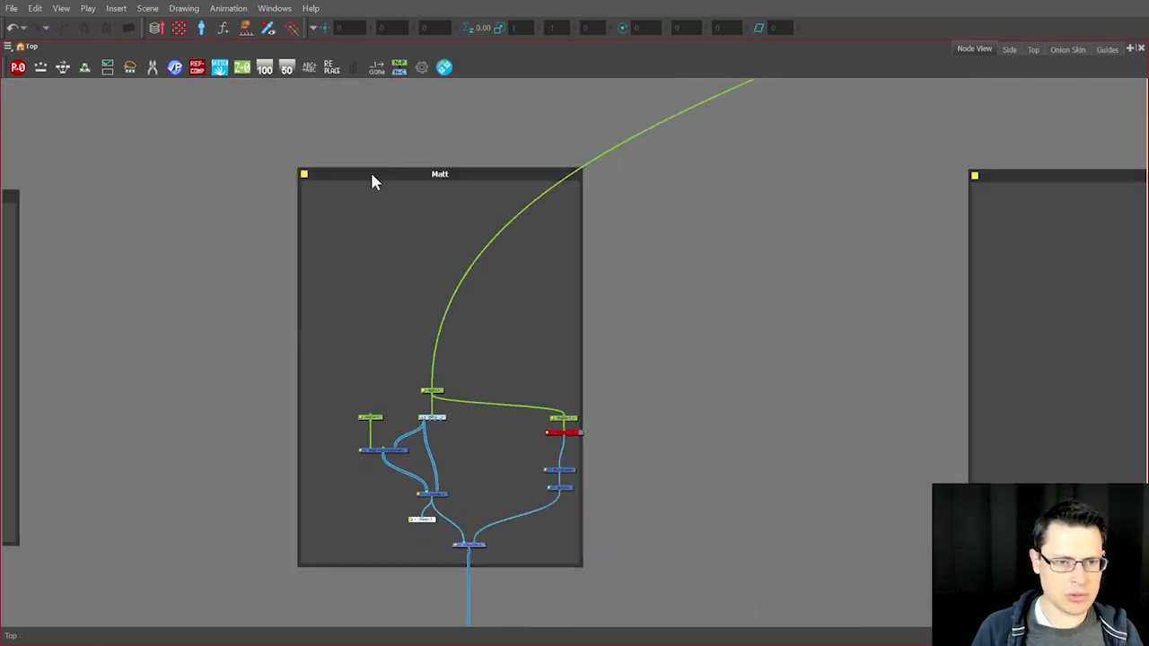
left_click_drag(372, 177, 397, 364)
scroll(406, 275, "down", 3)
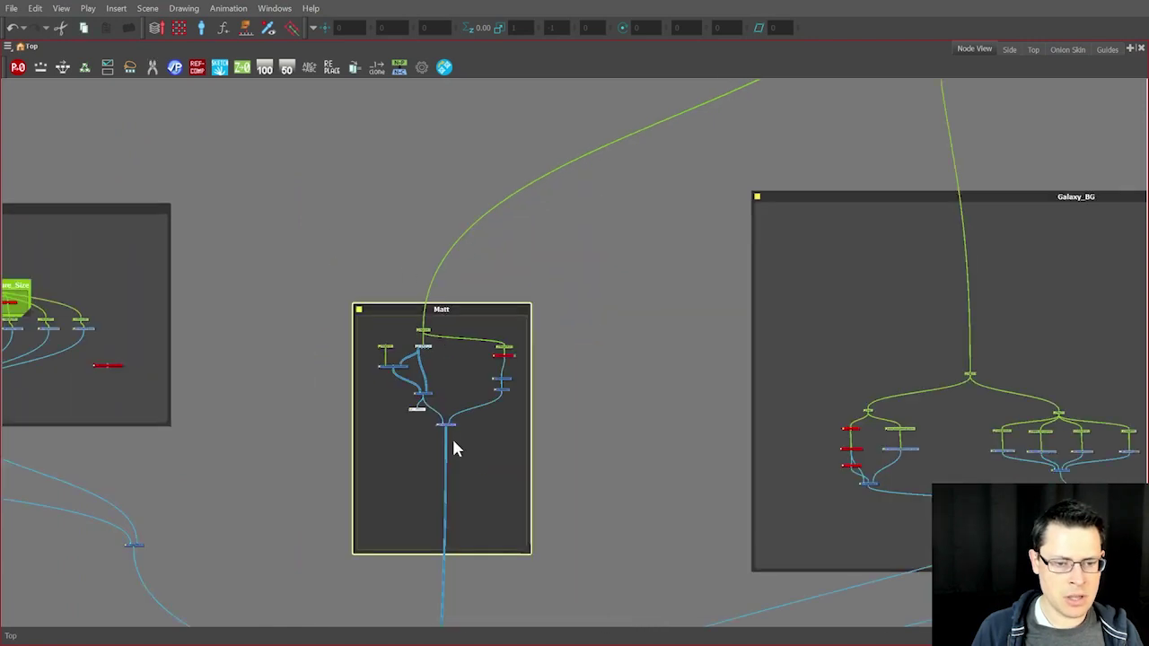
scroll(489, 489, "up", 5)
scroll(543, 483, "down", 3)
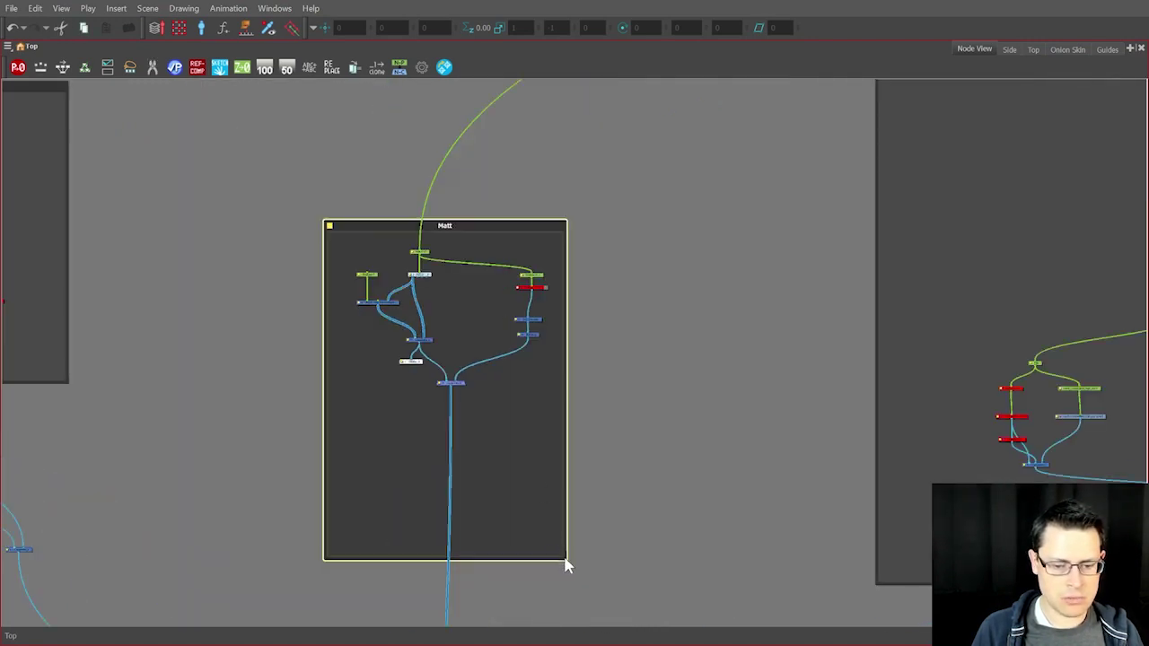
left_click_drag(564, 562, 558, 406)
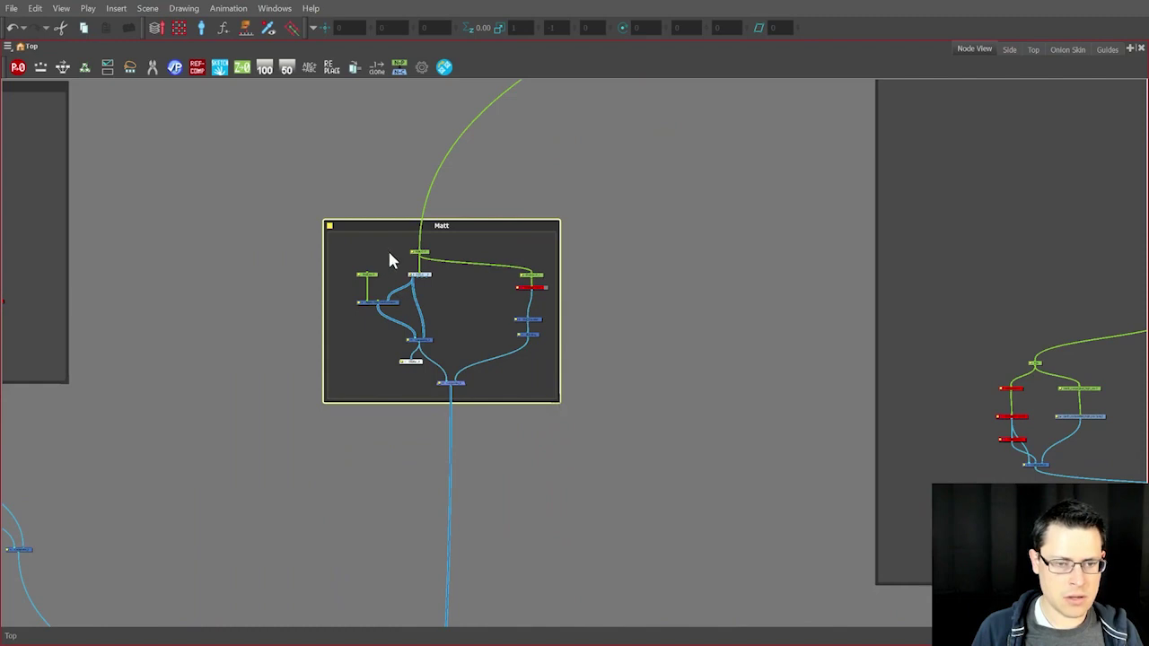
Step: Add the description "1. Main, 2. Upper Body, 3. Leg, 4. Leg_Clone" to the Matt backdrop, one entry per line
scroll(412, 269, "up", 5)
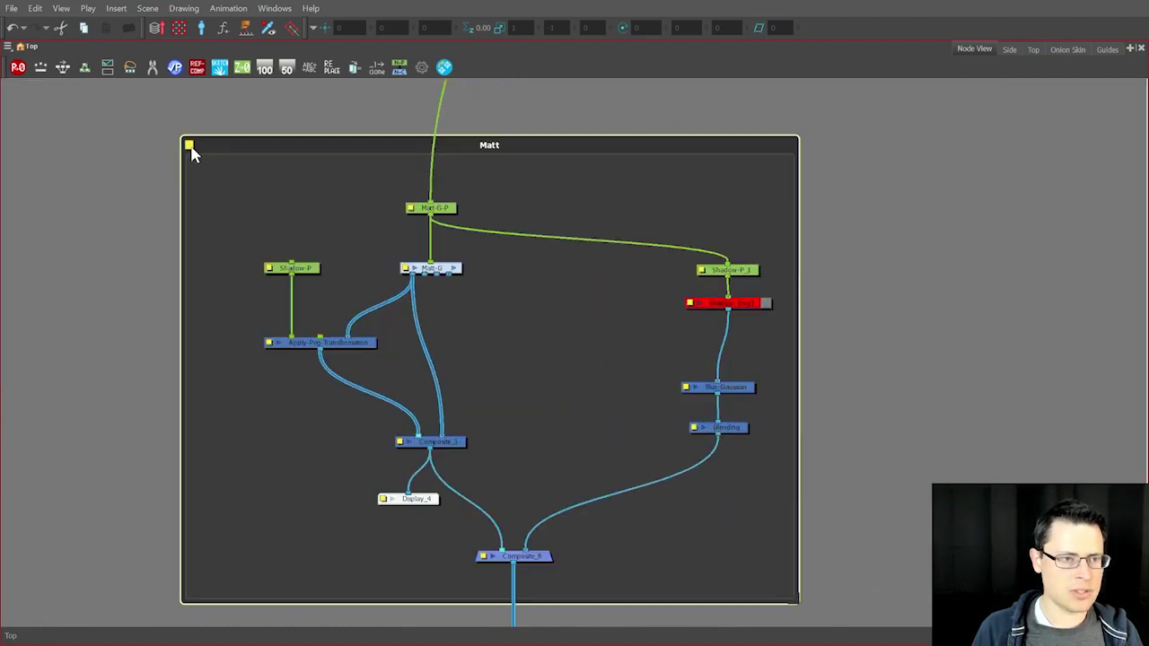
left_click(189, 146)
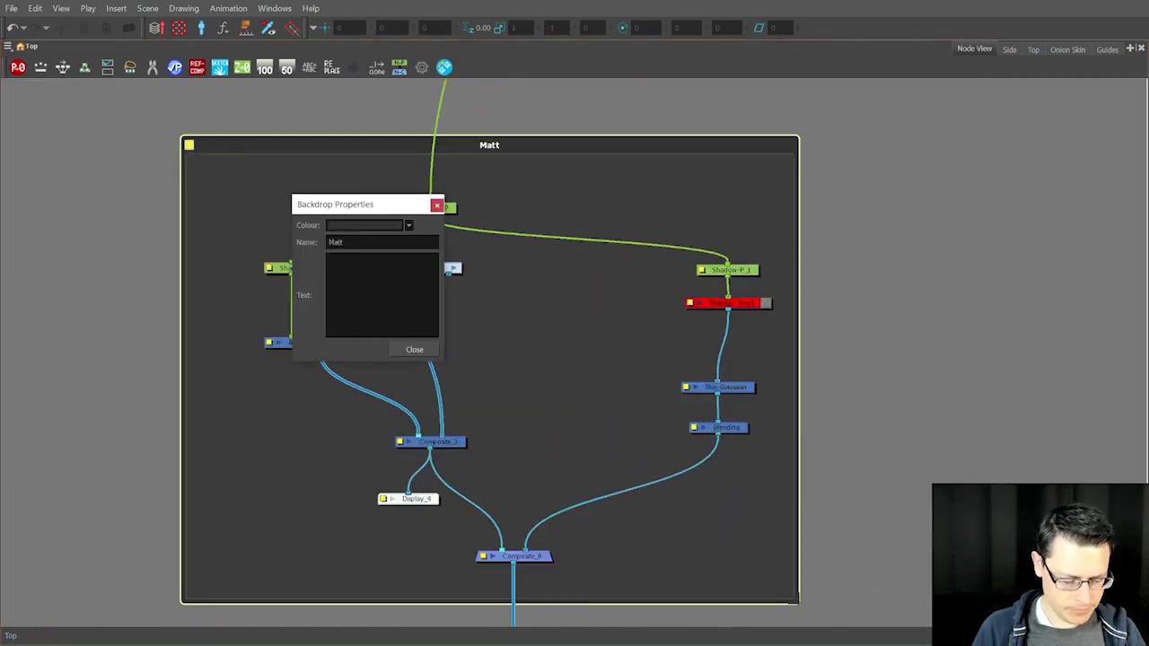
type("1. Main")
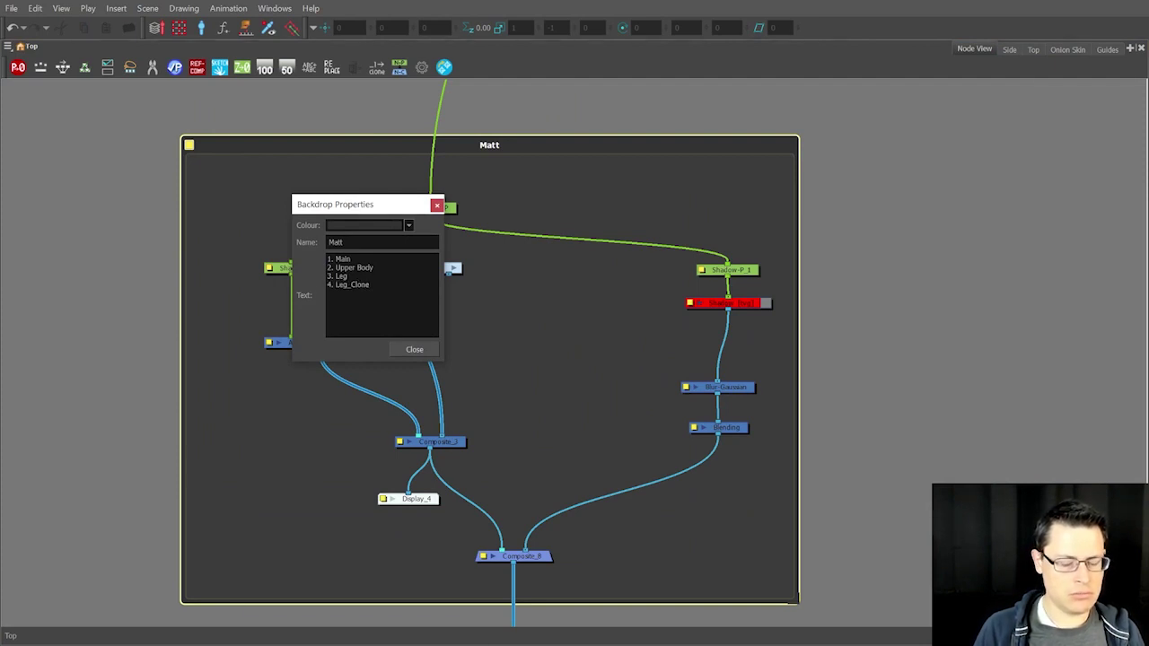
left_click(413, 350)
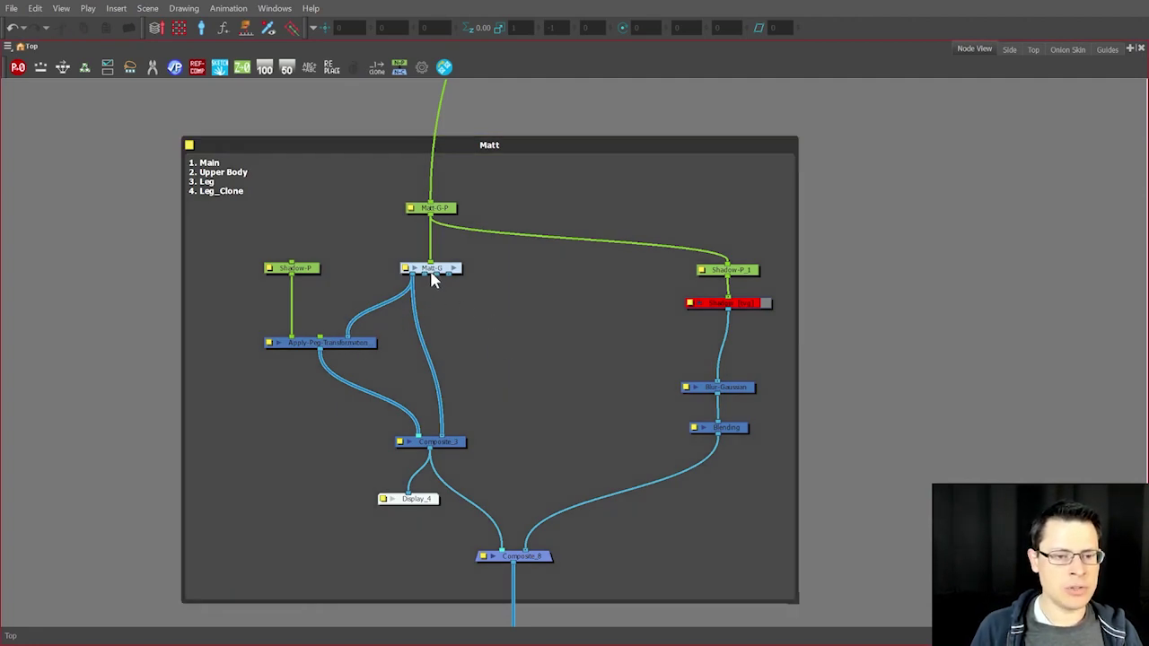
Step: Feed Apply-Peg-Transformation from Matt-G's second output and shift it with Shadow-P farther left of the group
scroll(386, 313, "up", 2)
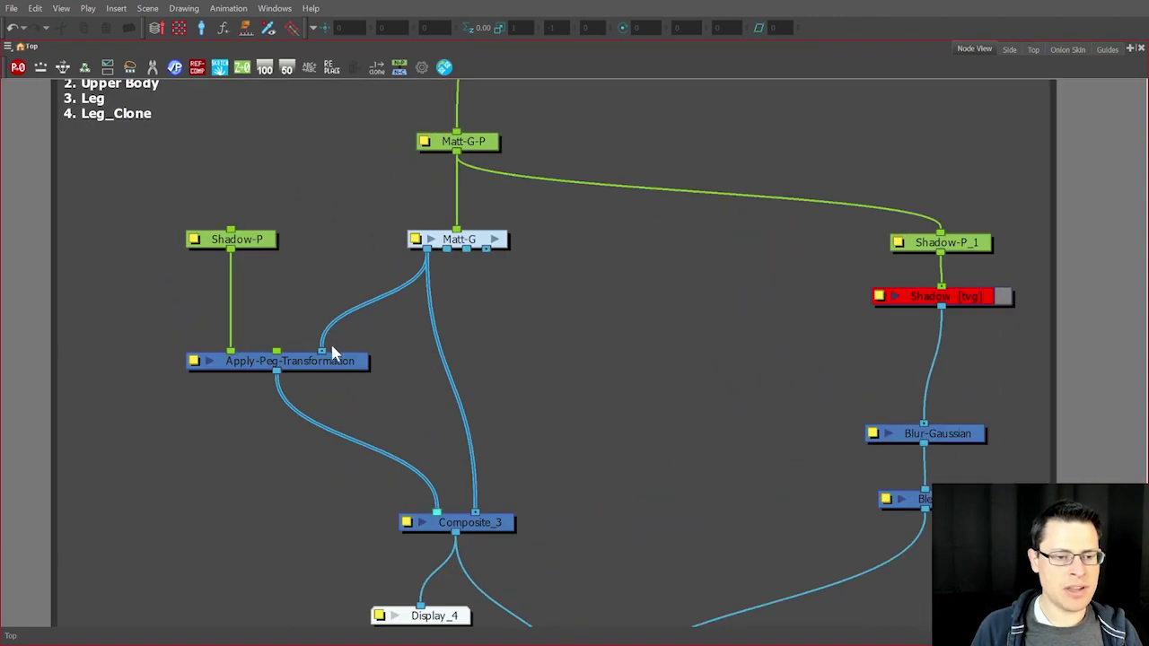
left_click_drag(321, 351, 213, 201)
left_click_drag(246, 249, 146, 262)
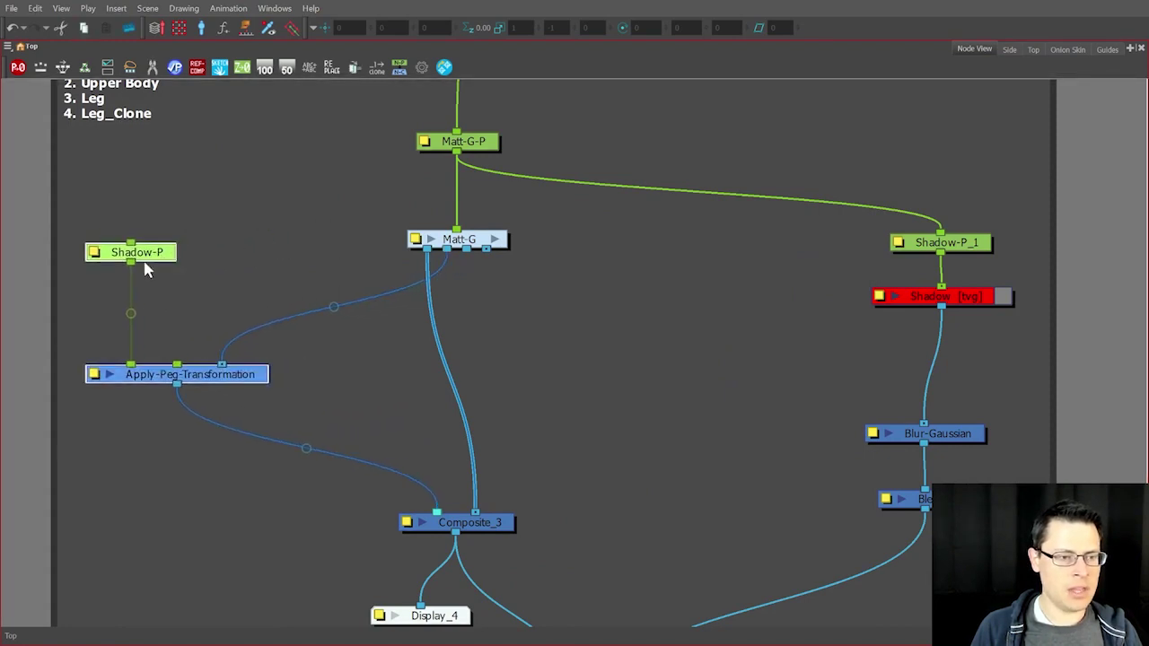
Step: Rename the Shadow-P peg as Torso_Shadow-P
left_click(94, 253)
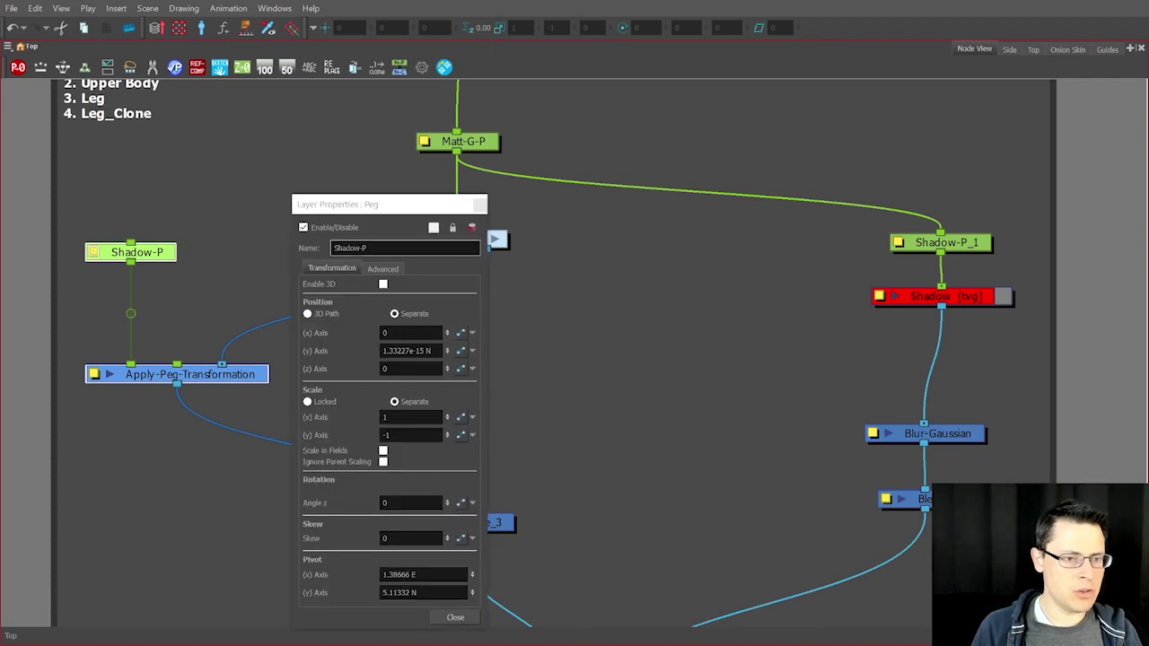
left_click(333, 247)
type("Tors")
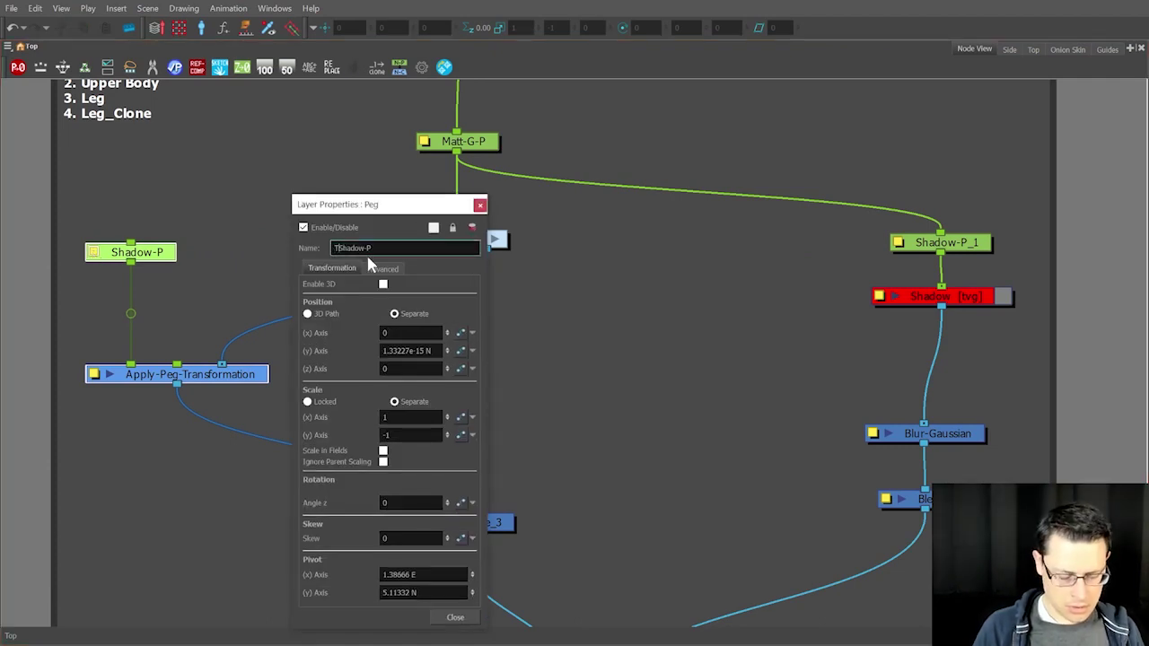
type("o_")
key("Return")
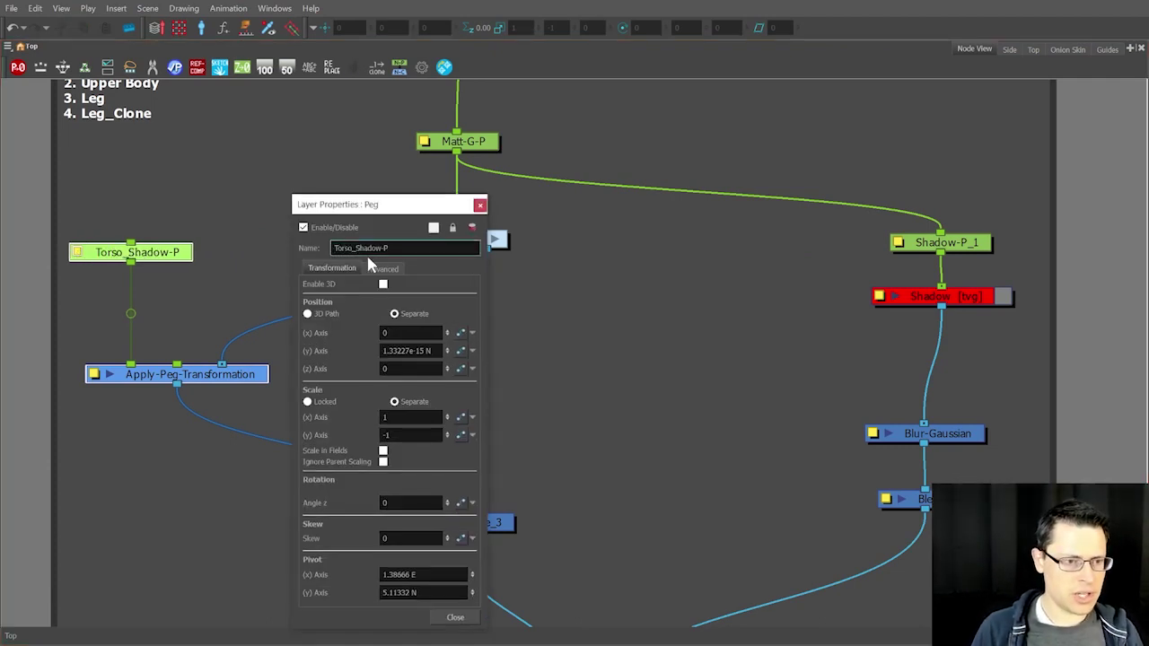
left_click(480, 205)
left_click(363, 359)
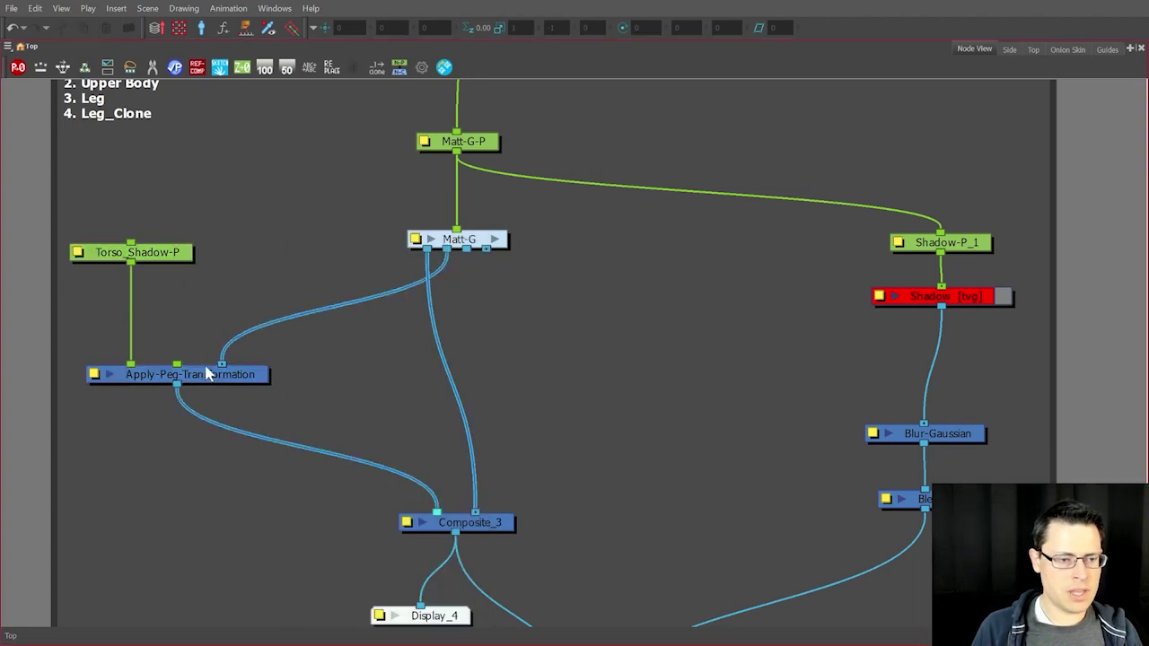
Step: Tidy the position of Apply-Peg-Transformation and Torso_Shadow-P, and reconnect the transformation to the rightmost input of Composite_3
left_click_drag(241, 375, 241, 359)
left_click(146, 310)
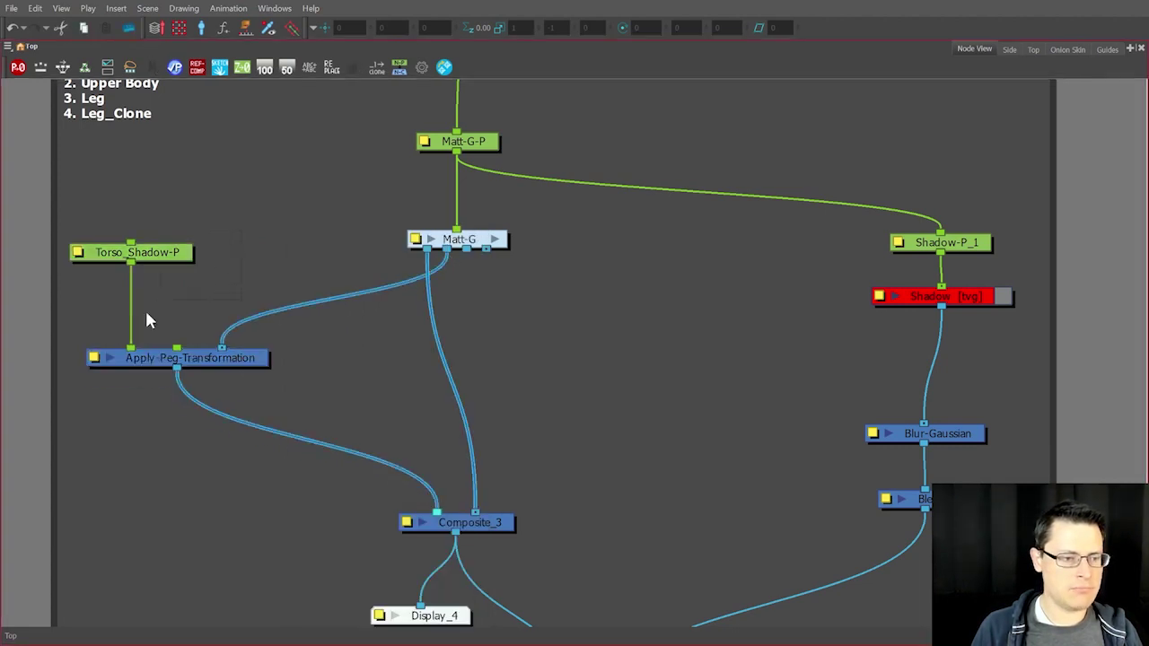
left_click(146, 254)
scroll(316, 350, "down", 5)
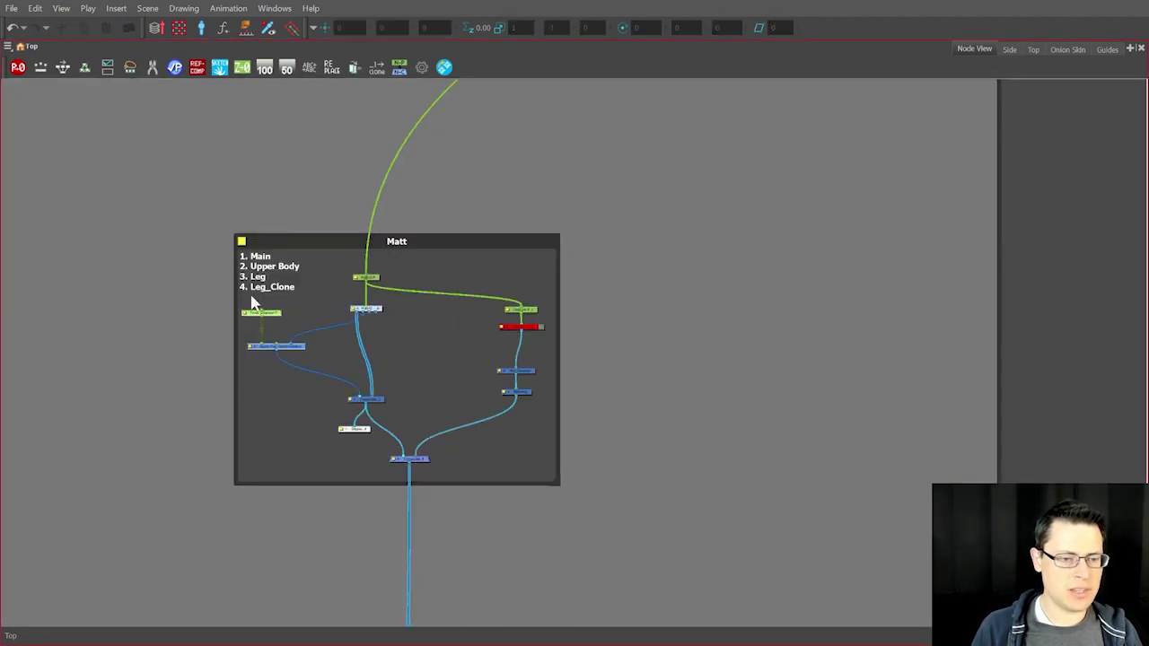
scroll(359, 401, "up", 3)
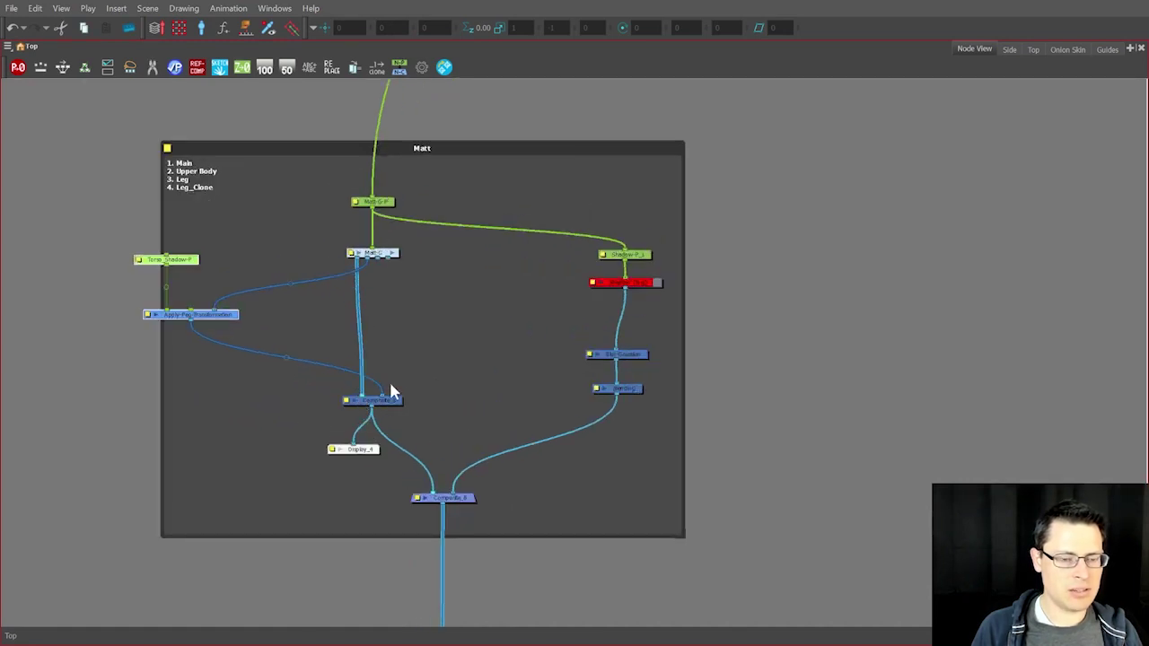
Step: Add a new composite node and place it just to the right of Composite_3
left_click(388, 378)
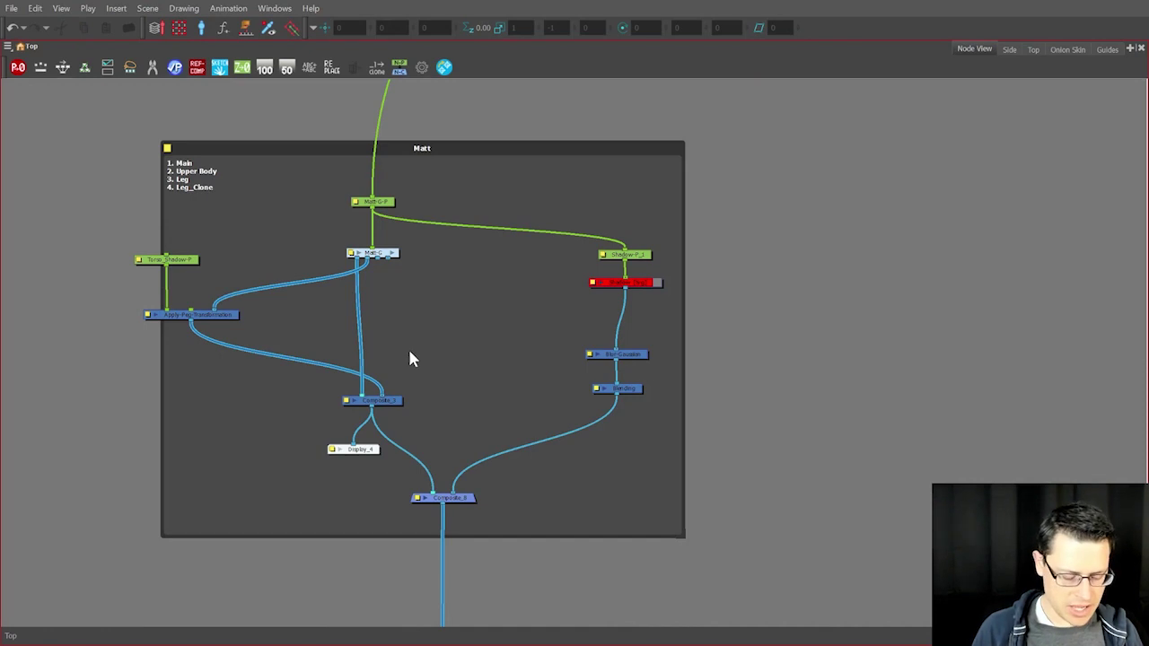
key("ctrl+h")
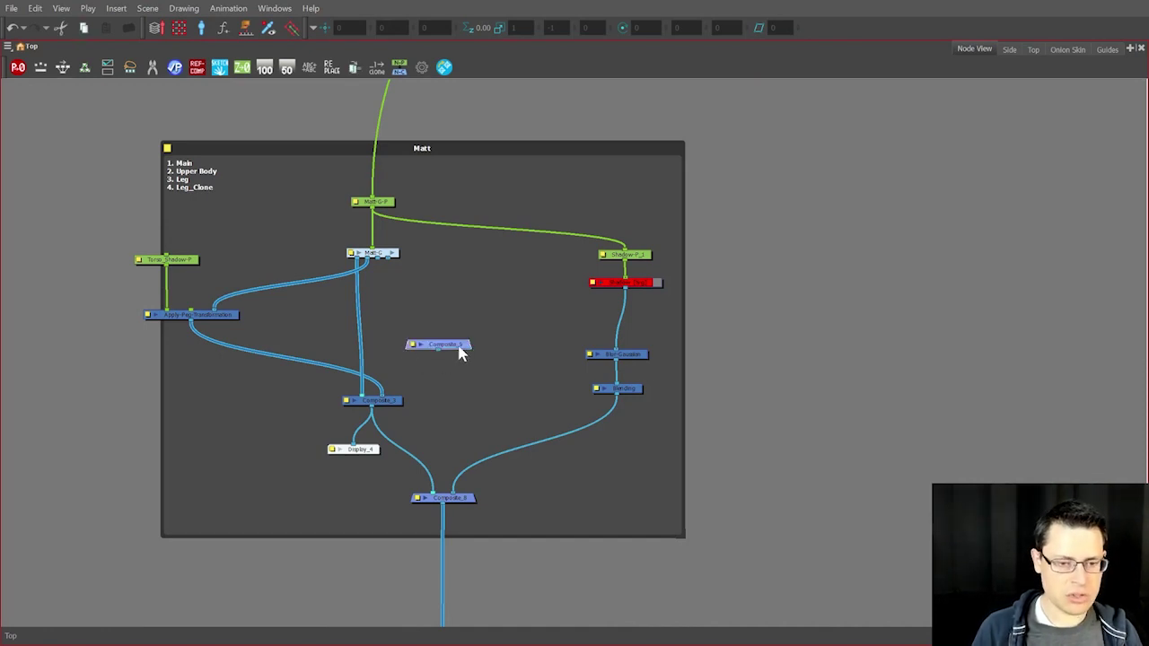
left_click_drag(459, 352, 479, 410)
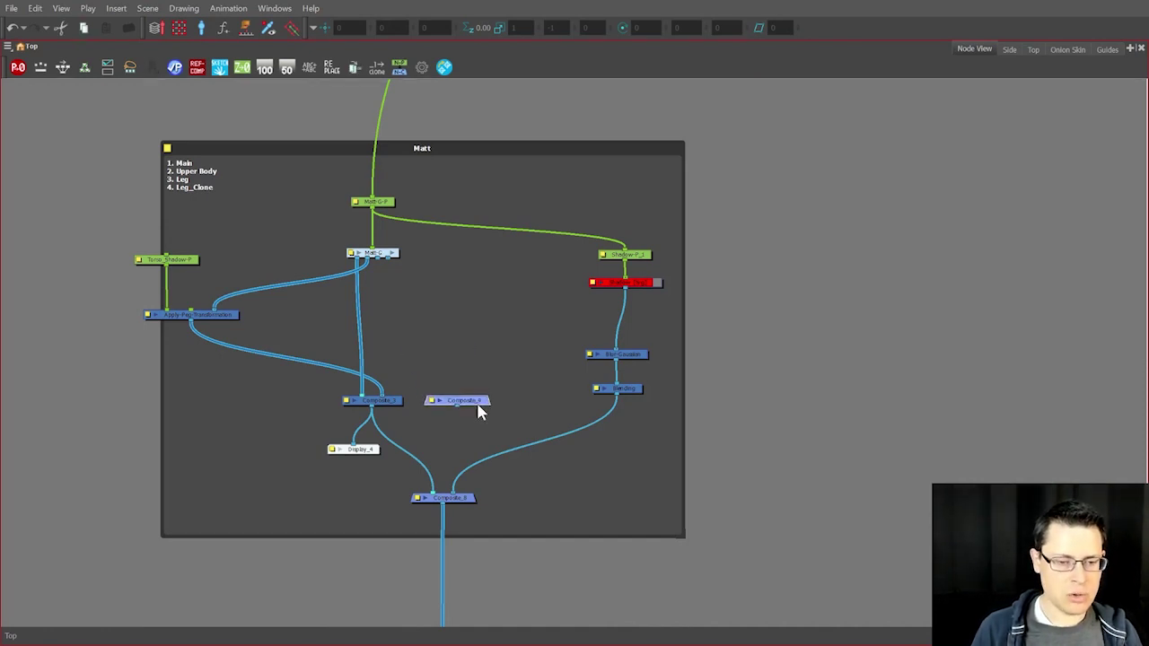
Step: Rename Composite_3 as MAT_Main_Comp
scroll(344, 408, "up", 3)
double_click(345, 395)
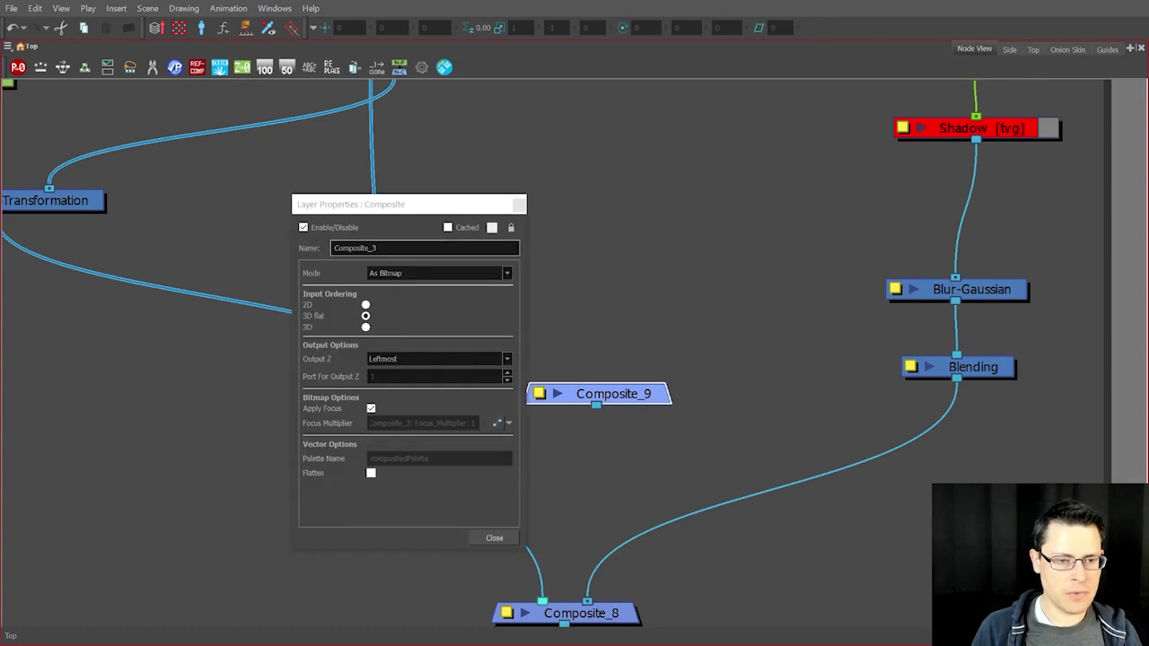
type("MAT_M")
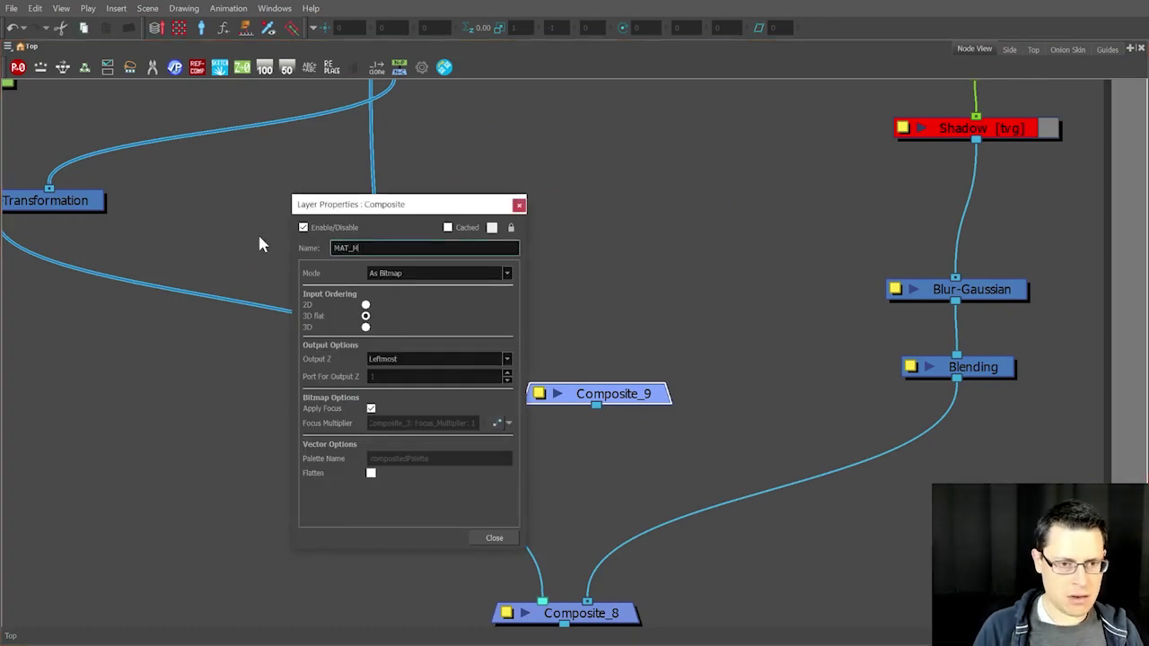
type("ain_Comp")
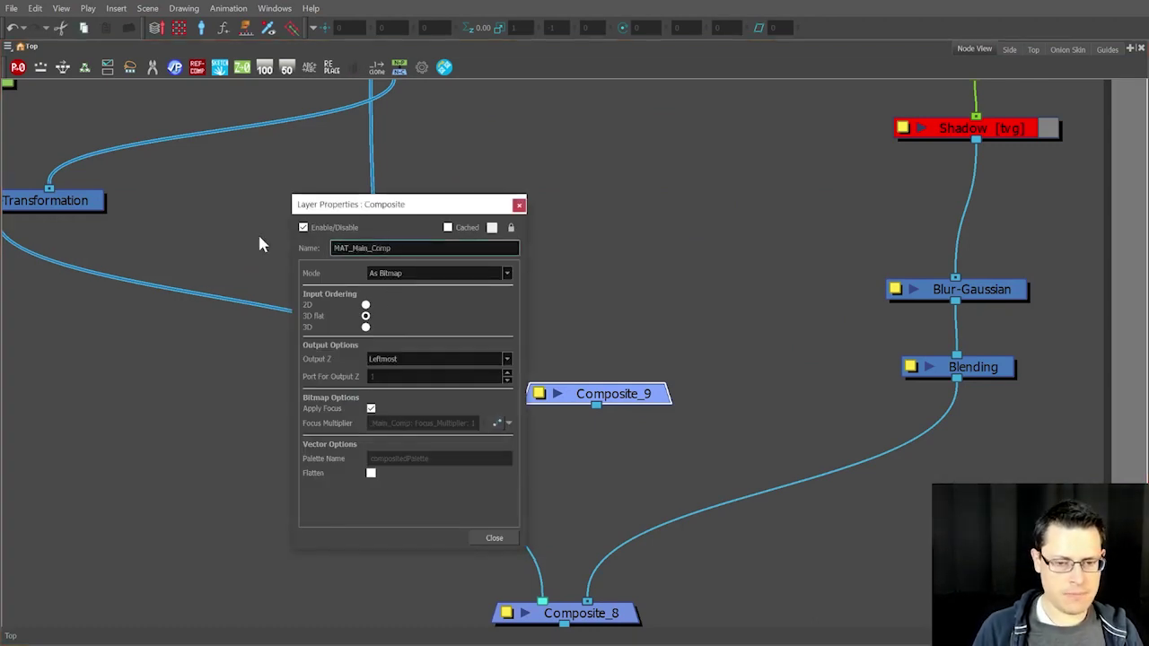
Step: Rename the new Composite_9 node as MAT_Shadow_Comp
left_click(518, 204)
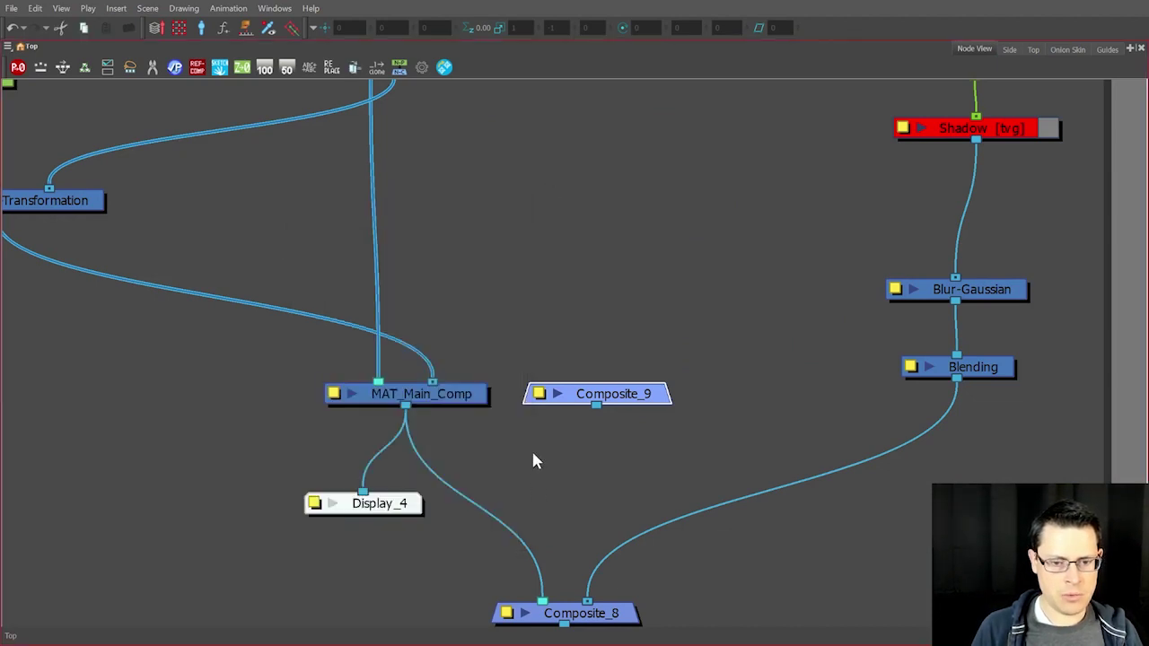
double_click(538, 401)
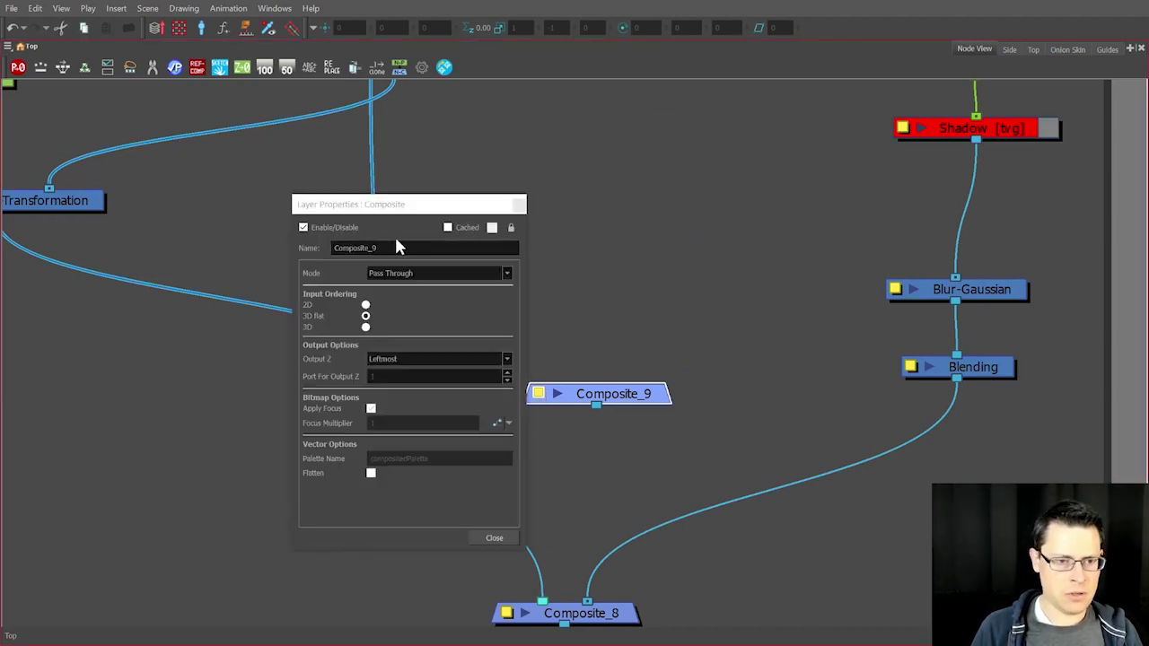
type("MAT")
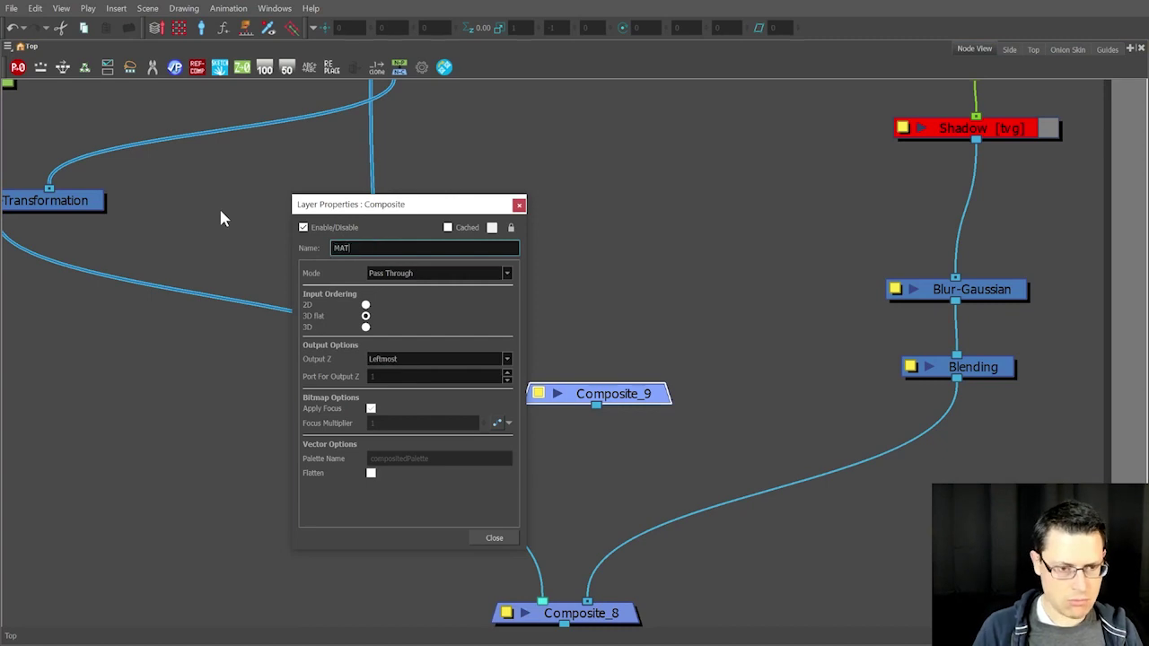
type("_Shadow_Comp")
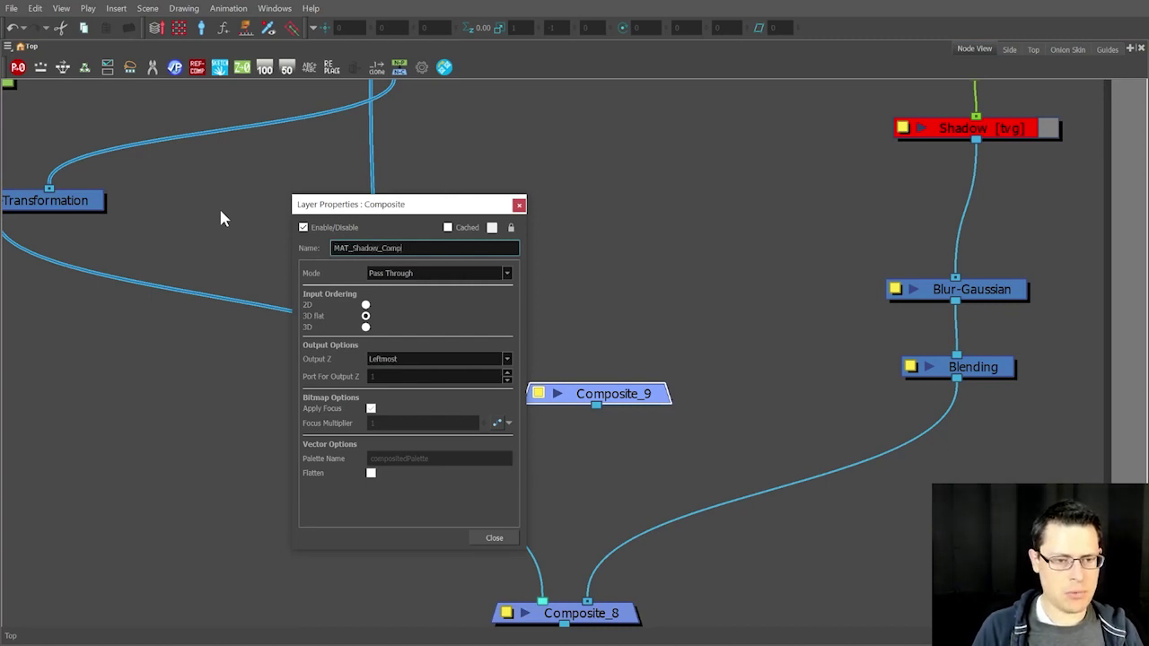
key("Return")
left_click(519, 204)
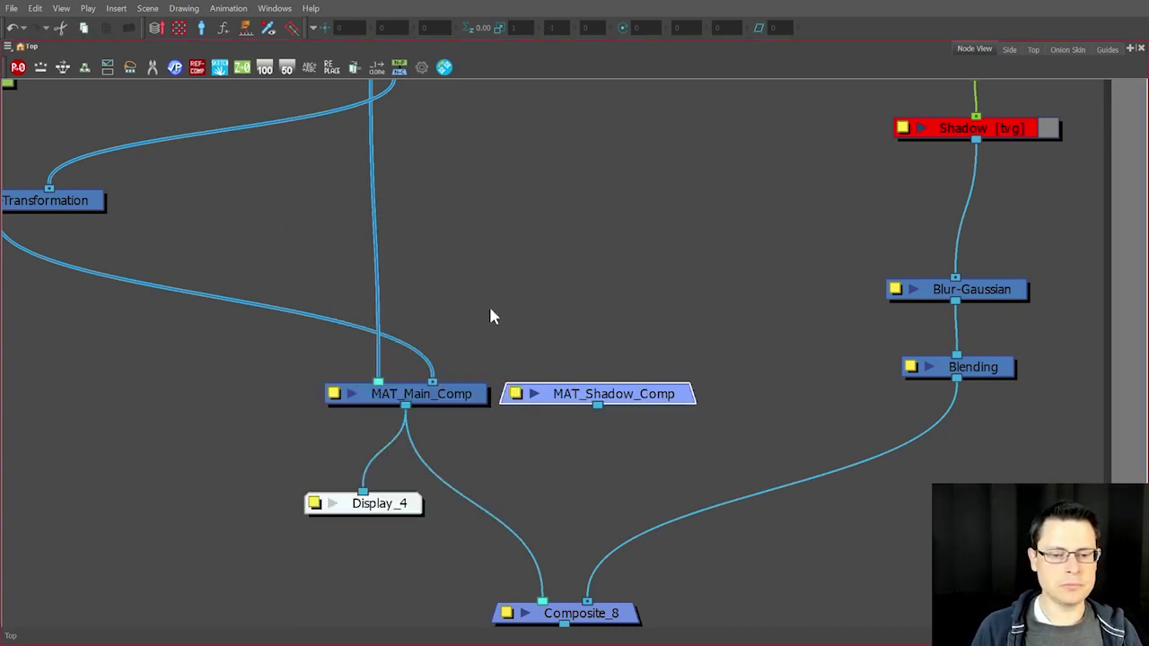
Step: Reroute the Apply-Peg-Transformation output from MAT_Main_Comp to MAT_Shadow_Comp, and move the transformation and Torso_Shadow-P above MAT_Shadow_Comp
scroll(460, 416, "down", 3)
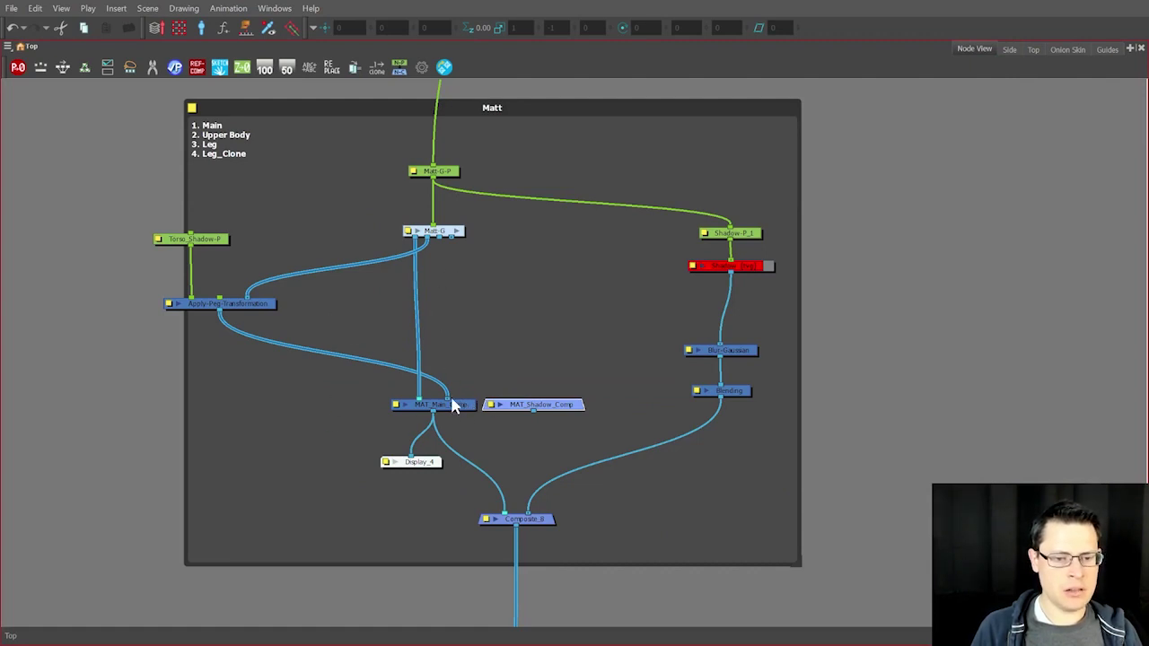
left_click_drag(453, 402, 533, 400)
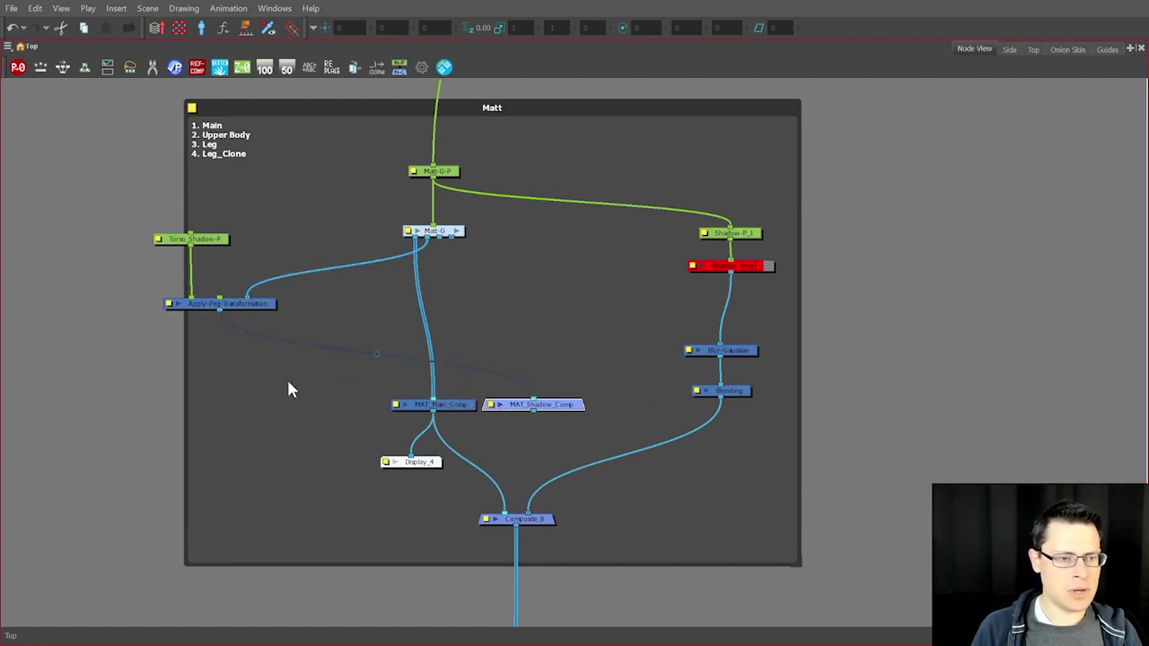
left_click_drag(288, 382, 194, 221)
left_click_drag(193, 241, 386, 96)
Step: Shift Matt-G-P, Matt-G, MAT_Main_Comp and Display_4 to the left, and connect MAT_Shadow_Comp to the middle input of Composite_8
left_click_drag(526, 214, 409, 205)
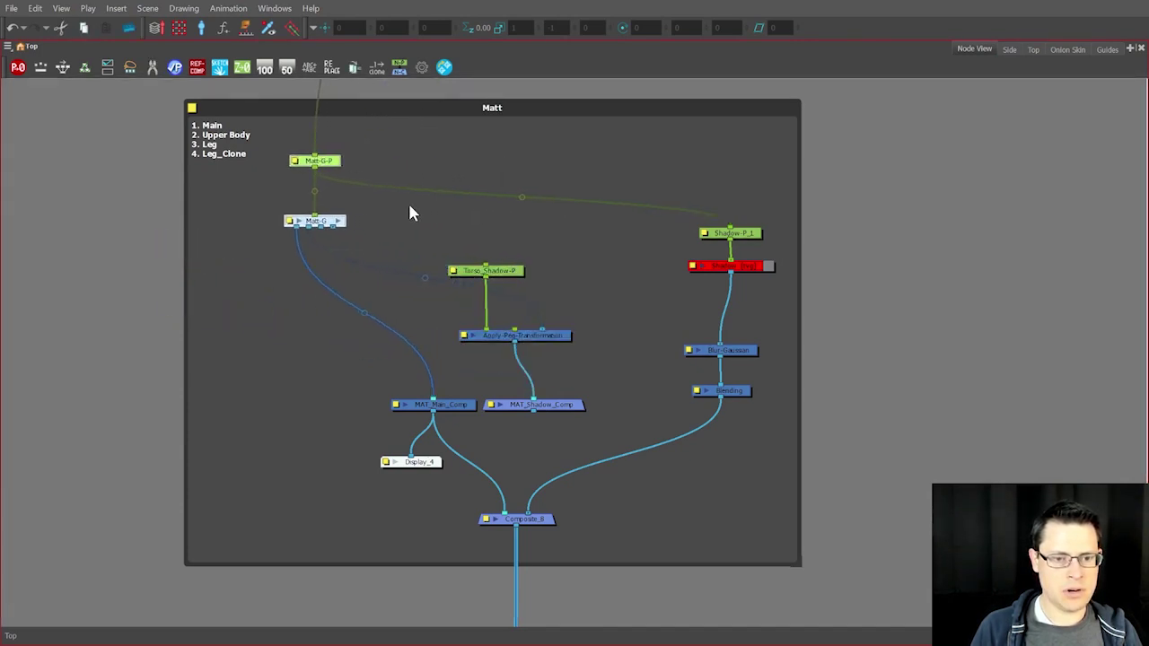
left_click_drag(376, 392, 411, 505)
left_click_drag(418, 462, 270, 464)
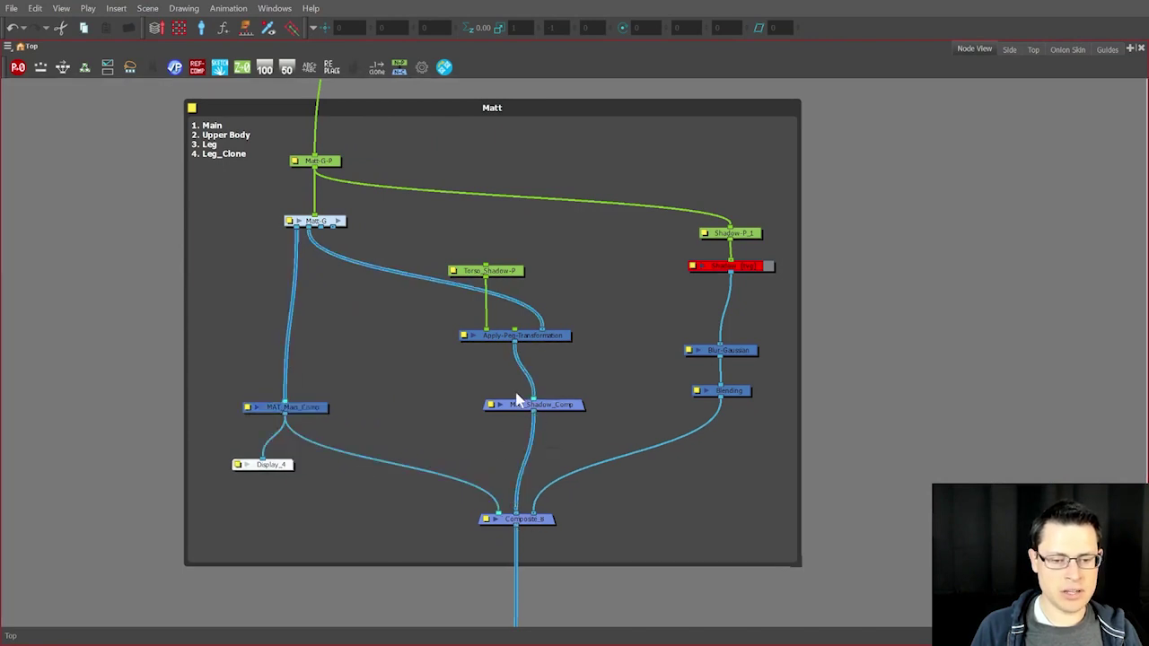
Step: Align MAT_Shadow_Comp under Apply-Peg-Transformation and move the torso shadow nodes closer to the main character branch
left_click_drag(521, 403, 482, 380)
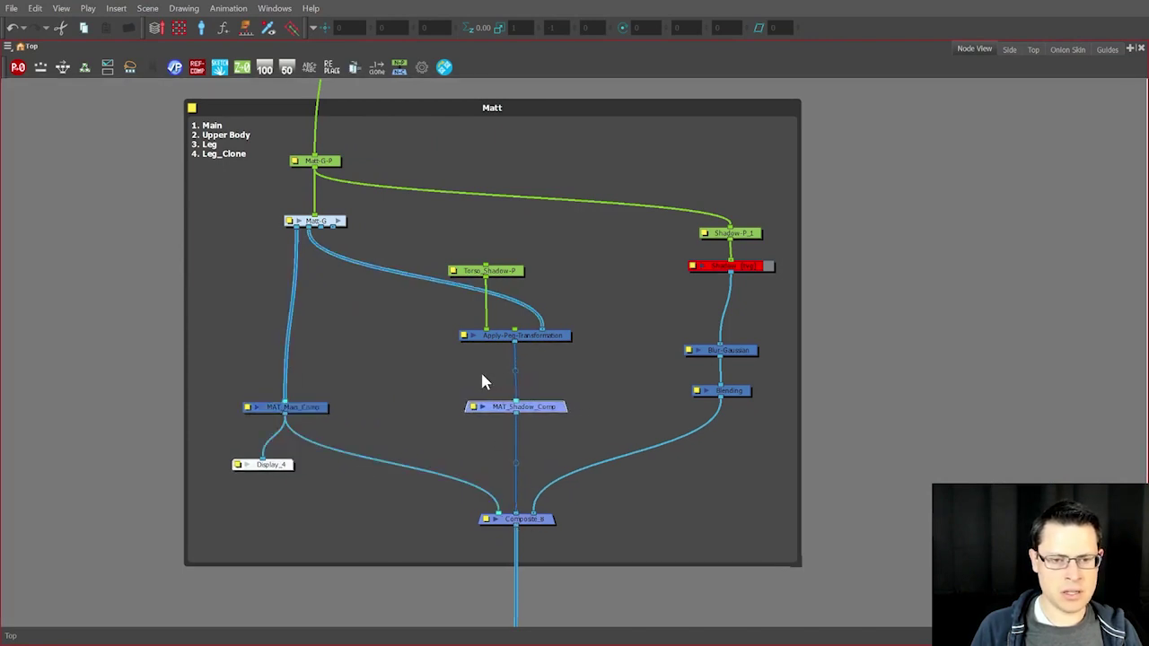
left_click(509, 277)
left_click_drag(511, 274, 512, 269)
left_click_drag(583, 429, 428, 208)
left_click_drag(538, 265, 461, 267)
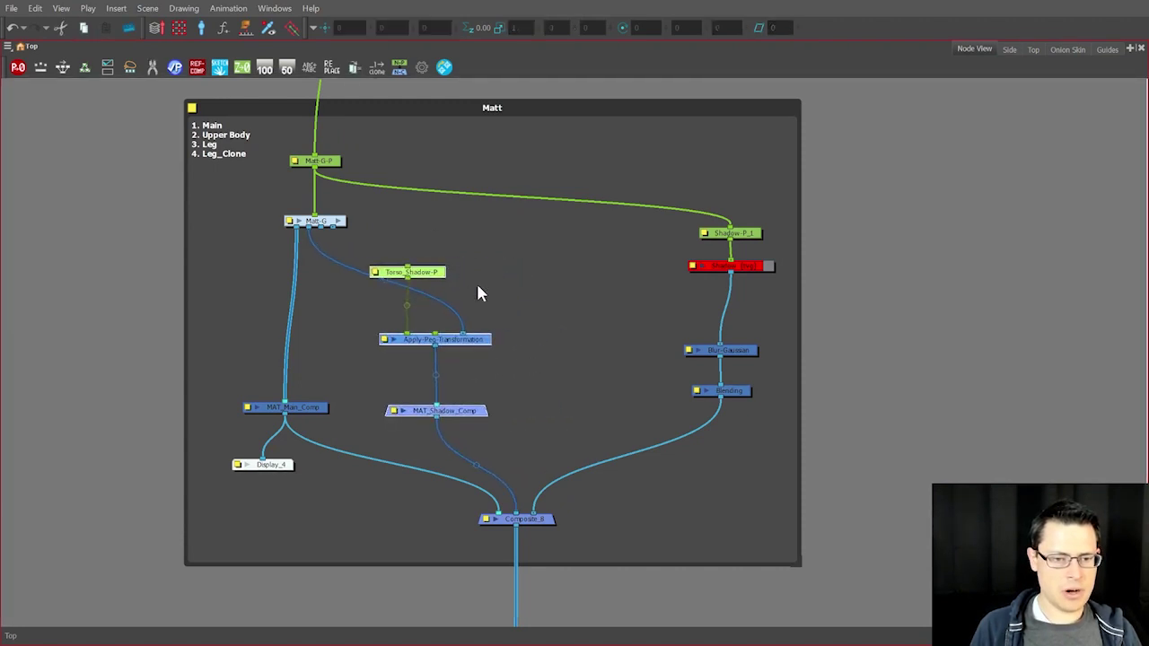
left_click(504, 435)
Step: Duplicate the Apply-Peg-Transformation node and place the copy just to its right
left_click(442, 341)
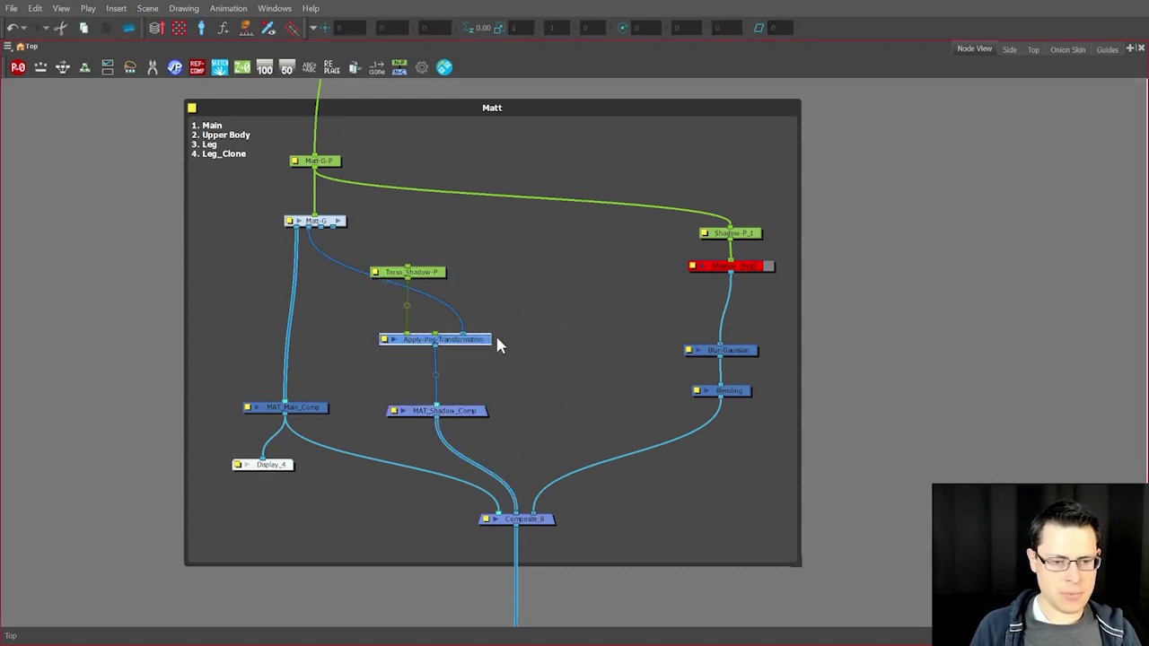
key("ctrl+c")
left_click(526, 328)
key("ctrl+v")
left_click_drag(618, 333, 584, 344)
Step: Move the Shadow-P_1 branch farther right and place a second copy of Apply-Peg-Transformation beside the first copy
scroll(612, 338, "down", 3)
left_click_drag(737, 414, 628, 249)
left_click_drag(617, 300, 787, 302)
scroll(531, 354, "up", 3)
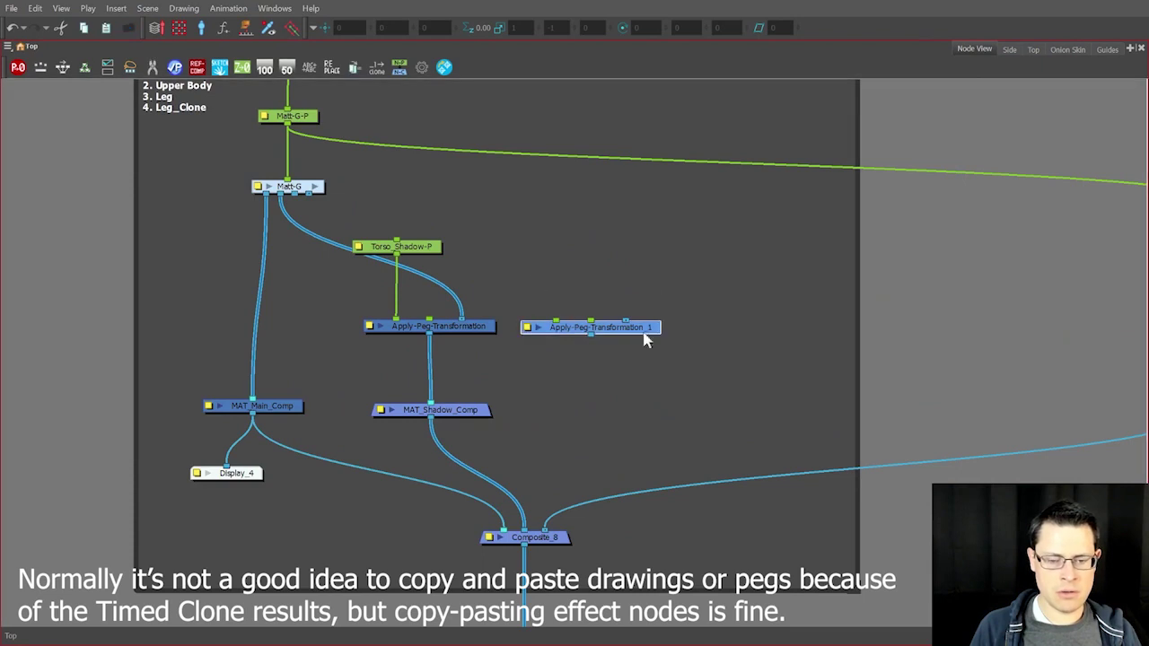
key("ctrl+v")
left_click_drag(777, 368, 777, 332)
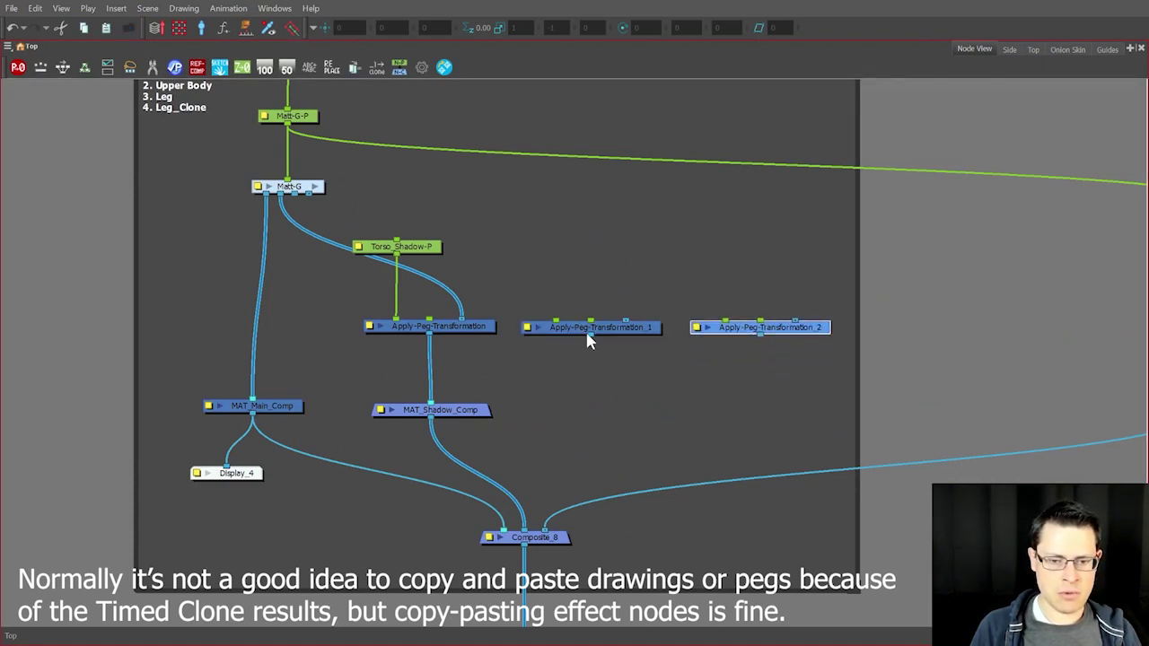
Step: Connect both Apply-Peg-Transformation copies into MAT_Shadow_Comp, and feed their rightmost inputs from the third and fourth outputs of Matt-G
left_click_drag(588, 335, 454, 405)
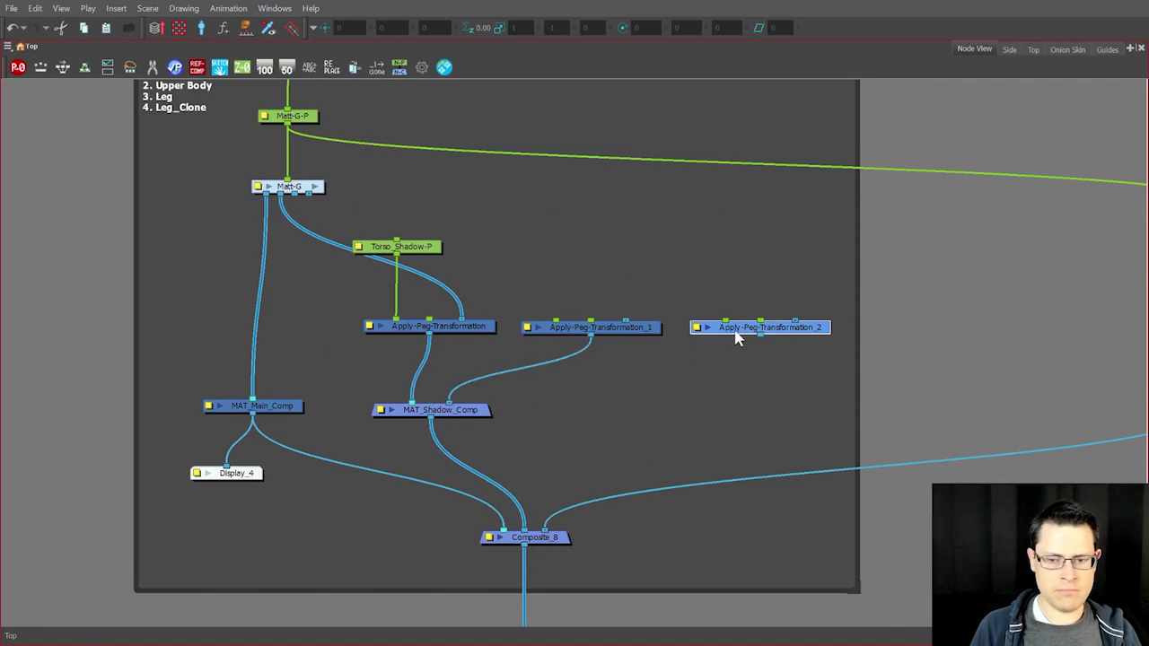
left_click_drag(761, 336, 465, 424)
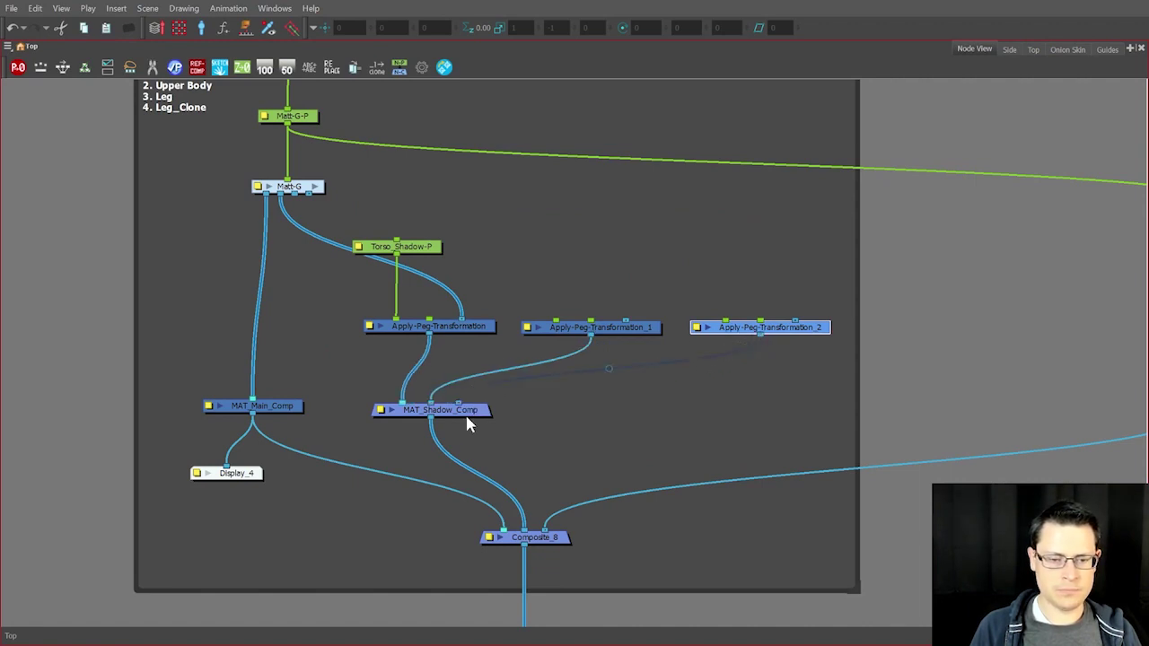
left_click(471, 244)
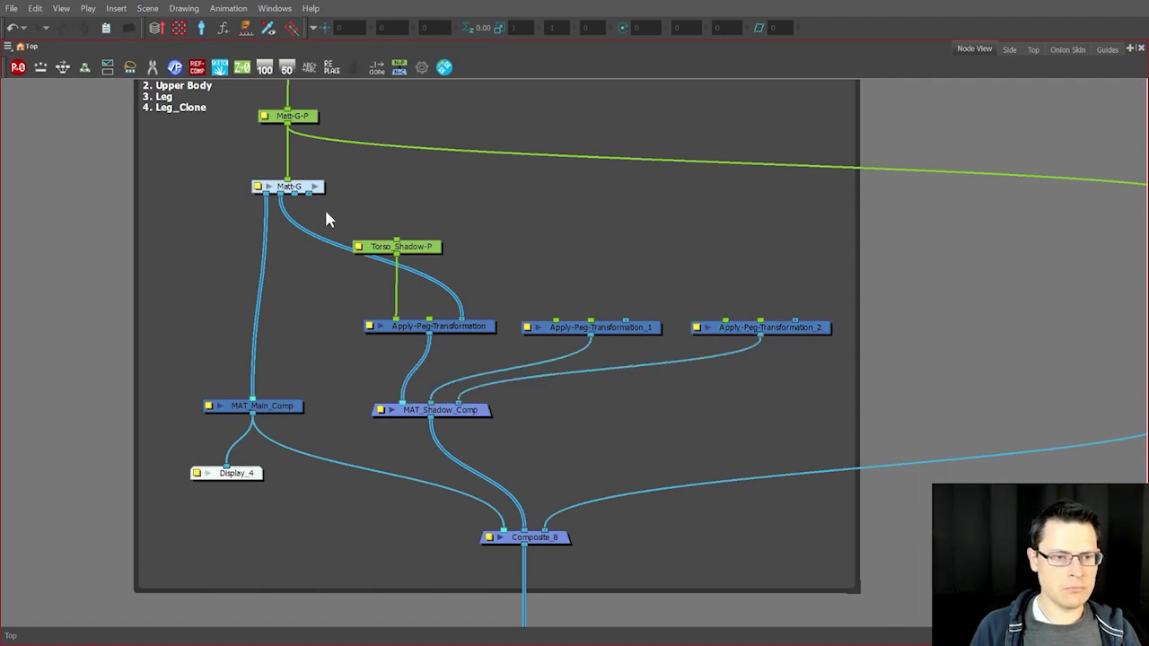
left_click_drag(295, 195, 625, 320)
left_click_drag(310, 199, 795, 320)
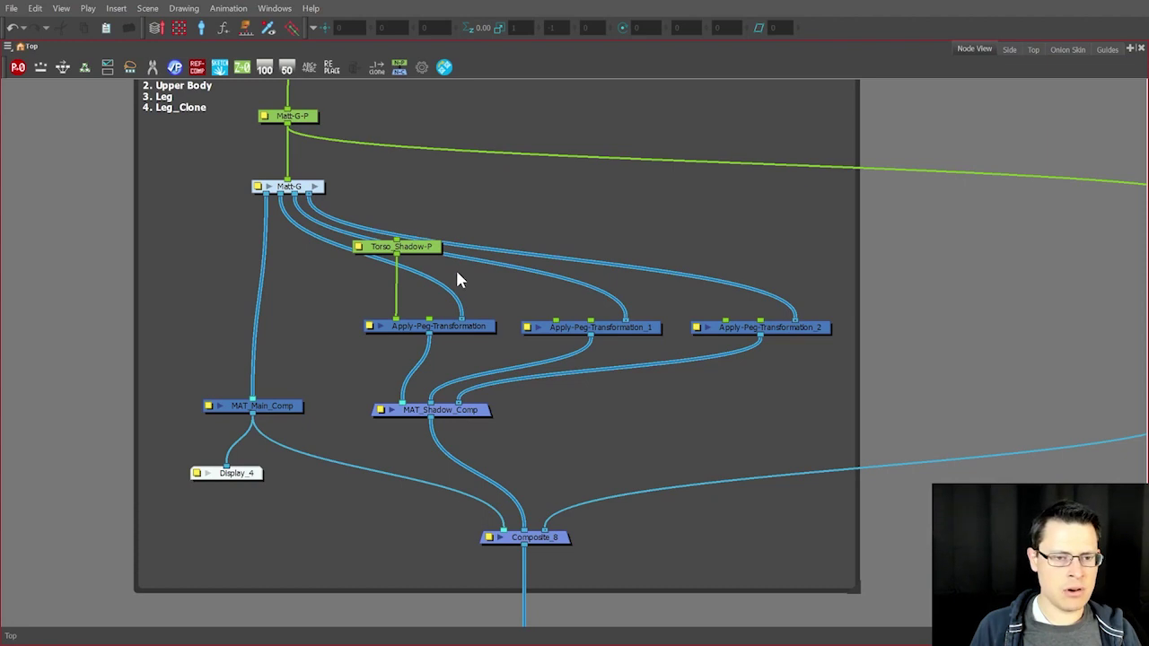
Step: Move Torso_Shadow-P slightly higher above Apply-Peg-Transformation
left_click_drag(431, 251, 427, 235)
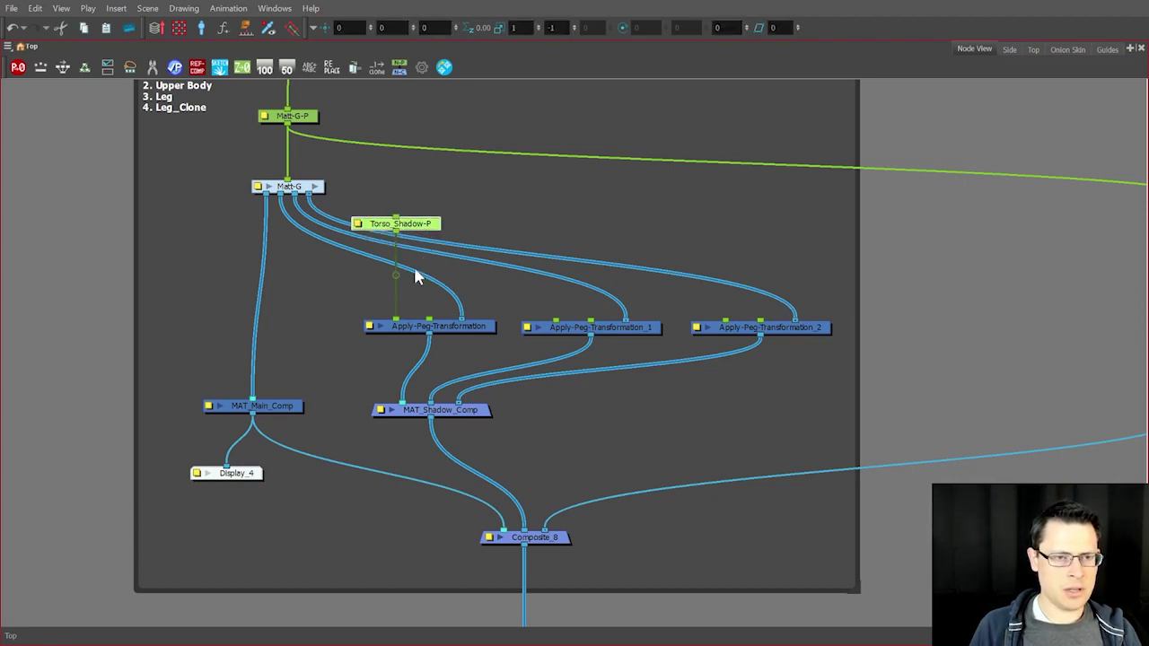
scroll(413, 265, "down", 3)
scroll(345, 187, "up", 3)
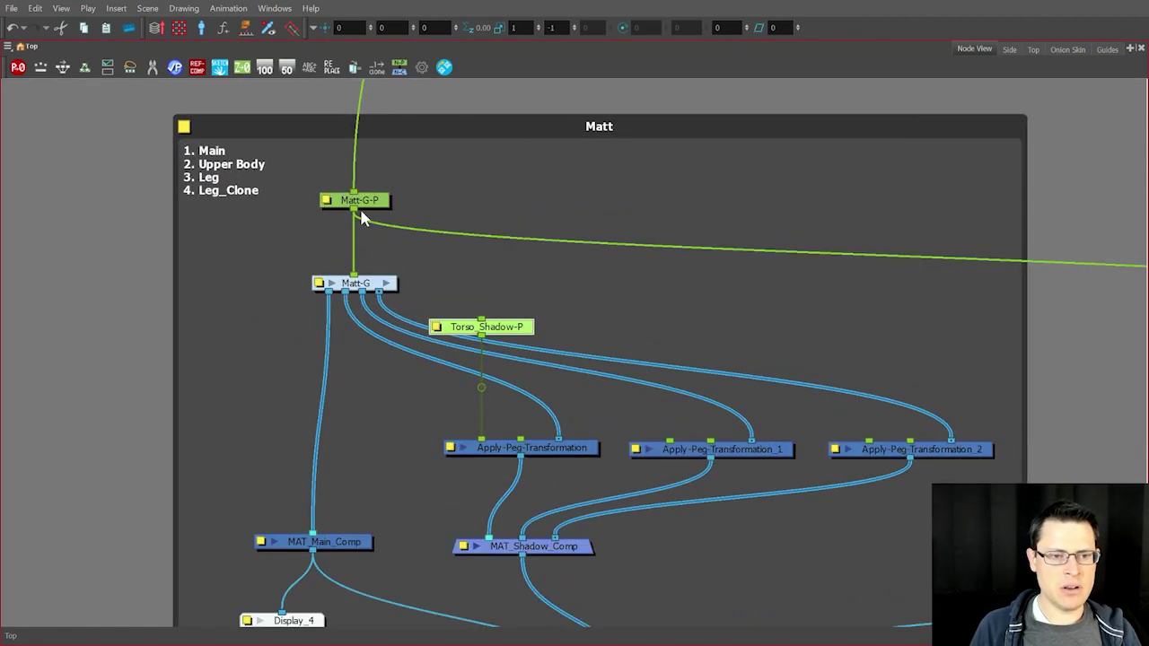
Step: Add a parent peg to Matt-G-P and place it directly above the Matt backdrop
left_click(359, 206)
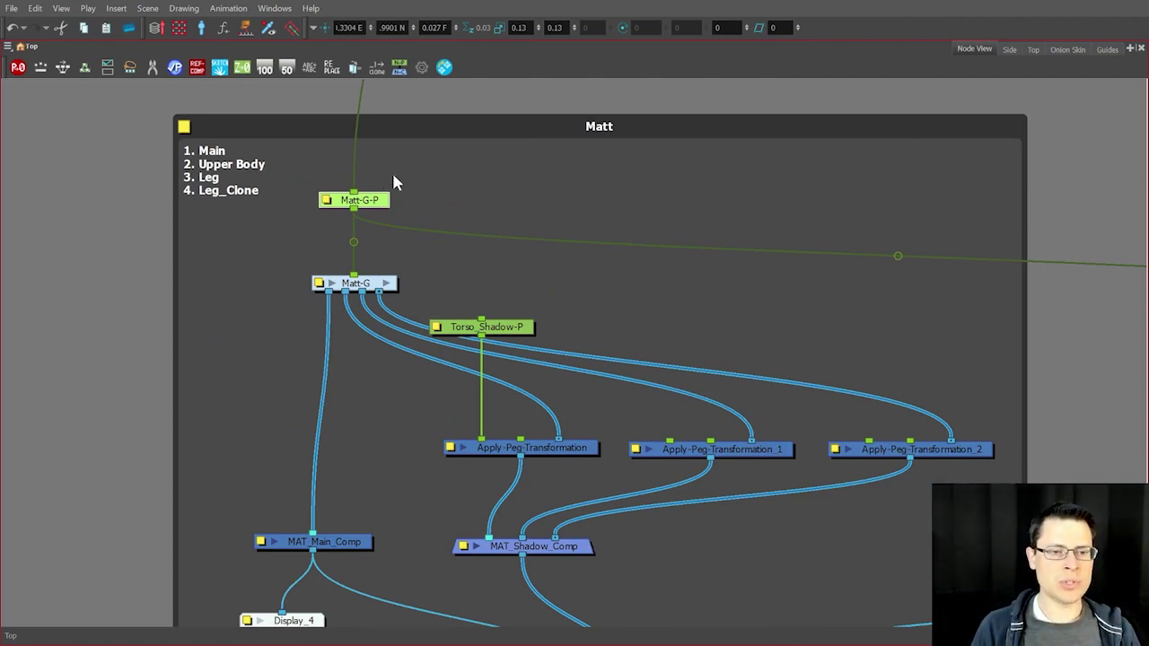
scroll(349, 302, "down", 5)
scroll(349, 302, "down", 5)
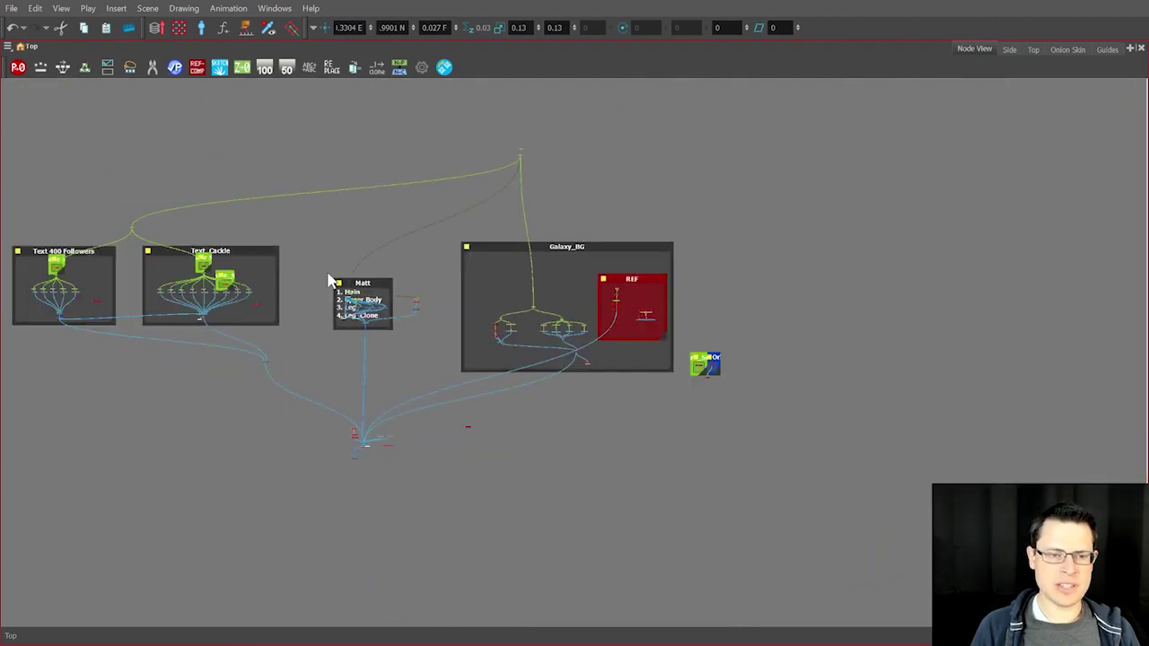
scroll(328, 280, "up", 10)
left_click(274, 329)
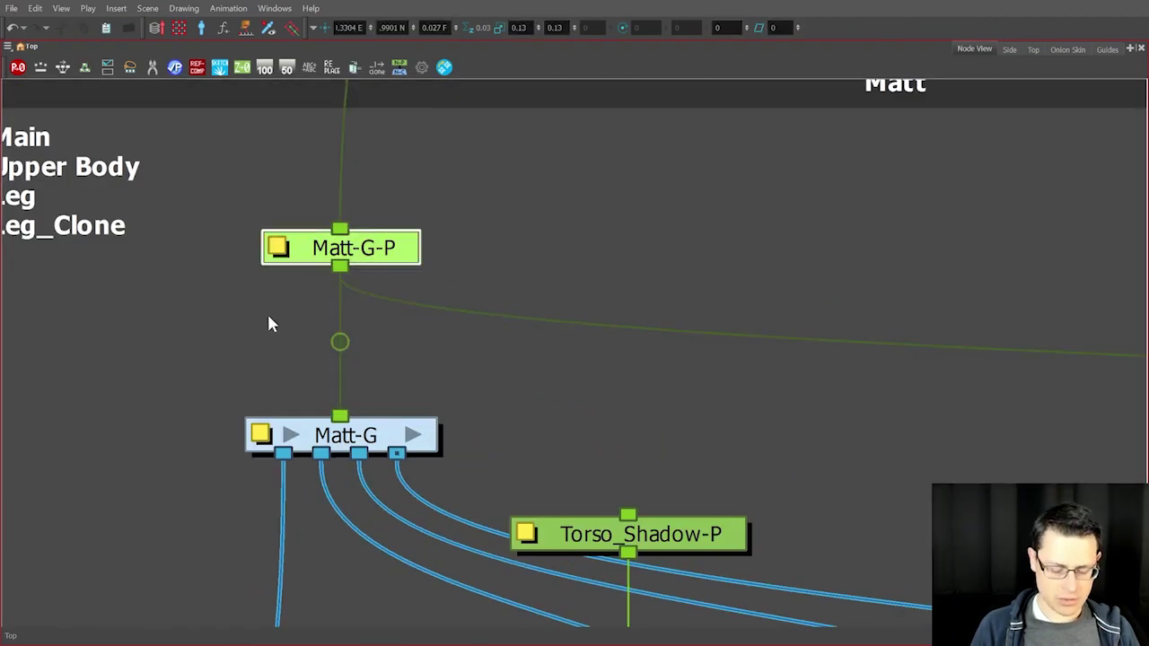
scroll(449, 381, "down", 5)
scroll(449, 381, "up", 3)
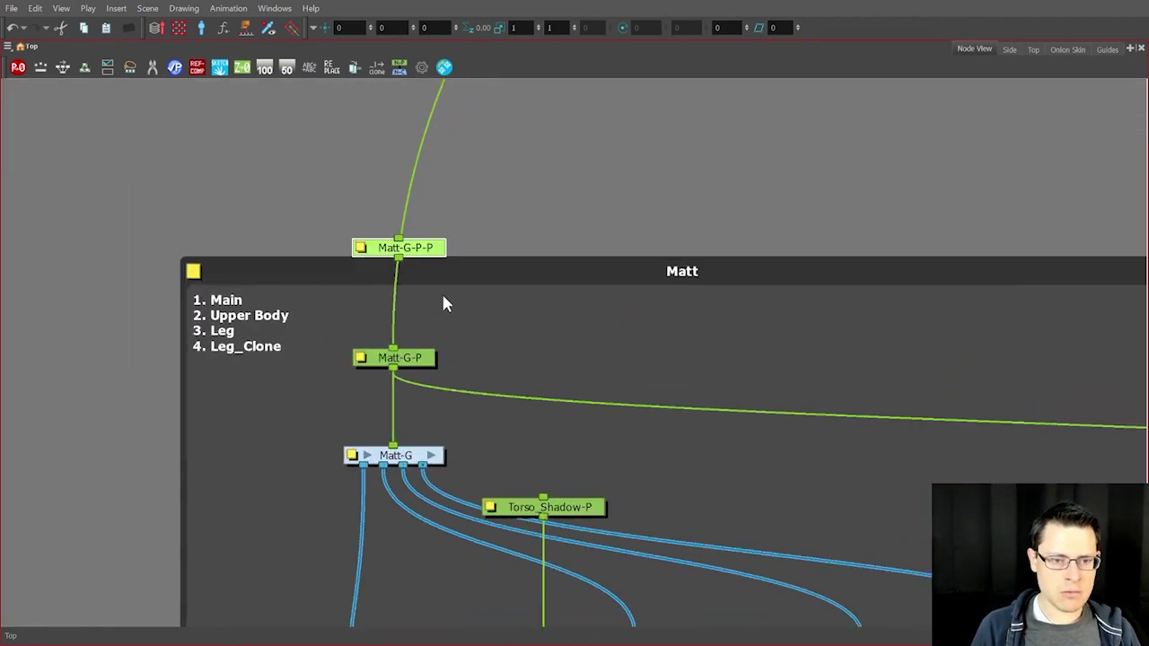
left_click_drag(432, 253, 423, 219)
Step: Rename the new parent peg as Matt_with_Shadow-P
left_click(357, 217)
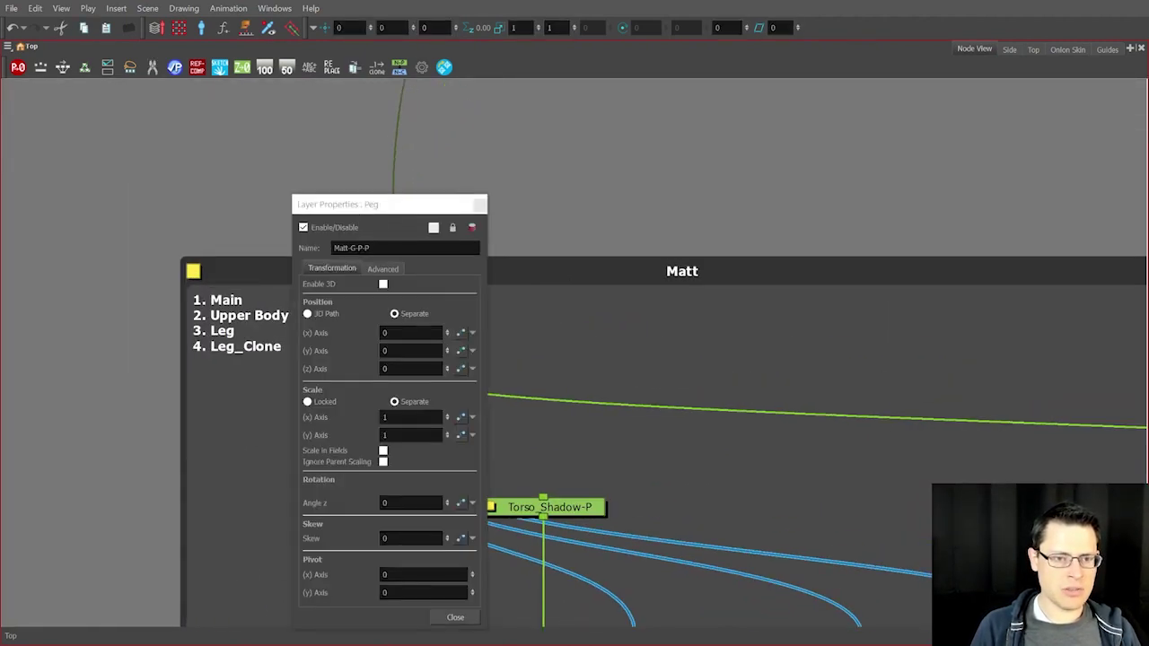
left_click_drag(351, 248, 382, 249)
type("with")
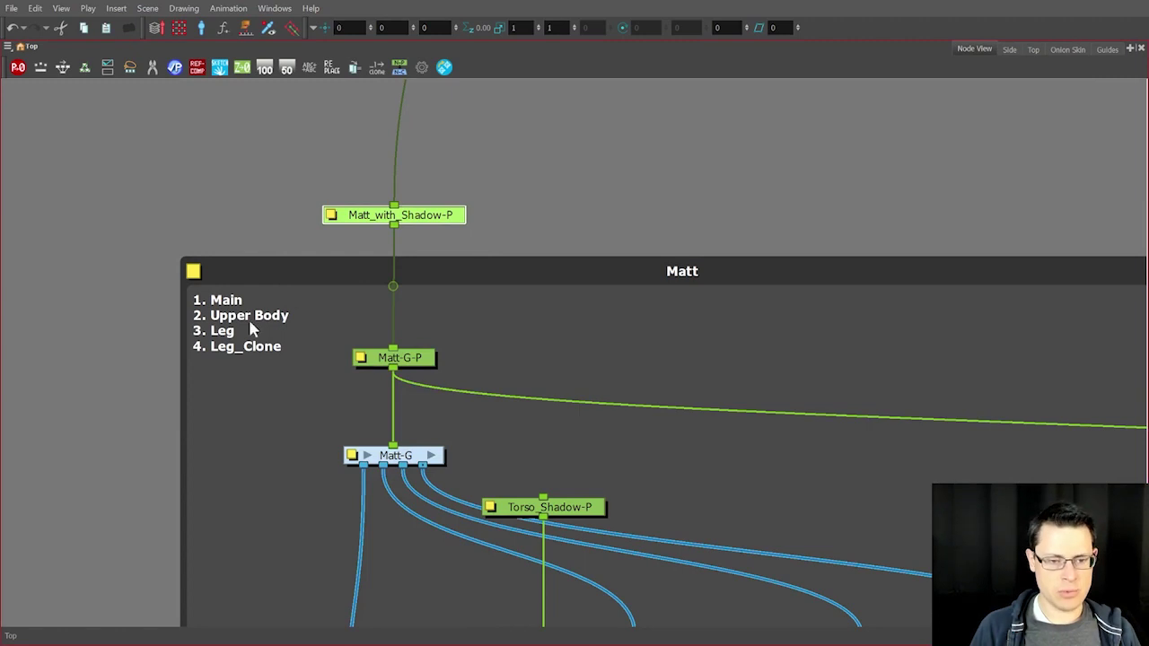
Step: Paste a copy of Torso_Shadow-P with Create New Columns enabled, and connect it to the first input of Apply-Peg-Transformation_1
scroll(251, 325, "down", 2)
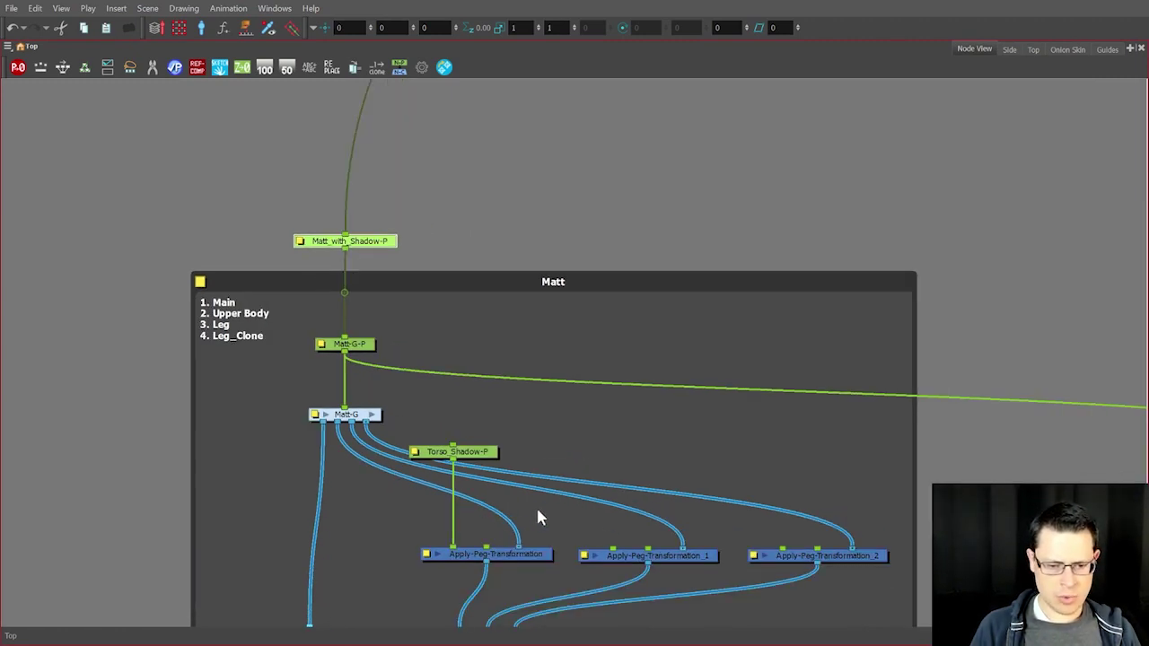
left_click(487, 460)
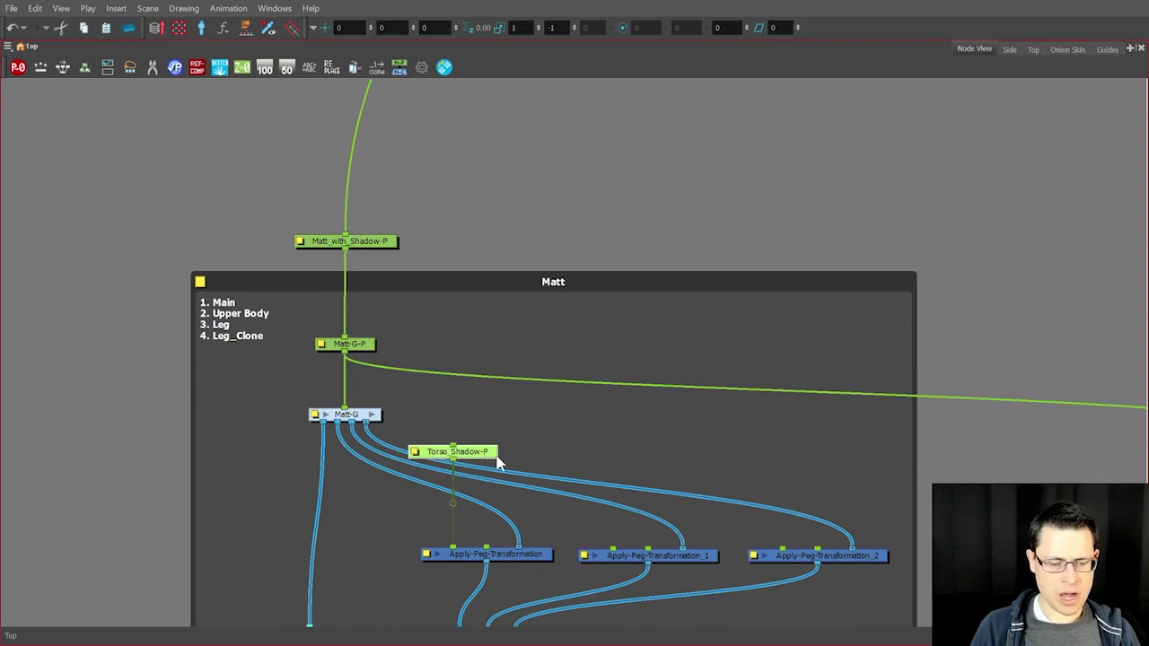
right_click(563, 447)
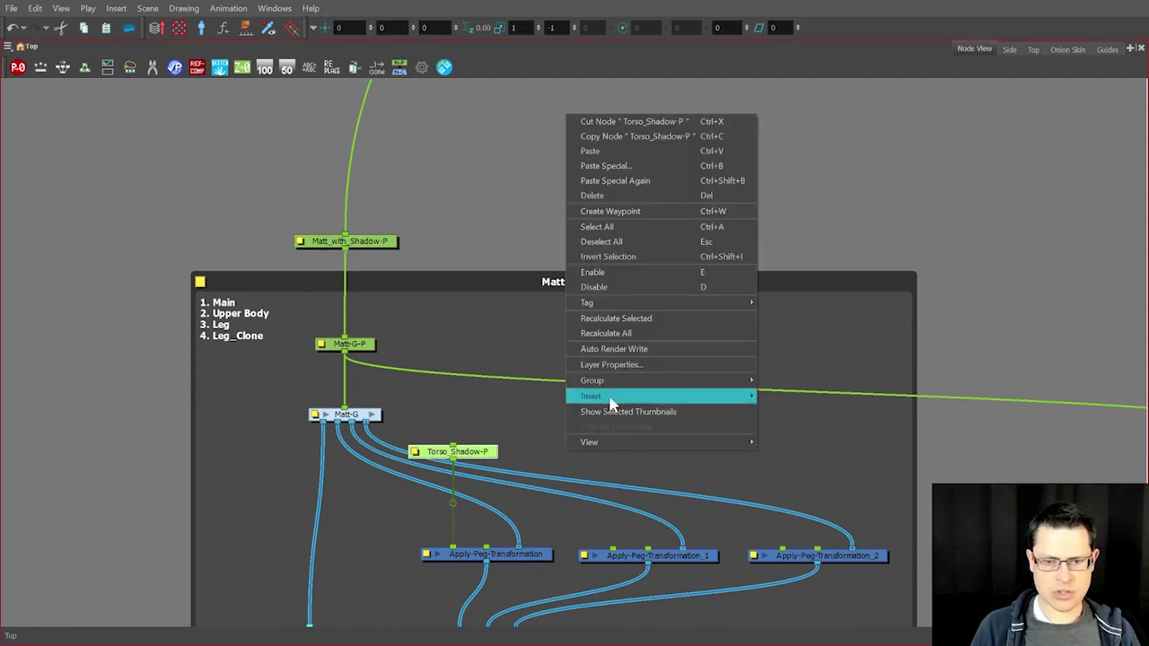
left_click(628, 169)
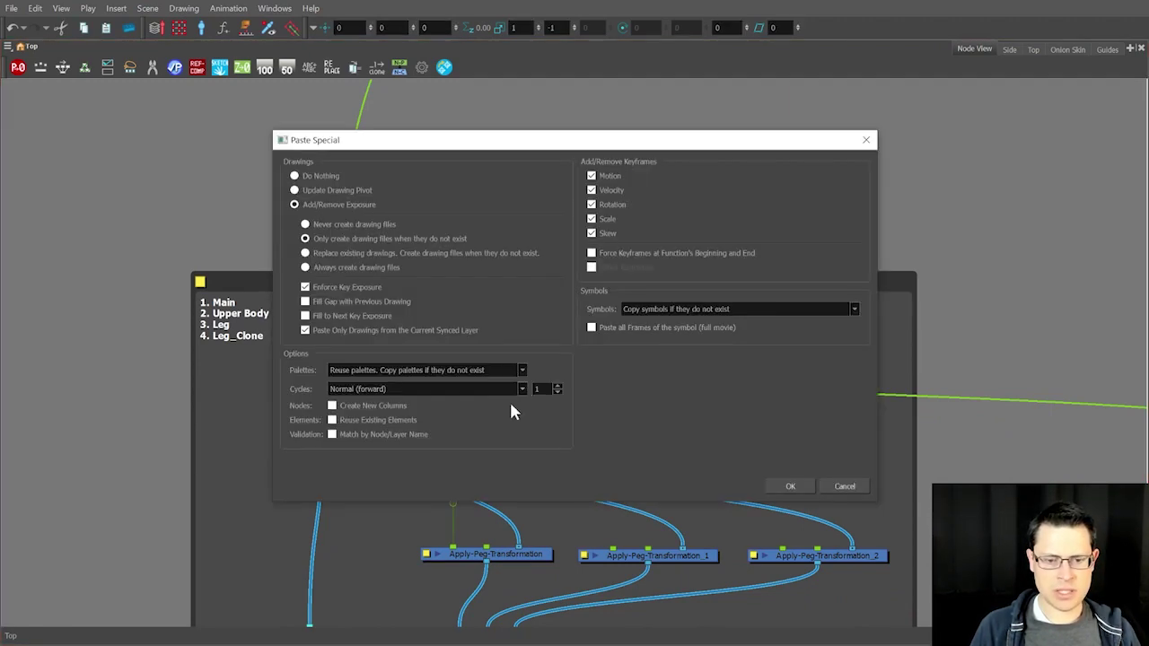
left_click(331, 405)
left_click(791, 486)
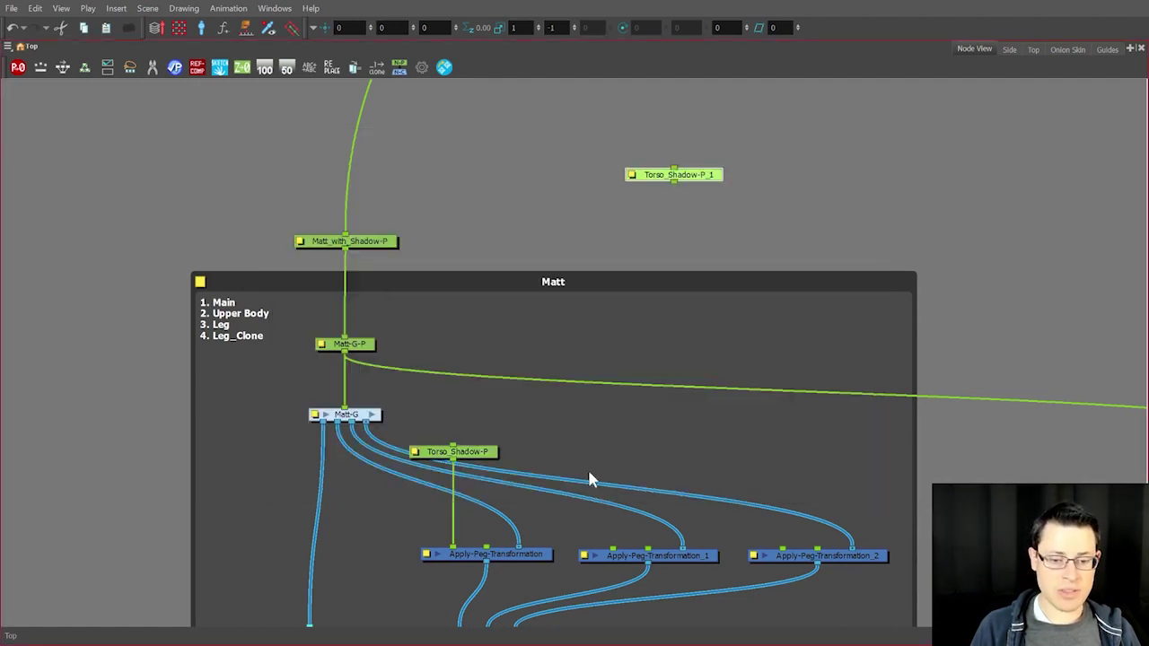
left_click_drag(713, 251, 636, 522)
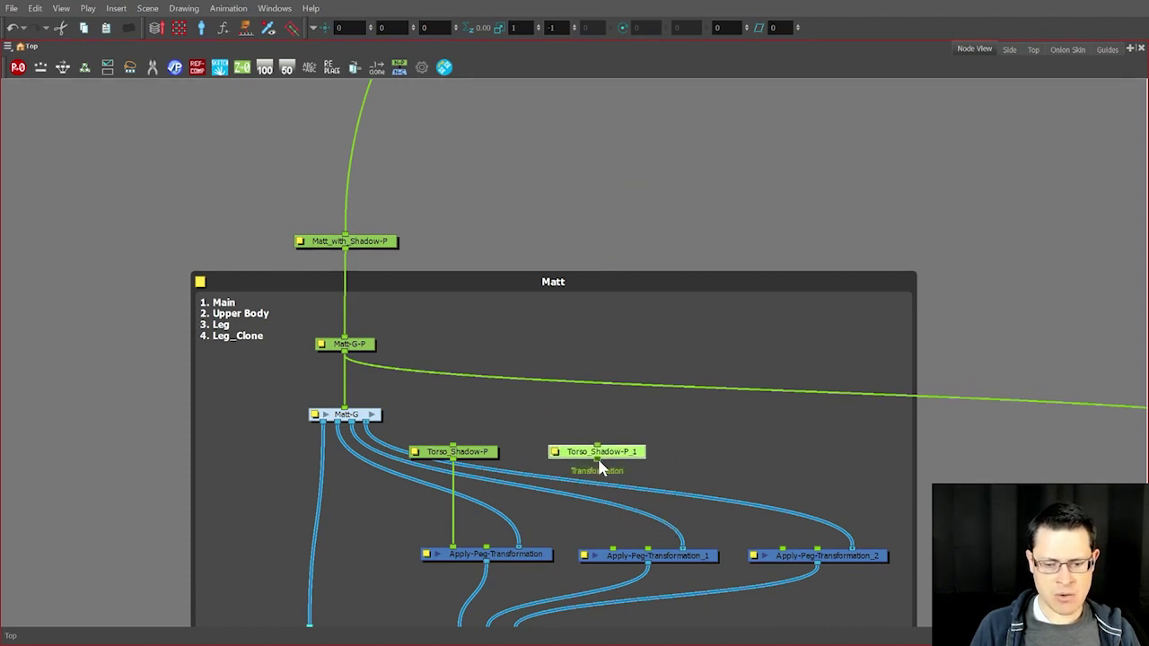
left_click_drag(598, 459, 640, 459)
Step: Rename the pasted peg as Leg_Shadow-P
double_click(575, 456)
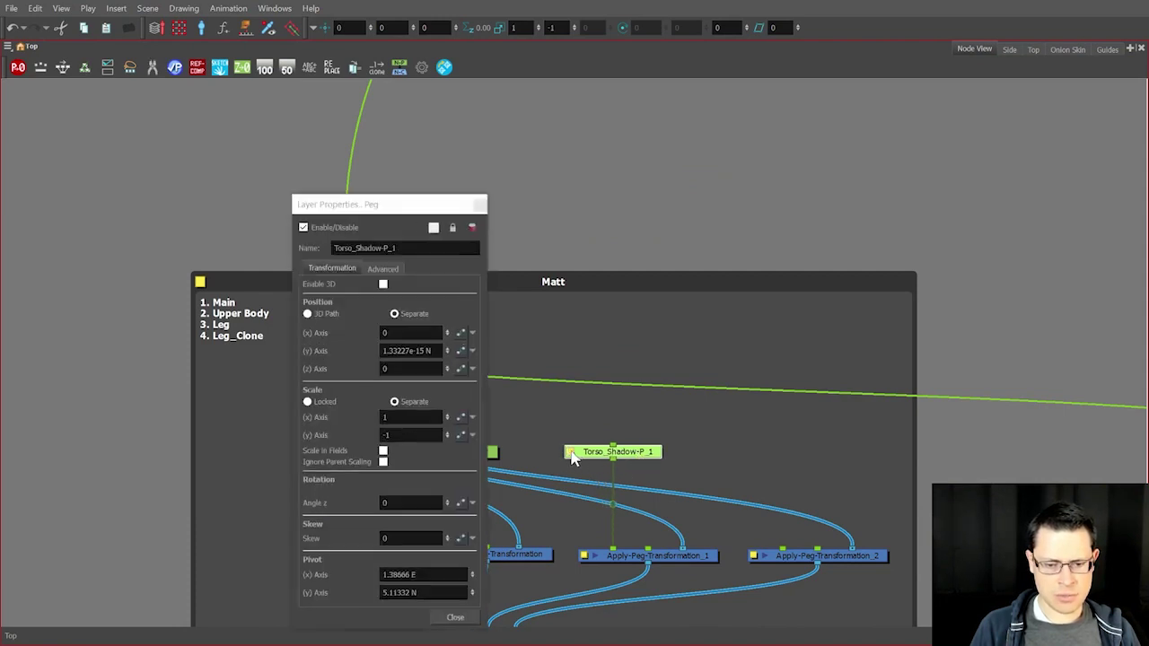
left_click_drag(408, 248, 321, 245)
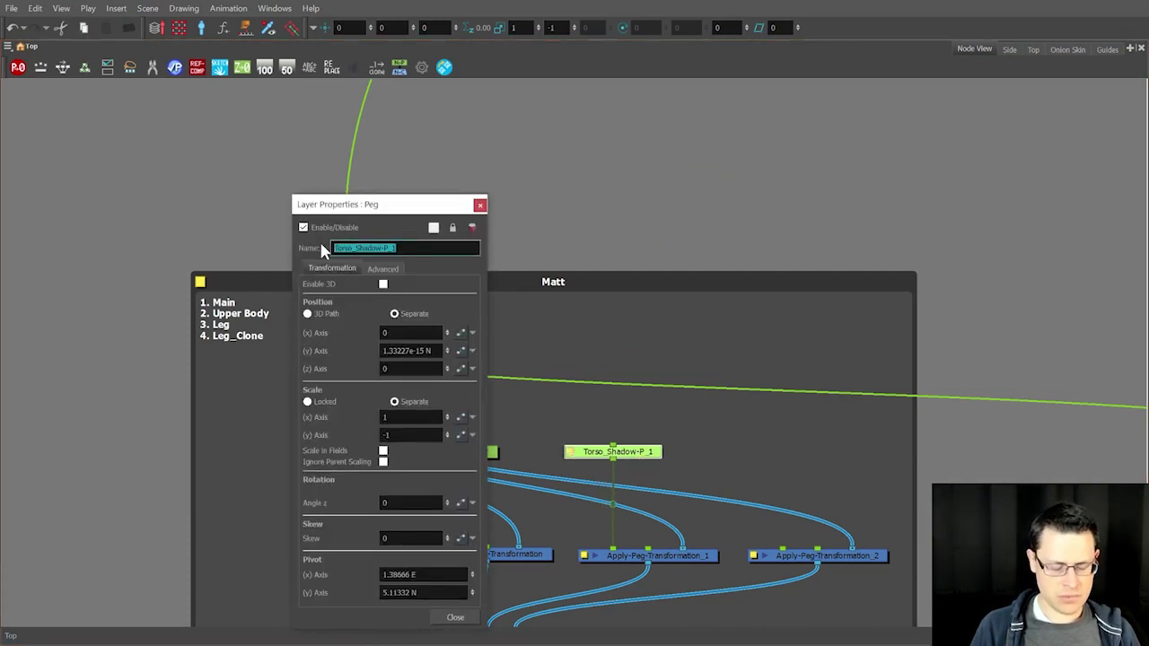
type("Leg_Shadow-P")
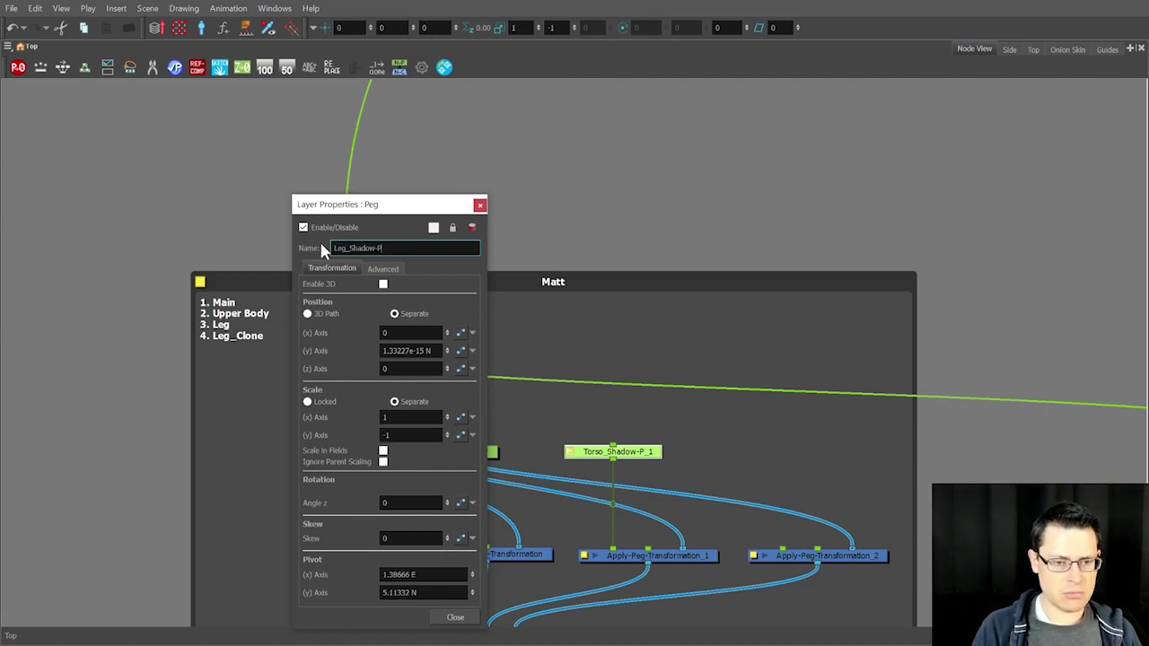
Step: Paste a copy of Leg_Shadow-P with the previous special paste settings and connect it to the first input of Apply-Peg-Transformation_2
left_click(480, 204)
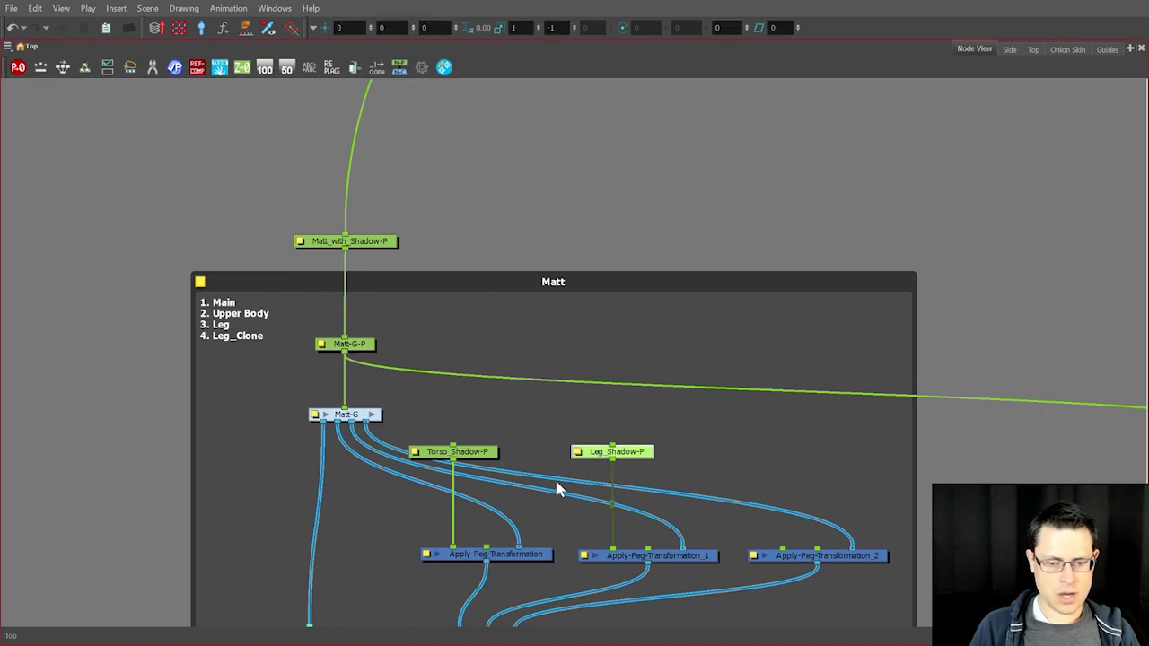
right_click(704, 467)
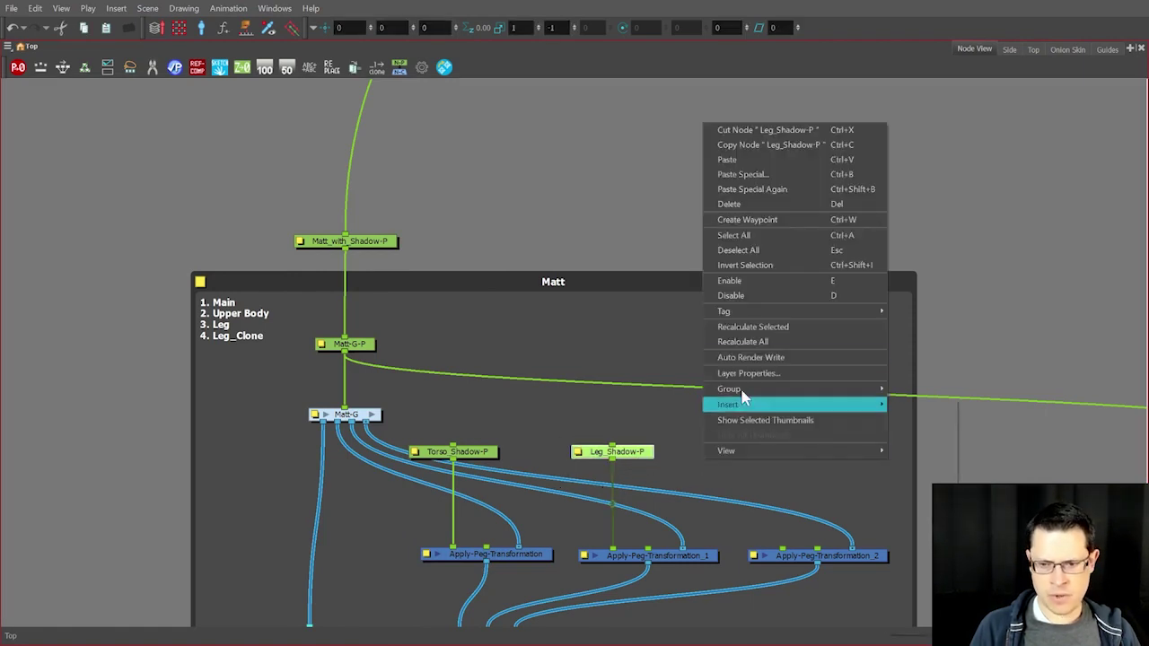
left_click(777, 191)
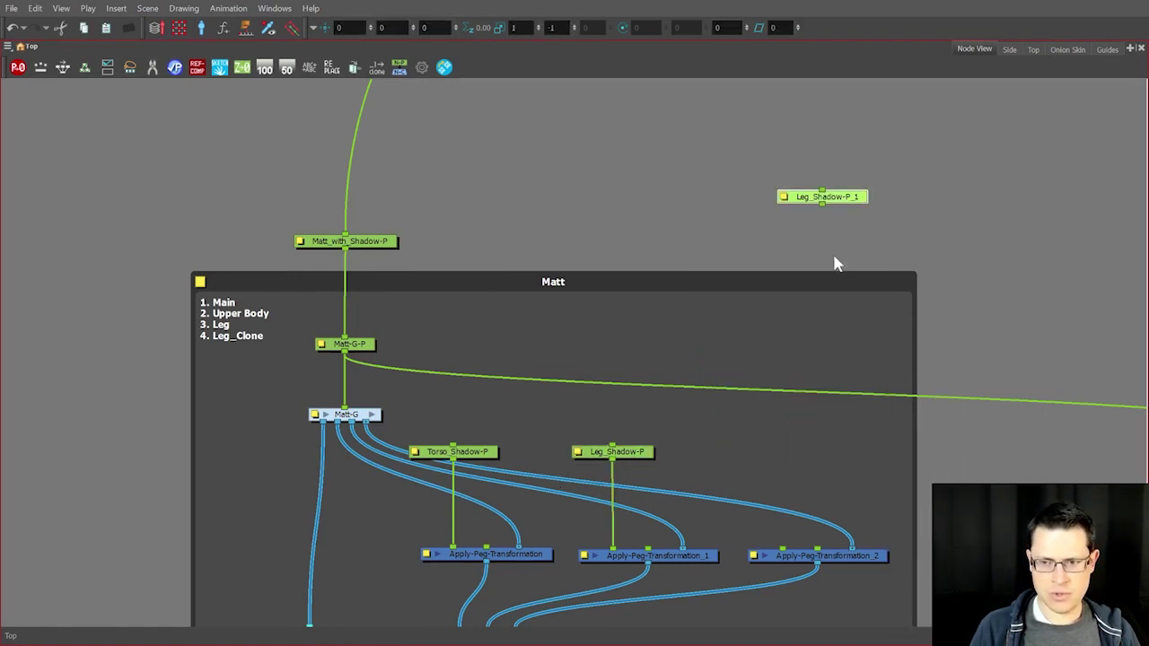
left_click_drag(835, 257, 784, 508)
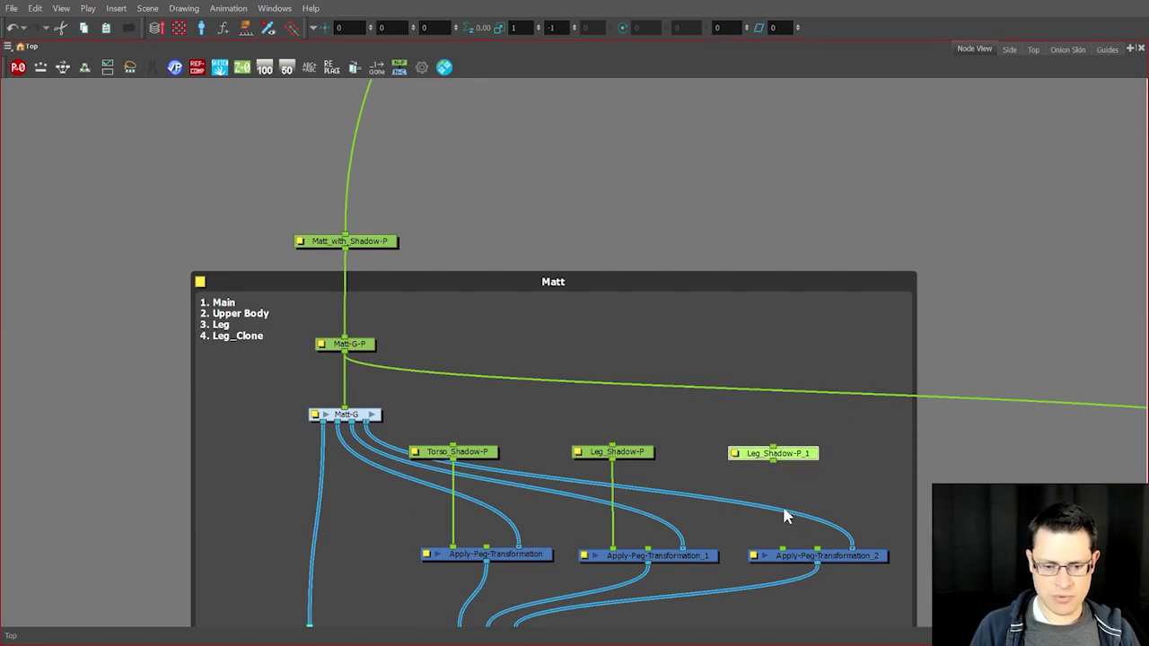
left_click(783, 516)
left_click_drag(774, 461, 781, 549)
Step: Rename the pasted leg peg as Leg_Shadow_Clone-P
left_click(736, 454)
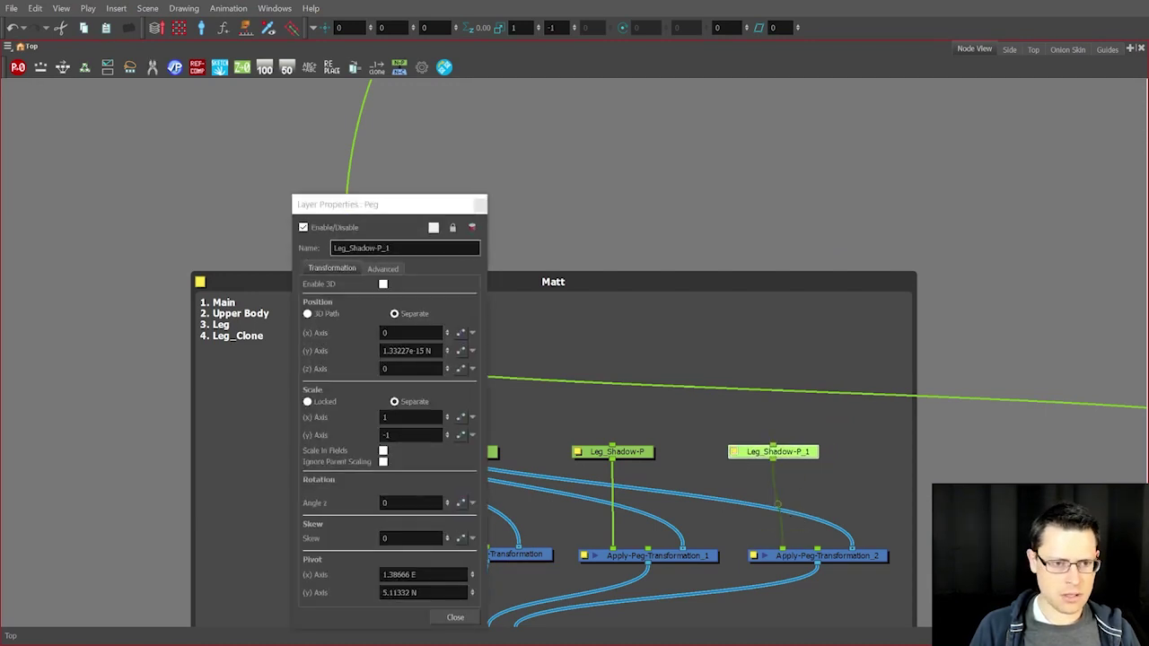
left_click(376, 248)
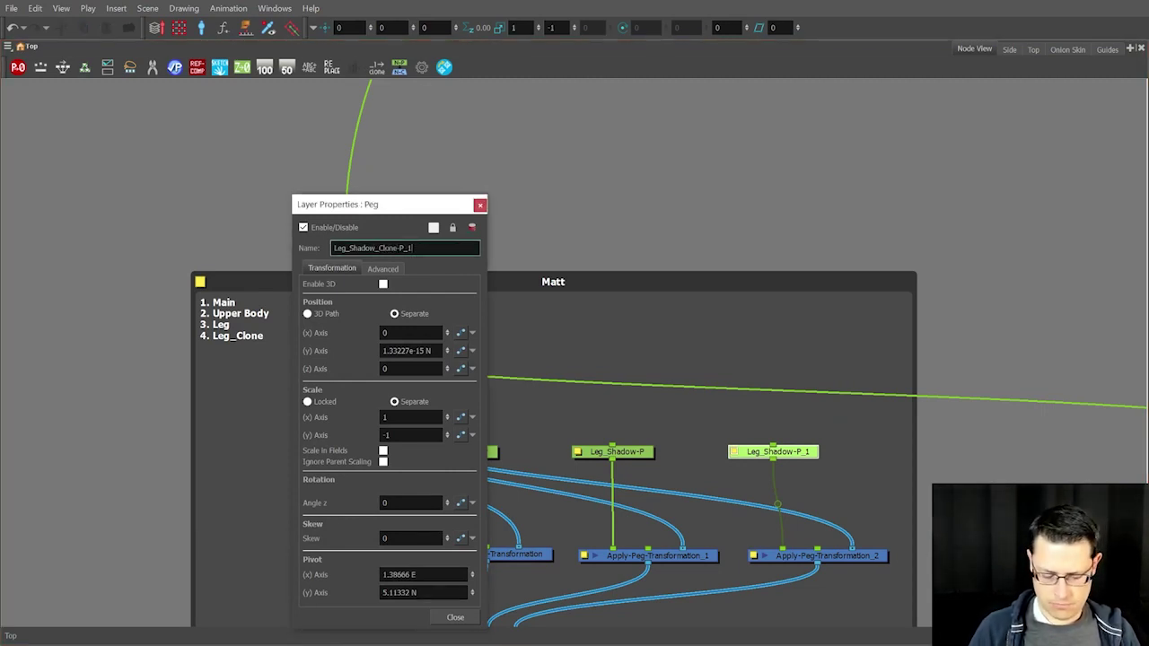
key("BackSpace")
key("BackSpace")
key("Return")
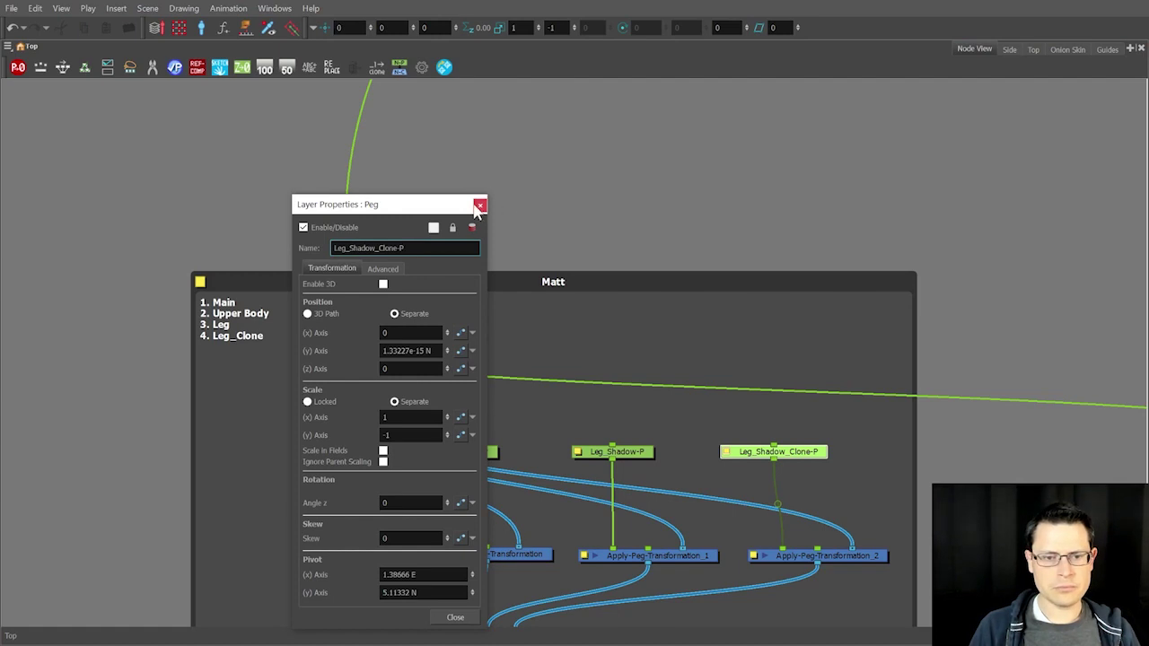
left_click(479, 206)
Step: Add a shared parent peg above the torso and two leg shadow pegs, and connect it under Matt_with_Shadow-P
left_click_drag(898, 482, 418, 434)
key("ctrl+p")
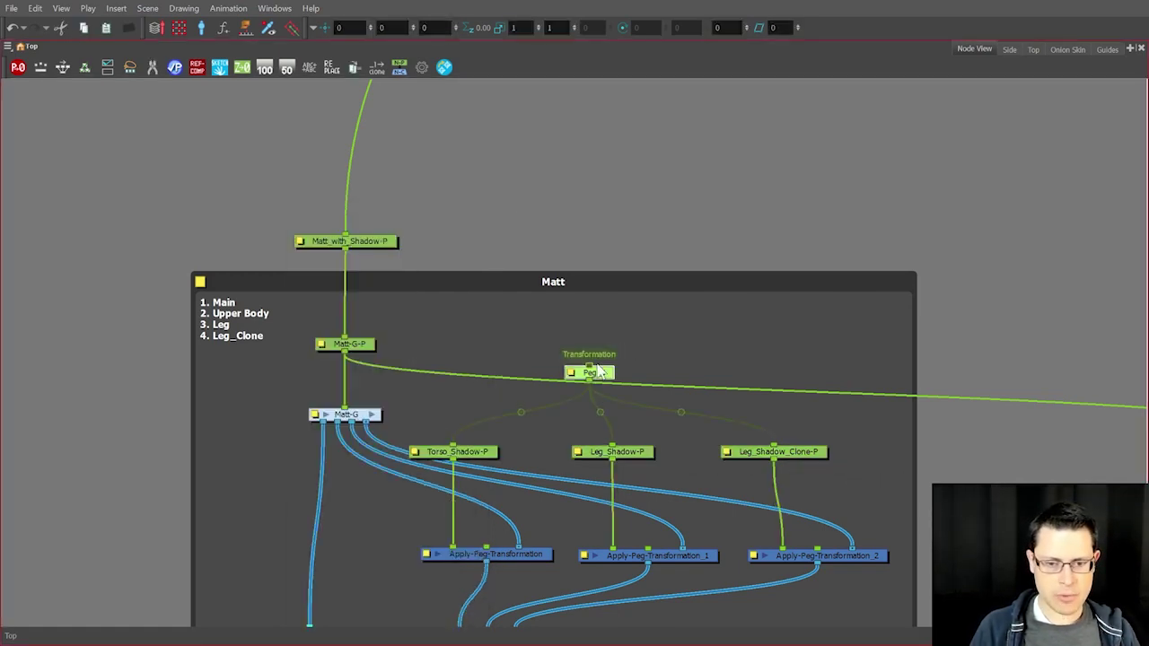
left_click_drag(588, 366, 344, 249)
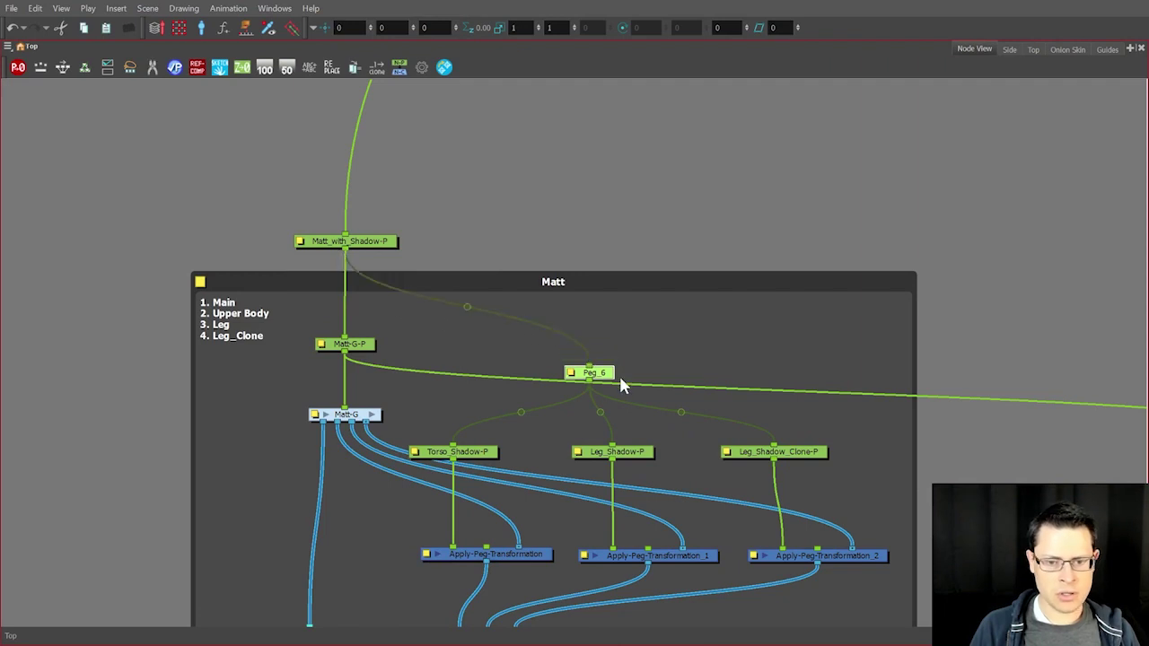
Step: Rename the shared parent peg as Shadow-MP and place it centrally above the three shadow pegs
double_click(573, 375)
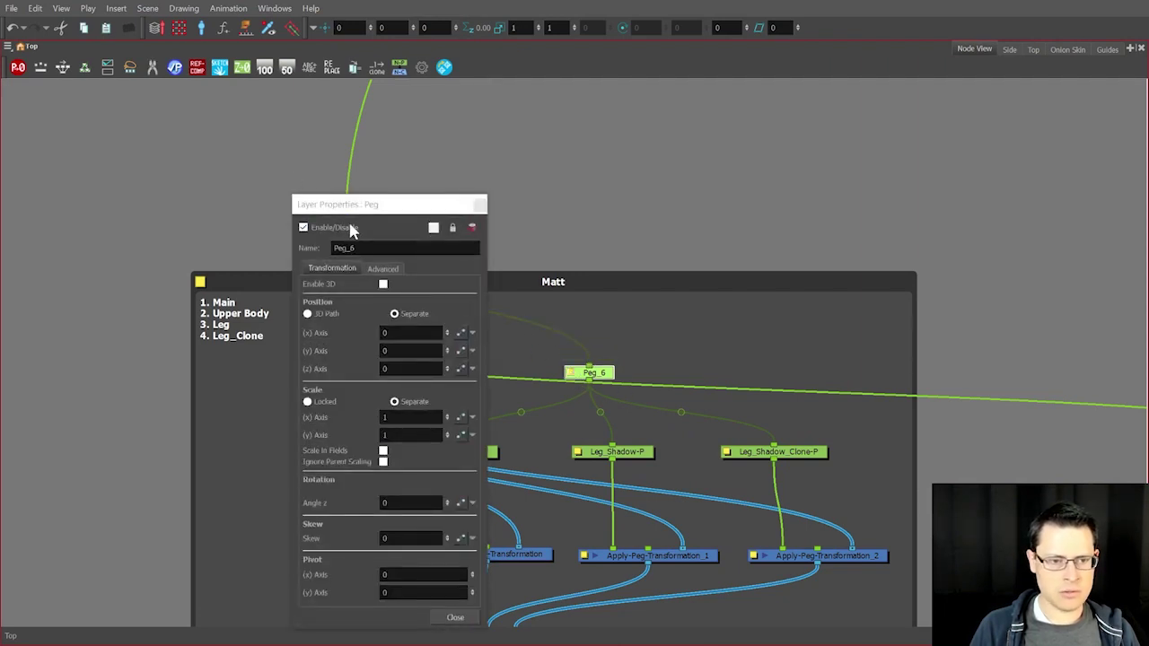
left_click_drag(357, 248, 276, 251)
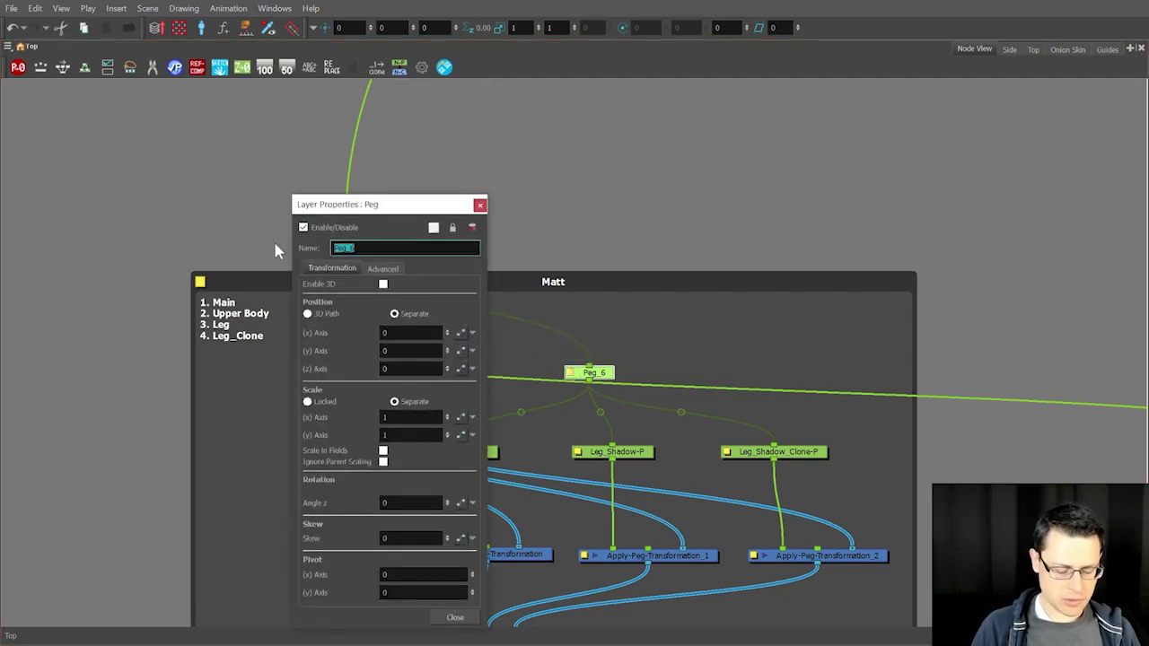
type("Shadow-MP")
key("Return")
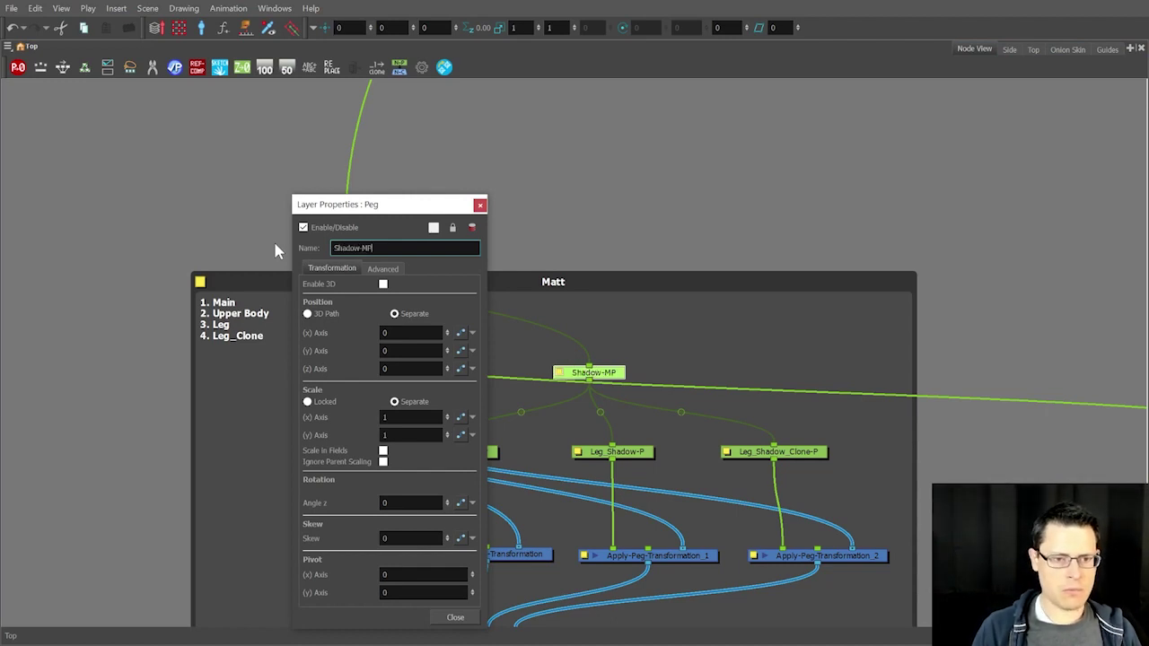
left_click(480, 205)
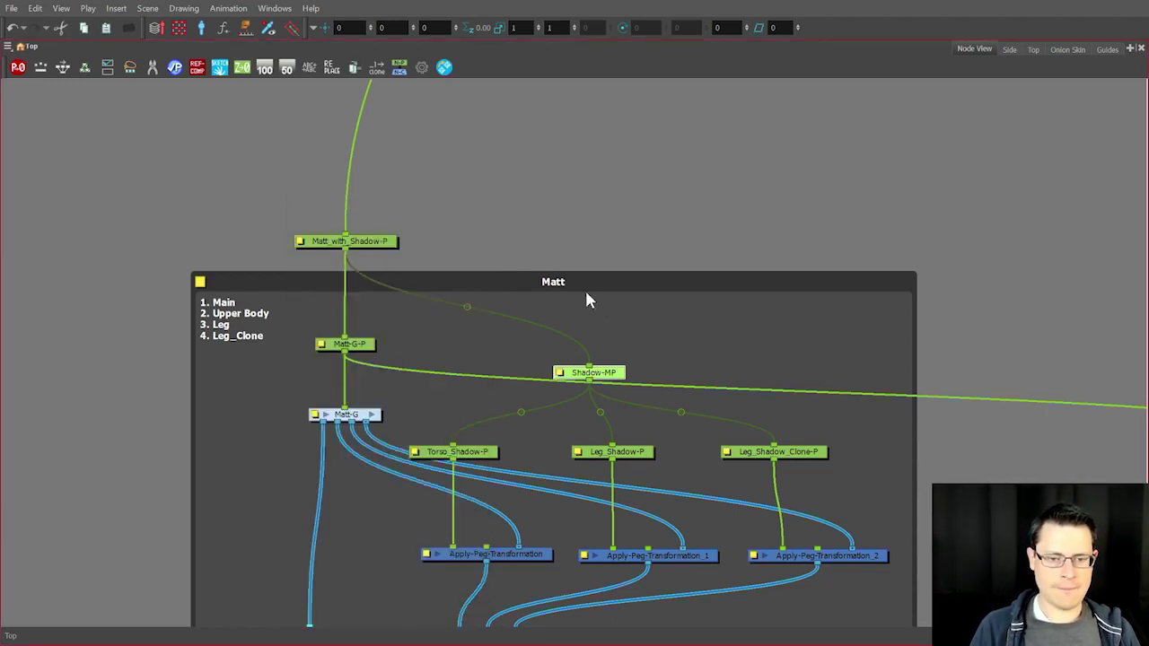
left_click_drag(520, 378, 527, 376)
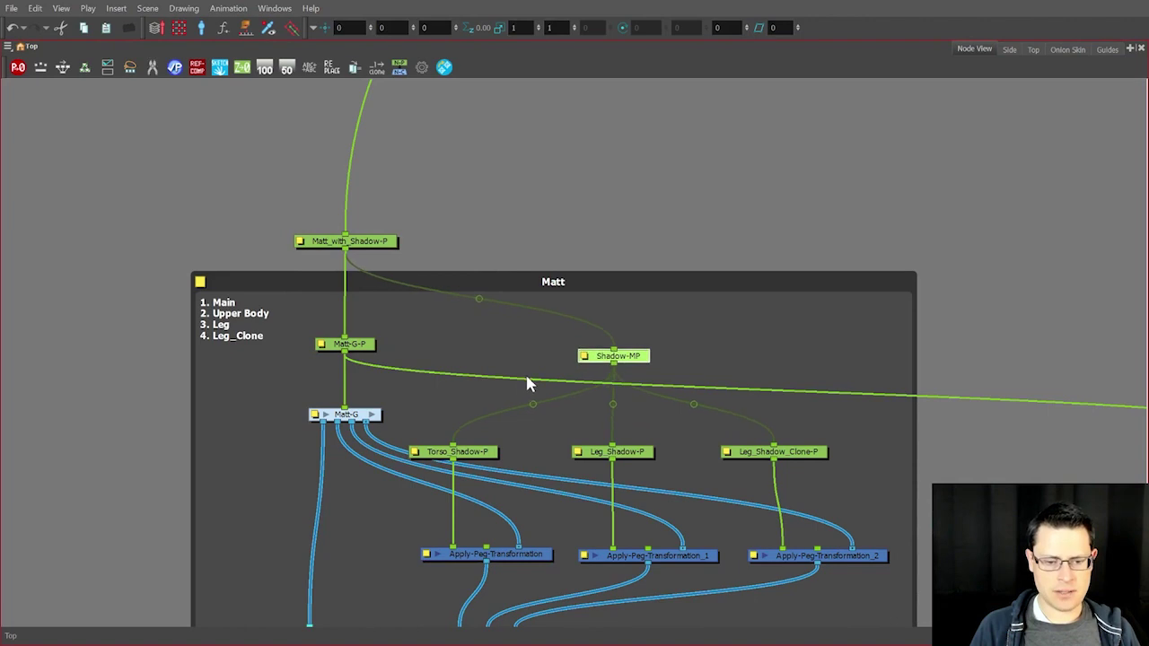
left_click(523, 425)
Step: Copy Torso_Shadow-P's pivot X value, 1.38666 E, into the pivot X of Shadow-MP
left_click(435, 452)
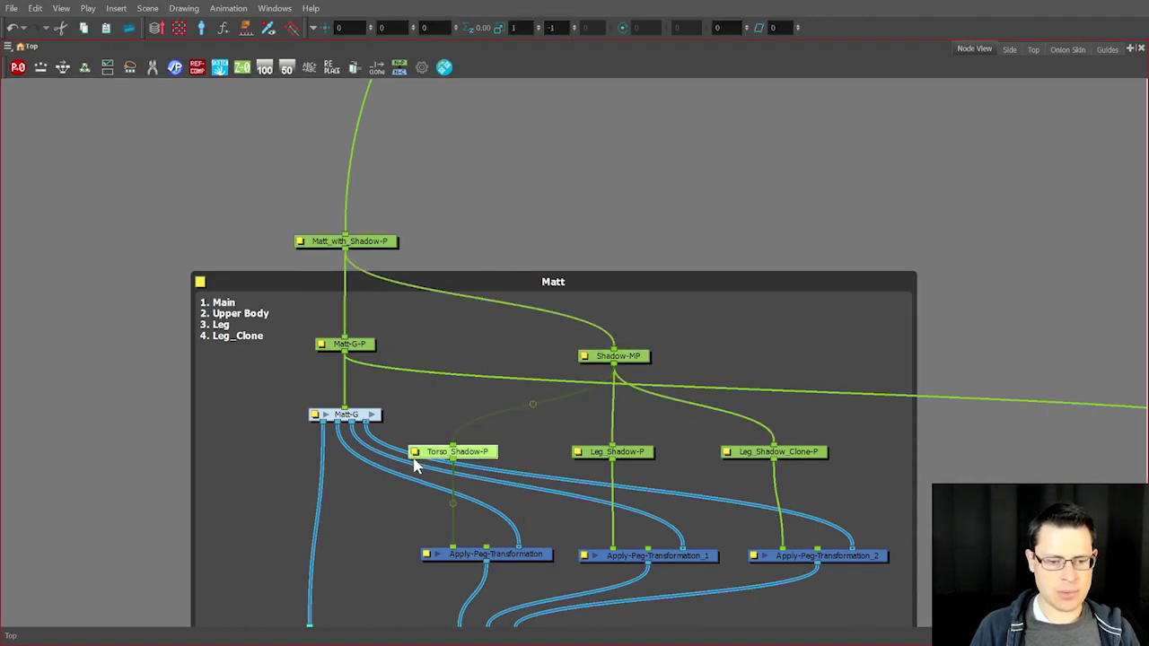
double_click(416, 455)
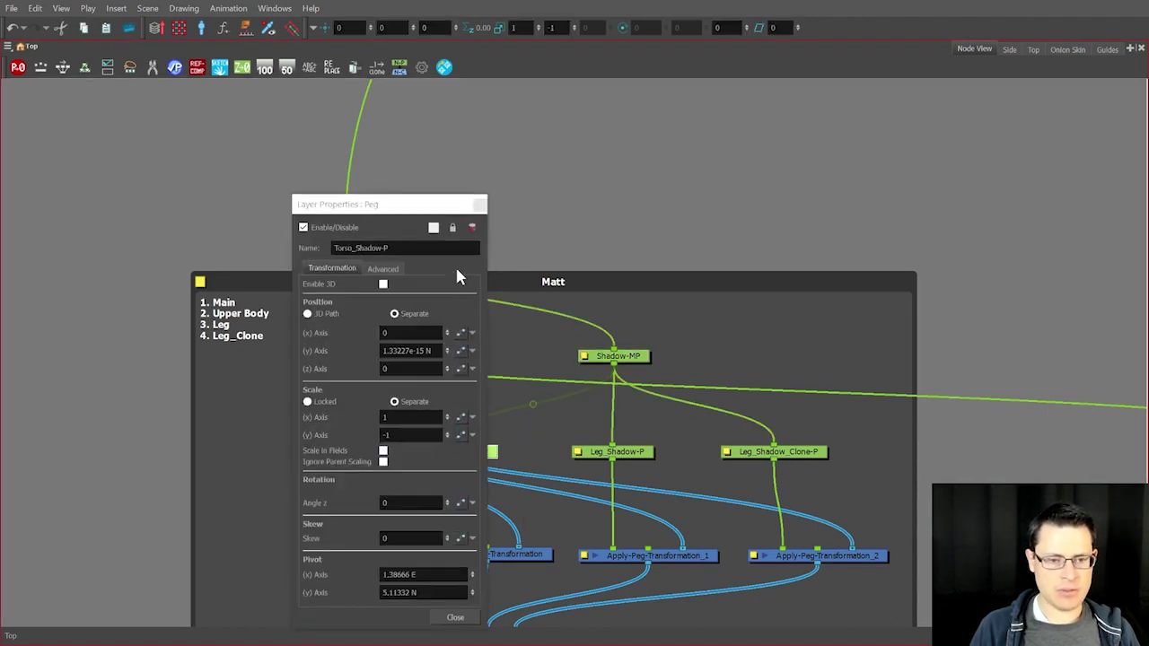
double_click(584, 358)
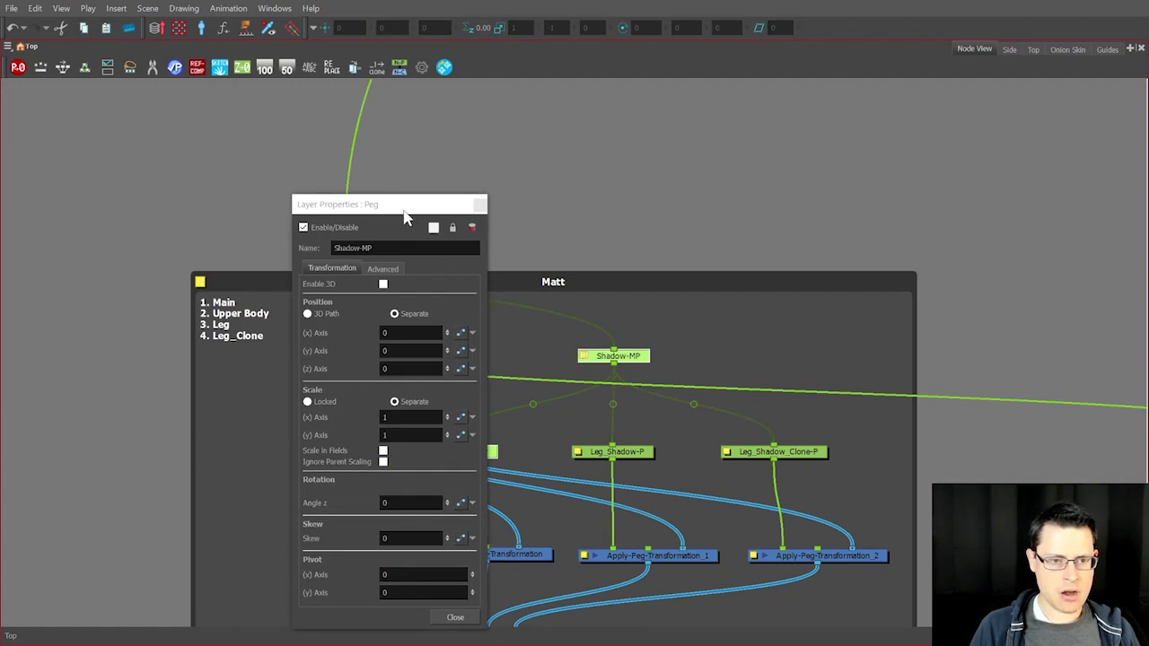
left_click_drag(404, 216, 630, 213)
left_click(422, 574)
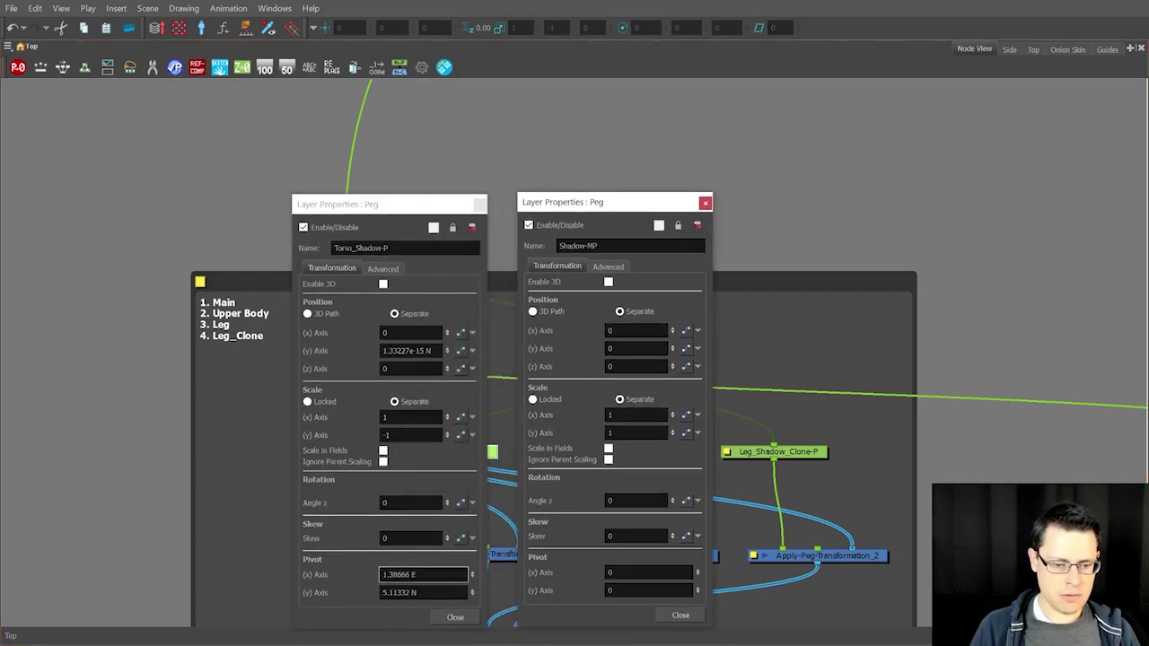
key("ctrl+c")
left_click_drag(642, 572, 599, 573)
key("ctrl+v")
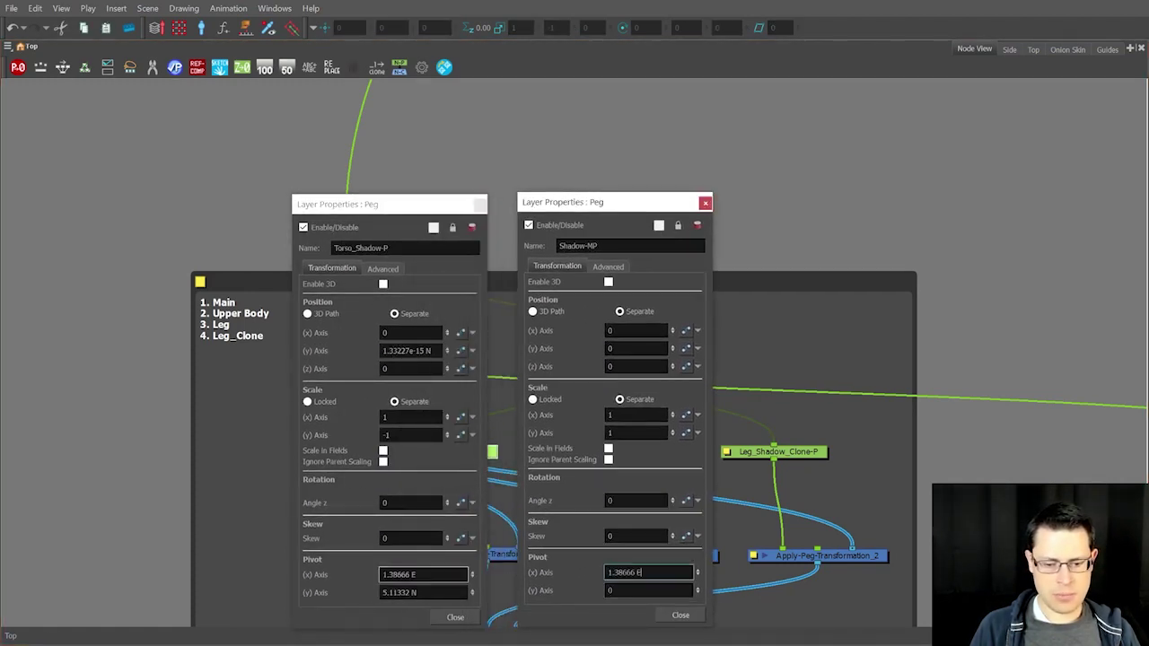
Step: Copy Torso_Shadow-P's pivot Y value, 5.11332 N, into the pivot Y of Shadow-MP and close both peg properties
left_click(438, 592)
key("ctrl+a")
key("ctrl+c")
left_click(624, 590)
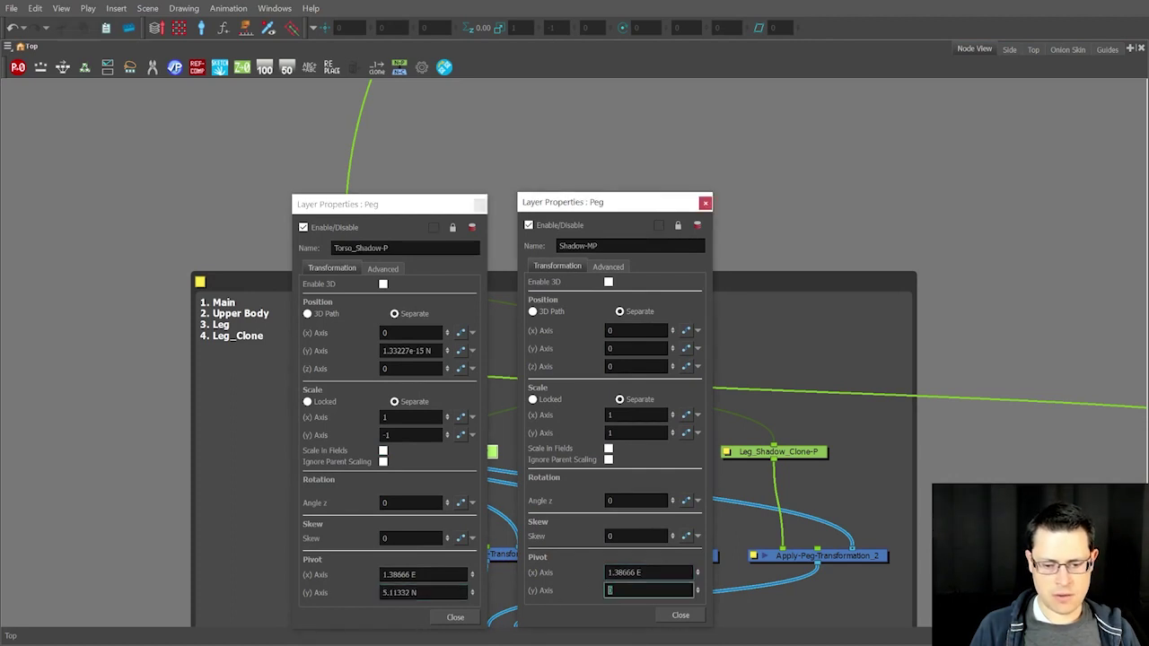
key("ctrl+v")
left_click(680, 615)
left_click(455, 617)
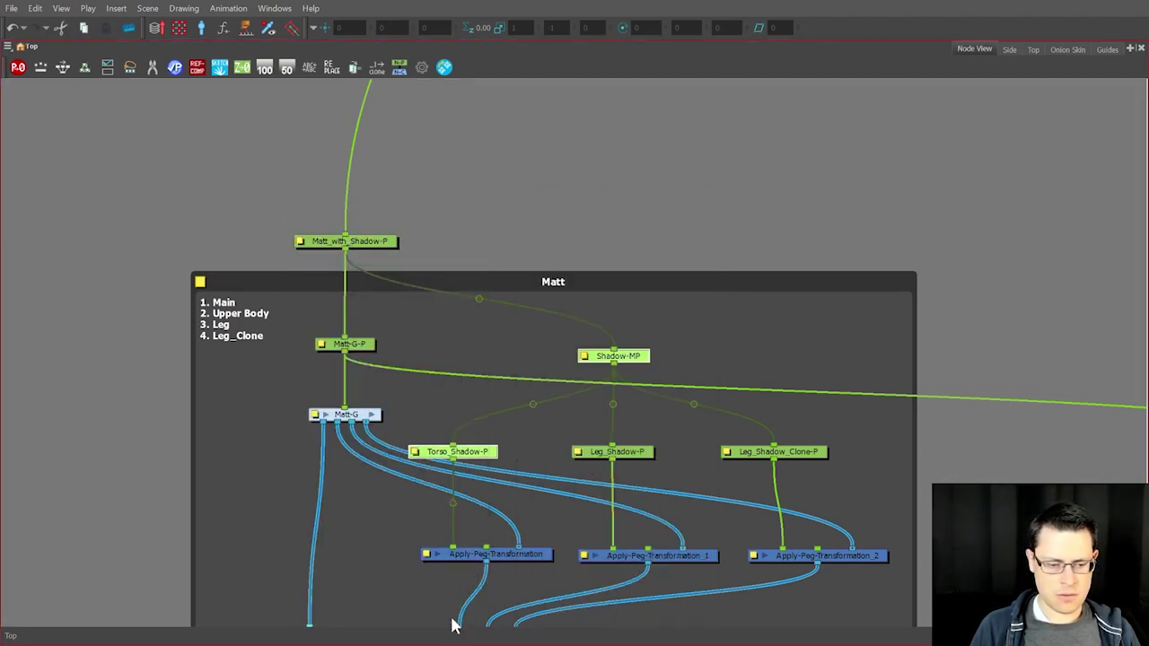
Step: Restore the full workspace and move Leg_Shadow_Clone-P slightly down at frame 42 so the mirrored foot meets the character's foot
scroll(139, 341, "down", 3)
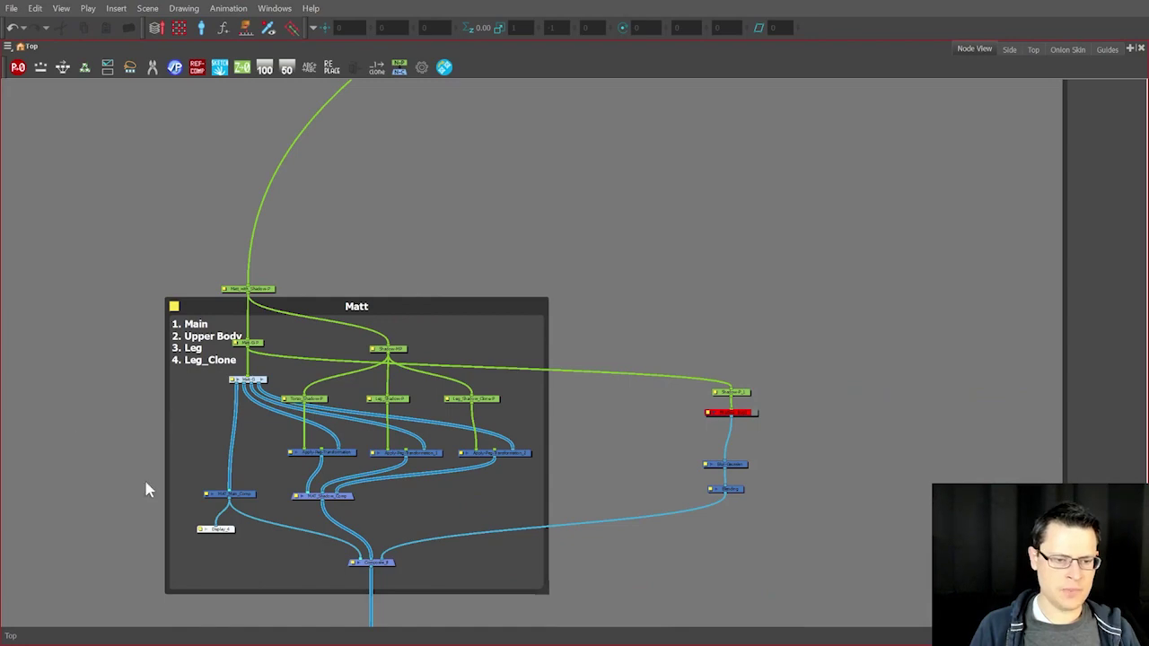
key("grave")
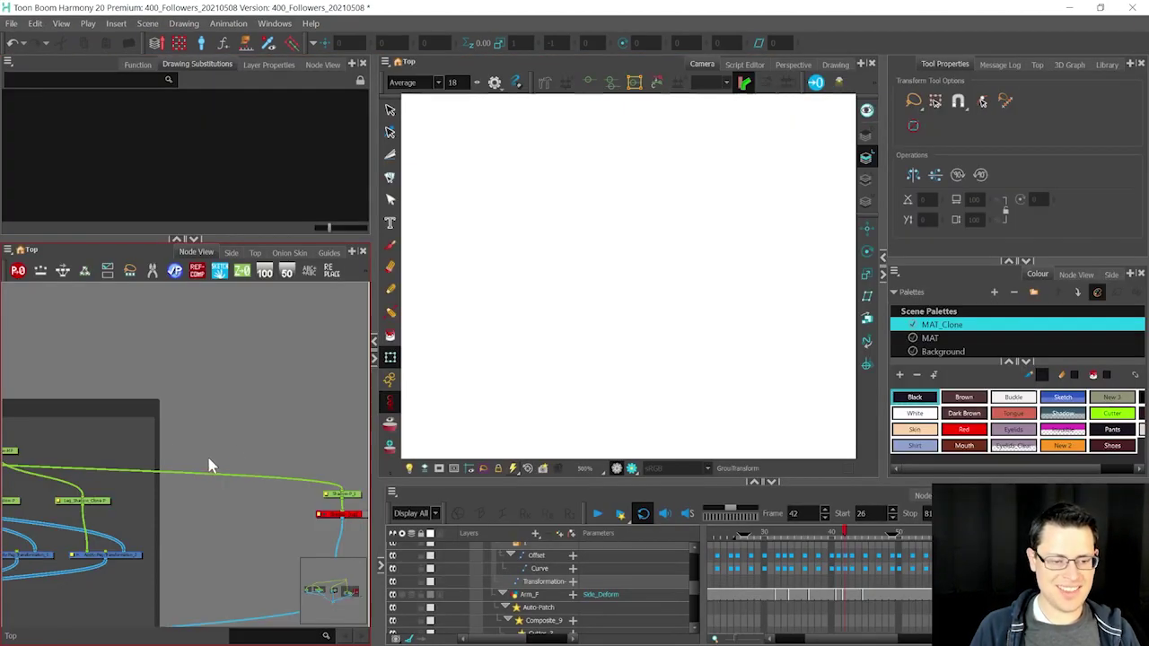
key("b")
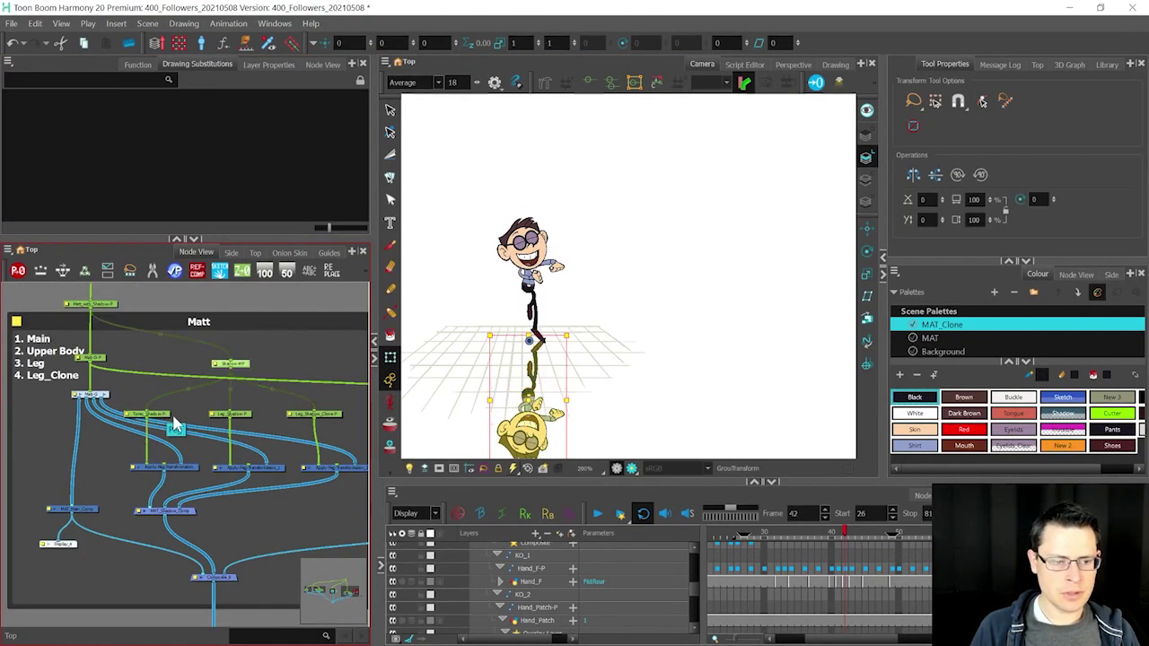
left_click(247, 414)
left_click(326, 416)
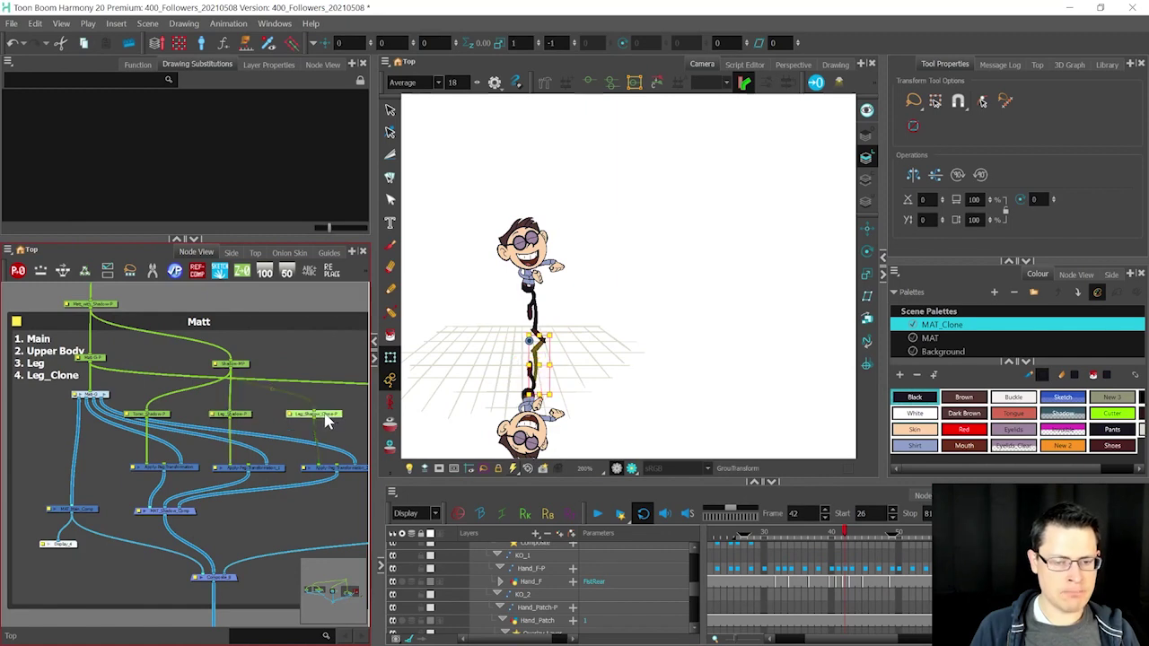
scroll(581, 350, "up", 4)
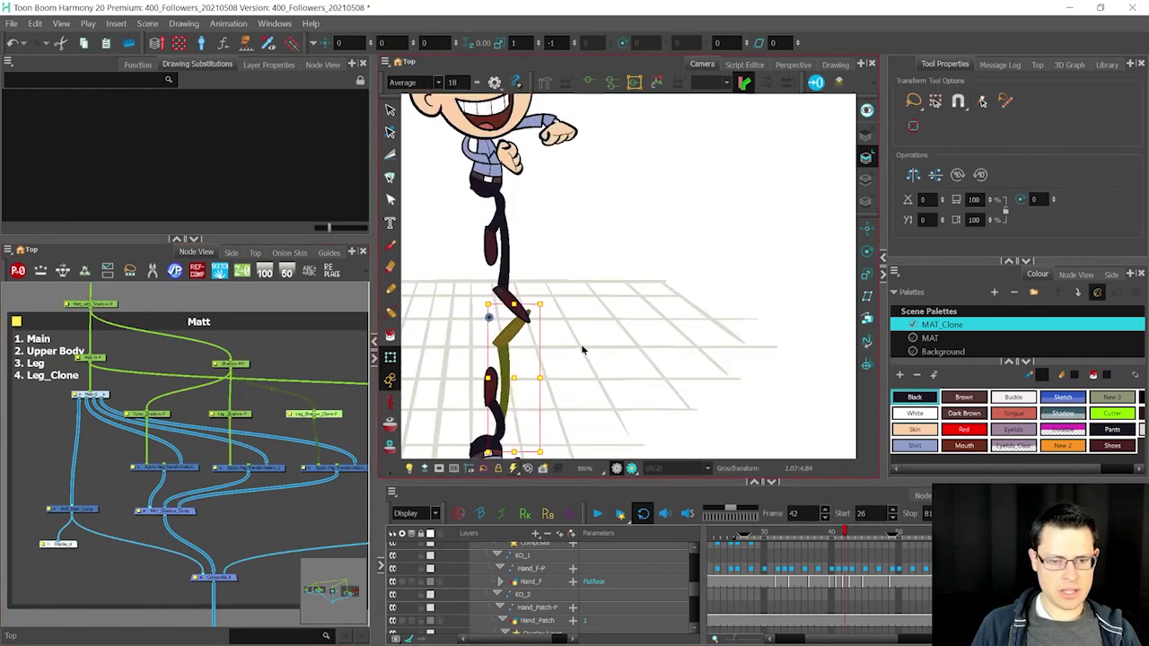
left_click_drag(598, 313, 599, 330)
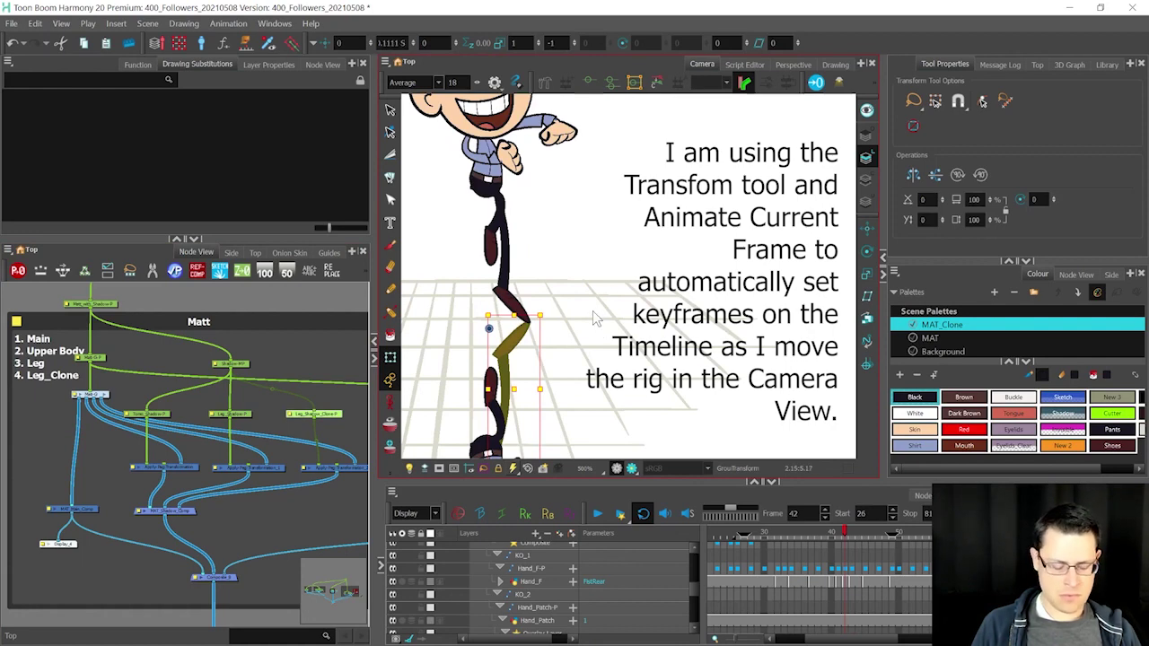
Step: Advance to frame 52 and move Leg_Shadow_Clone-P slightly up to close the gap between the mirrored foot and the real foot
key("period")
key("period")
key("period")
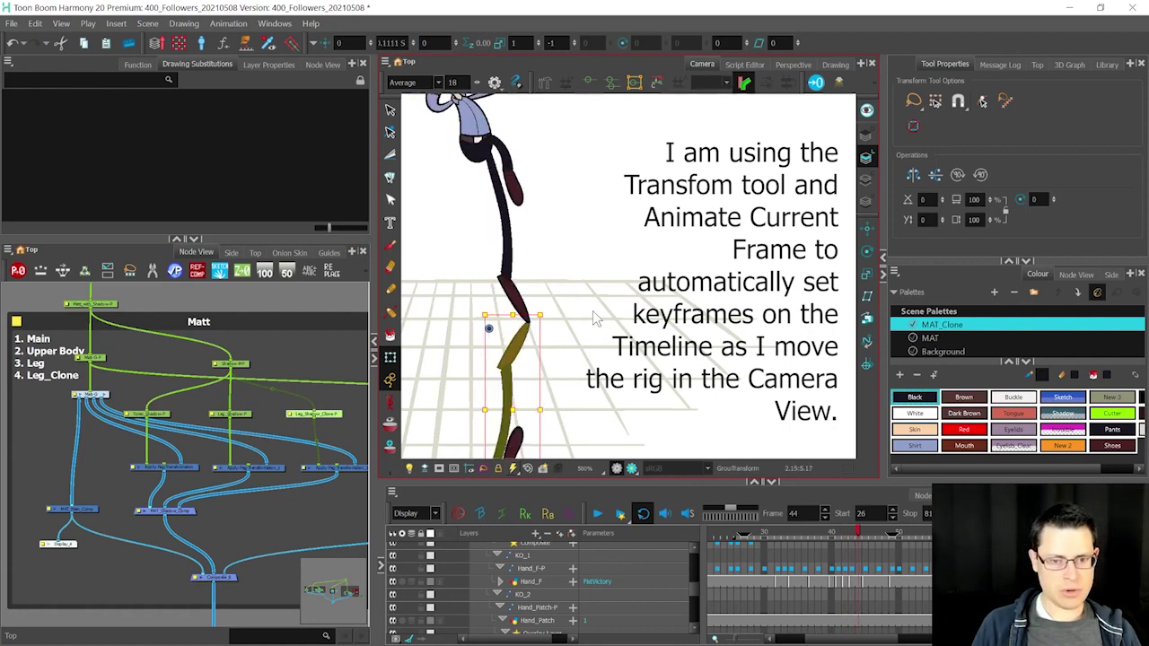
key("comma")
key("comma")
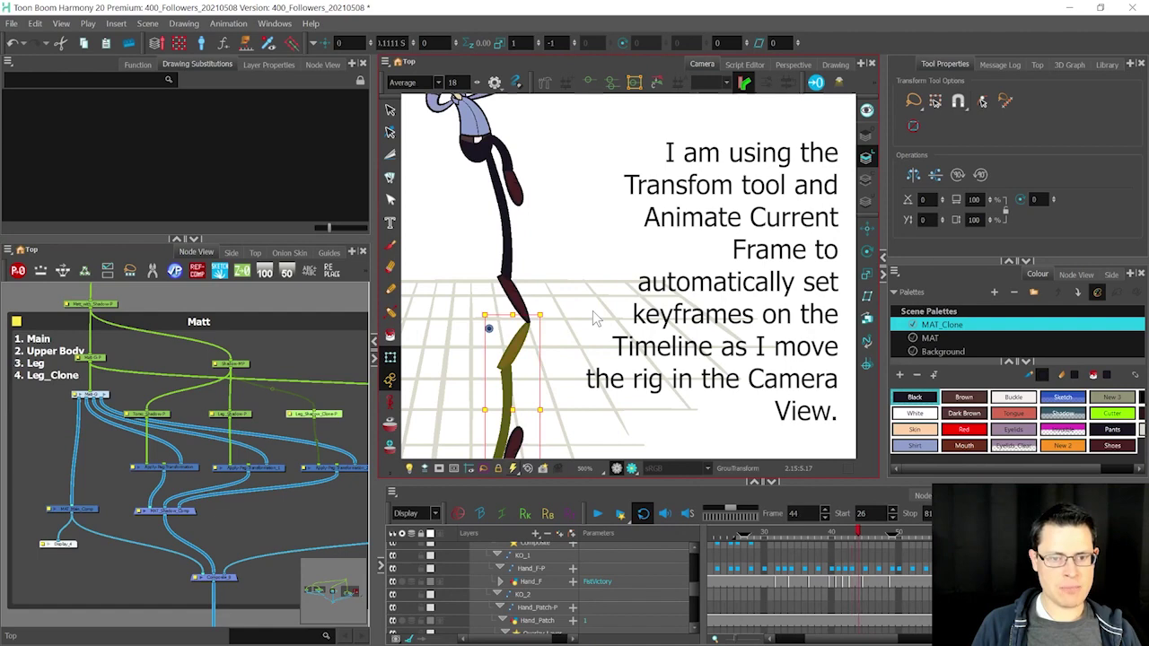
key("period")
key("period")
key("period")
key("period")
key("period")
key("period")
key("period")
key("period")
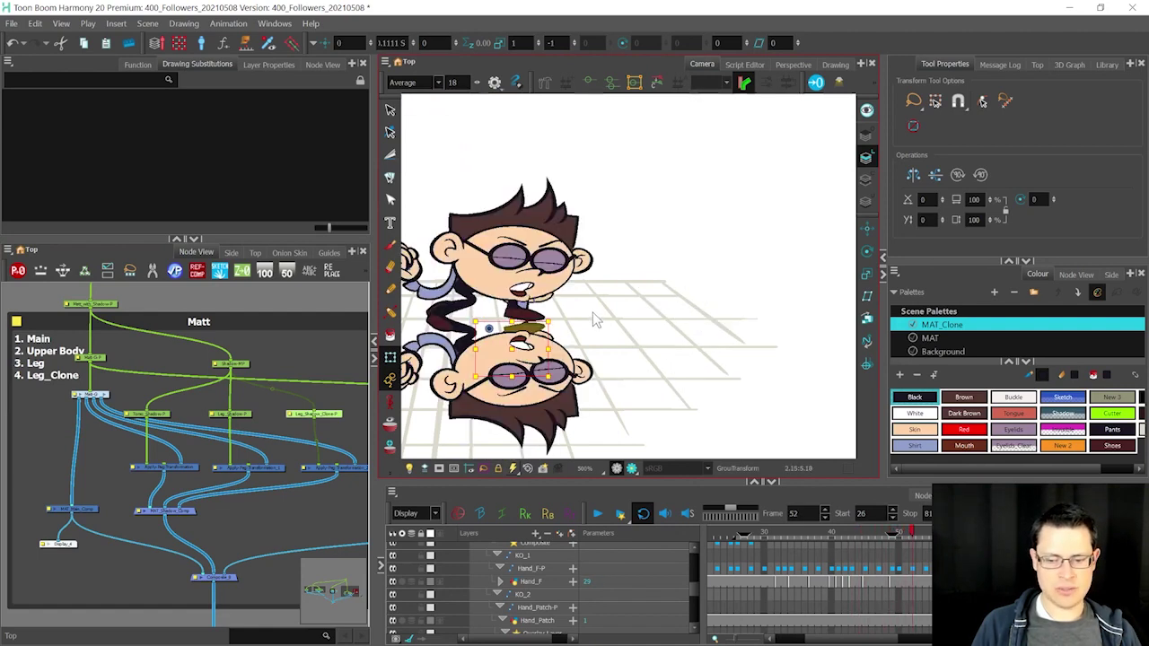
left_click_drag(598, 320, 595, 310)
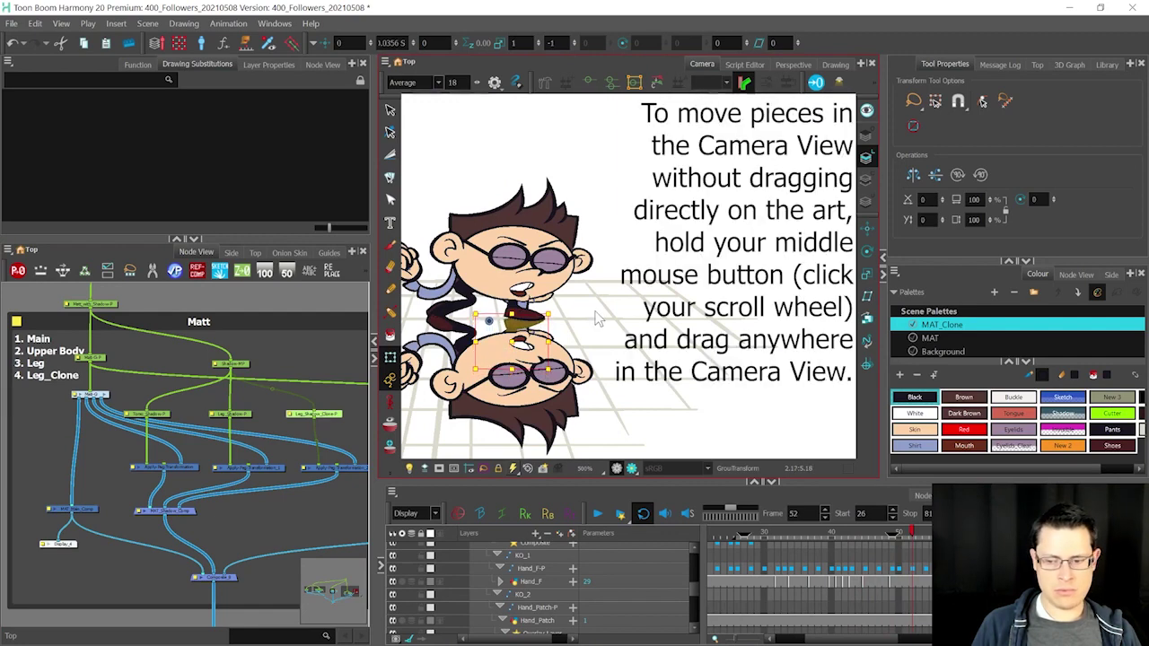
Step: Step through frames 52 to 60 and back to examine the contact between the mirrored foot and the character's foot, ending close up at frame 52
key("period")
key("period")
key("period")
key("period")
key("period")
key("period")
key("period")
key("period")
key("period")
key("period")
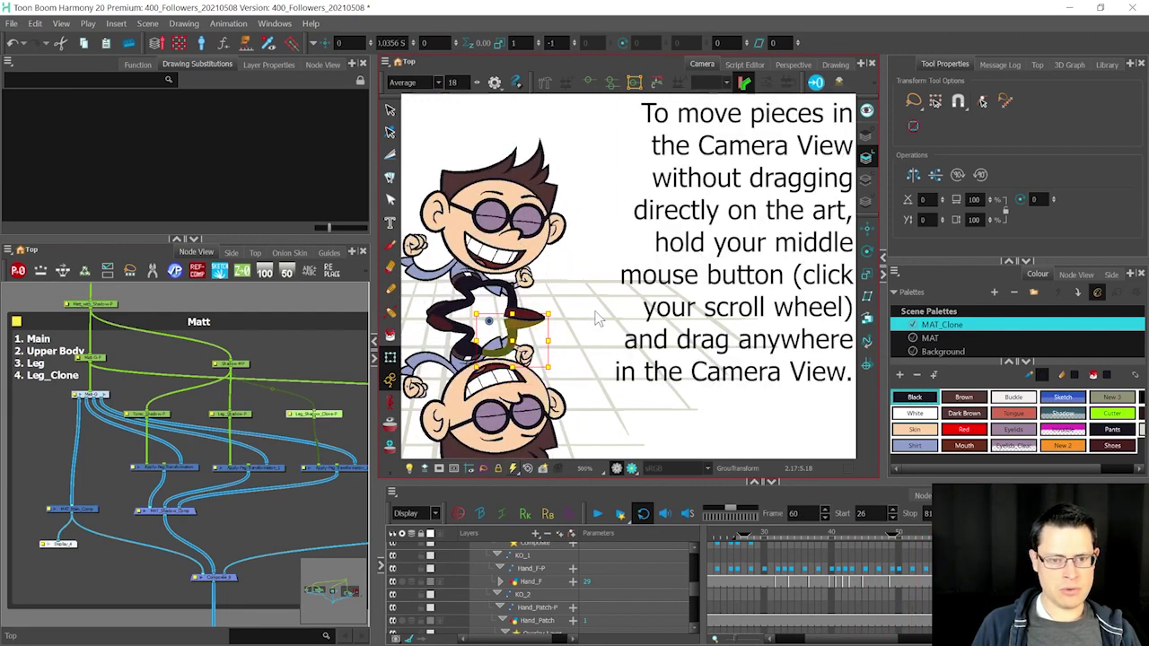
key("comma")
key("comma")
key("comma")
key("comma")
key("comma")
key("comma")
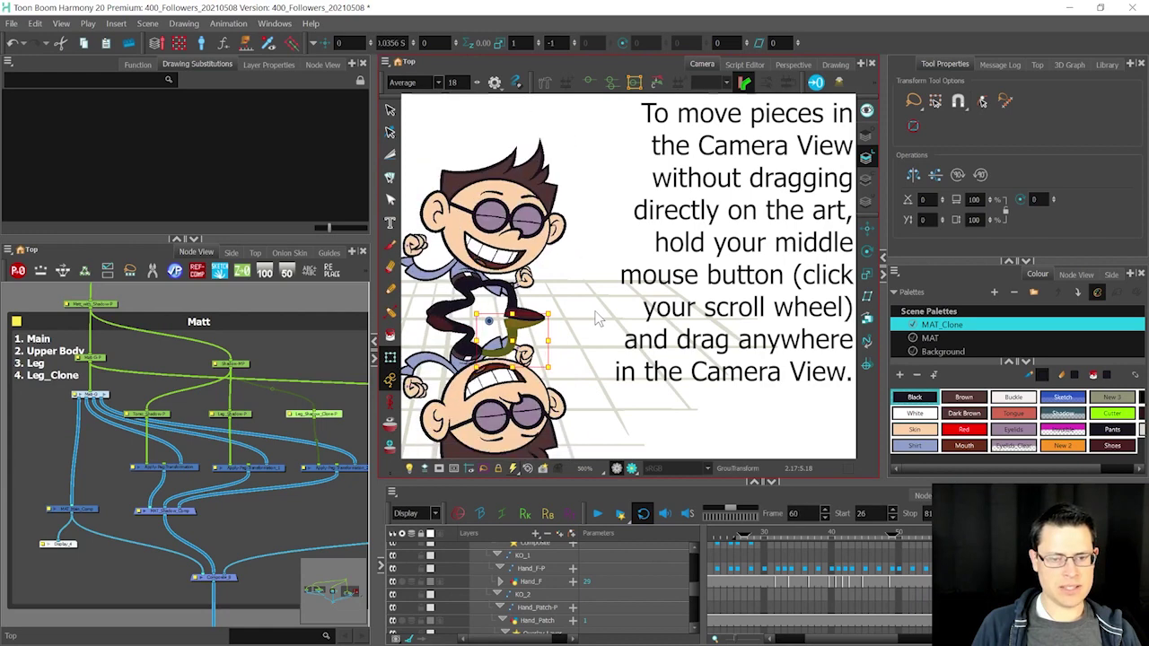
key("comma")
key("comma")
key("comma")
key("comma")
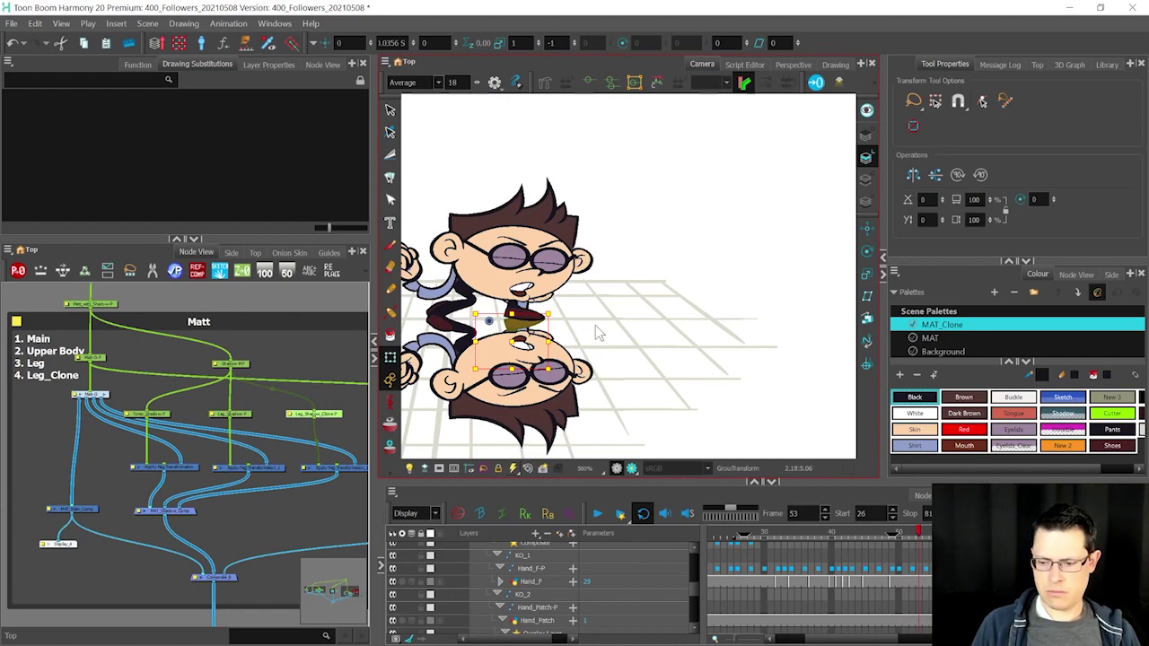
key("comma")
scroll(521, 343, "up", 5)
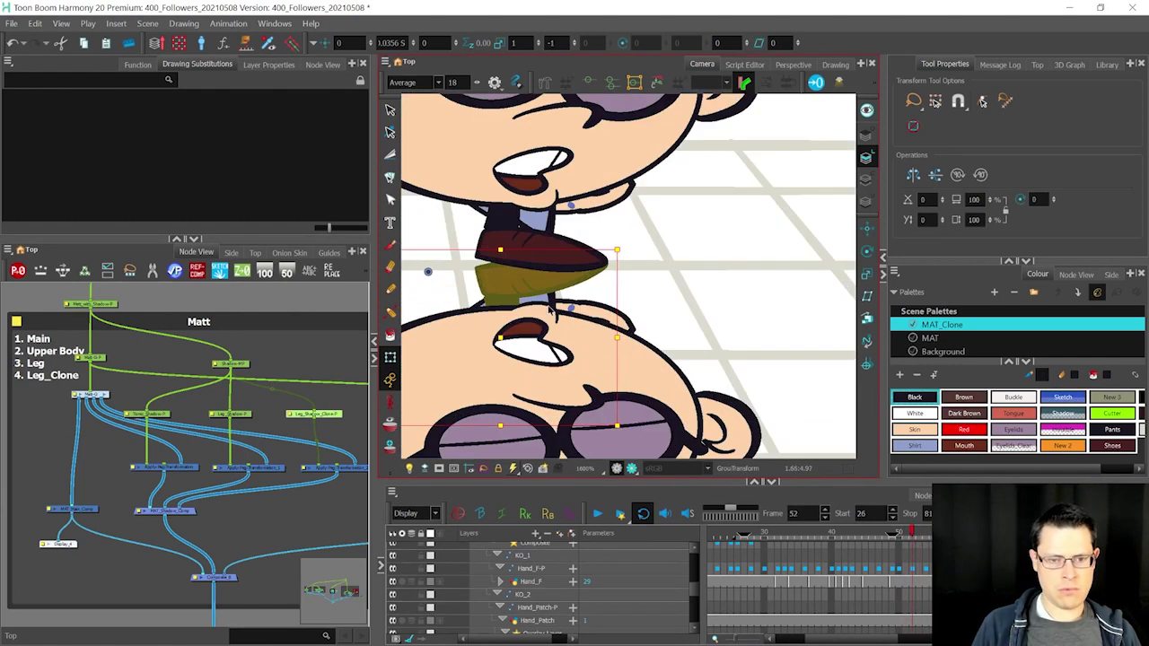
Step: Raise Leg_Shadow_Clone-P to about 0.0089 N at frame 52 and skew it to about -5.84 so the mirrored sole meets the real foot
key("Up")
key("Up")
key("Up")
key("Up")
key("Up")
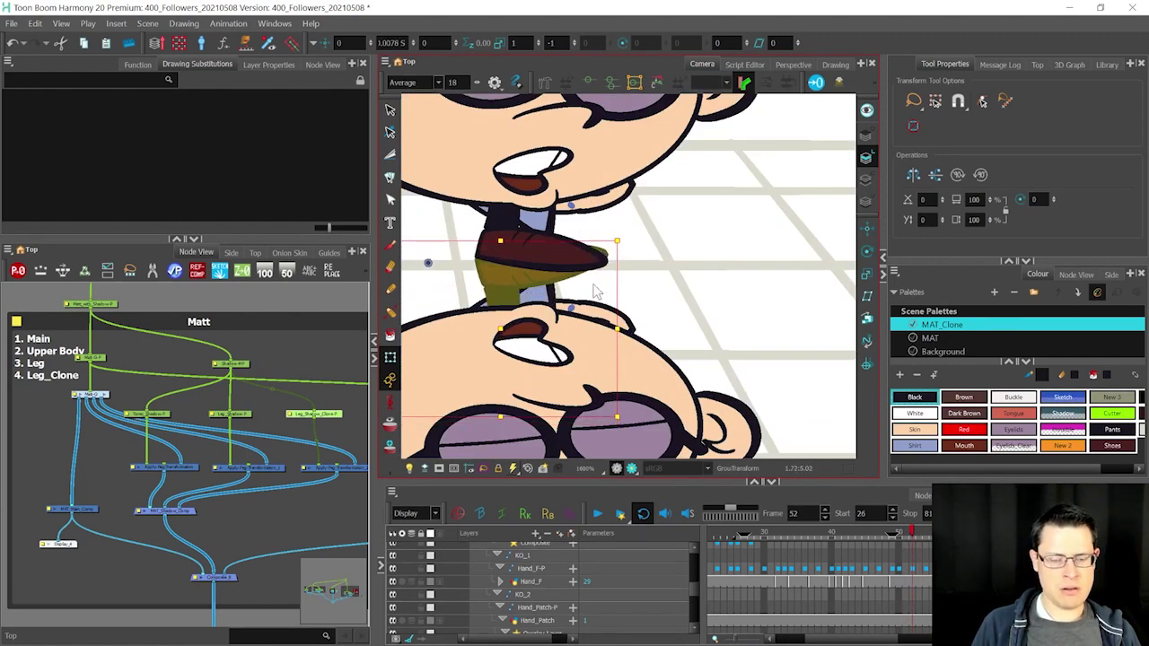
left_click_drag(615, 265, 620, 286)
key("Up")
key("Up")
key("Up")
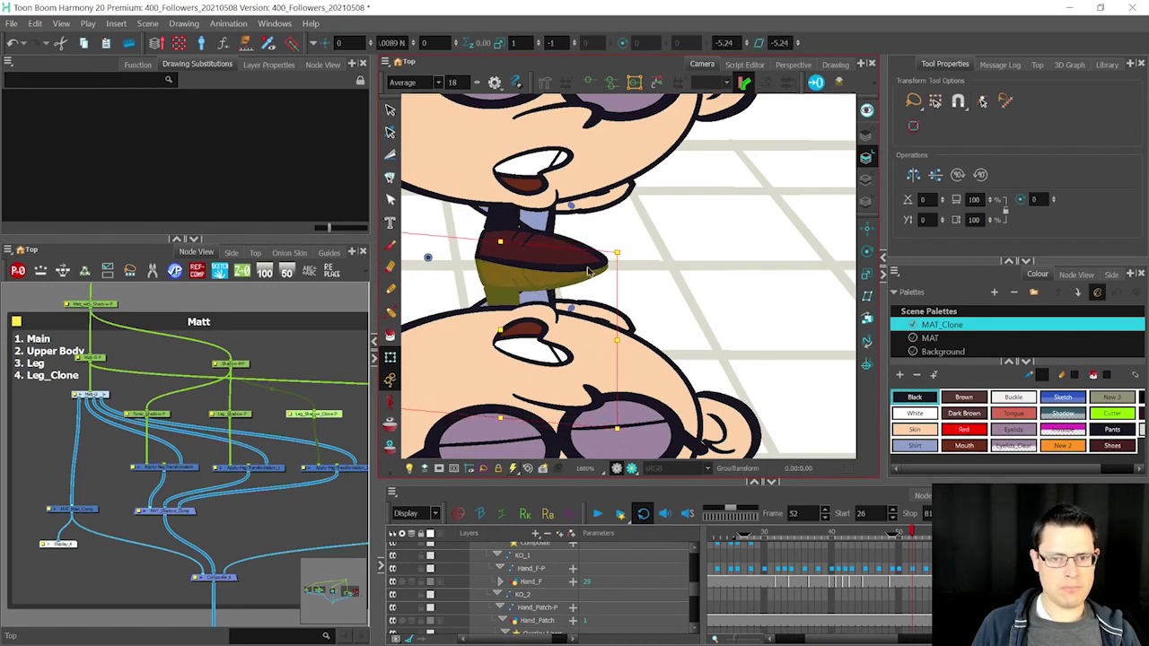
left_click_drag(619, 268, 620, 272)
Step: Step through frames 53 to 65 and back to 62 to examine how the mirrored foot follows the character's foot
scroll(688, 313, "down", 4)
key(".")
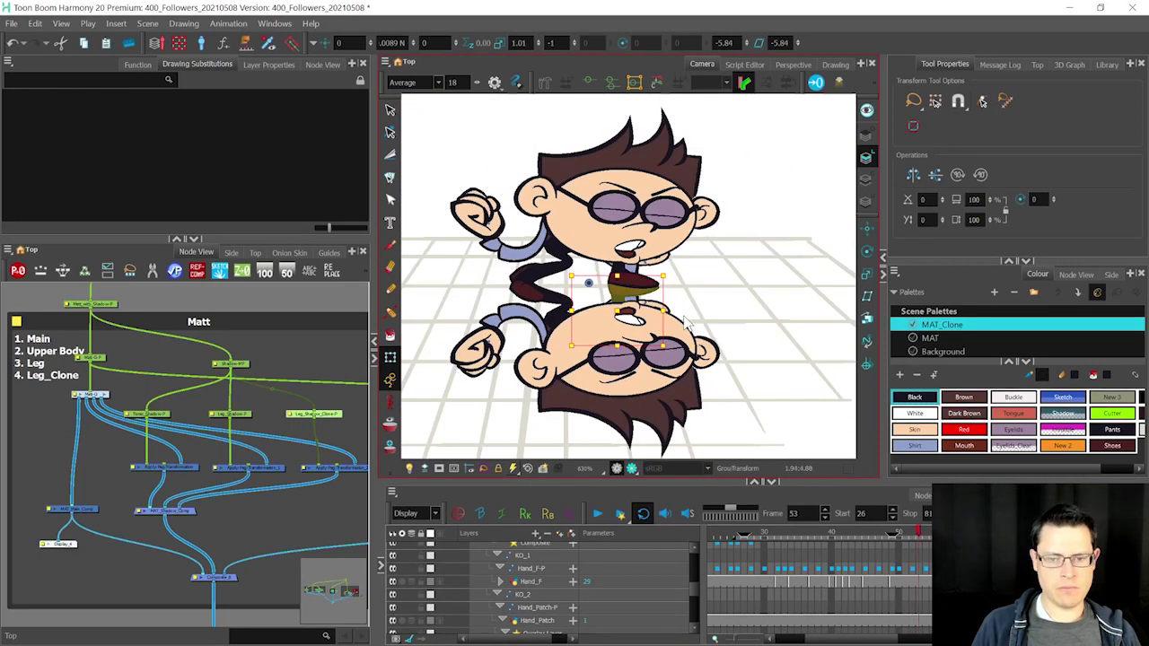
key("period")
key("period")
key("period")
key("period")
key("period")
key("period")
key("period")
key("period")
key("period")
key("period")
key("period")
key("period")
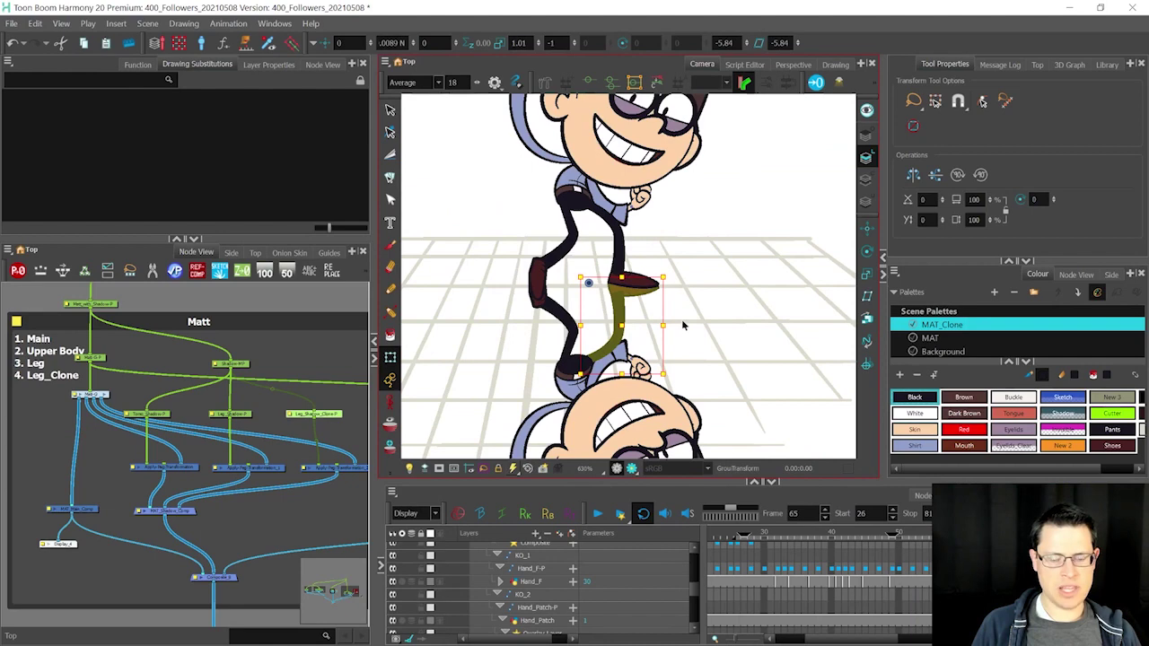
key("comma")
key("comma")
key("comma")
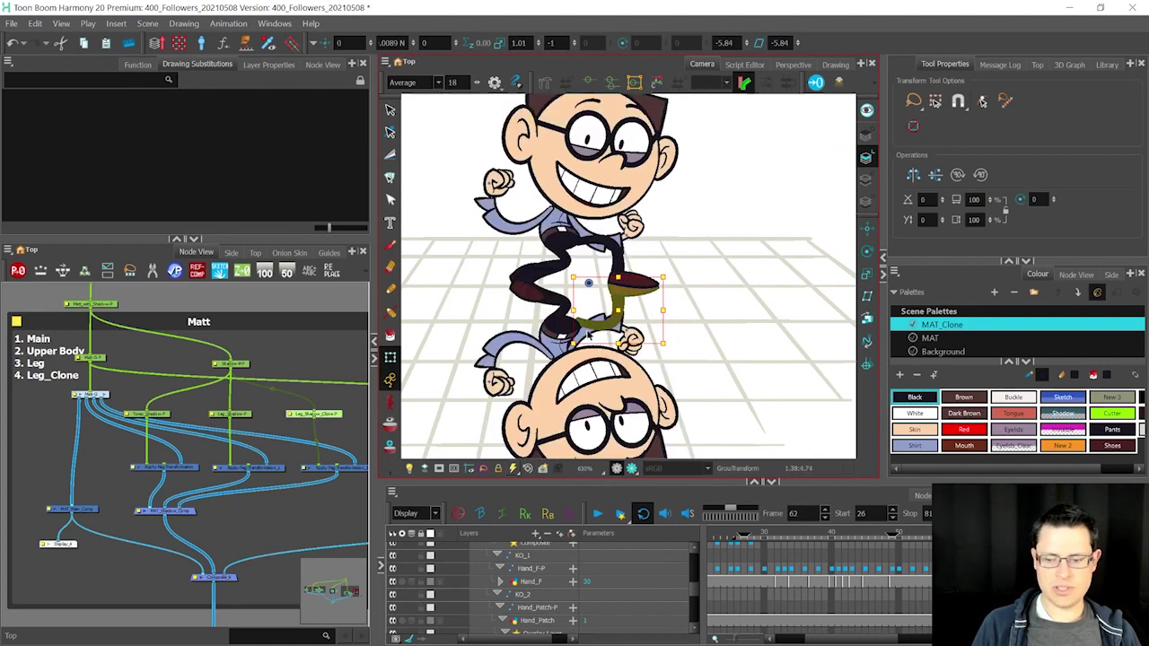
key("period")
key("comma")
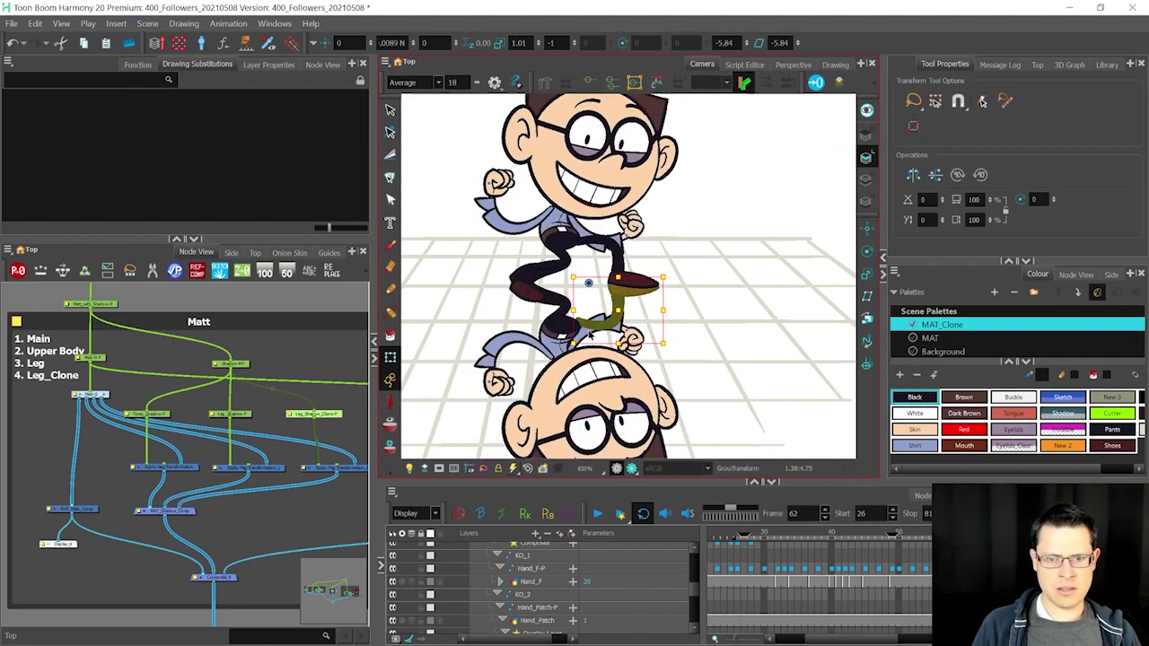
Step: Stretch Leg_Shadow_Clone-P vertically to about -1.04 at frame 62 and adjust its skew to about -3.78
scroll(591, 311, "up", 3)
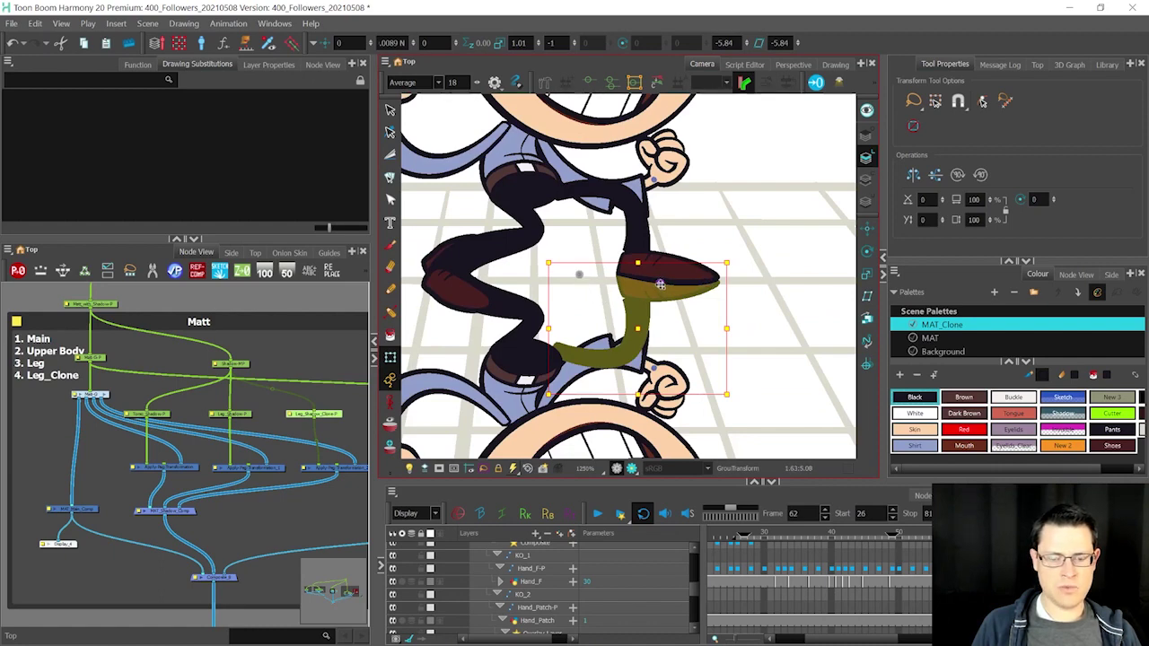
left_click_drag(637, 393, 637, 399)
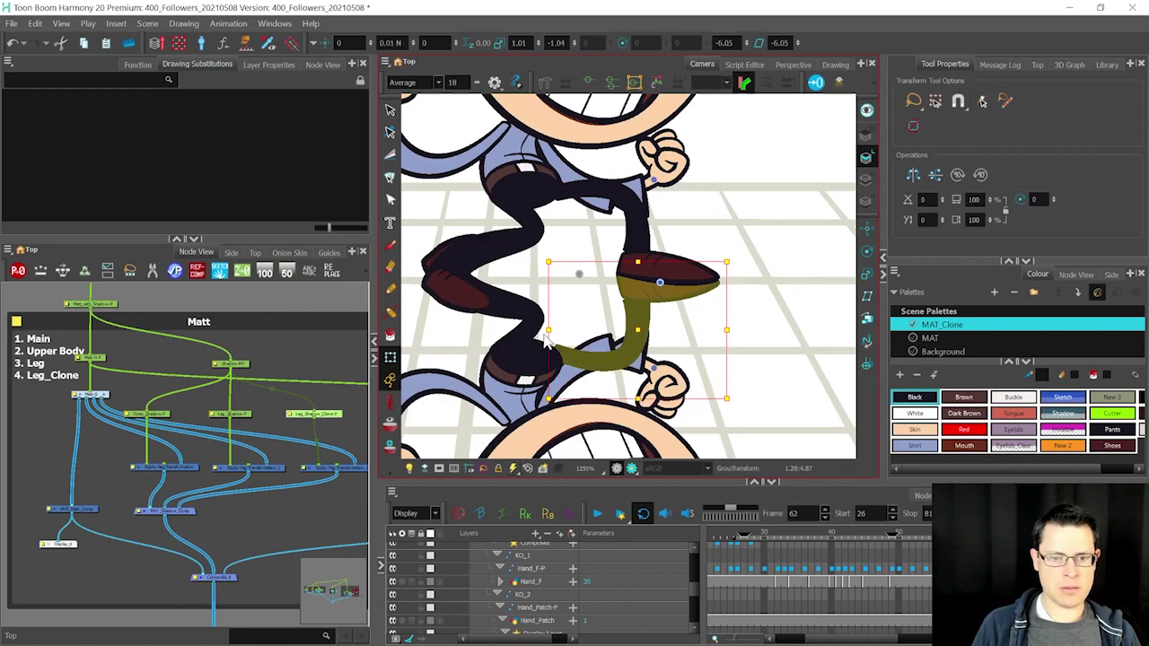
left_click_drag(547, 310, 548, 315)
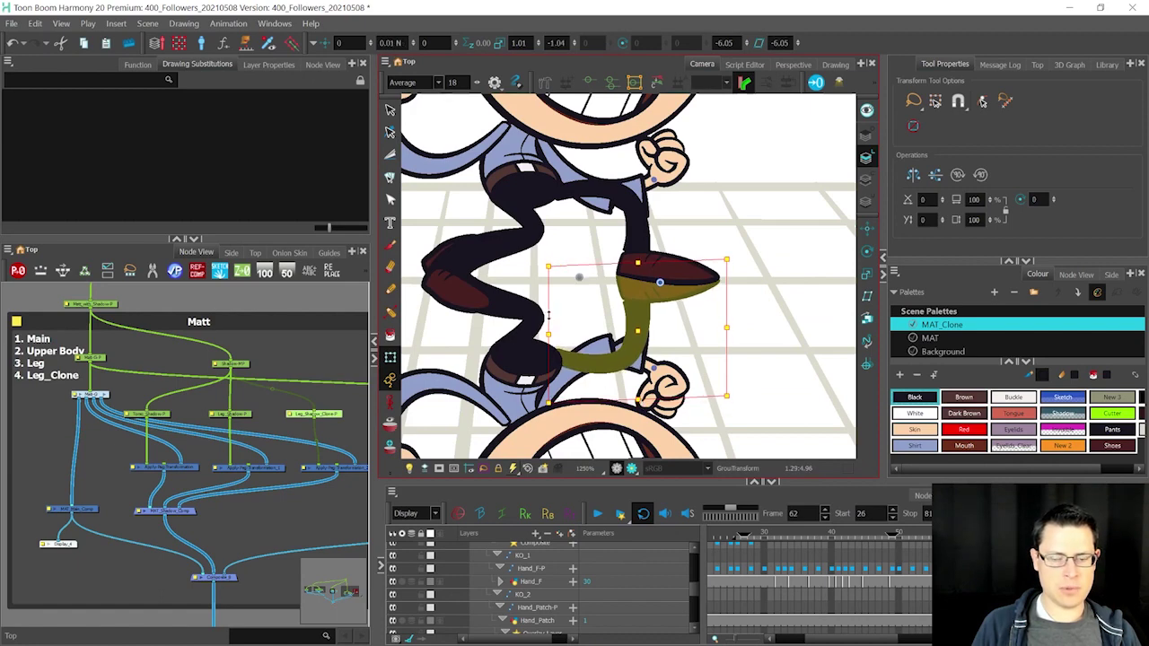
Step: Locate Leg_Shadow_Clone-P in the timeline, move its frame 62 keyframe to frame 52 and make it a stop-motion keyframe
key("o")
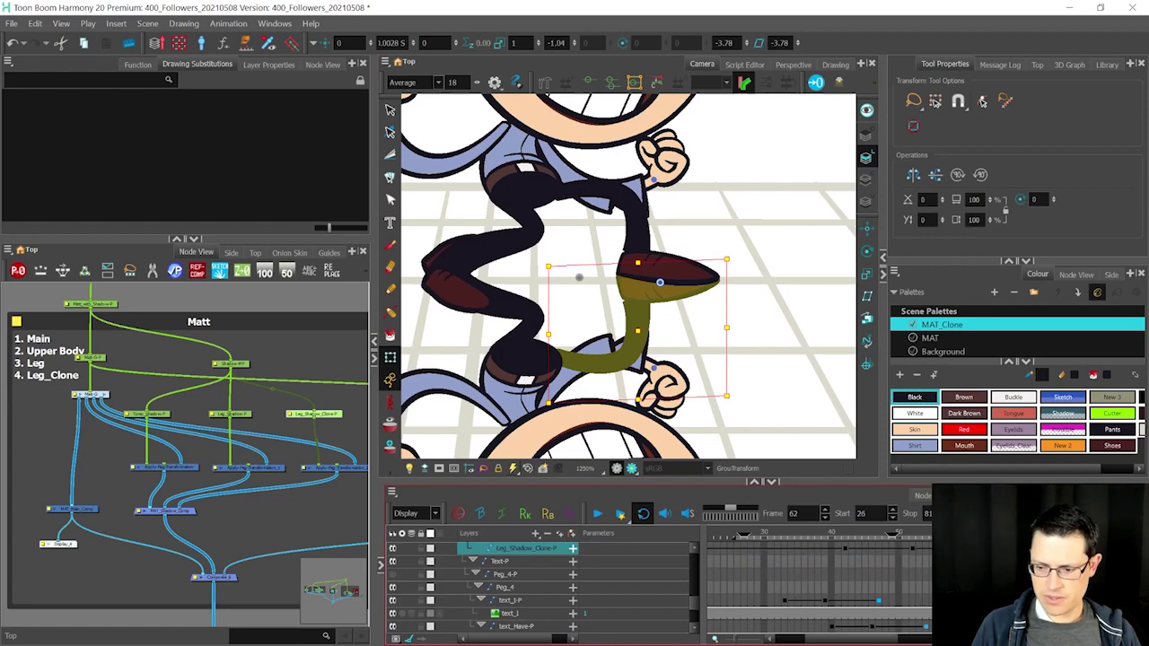
key("period")
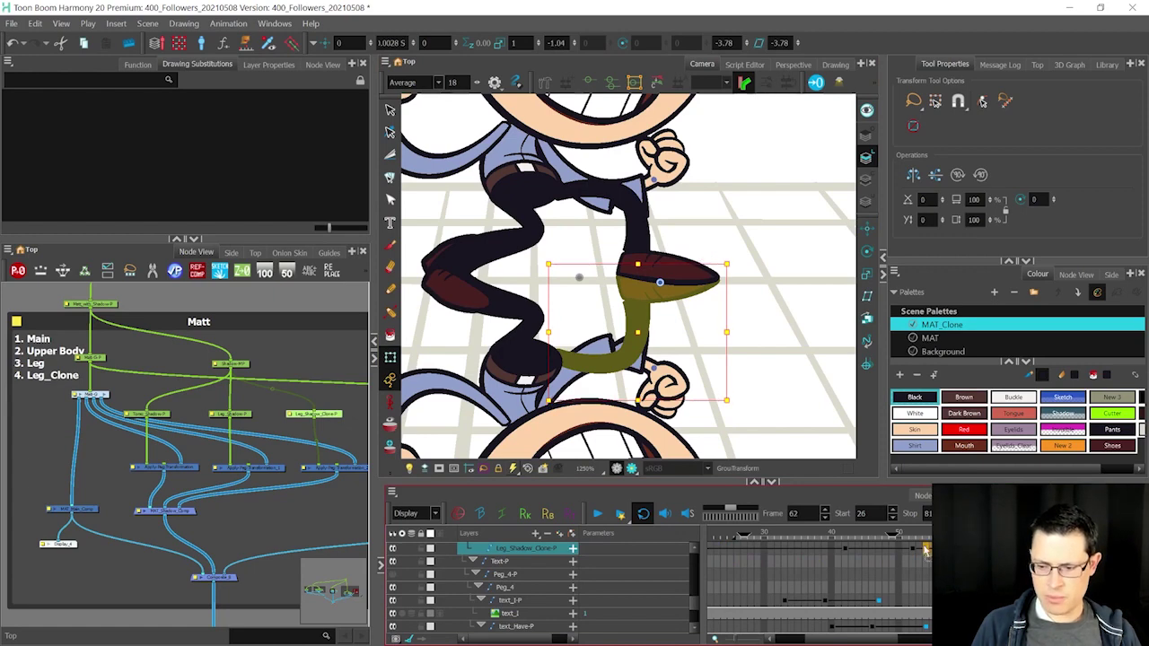
key("comma")
key("comma")
key("comma")
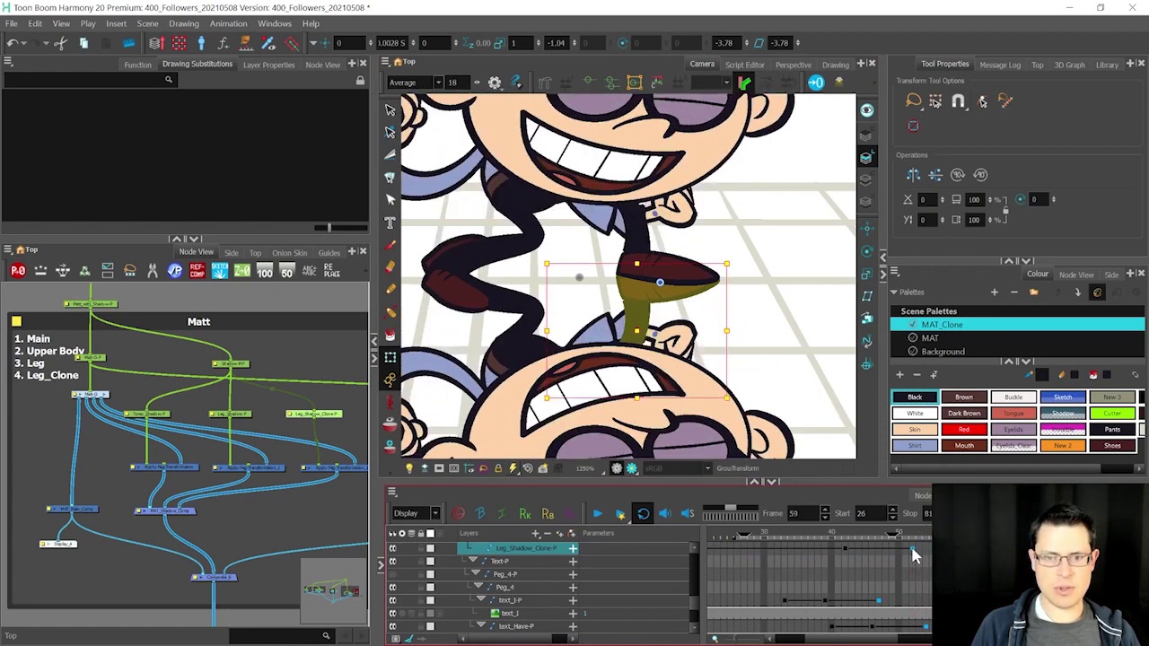
Step: Step forward to frame 67 and back to frame 55 to examine the contact between the mirrored foot and the real foot
key("period")
key("period")
key("period")
key("period")
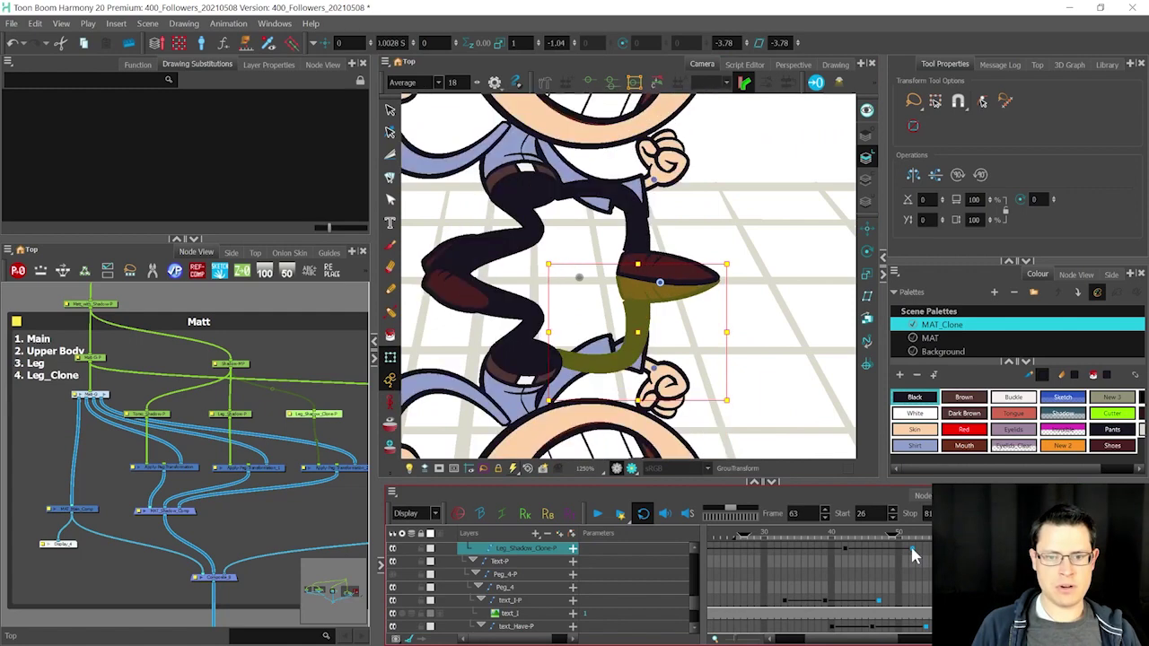
key("period")
scroll(703, 356, "down", 4)
key("period")
key("period")
key("period")
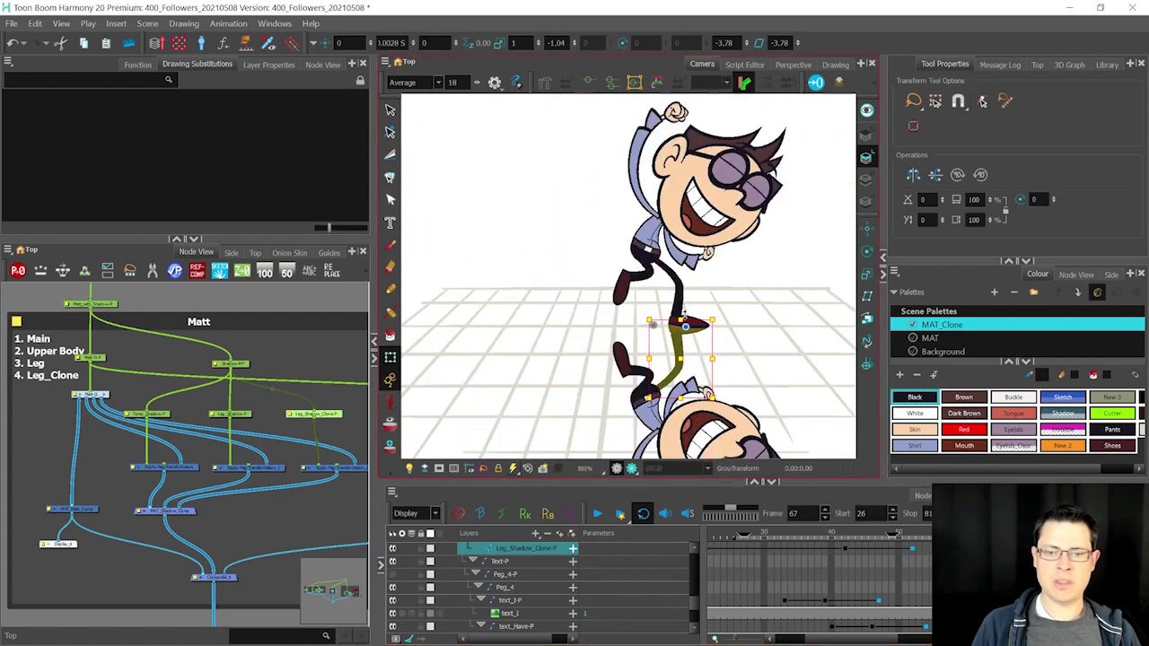
key("comma")
key("comma")
key("comma")
key("comma")
key("comma")
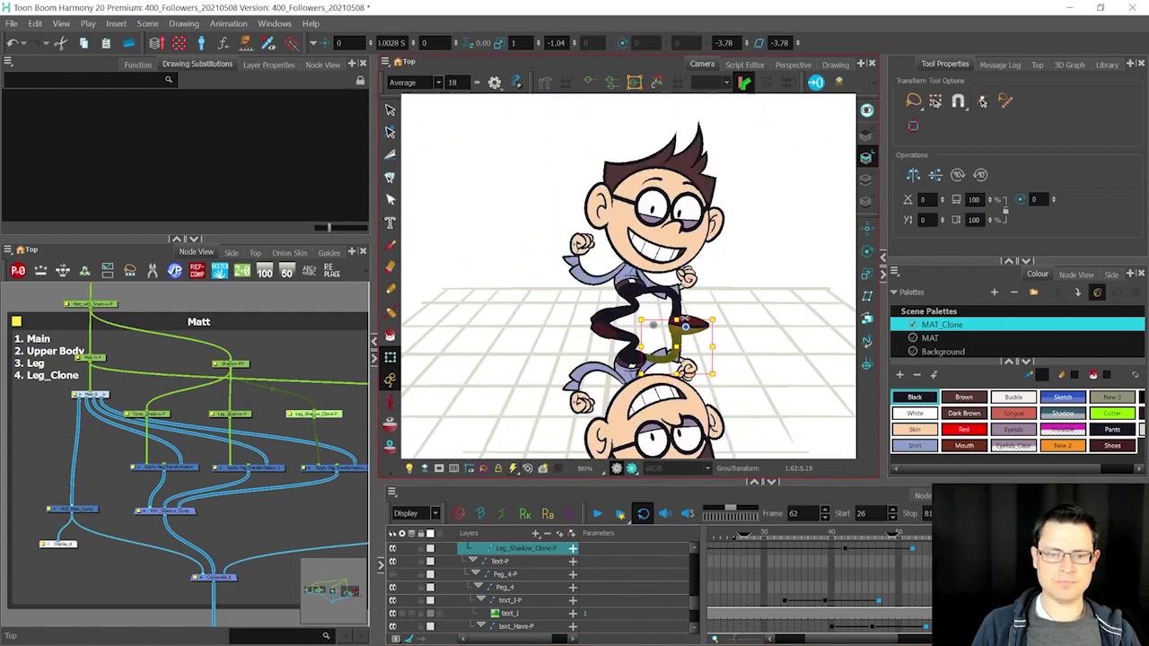
key("comma")
key("comma")
key("comma")
key("comma")
key("comma")
key("comma")
key("comma")
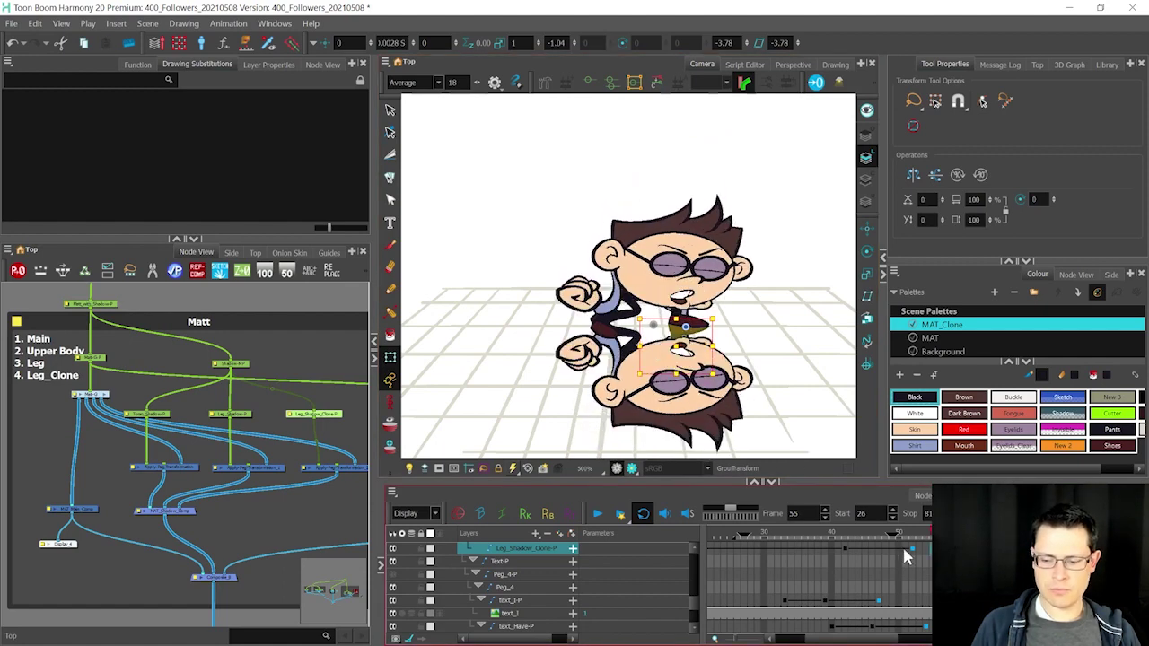
Step: Convert the Leg_Shadow_Clone-P keyframe at frame 42 to a stop-motion keyframe
key("comma")
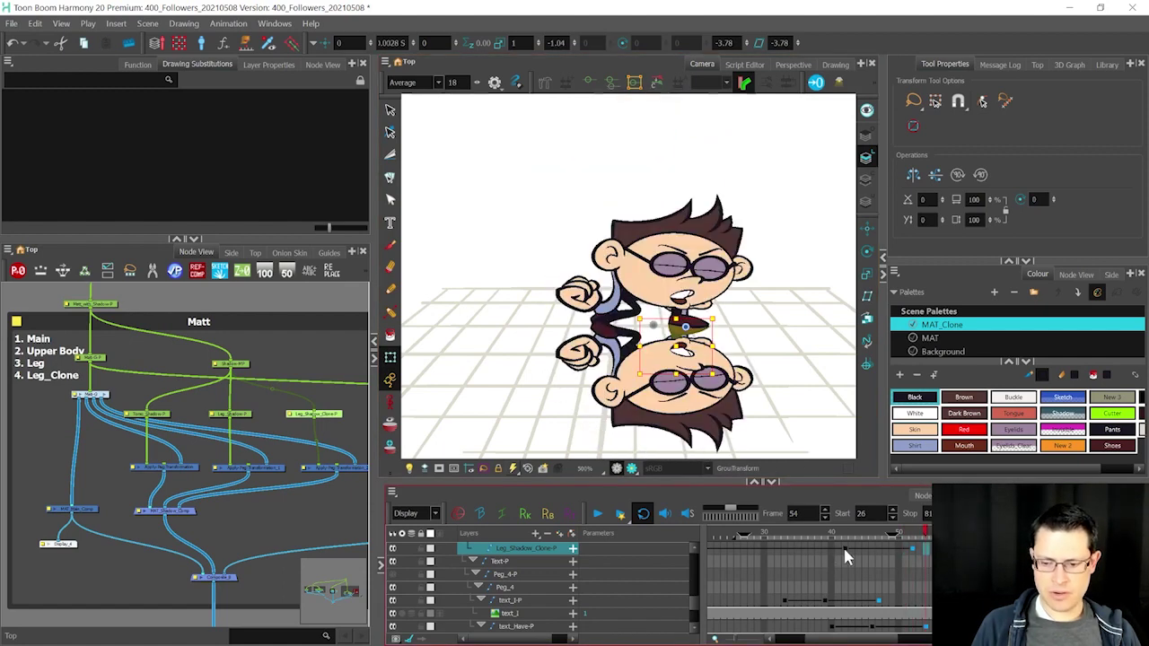
left_click(826, 546)
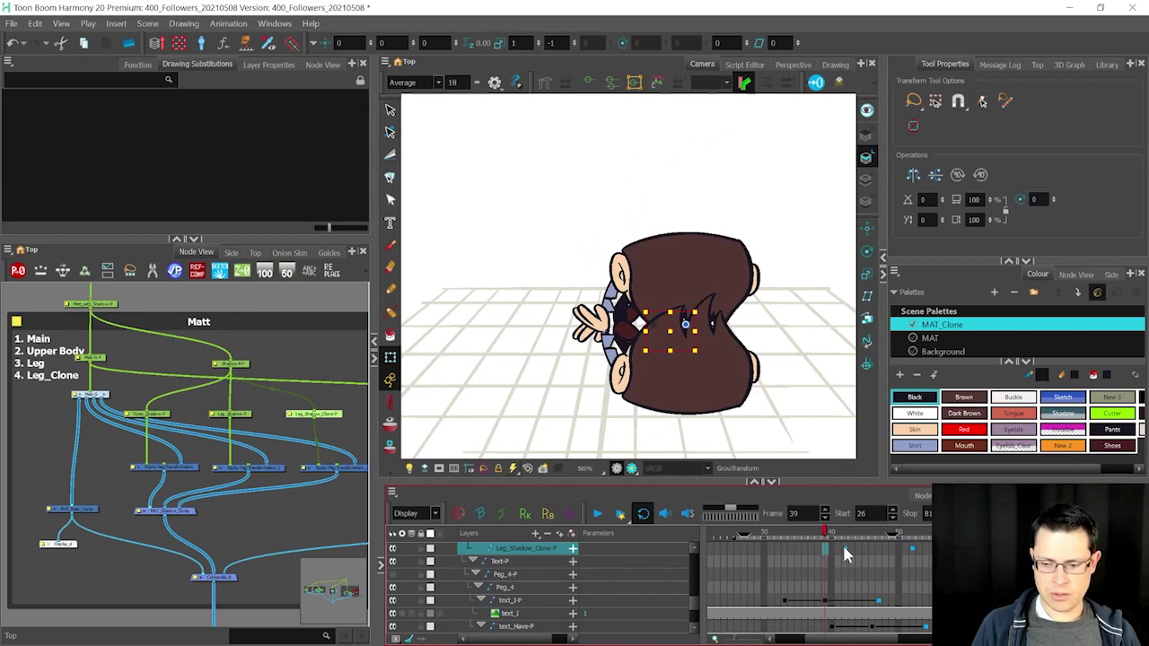
left_click(844, 548)
Step: At frame 26, lower Leg_Shadow_Clone-P, scale it vertically to about -0.87, skew it to about -1.21, and make the keyframe stop-motion
left_click_drag(845, 536, 740, 538)
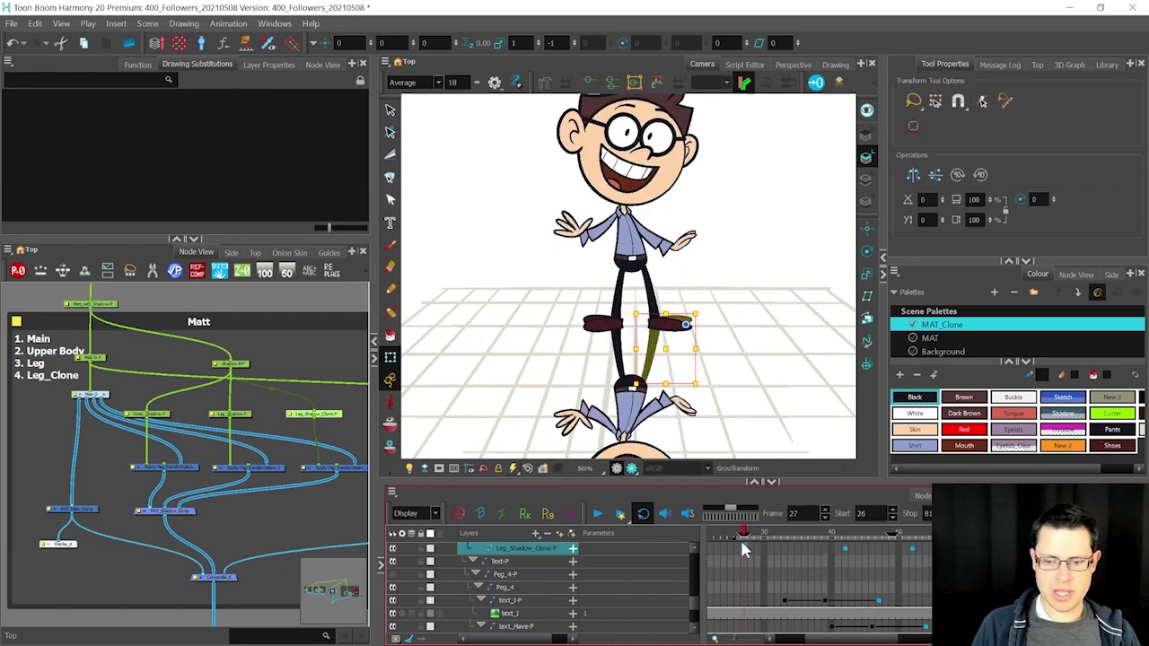
scroll(677, 334, "up", 3)
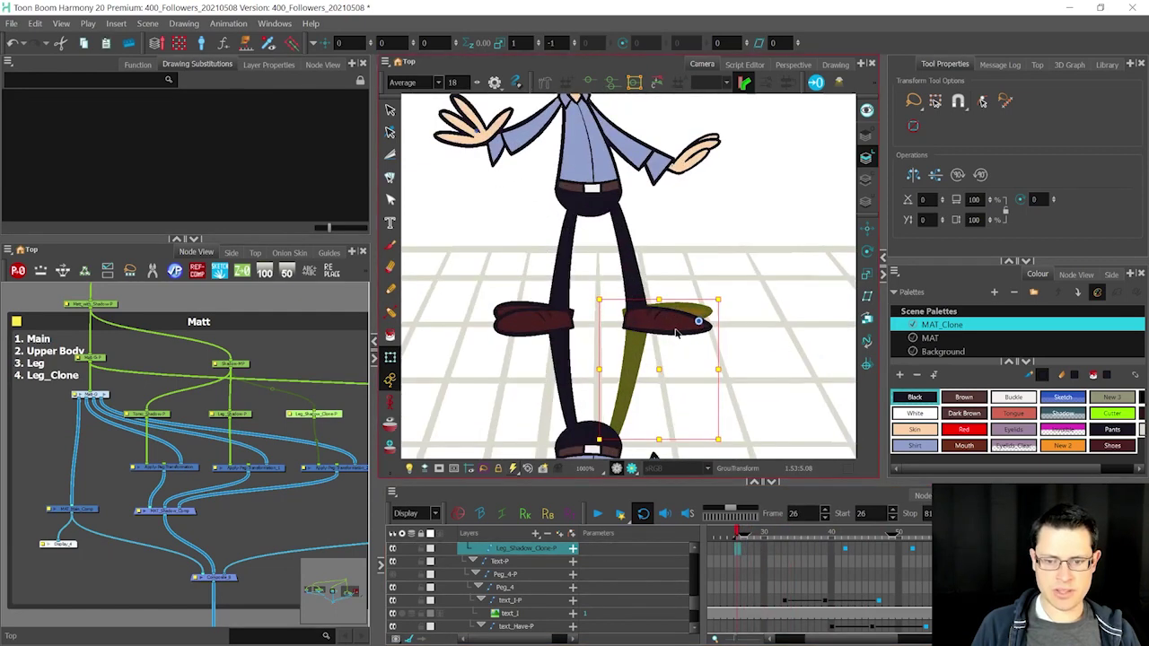
mouse_move(700, 339)
left_mouse_down()
mouse_move(698, 358)
mouse_move(713, 335)
left_mouse_up()
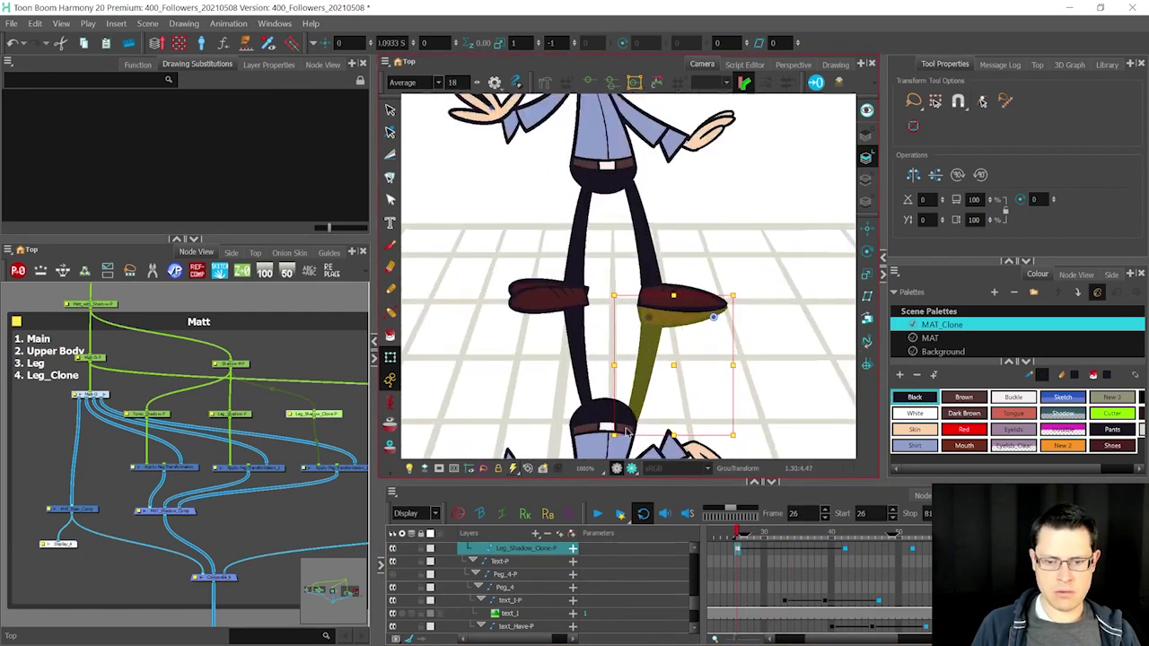
left_click_drag(615, 436, 613, 402)
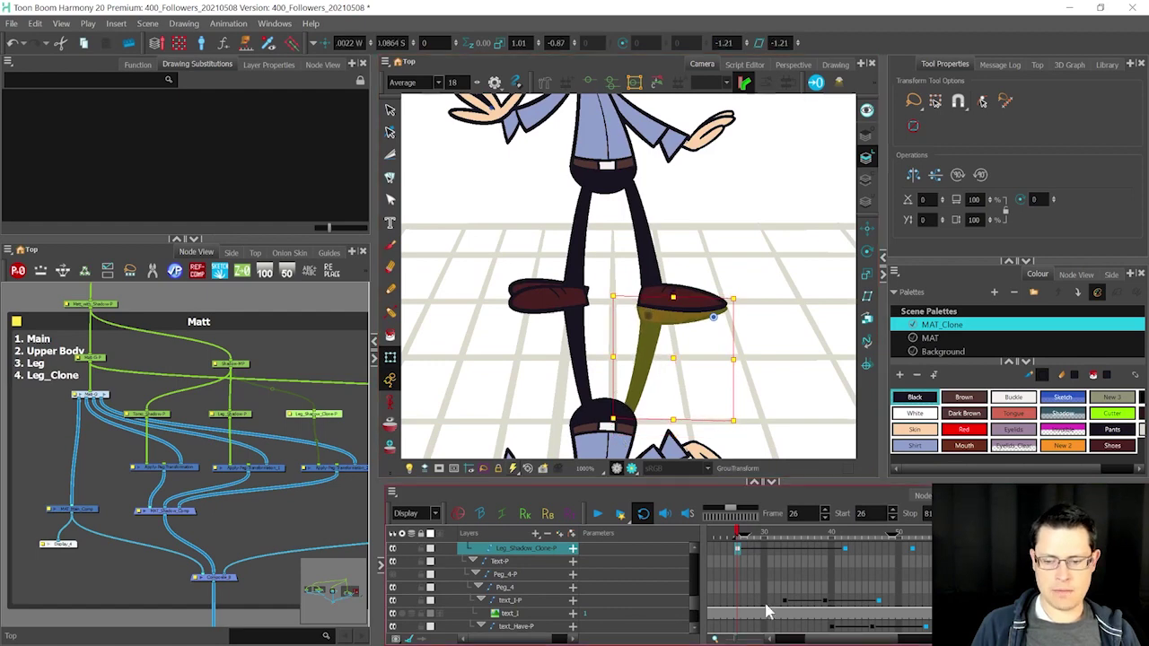
key("ctrl+k")
Step: Skew Leg_Shadow_Clone-P to about -12.25 at frame 34 so the mirrored foot lines up with the tilted real foot
left_click_drag(740, 543, 791, 543)
scroll(705, 339, "up", 1)
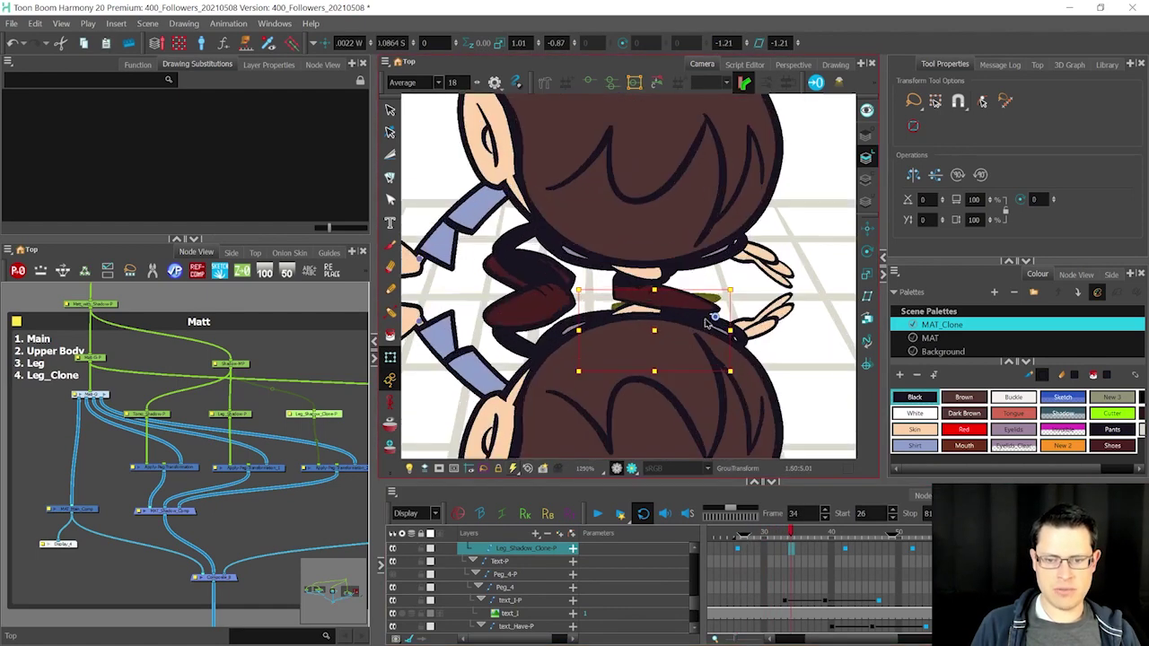
left_click_drag(569, 371, 587, 343)
Step: Step back to frame 32 and shift and skew Leg_Shadow_Clone-P so the mirrored sole follows the real foot
key("comma")
key("comma")
key("comma")
key("period")
key("period")
key("comma")
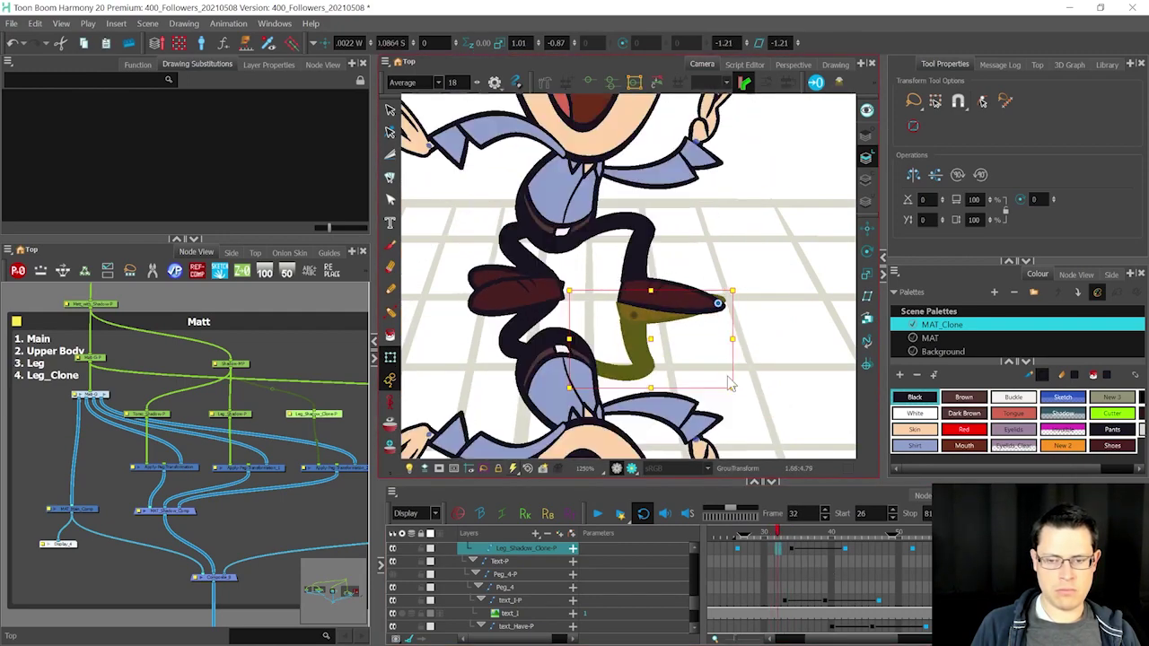
left_click_drag(724, 353, 724, 359)
left_click_drag(569, 334, 574, 311)
Step: Step through the frames following 32 and key Leg_Shadow_Clone-P's pose at frame 41, just before the stop-motion keyframe
key("period")
key("period")
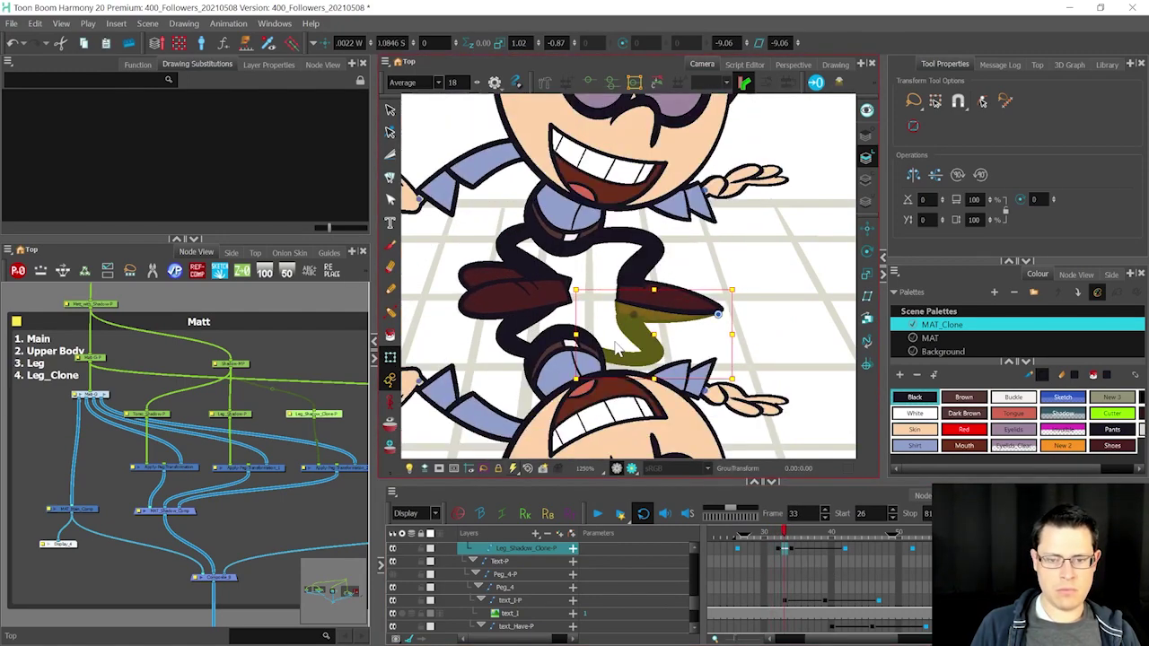
key("period")
key("period")
key("period")
key("period")
key("period")
key("period")
key("period")
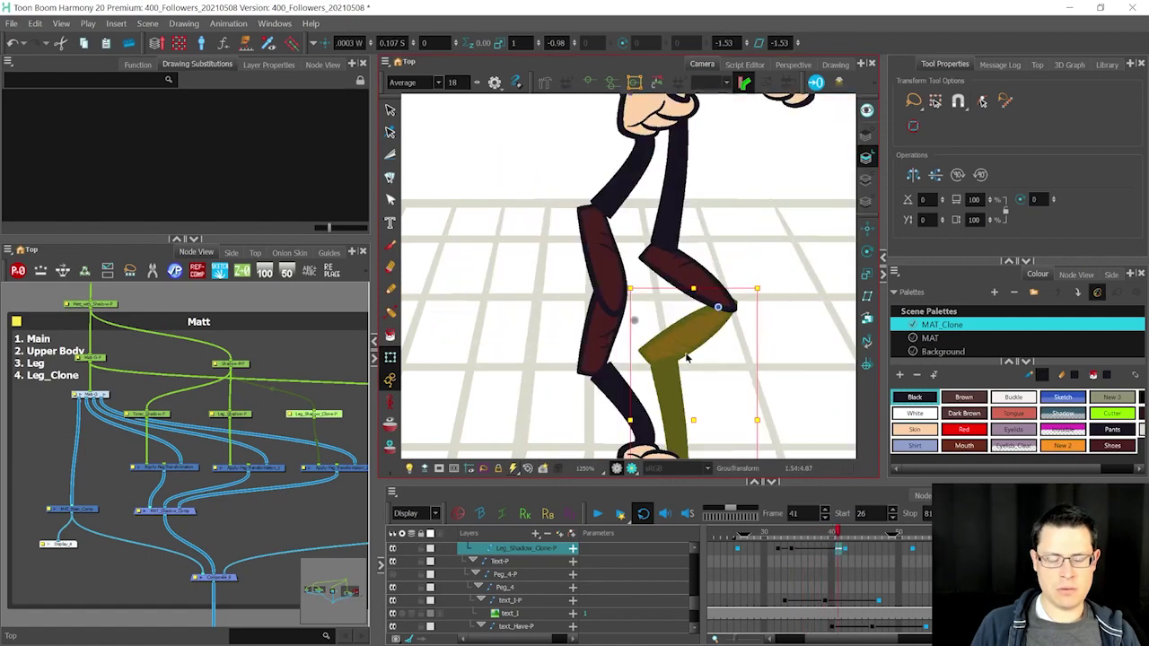
key("period")
key("period")
key("period")
key("period")
Step: Review the mirrored leg's motion frame by frame from frame 34 to frame 52
left_click(792, 548)
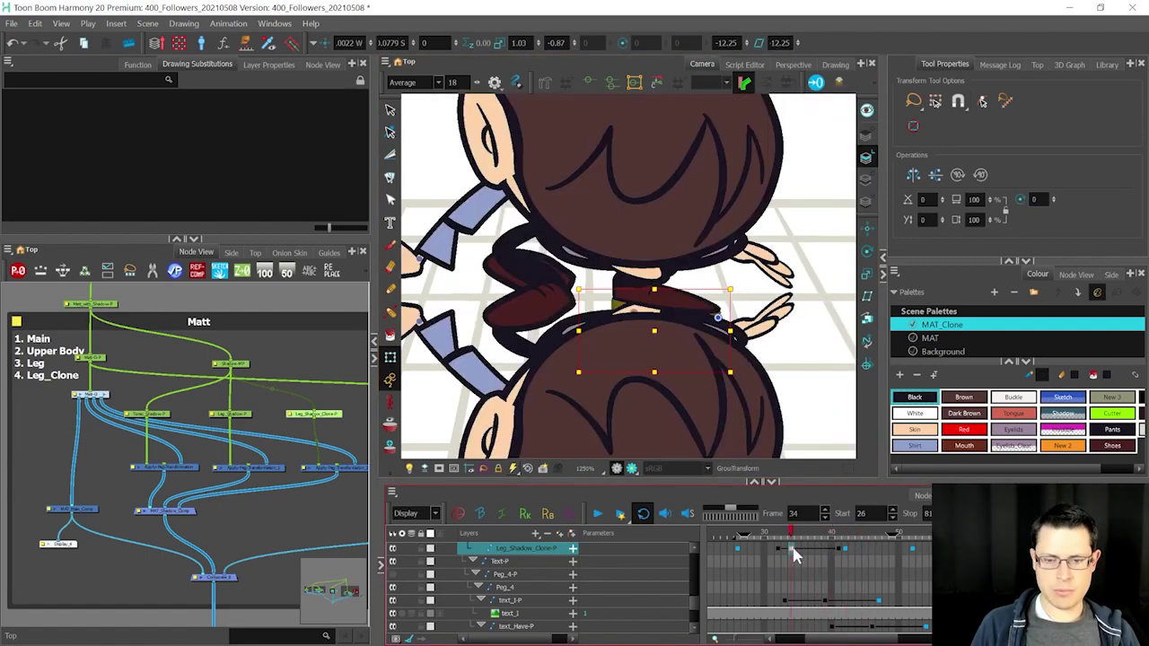
key("period")
key("period")
key("period")
key("period")
key("period")
key("period")
key("period")
key("period")
key("period")
key("period")
key("period")
key("period")
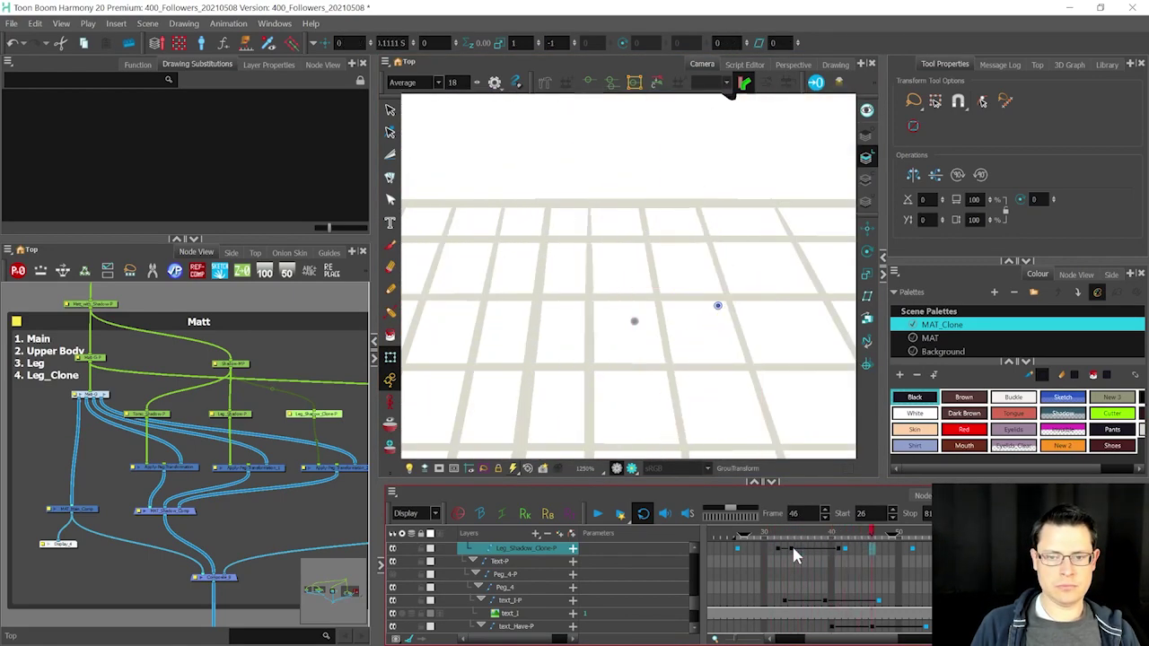
scroll(665, 393, "down", 4)
key("period")
key("period")
key("period")
key("period")
key("period")
key("period")
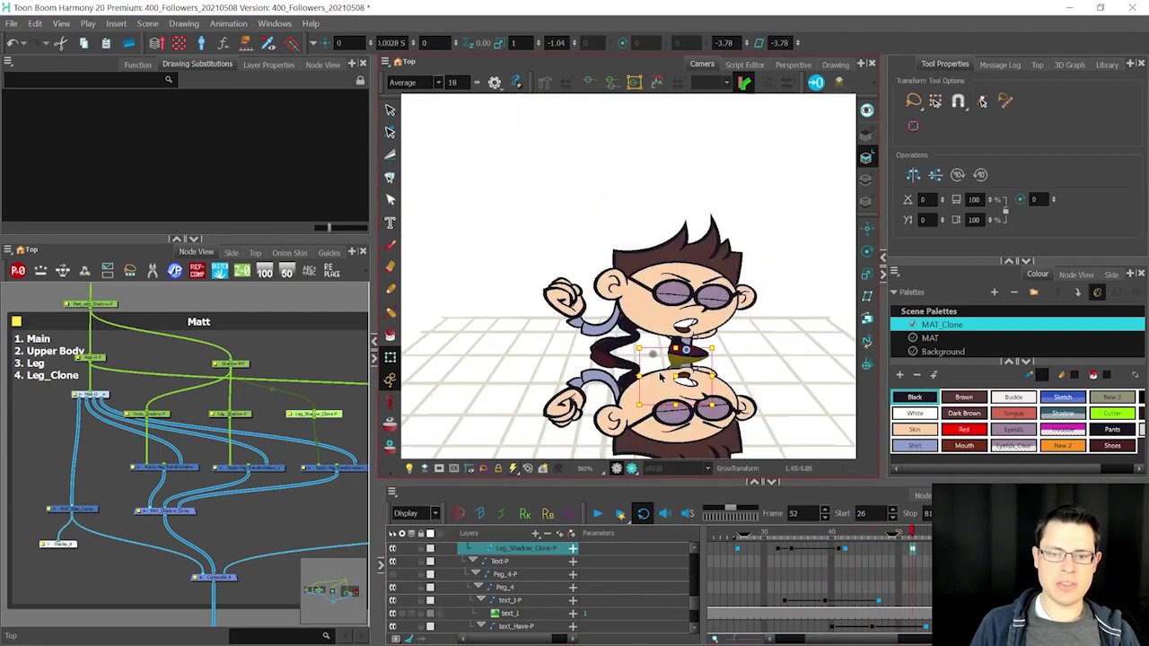
Step: Step back from frame 52 and forward to 58 with the whole character and reflection in view to check the shadow motion
scroll(660, 360, "down", 2)
key("comma")
key("comma")
scroll(664, 350, "down", 4)
key("comma")
key("comma")
key("period")
key("period")
key("period")
key("period")
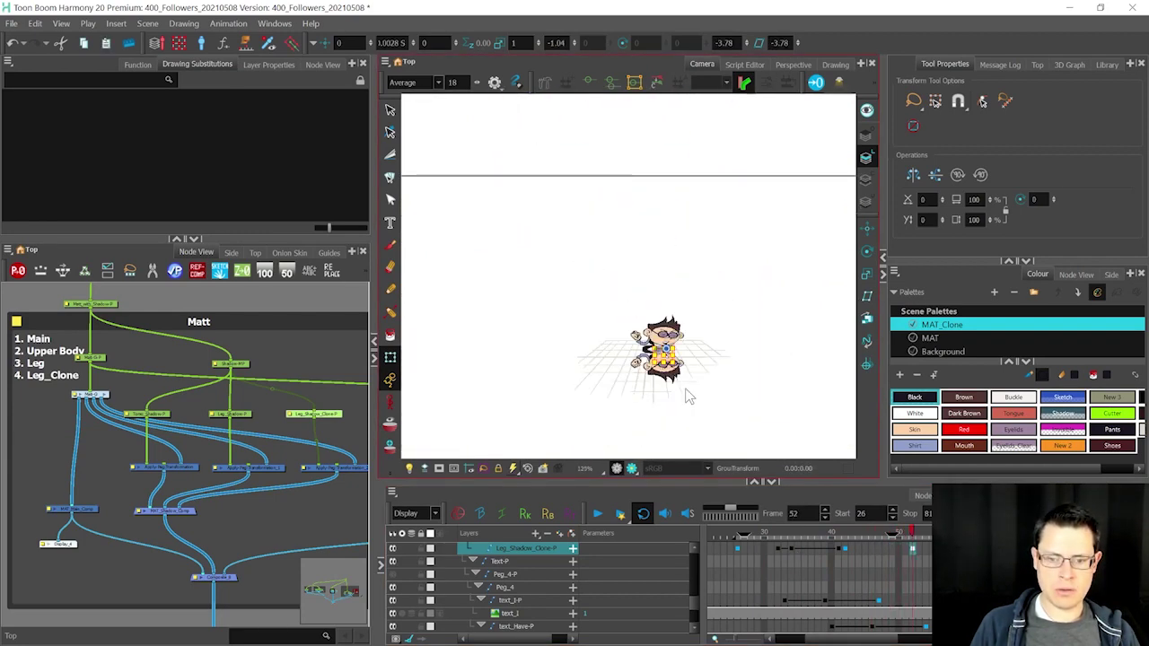
key("period")
key("period")
key("period")
key("period")
key("period")
key("period")
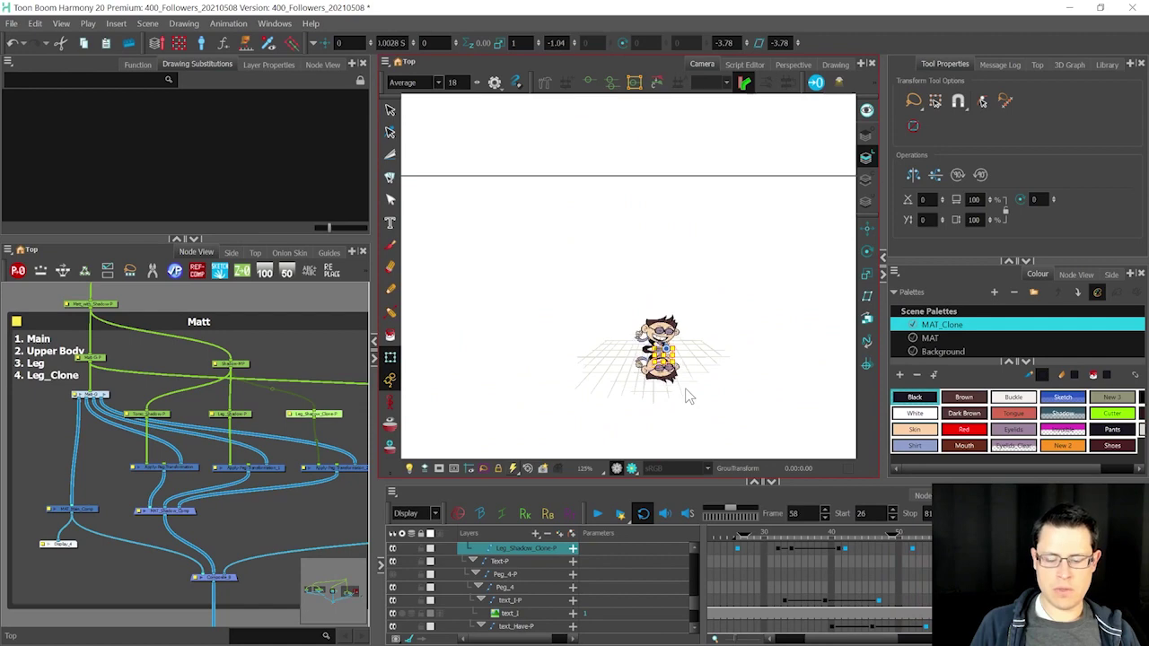
Step: Select the Leg_Shadow-P peg in the Matt node group and go to frame 26
left_click(612, 345)
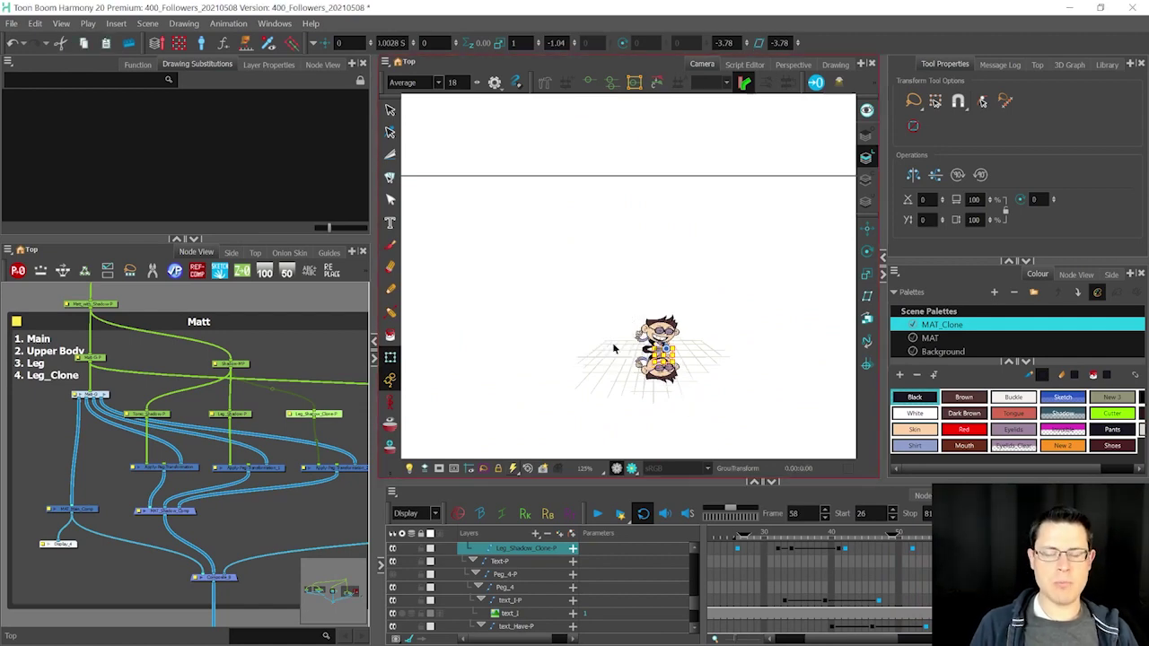
scroll(655, 357, "up", 3)
scroll(677, 339, "up", 10)
left_click(629, 330)
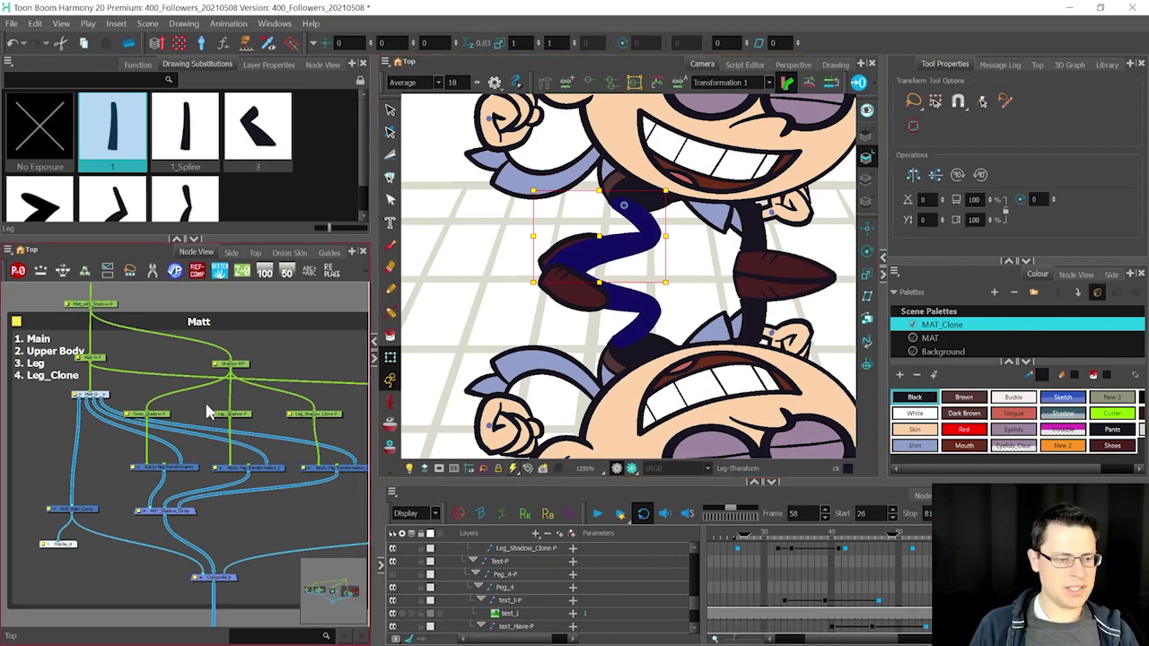
left_click(240, 423)
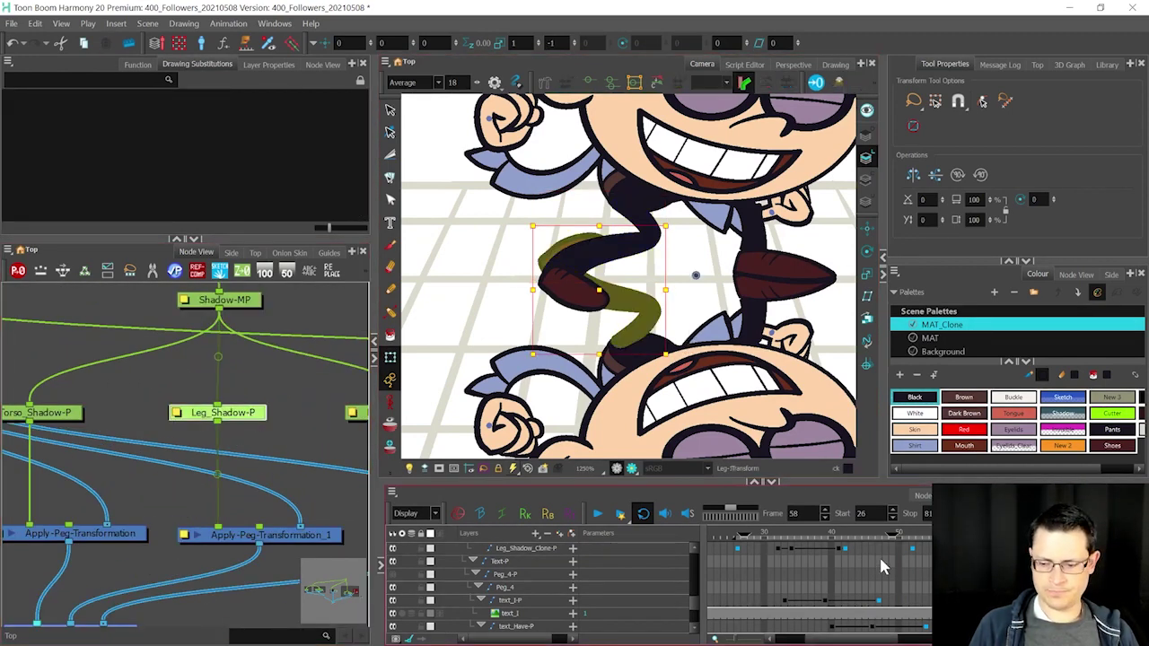
scroll(881, 565, "up", 1)
left_click_drag(848, 546, 786, 539)
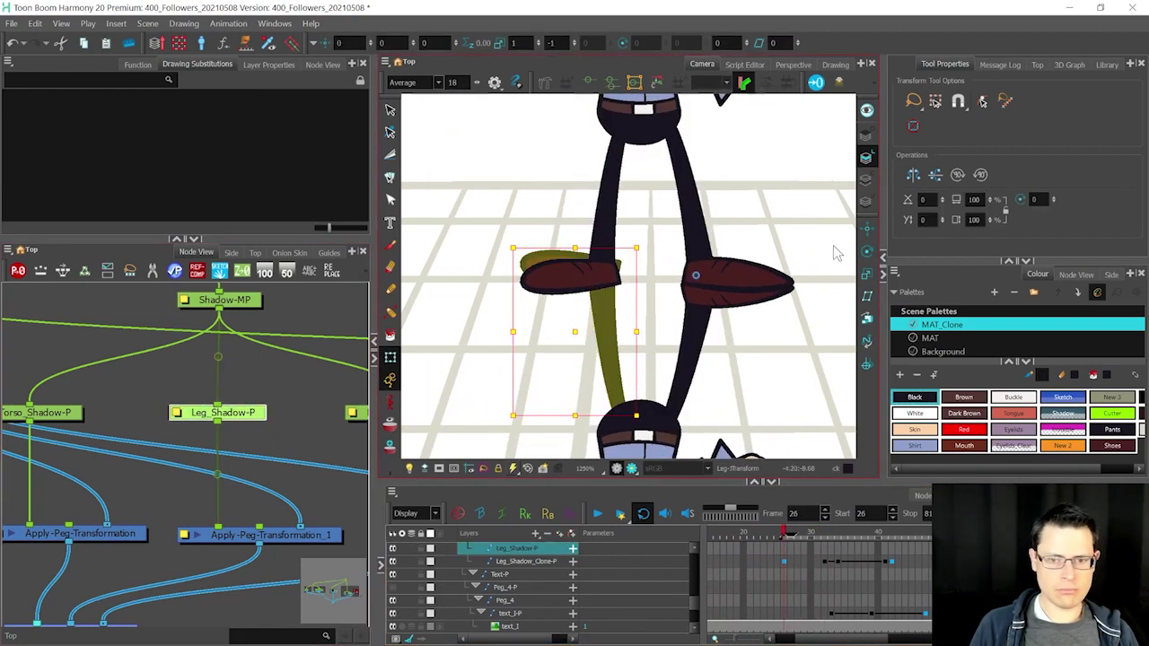
Step: Move Leg_Shadow-P's pivot to the heel of the bent foot on the rear leg
left_click(866, 251)
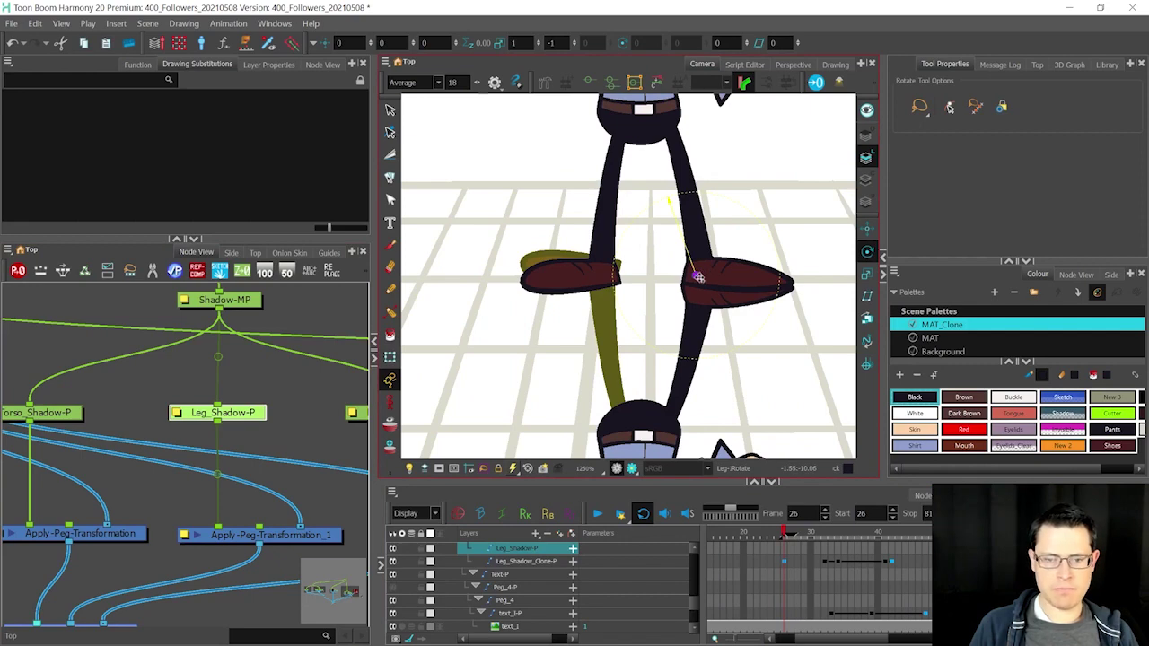
left_click_drag(699, 278, 619, 266)
scroll(600, 269, "up", 2)
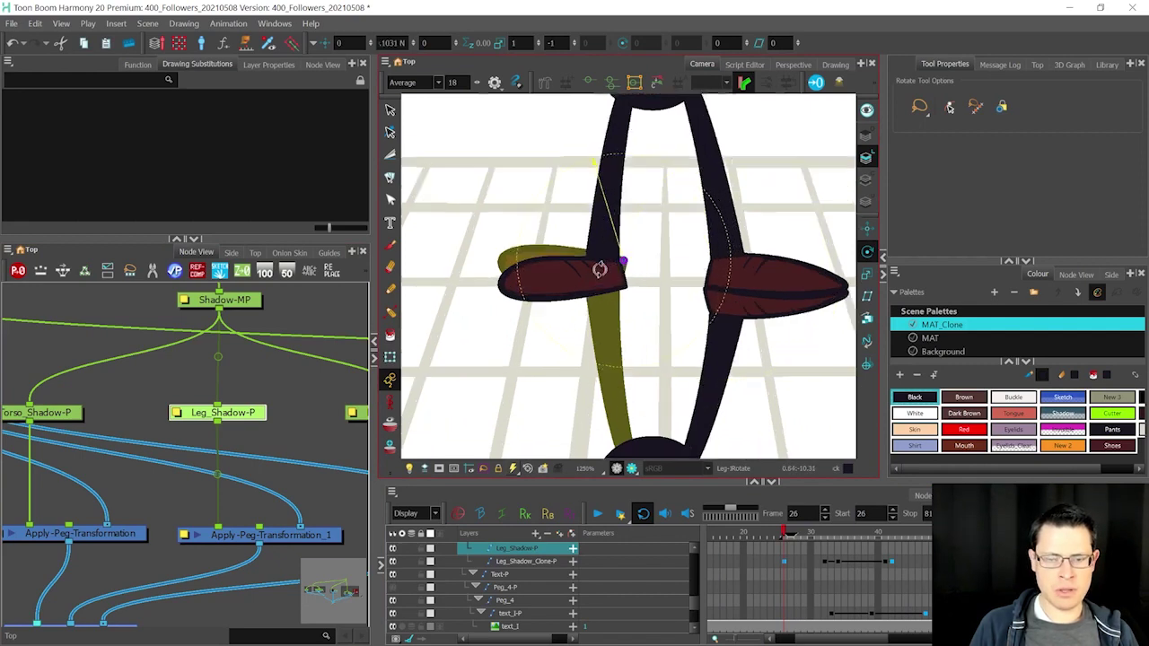
scroll(599, 269, "up", 3)
scroll(655, 202, "down", 2)
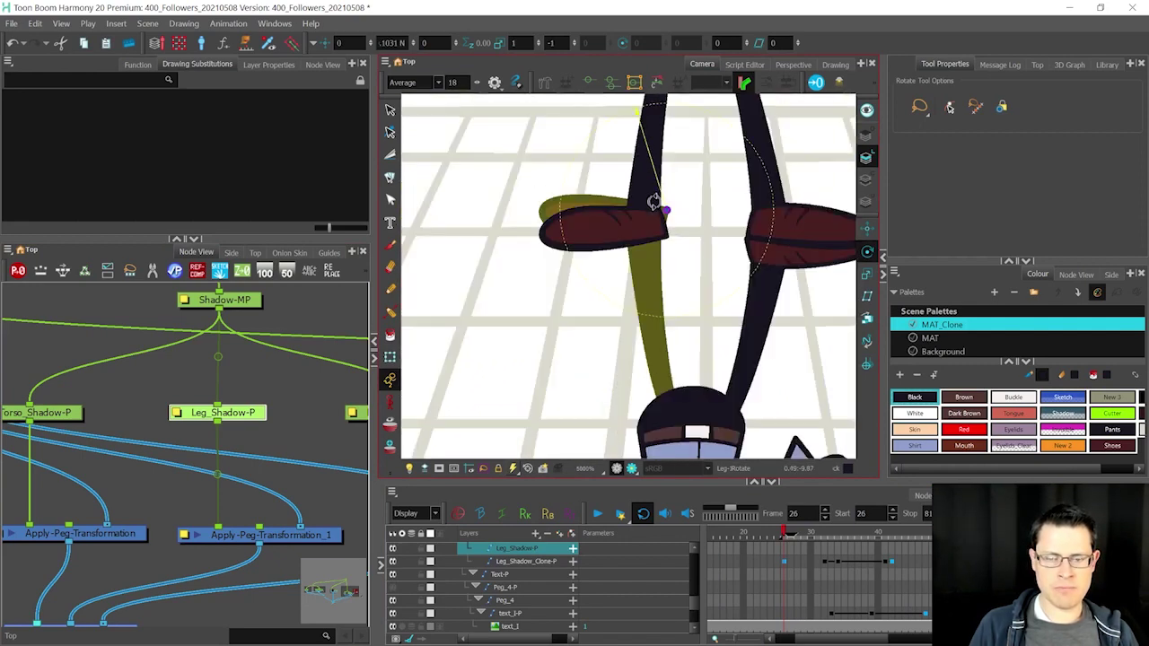
Step: At frame 26, shift Leg_Shadow-P down to meet the real sole, scale it vertically to about -0.9 and skew it about 4.71
key("shift+t")
scroll(632, 241, "down", 2)
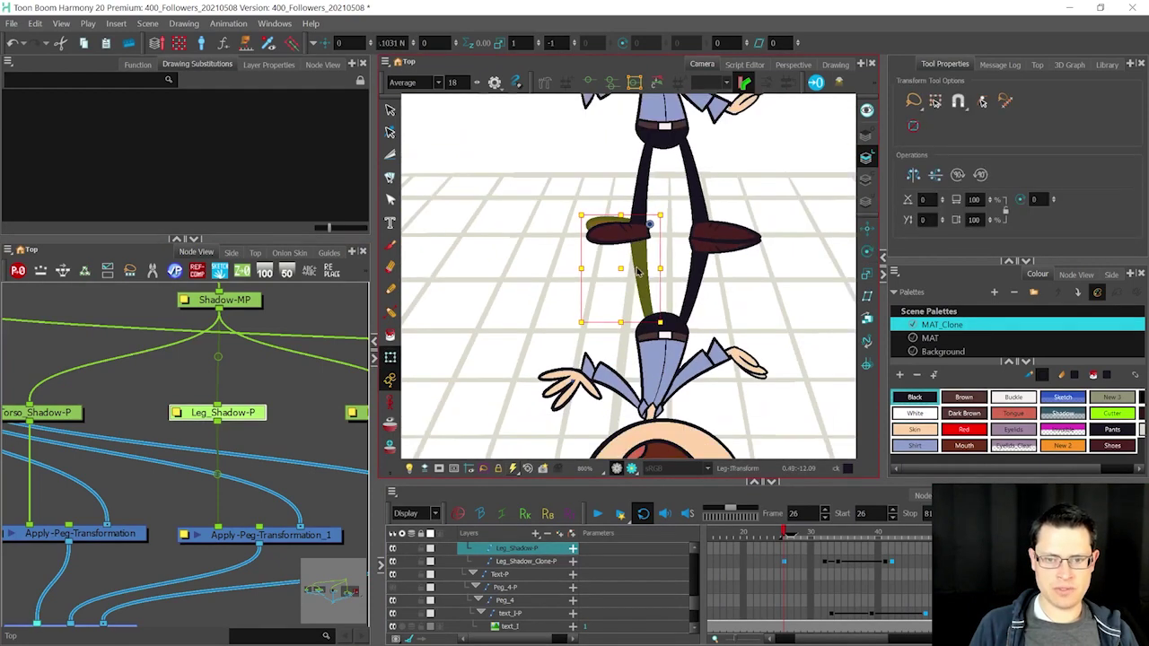
scroll(637, 270, "up", 2)
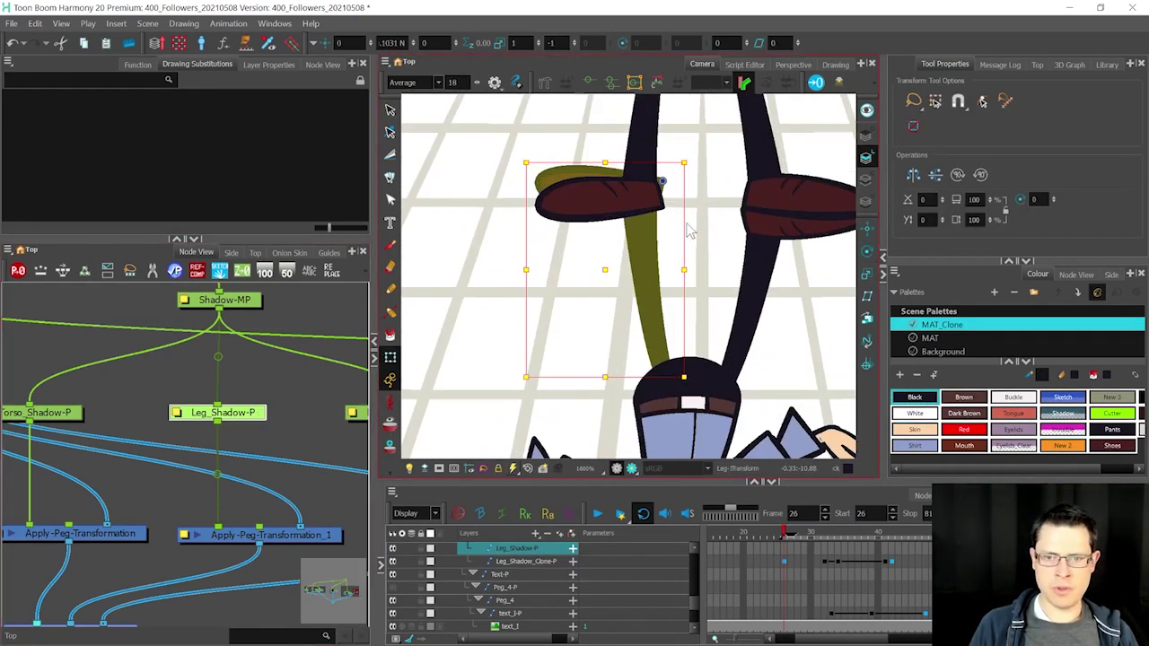
left_click_drag(667, 220, 667, 247)
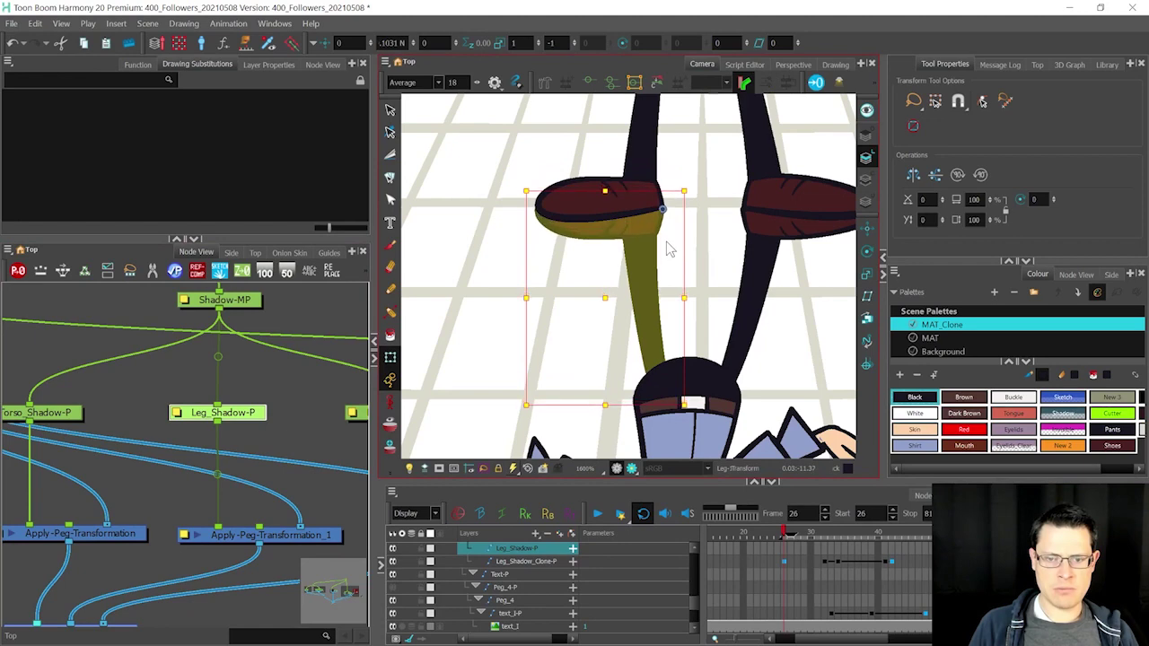
left_click_drag(606, 406, 615, 387)
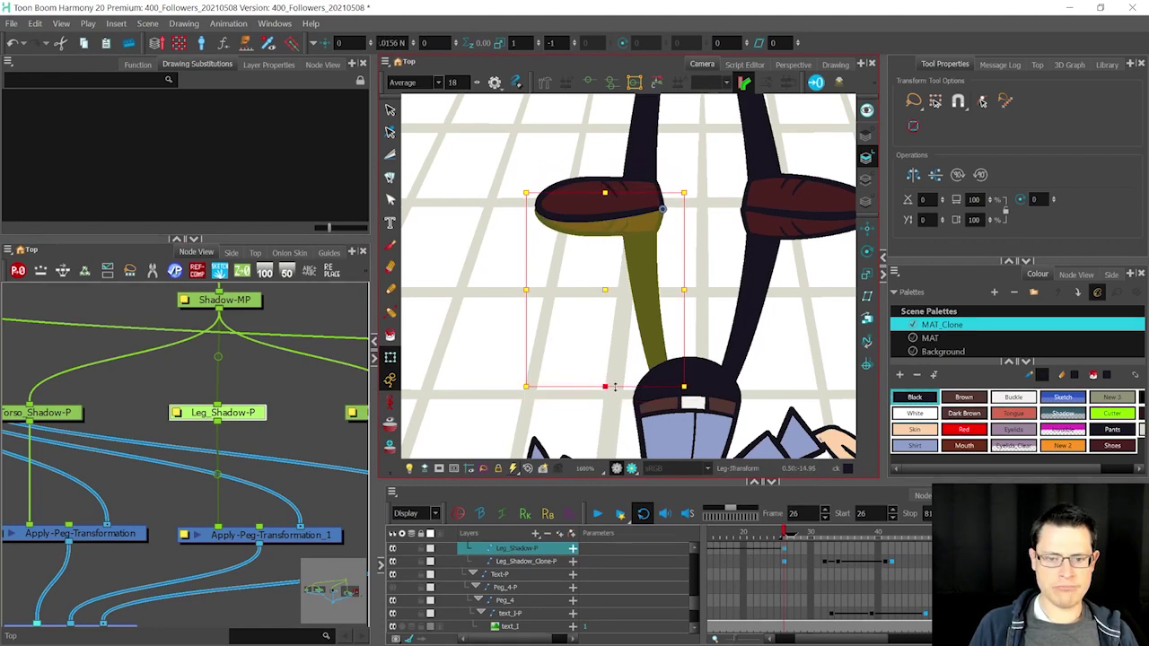
left_click_drag(525, 321, 528, 332)
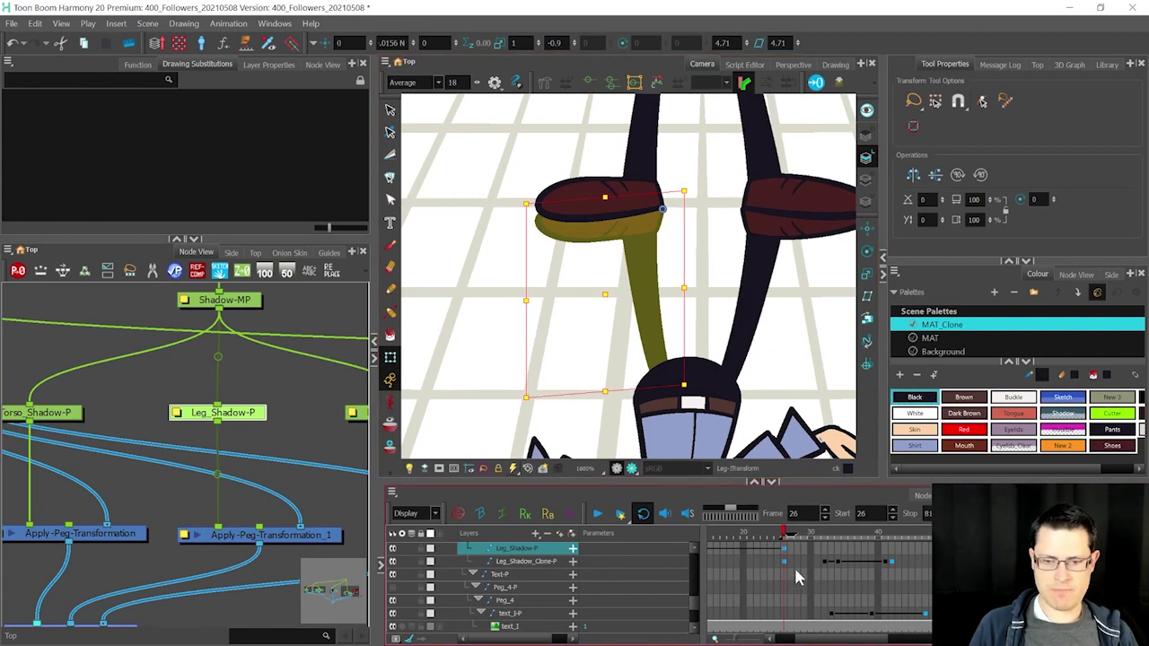
Step: Widen the Camera and Timeline area and move the playhead to frame 32
left_click(810, 549)
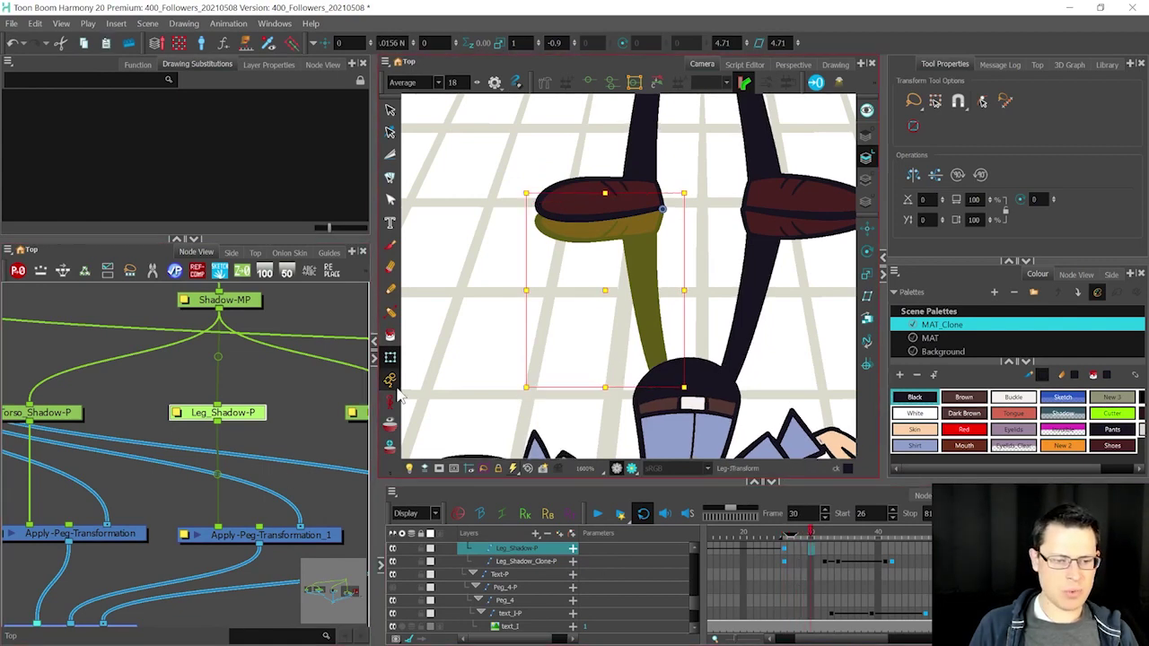
left_click_drag(374, 386, 284, 386)
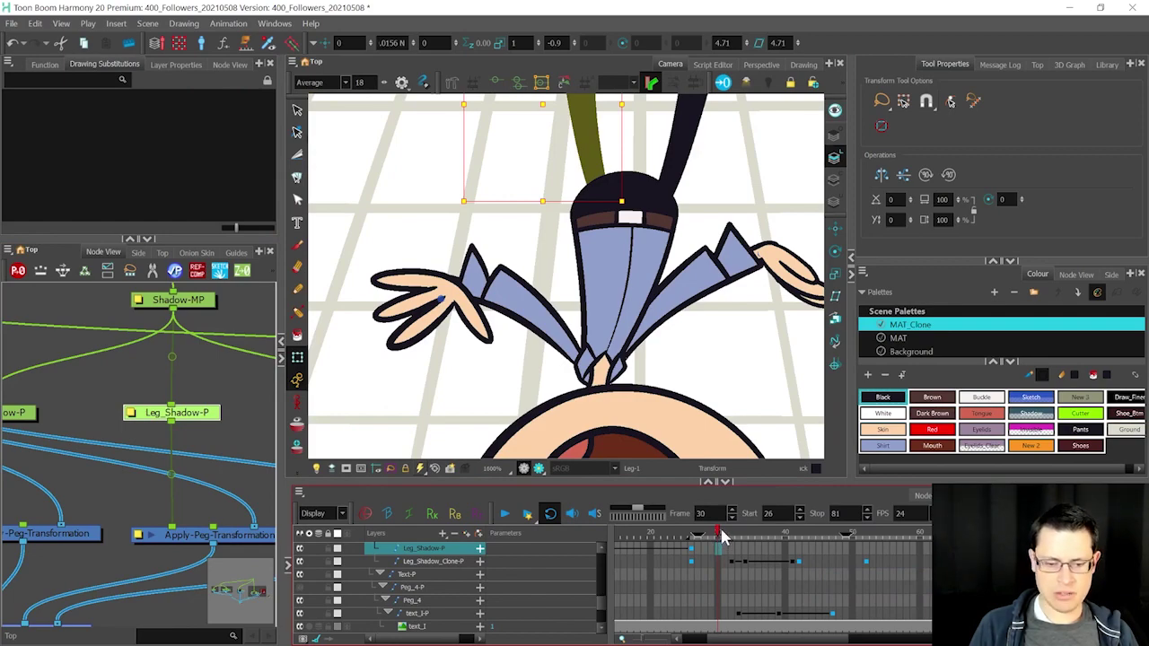
left_click_drag(724, 537, 734, 535)
Step: Step back and forth through the frames around 32 to compare the mirrored leg's sole with the real foot
scroll(560, 328, "down", 4)
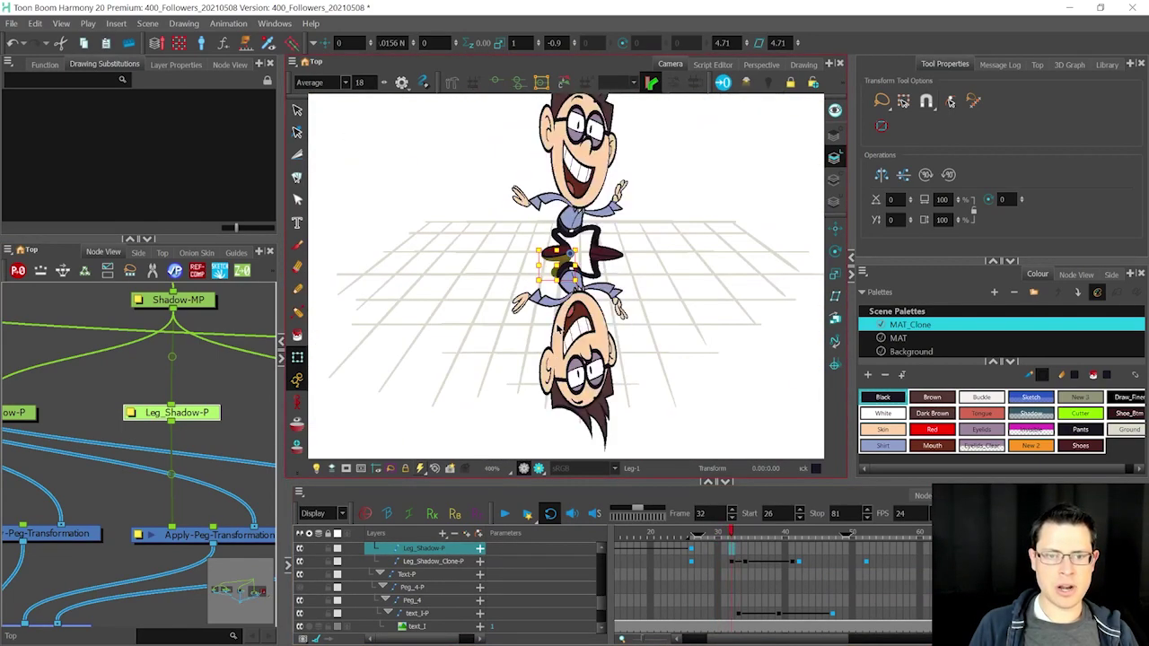
key("comma")
key("comma")
scroll(576, 305, "up", 2)
key("period")
key("period")
key("period")
key("period")
key("comma")
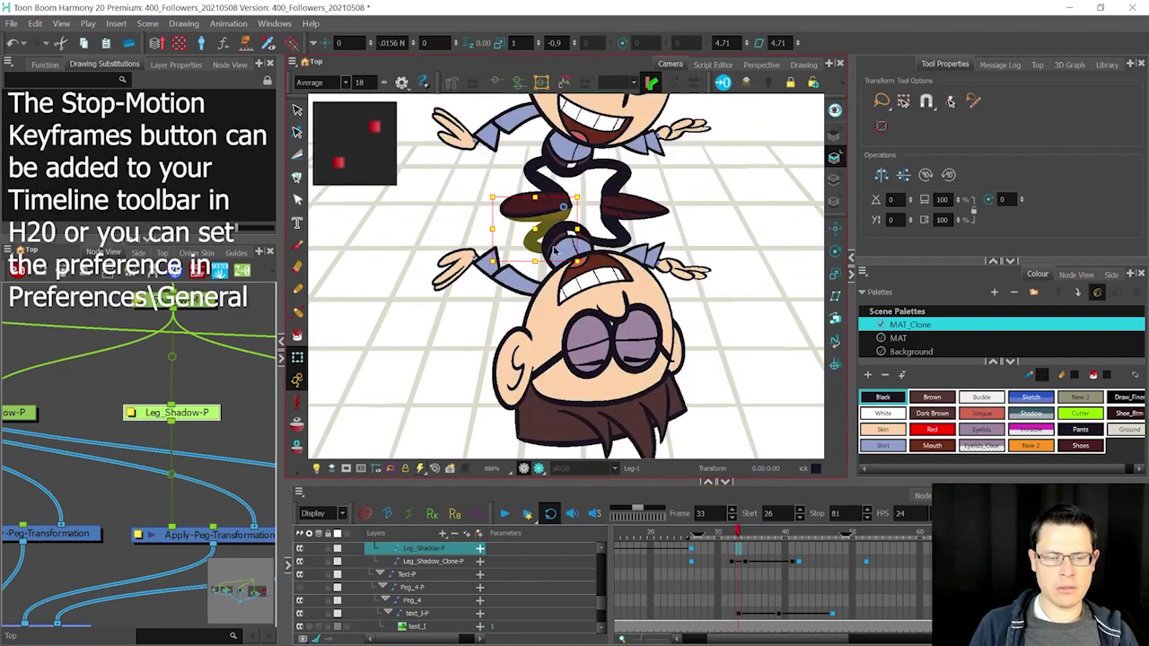
Step: At frame 34, shift Leg_Shadow-P down and skew it to about 17.71 so the mirrored sole follows the tilted foot
scroll(548, 229, "up", 3)
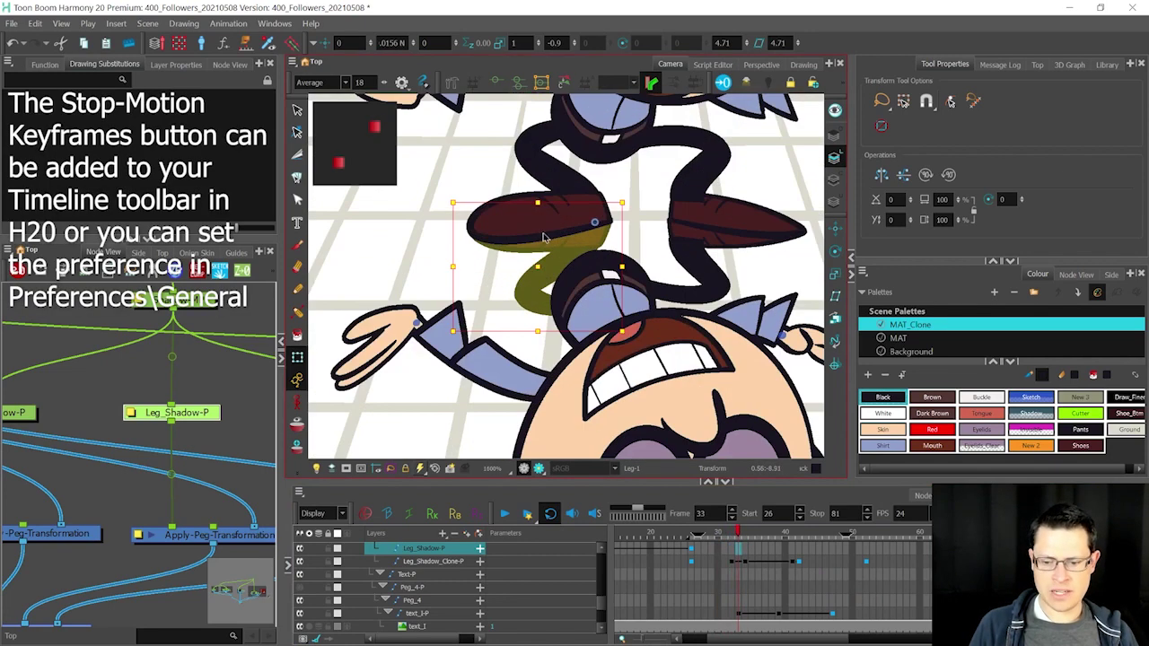
key("period")
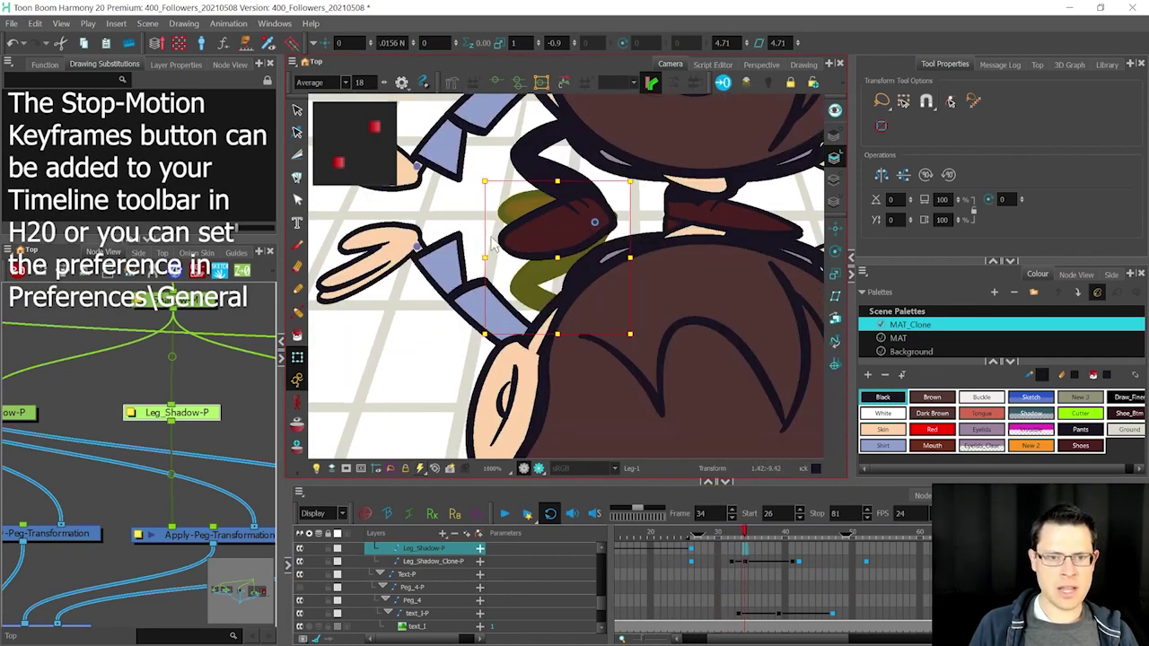
left_click_drag(582, 210, 584, 221)
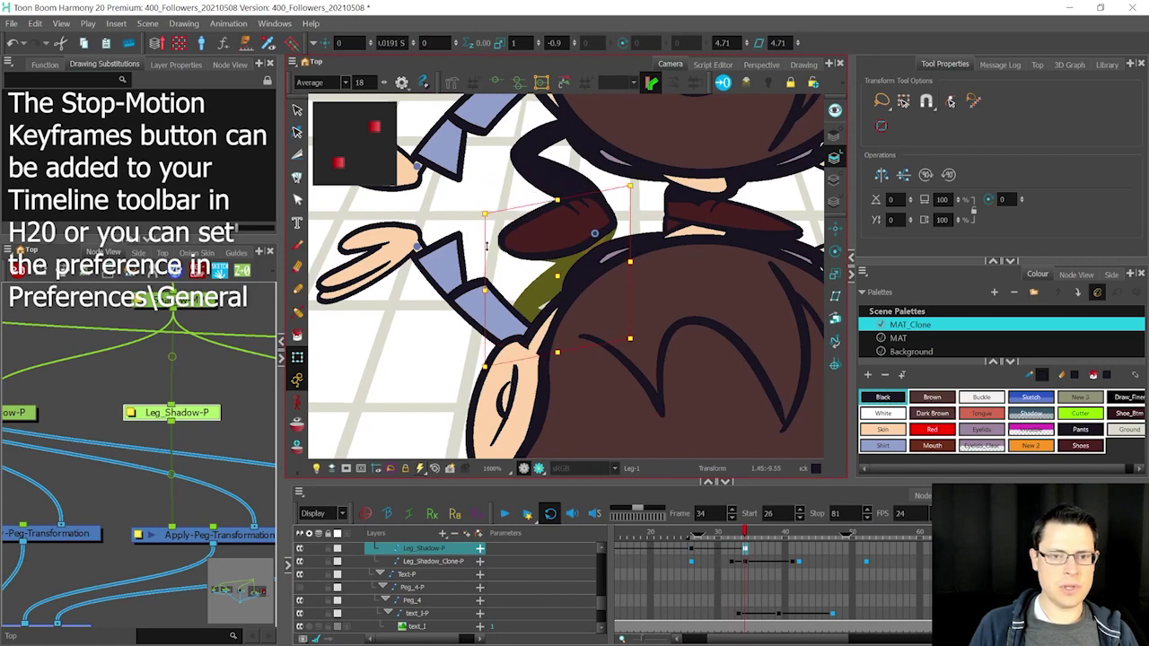
Step: At frame 37, shift Leg_Shadow-P down so the mirrored foot sits beneath the real foot
key("period")
key("period")
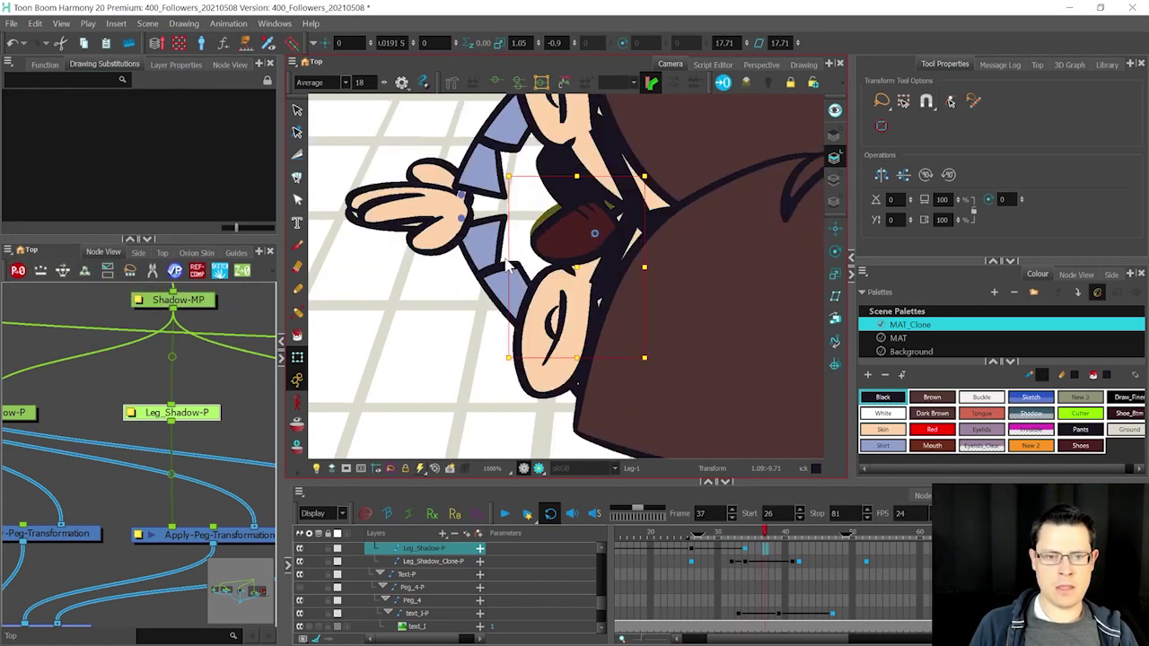
left_click_drag(582, 211, 578, 231)
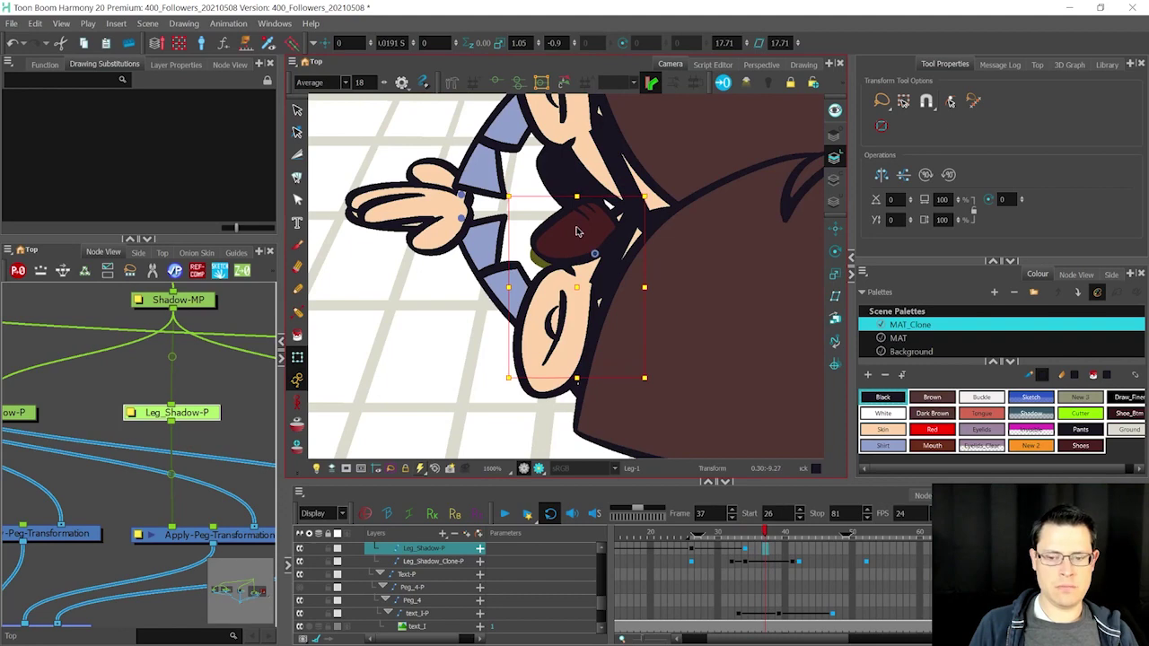
Step: At frame 38, squash Leg_Shadow-P vertically to about -0.54 and skew it to about -9.27 to match the foot's angle
key("period")
key("period")
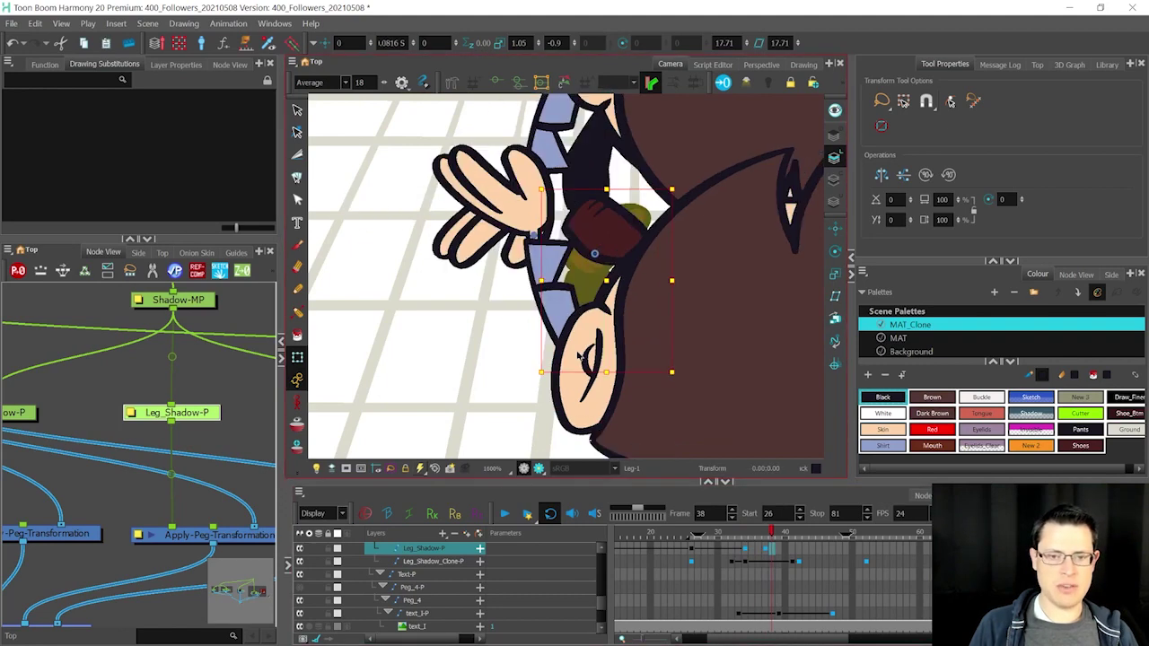
key("comma")
key("comma")
key("period")
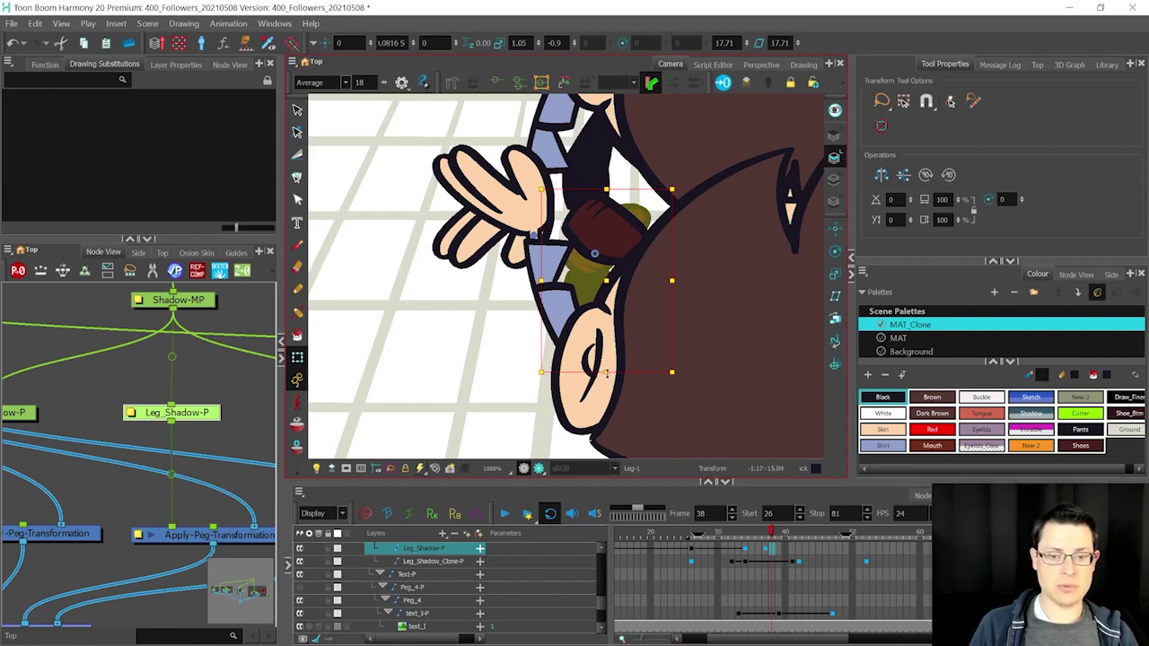
left_click_drag(606, 373, 619, 255)
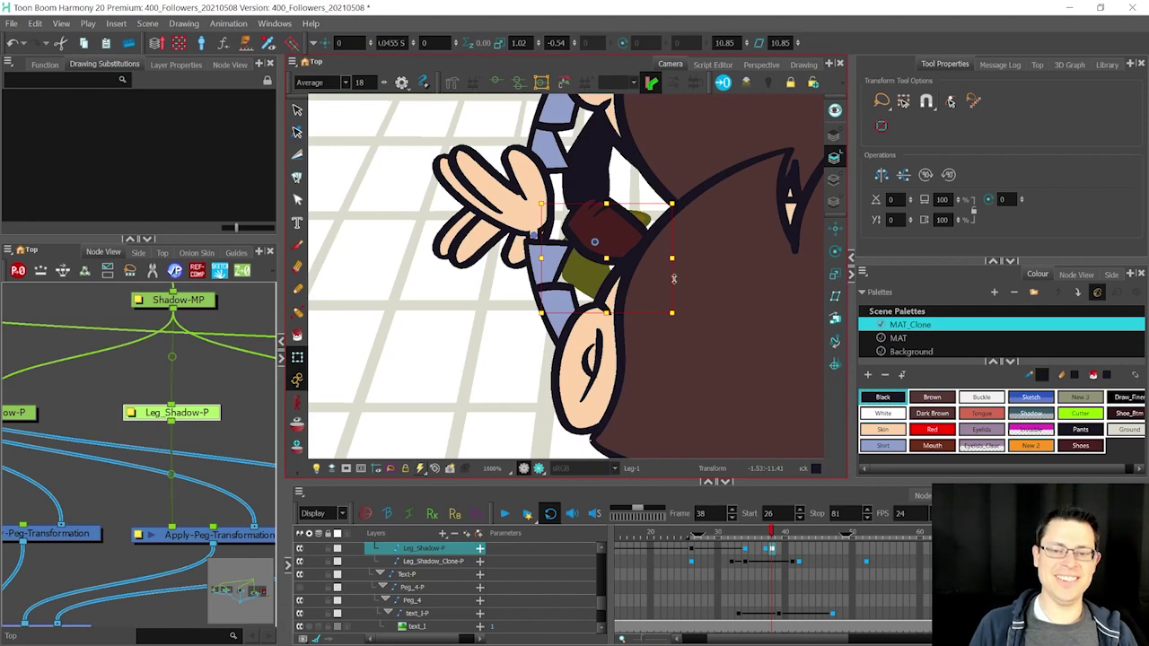
left_click_drag(672, 278, 672, 306)
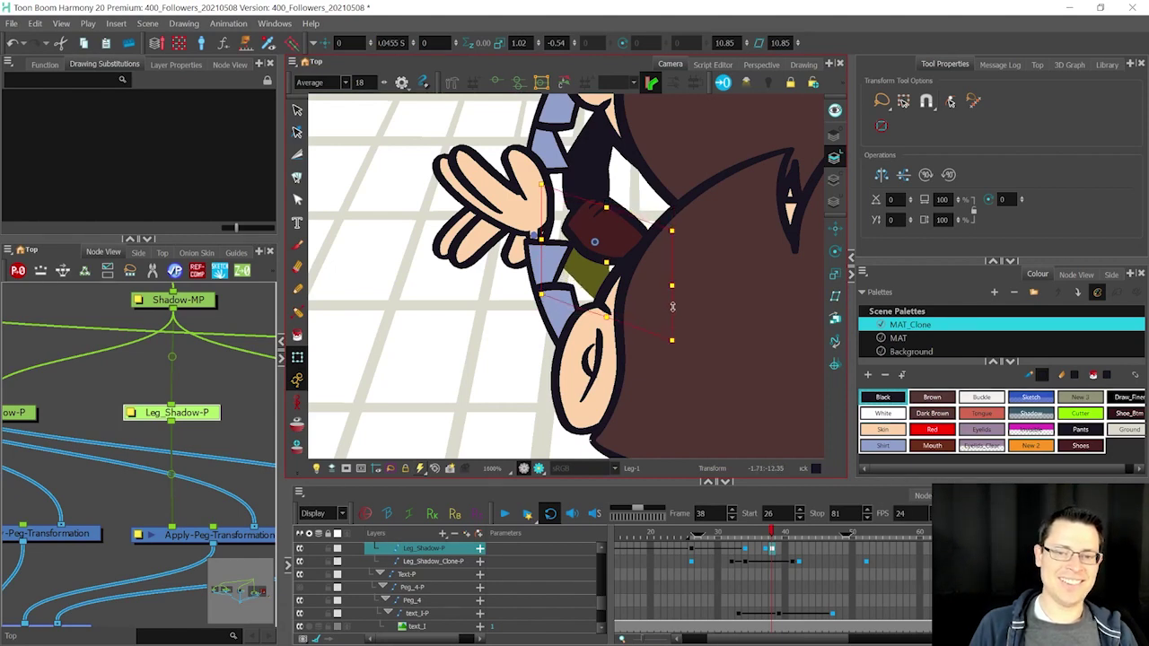
Step: Step forward from frame 38 to frame 42 to check how the mirrored leg follows the lifting foot
key("period")
key("period")
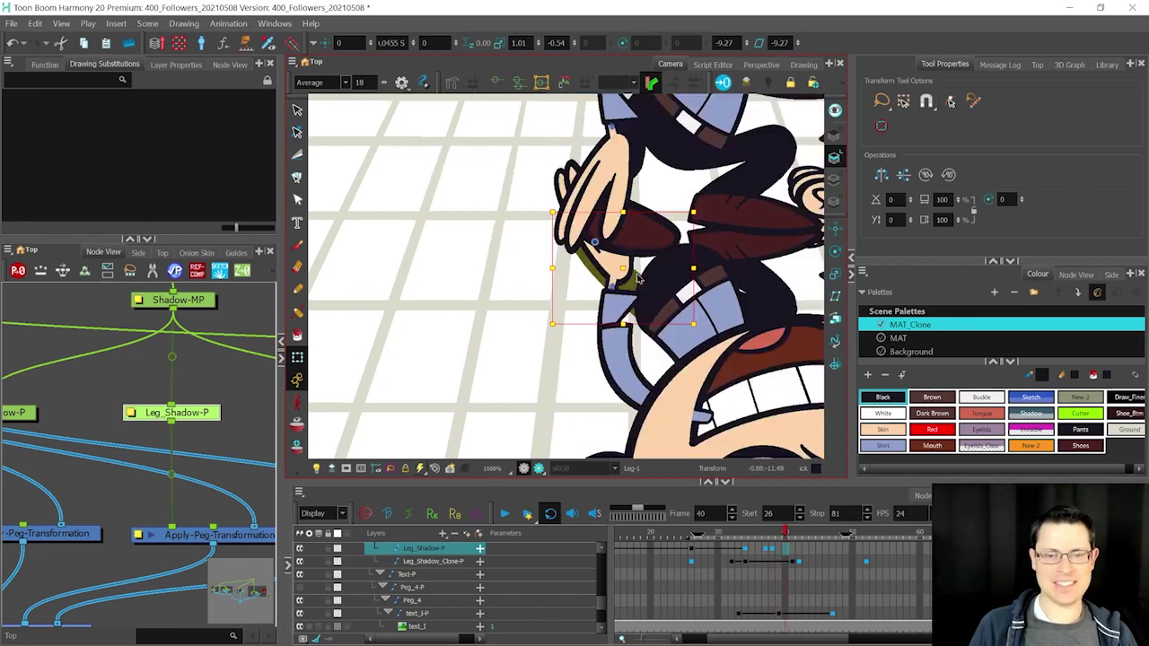
scroll(637, 280, "down", 8)
key("period")
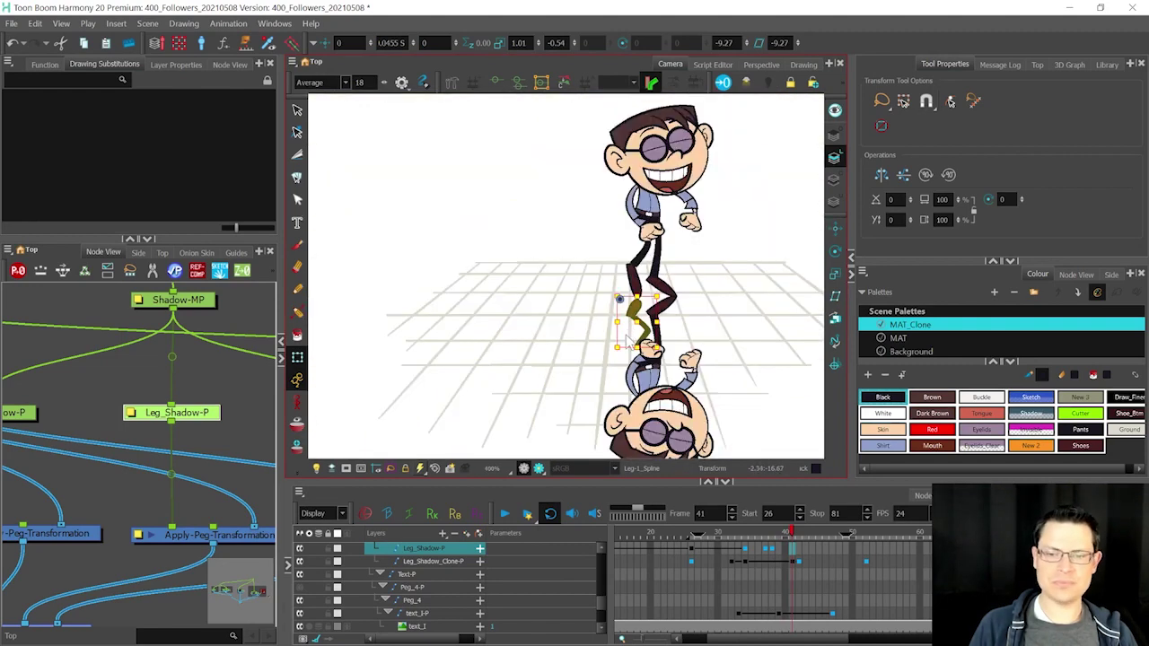
scroll(625, 336, "up", 4)
key("period")
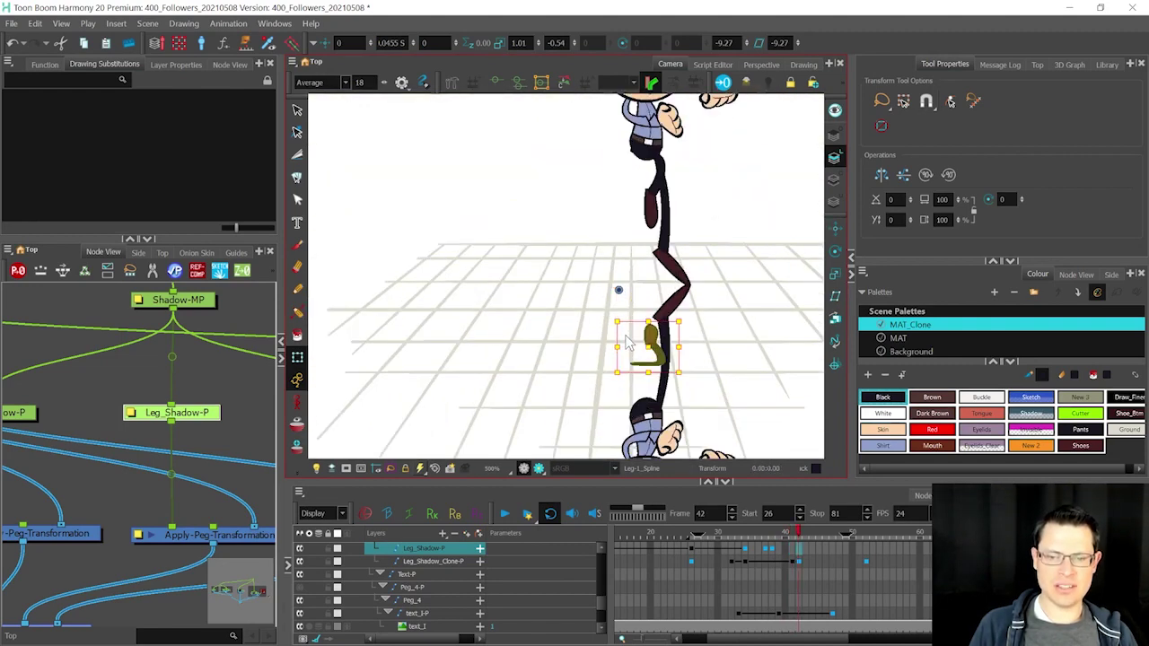
Step: At frame 41, move Leg_Shadow-P's pivot to the mirrored toe, stretch the leg vertically to about -0.71, and advance to frame 42
key("comma")
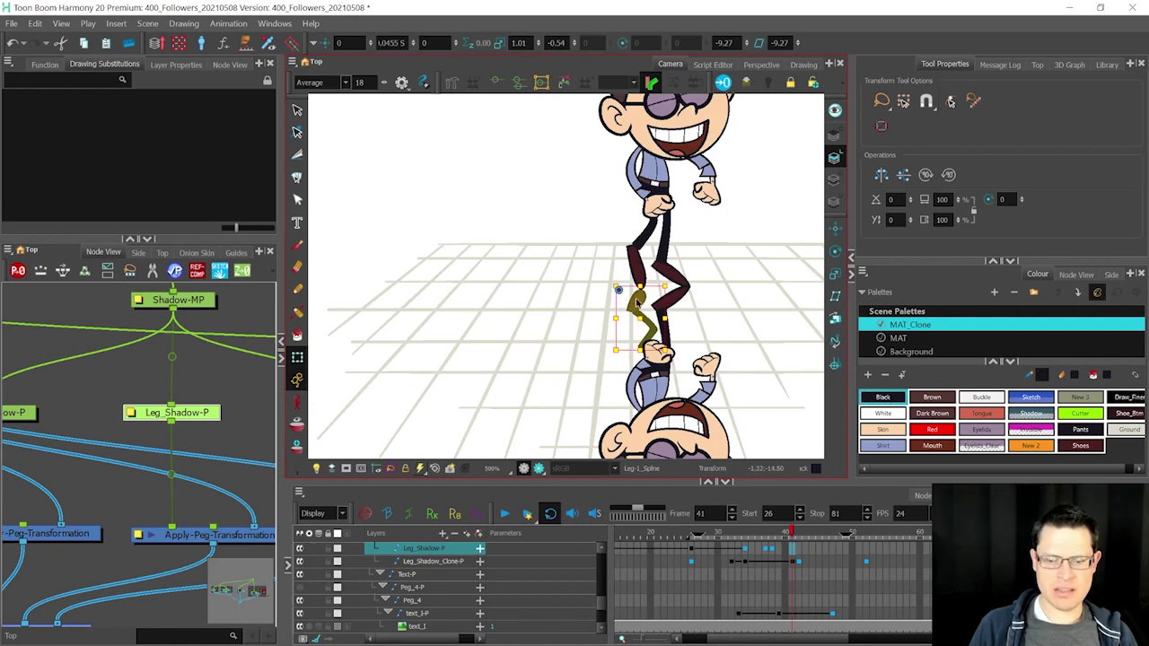
key("r")
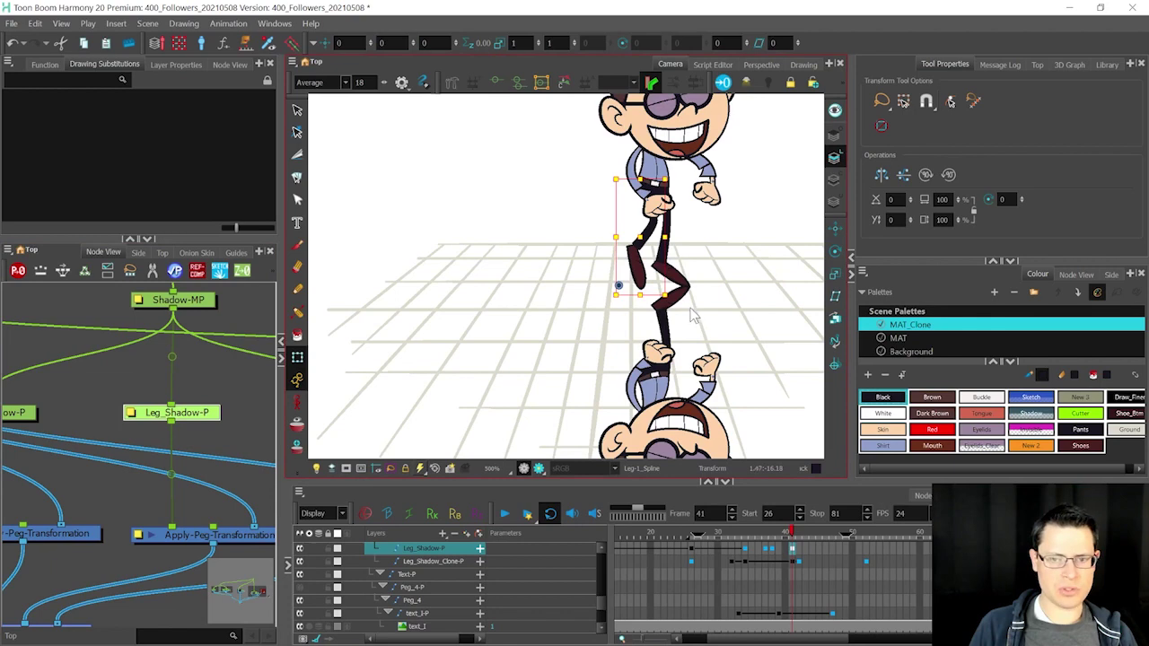
key("ctrl+z")
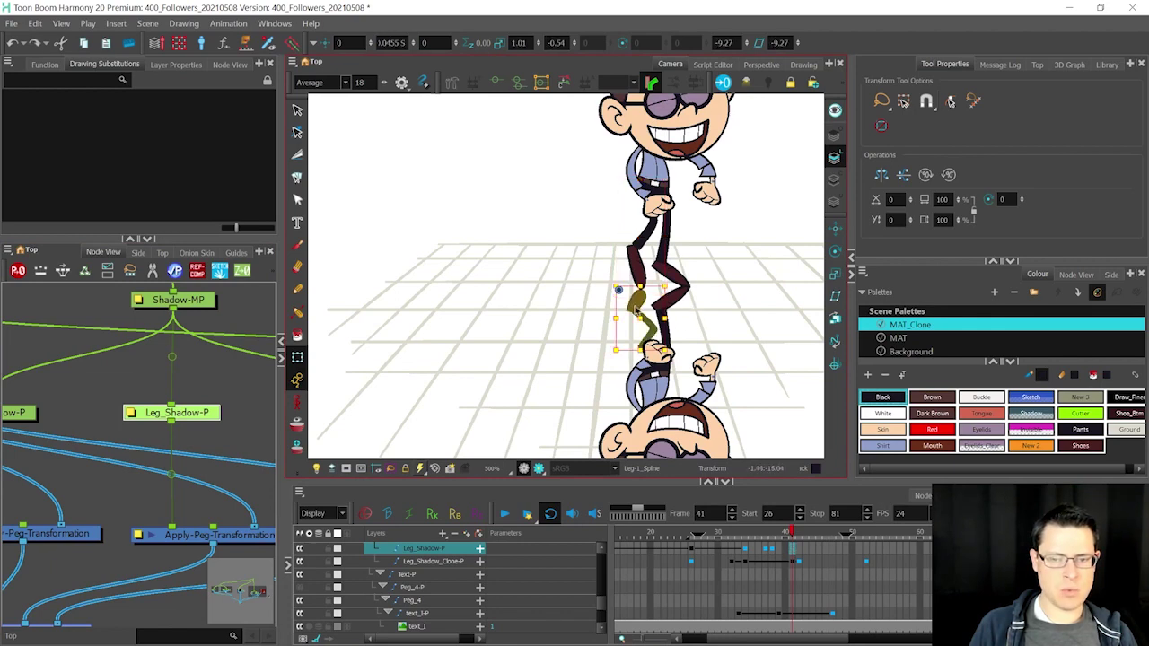
scroll(635, 309, "up", 2)
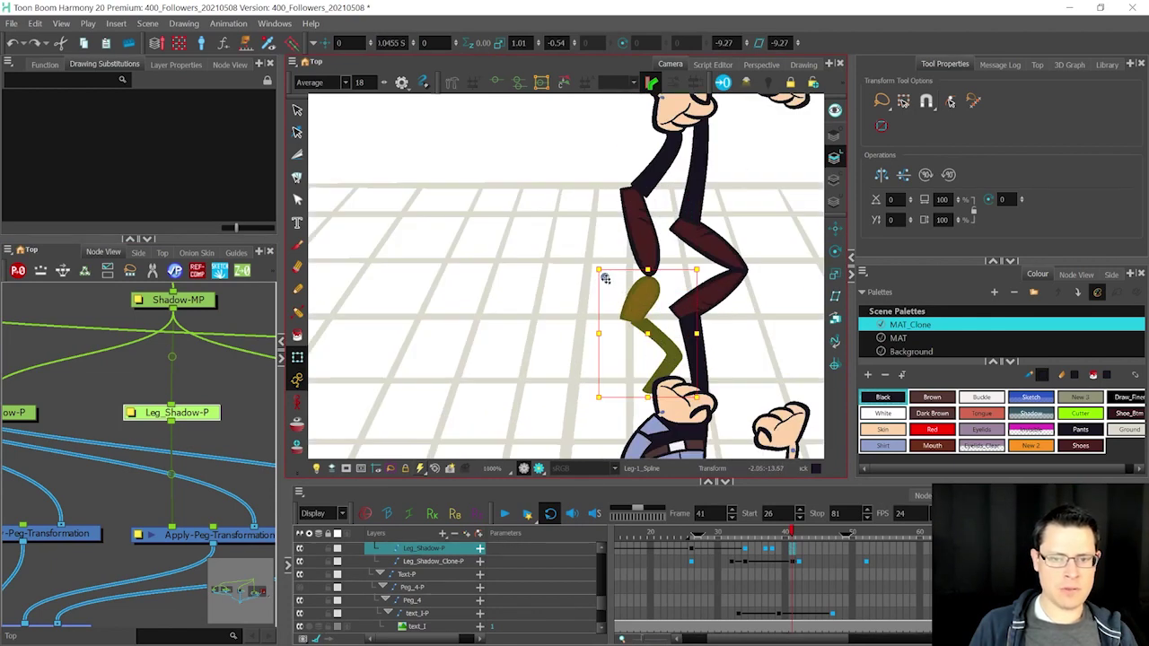
scroll(650, 279, "down", 1)
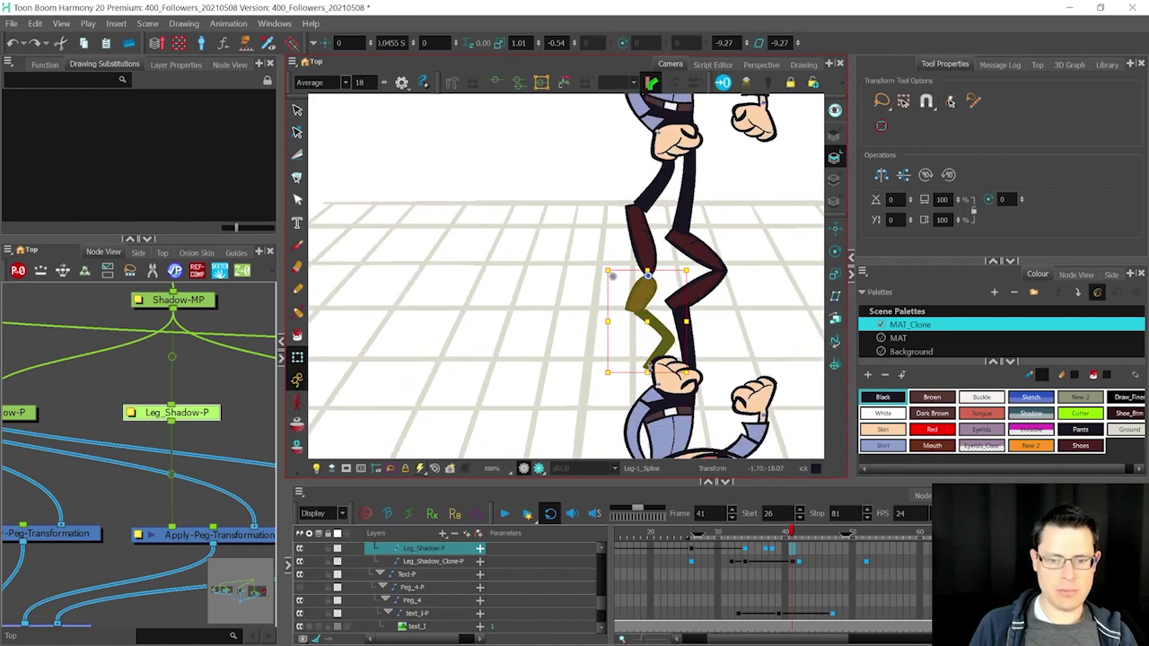
left_click_drag(648, 368, 650, 393)
scroll(649, 388, "down", 2)
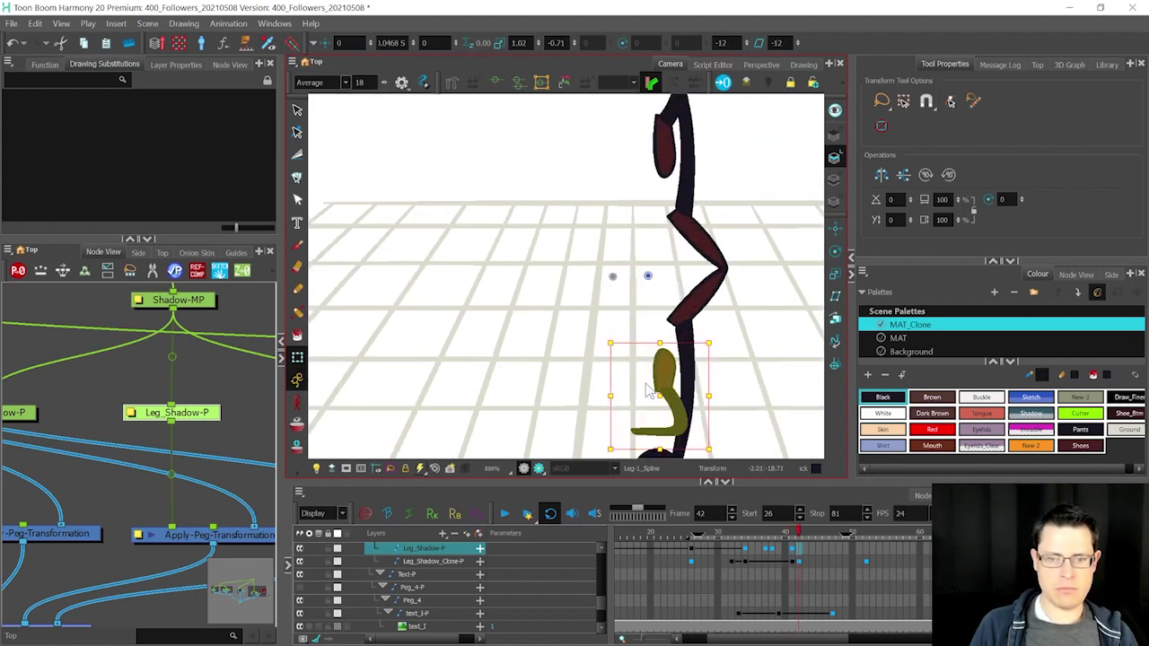
key("period")
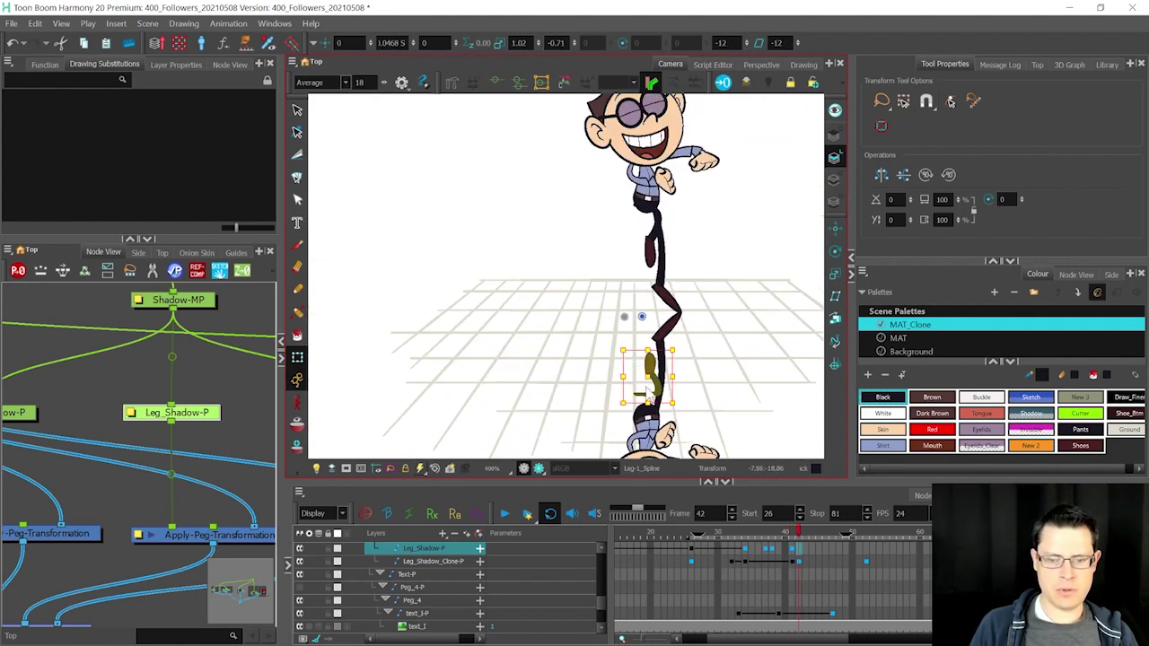
Step: At frame 42, reset Leg_Shadow-P's vertical position to 0 and shift it down to about 0.2578 S
scroll(646, 387, "up", 1)
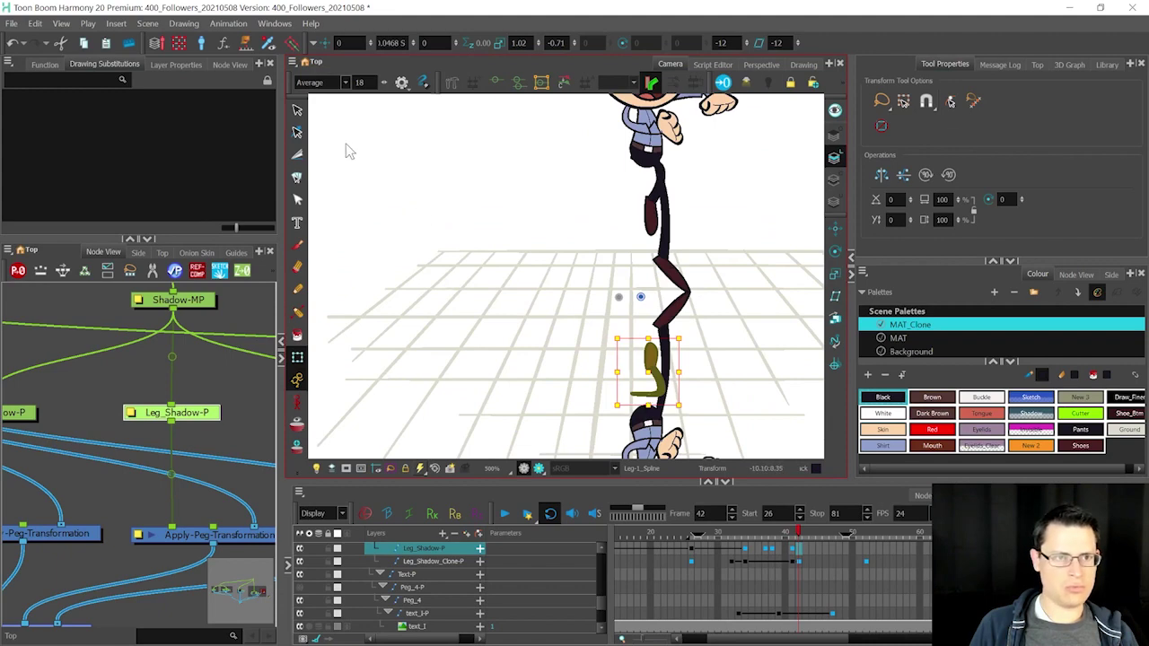
left_click(392, 43)
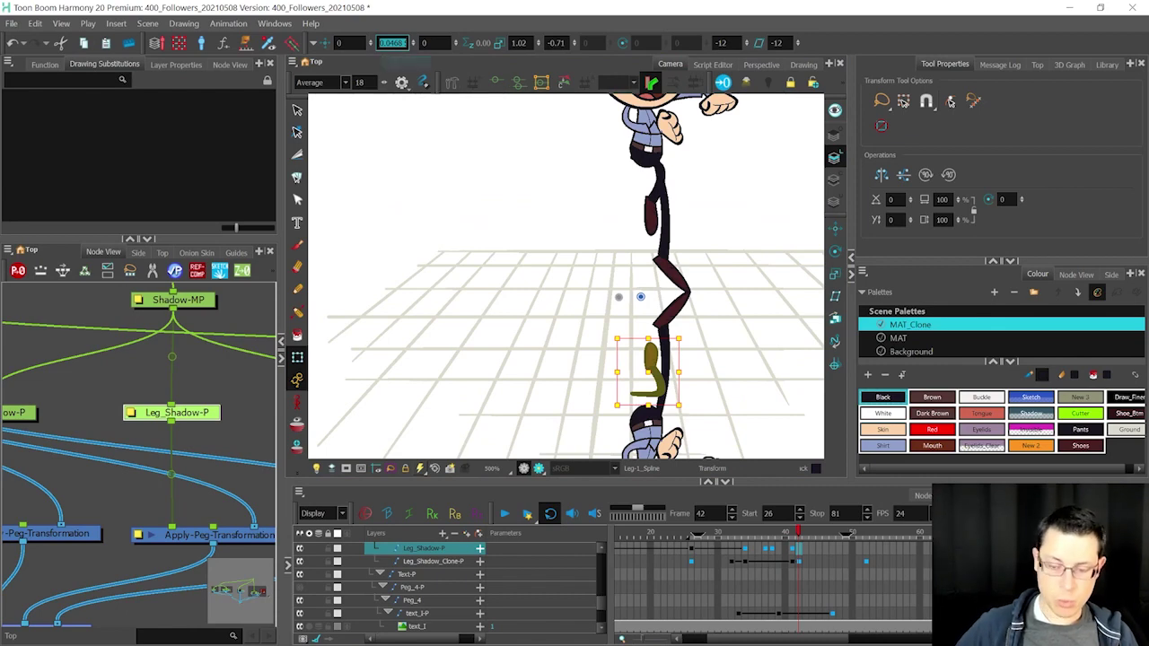
type("0")
key("Return")
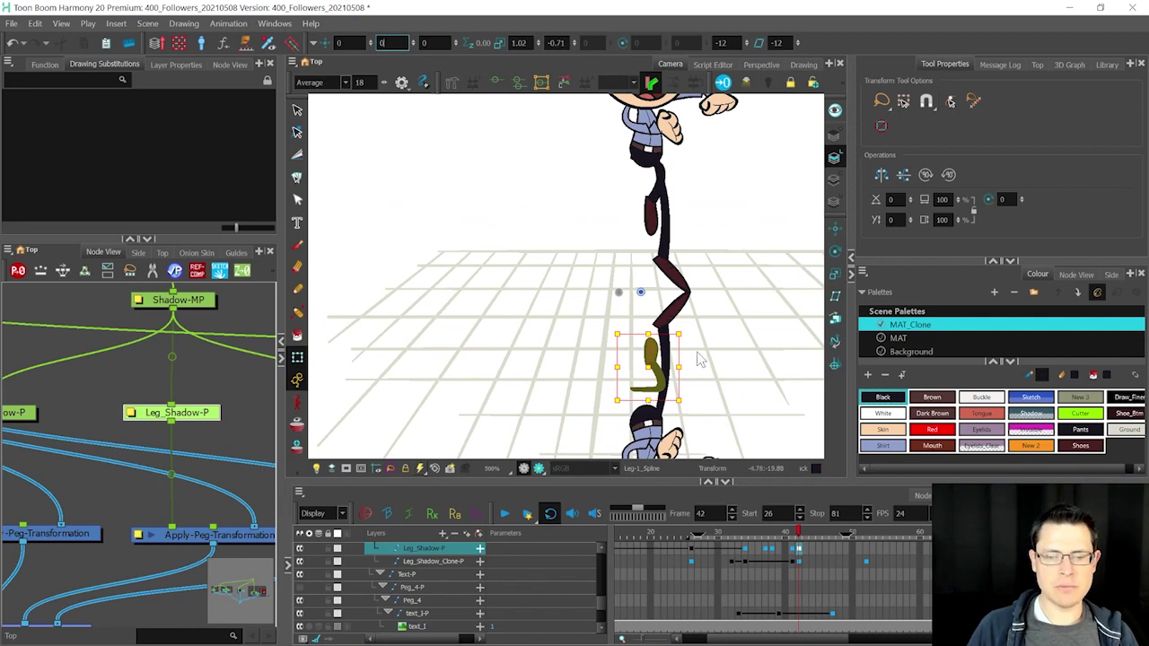
left_click_drag(699, 358, 727, 379)
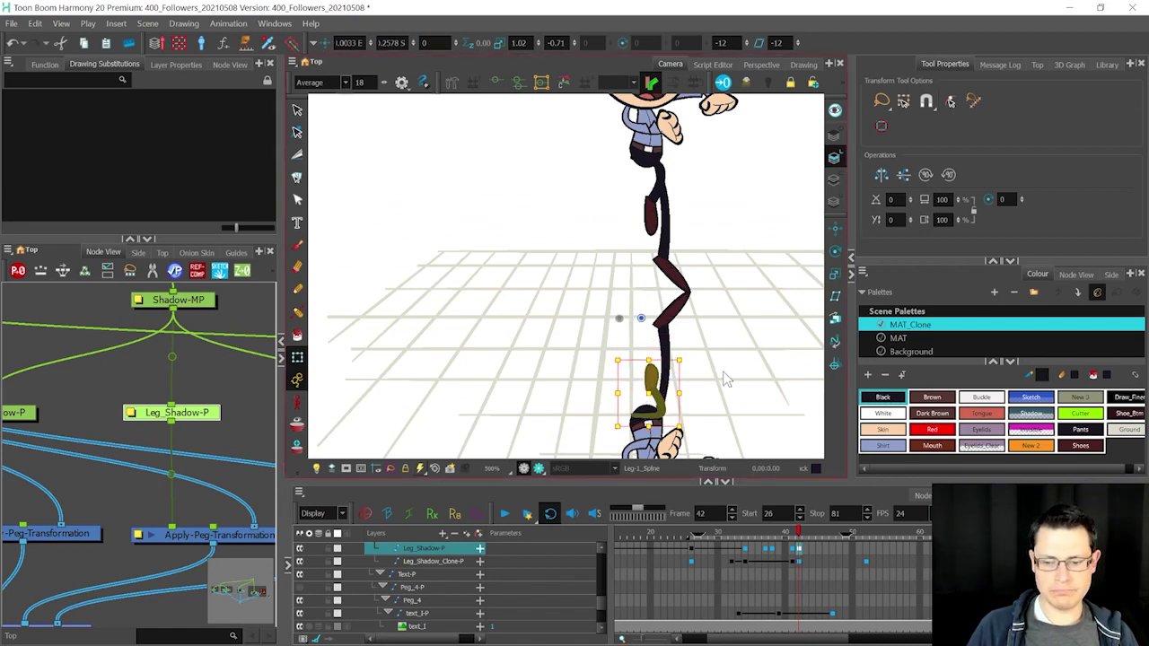
Step: Advance to frame 47, moving Leg_Shadow-P down to about 0.4367 S along the way as the foot lifts
key("period")
key("period")
key("period")
key("period")
key("period")
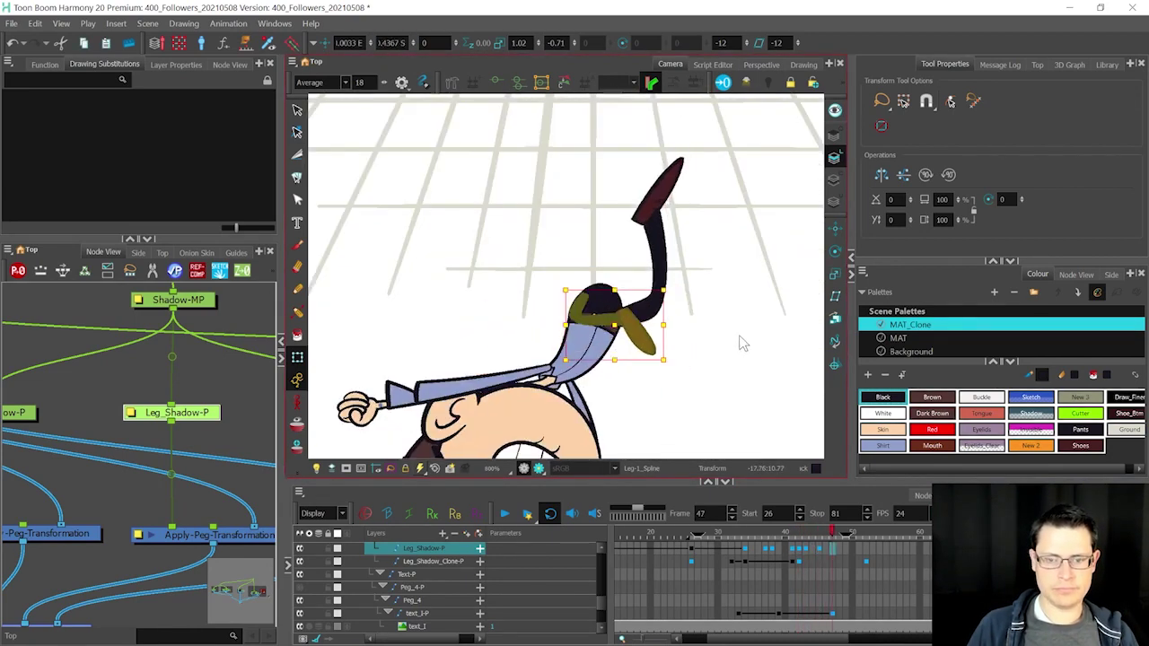
Step: At frames 51 and 53, nudge Leg_Shadow-P up to about 0.1263 S so the mirrored foot meets the landing foot
key("period")
key("period")
key("period")
key("period")
key("Up")
key("Up")
key("period")
key("period")
key("Up")
key("Up")
key("Up")
scroll(634, 300, "up", 4)
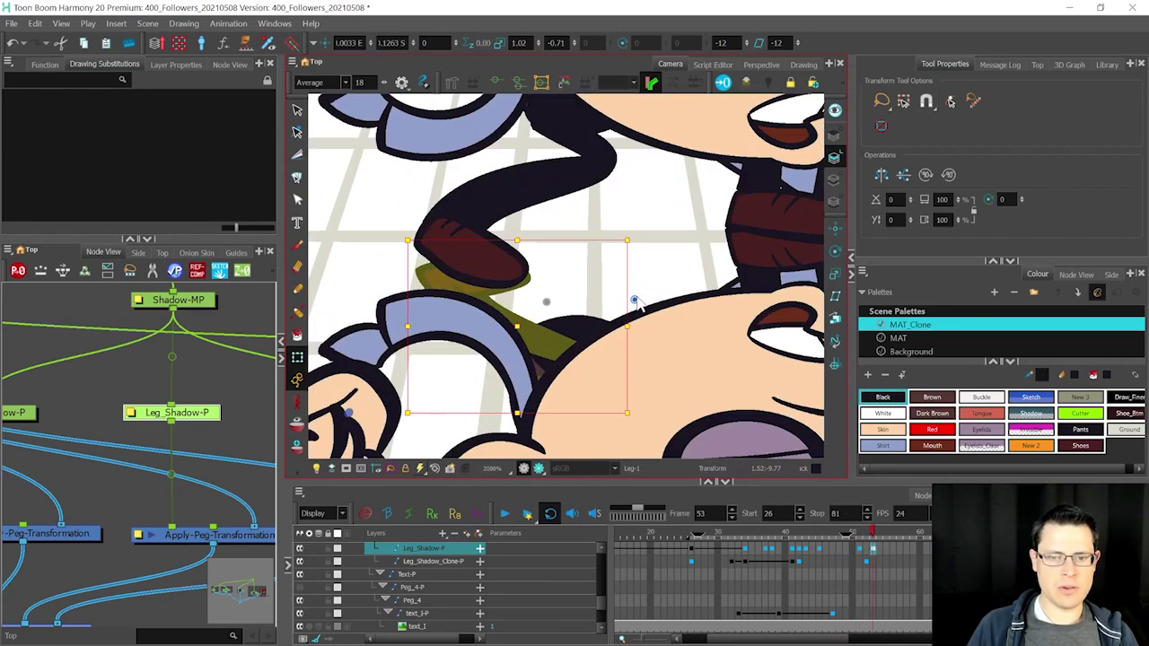
Step: Advance from frame 53 to frame 64, skewing Leg_Shadow-P to about -23.27 and widening it to about 1.09
key("period")
key("period")
key("period")
key("period")
key("period")
key("period")
key("period")
key("period")
key("period")
key("period")
key("period")
key("period")
key("period")
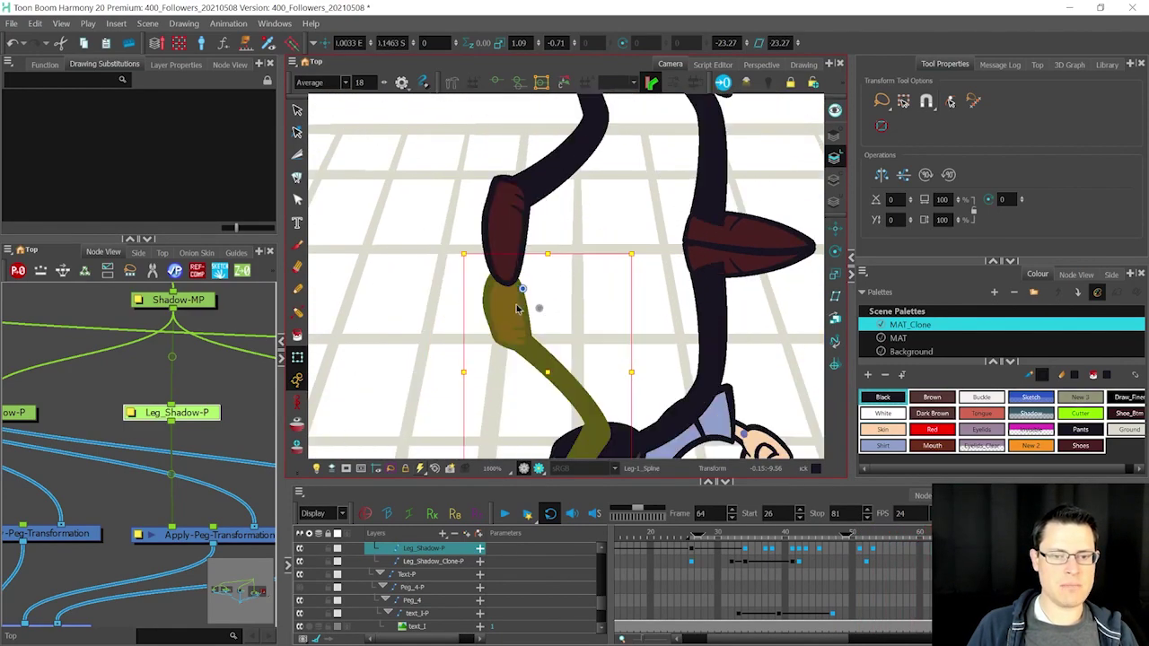
Step: At frame 69, stretch Leg_Shadow-P vertically to about -1.32 and skew it to about 30.56 so the mirrored foot overlaps the real one
scroll(518, 311, "down", 1)
scroll(518, 311, "down", 3)
key("period")
key("period")
key("period")
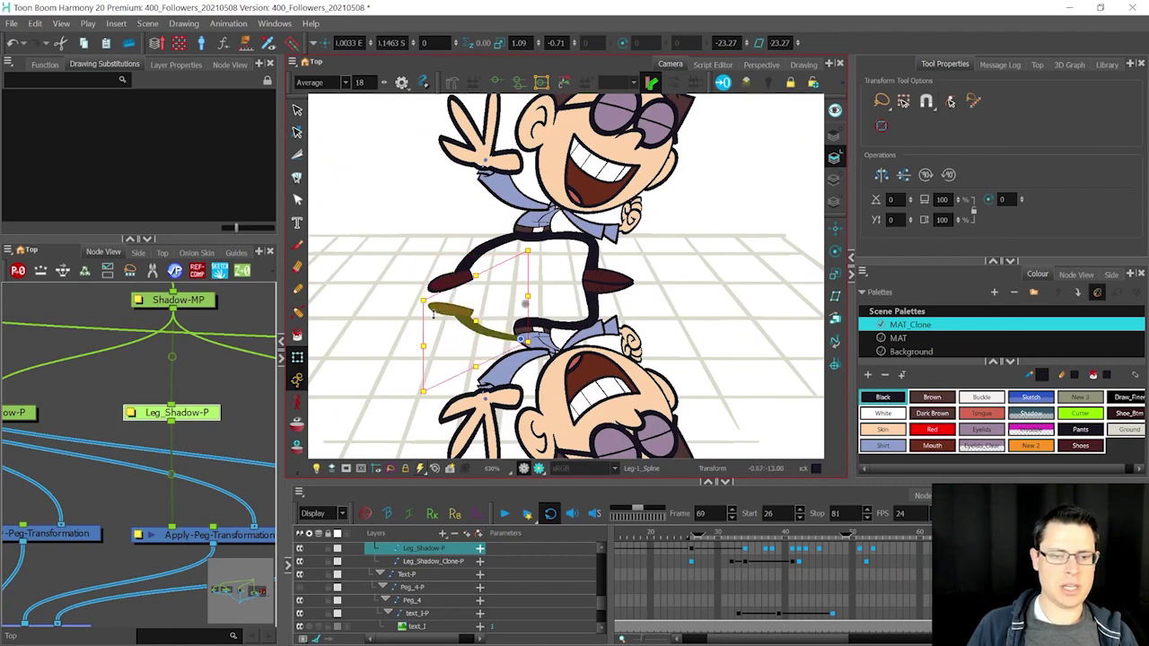
left_click_drag(476, 276, 475, 209)
left_click_drag(424, 269, 424, 299)
left_click_drag(475, 217, 476, 203)
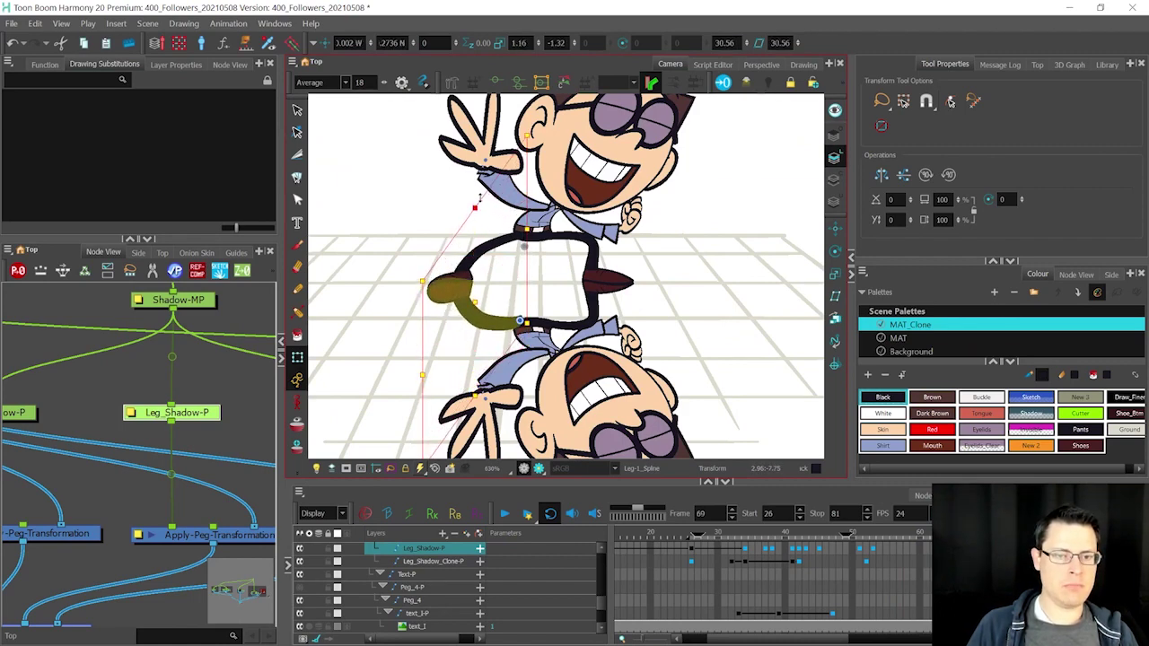
Step: Compare frames 69 to 73 and fit Leg_Shadow-P at frame 73 with a vertical scale of about -1.81 and skew of about 32.17
key("period")
key("period")
key("period")
key("comma")
key("period")
key("comma")
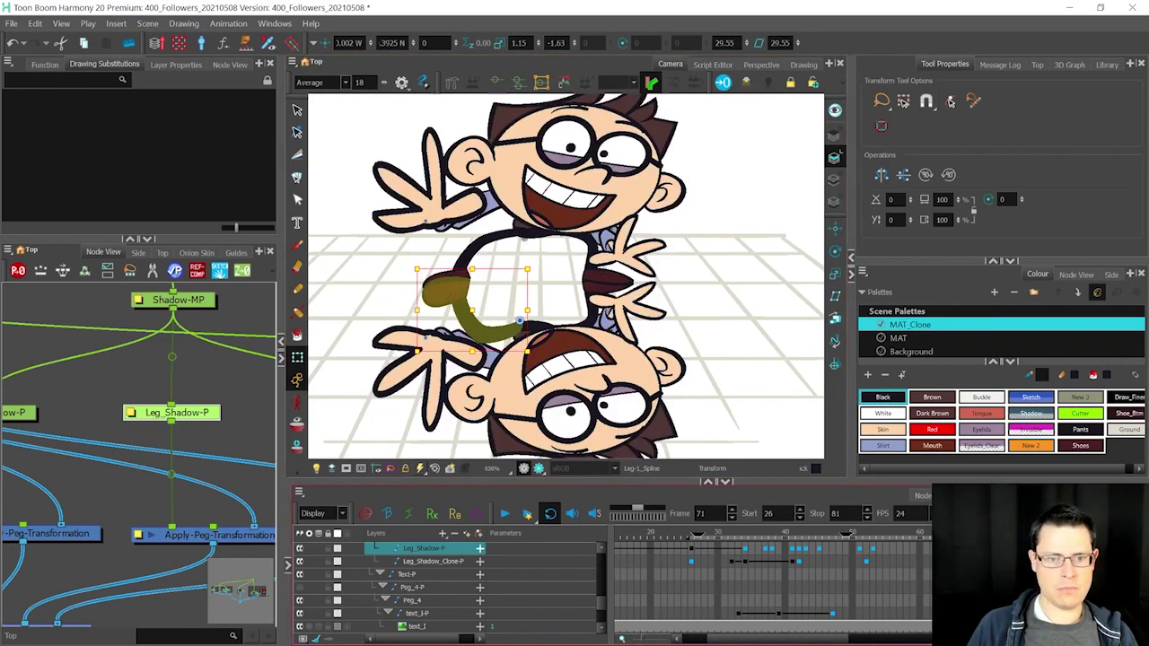
key("period")
key("comma")
key("comma")
key("comma")
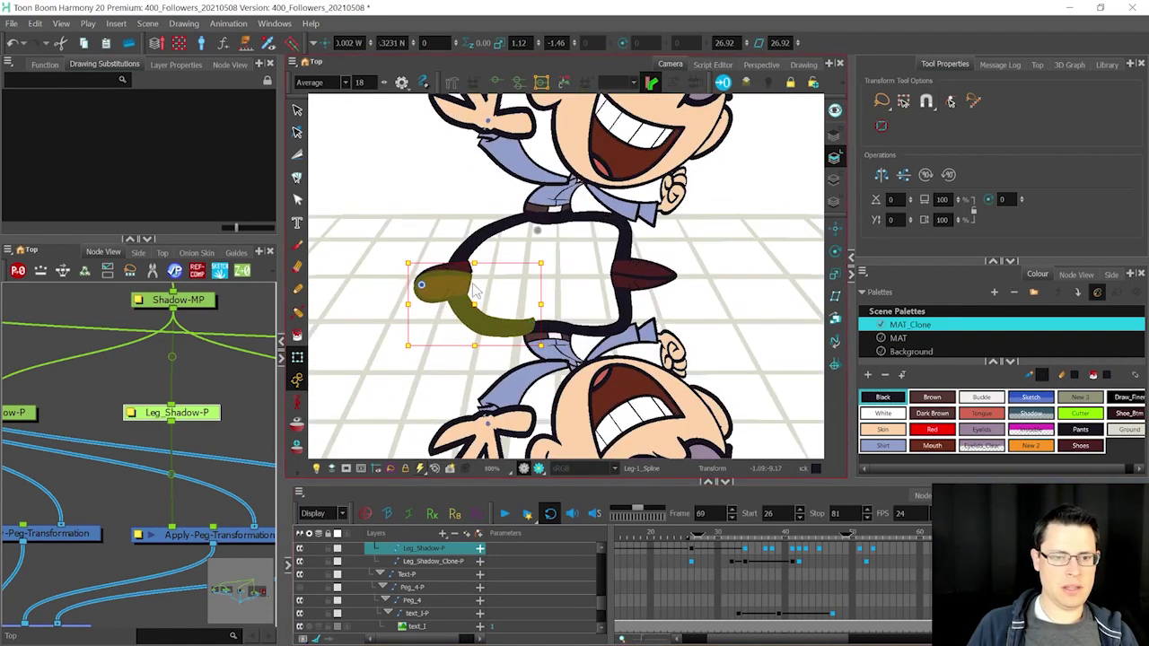
key("period")
key("period")
key("period")
key("period")
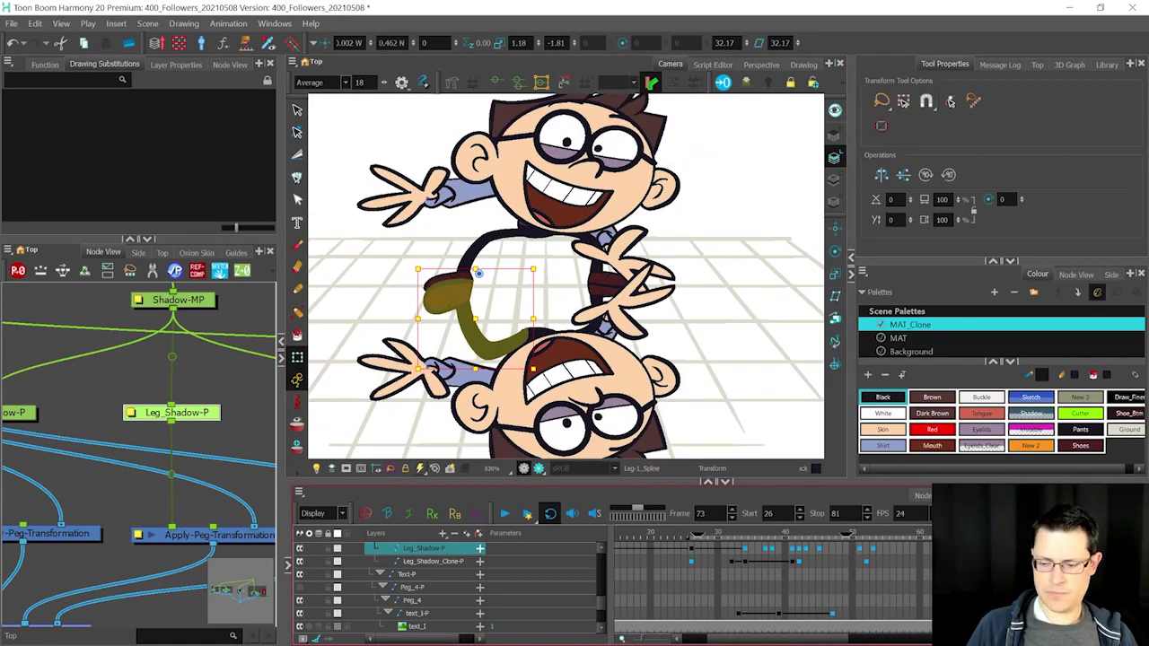
Step: Step through the frames around 73 and on to frame 83 to check the mirrored foot's contact
key("comma")
key("comma")
key("comma")
key("period")
key("period")
key("period")
key("period")
key("period")
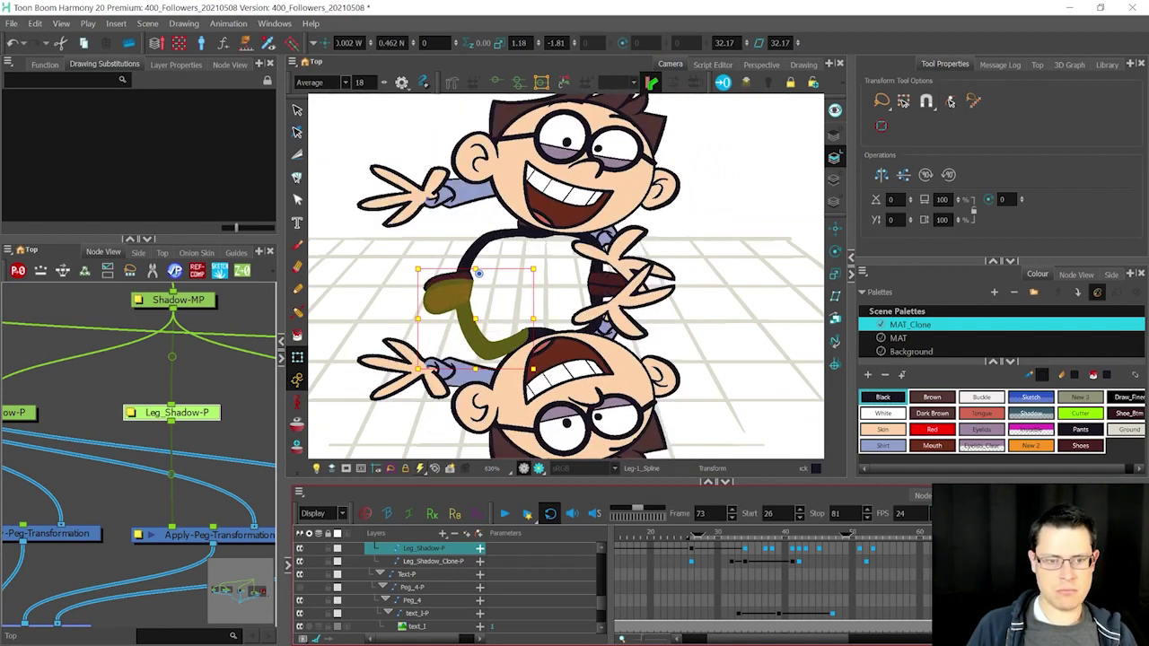
key("period")
key("period")
key("period")
key("period")
key("period")
key("period")
key("period")
key("period")
key("period")
key("period")
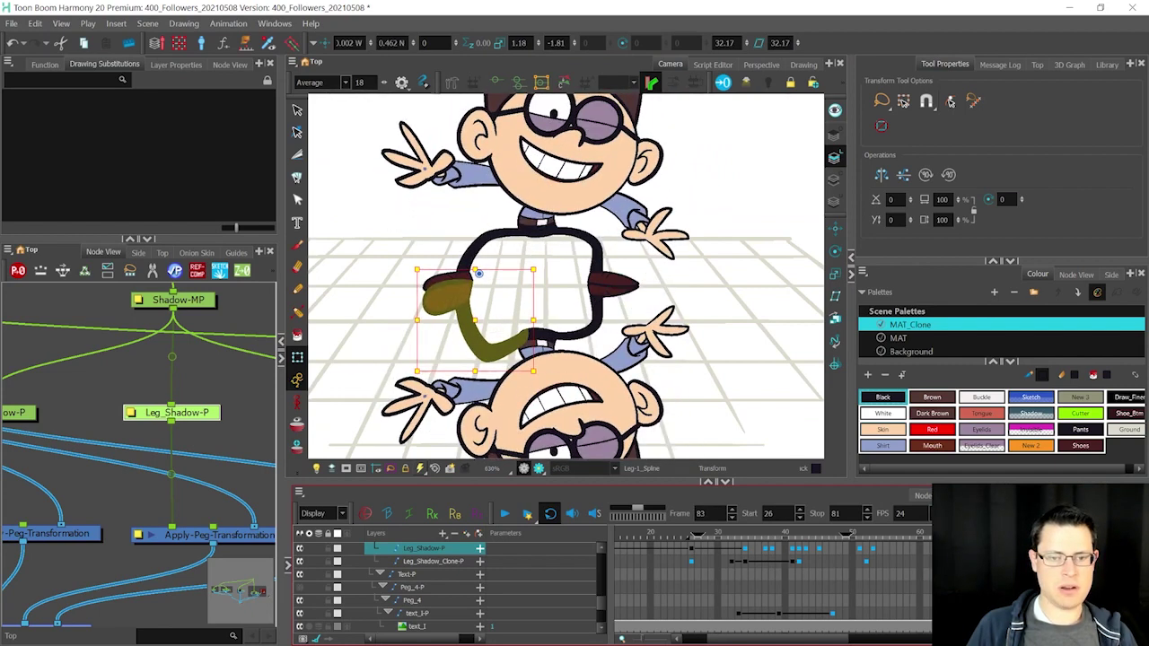
Step: Play back the animation to review the character's shadow legs, and stop the playback
scroll(766, 407, "down", 2)
key("shift+Return")
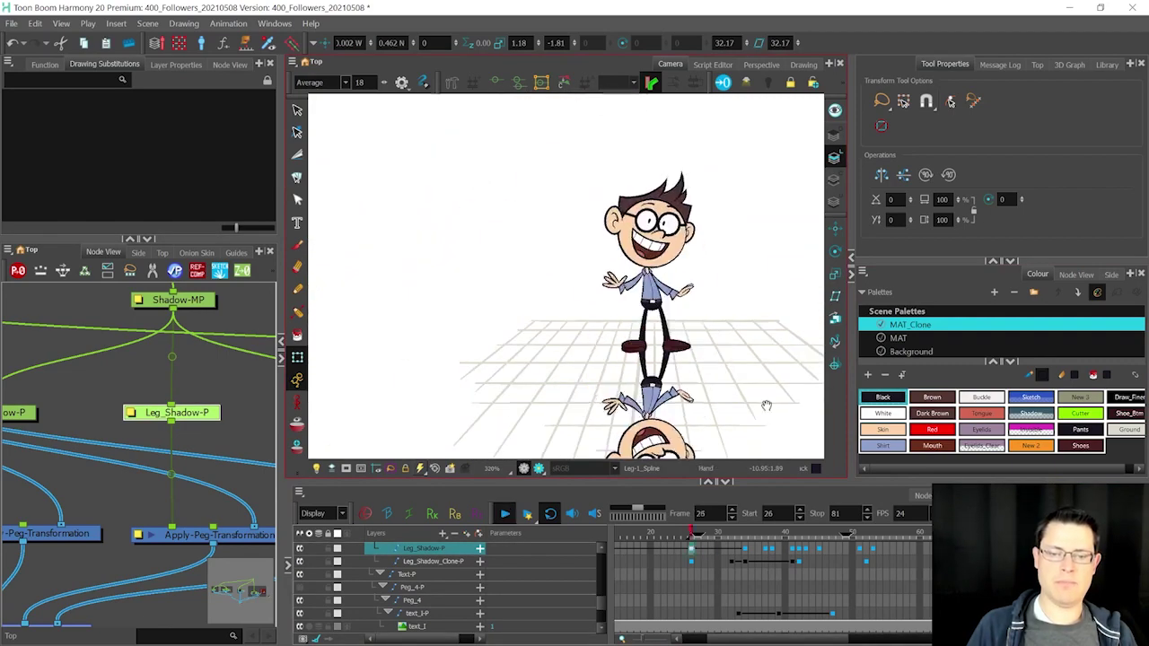
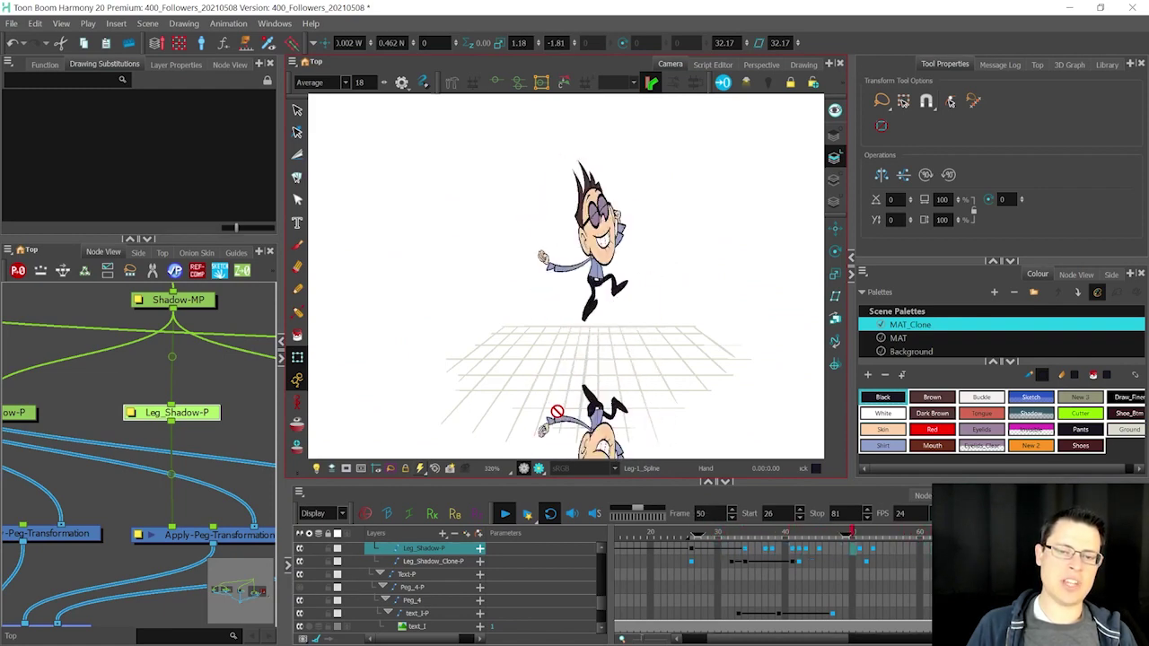
key("shift+t")
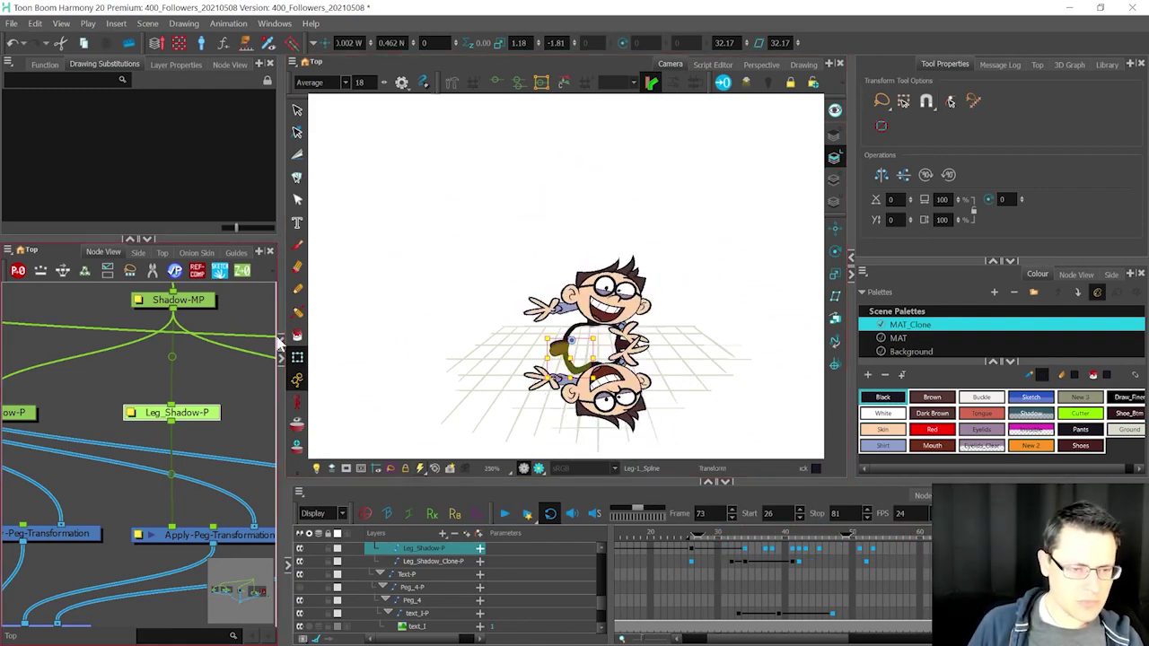
Step: Widen the Node View, go to frame 38, and maximize the node network around MAT_Shadow_Comp
left_click_drag(279, 332, 328, 332)
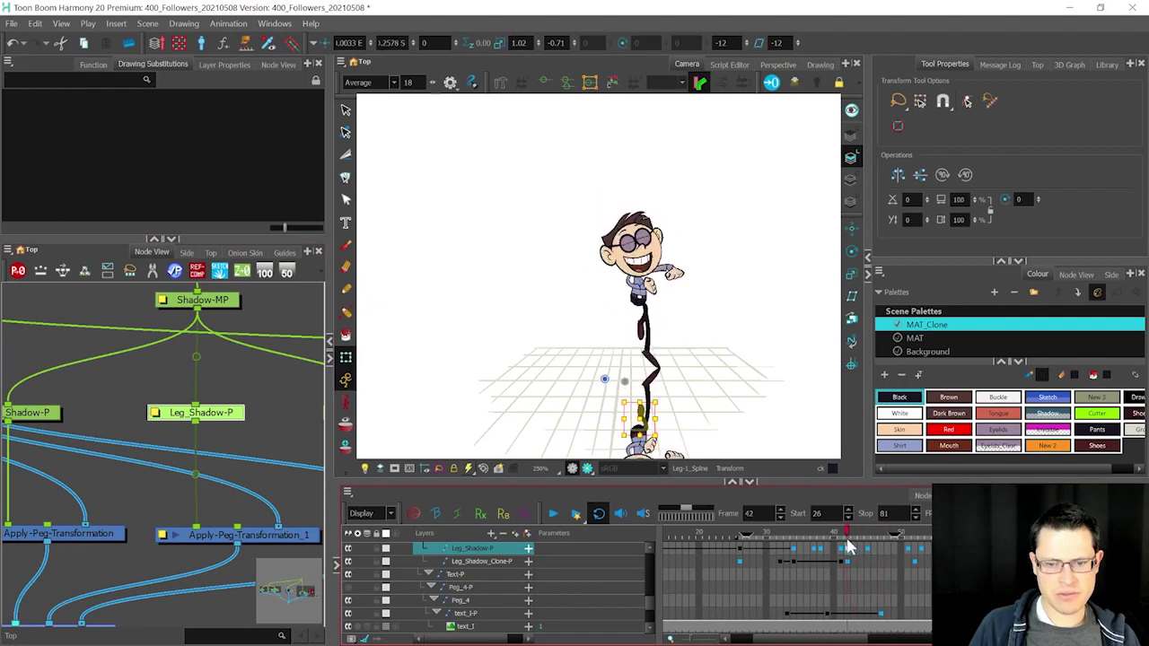
left_click(819, 550)
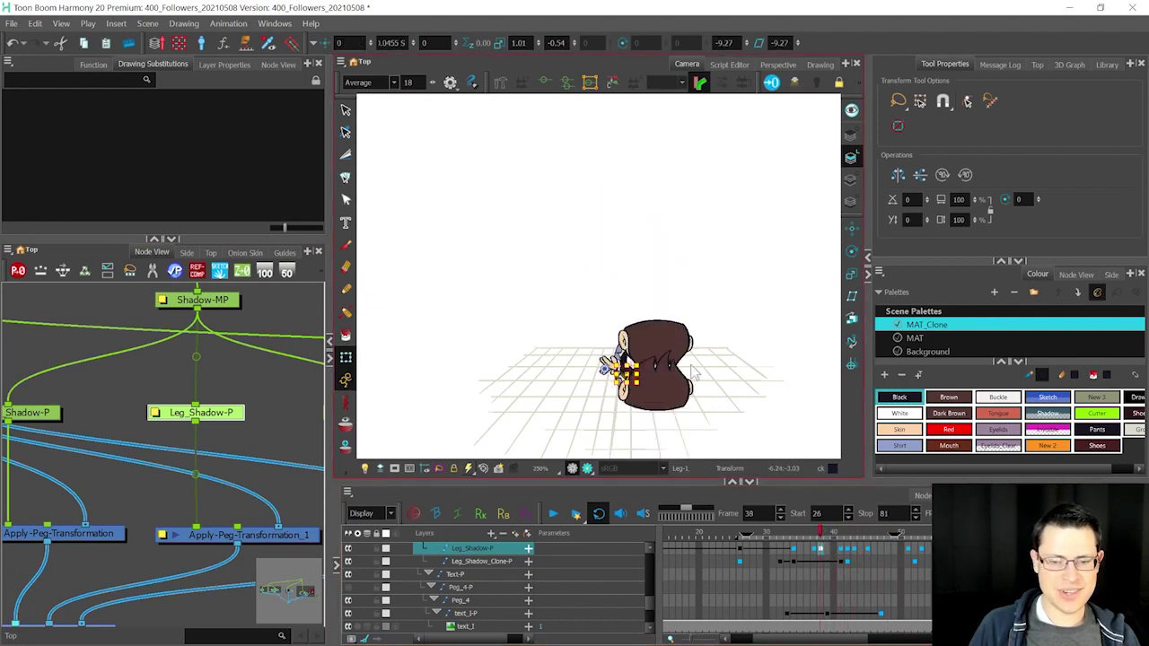
scroll(165, 308, "down", 5)
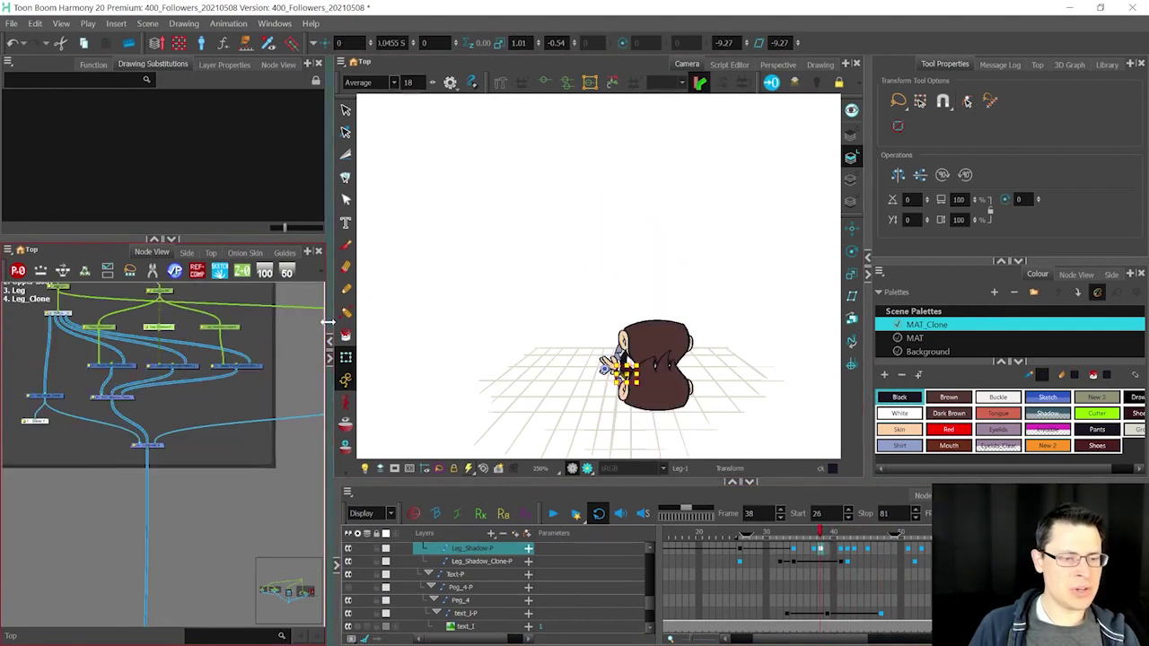
key("grave")
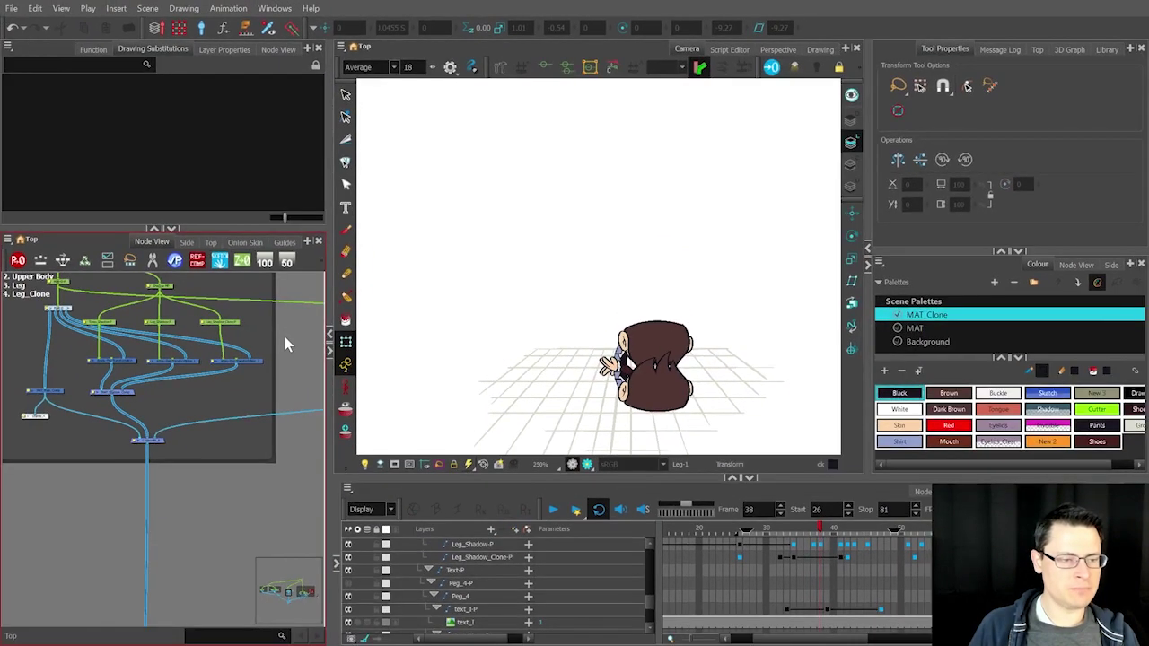
scroll(521, 287, "up", 5)
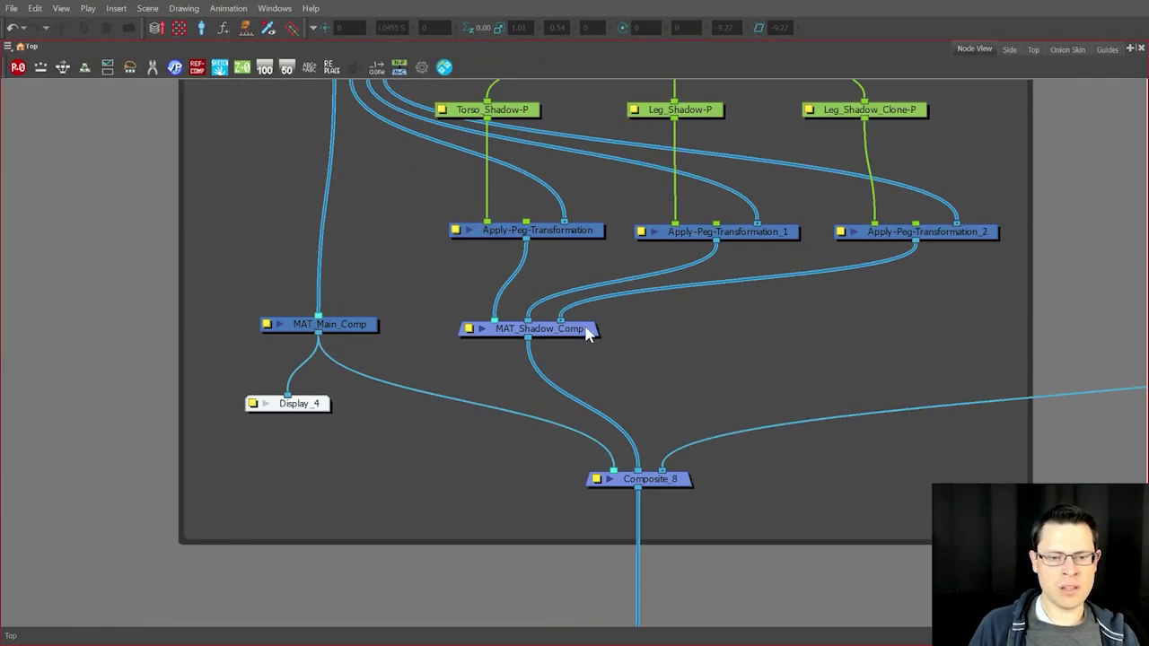
Step: Center MAT_Shadow_Comp below the Apply-Peg-Transformation nodes, set its mode to As Bitmap, and restore the full workspace
left_click_drag(586, 330, 687, 327)
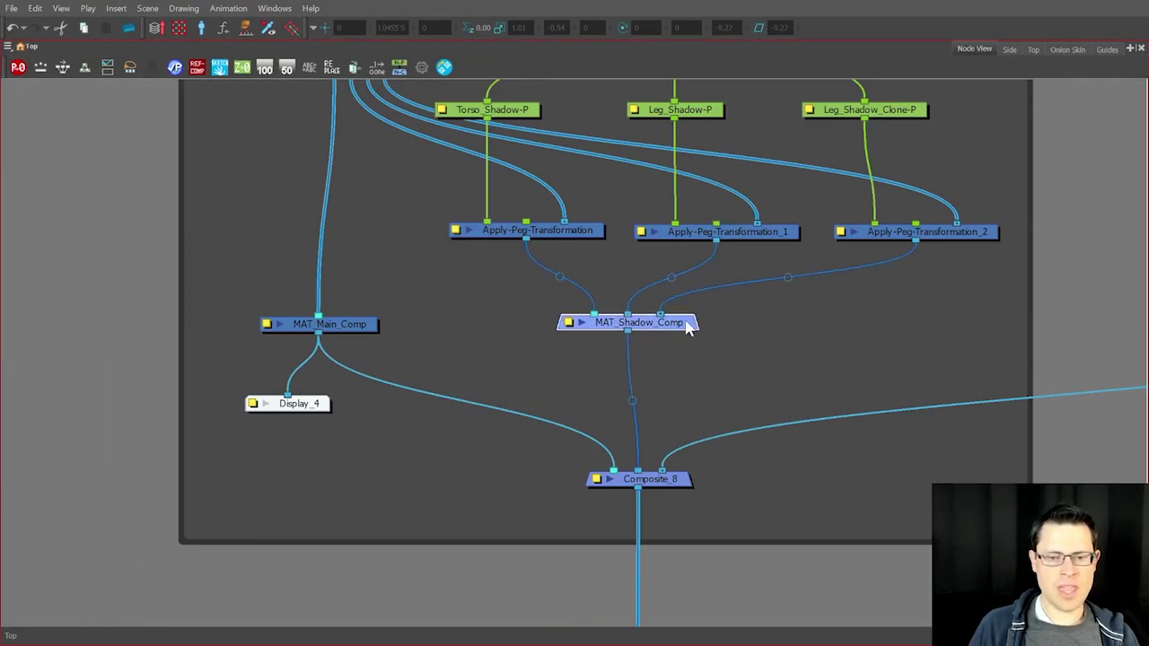
left_click(569, 325)
left_click(628, 271)
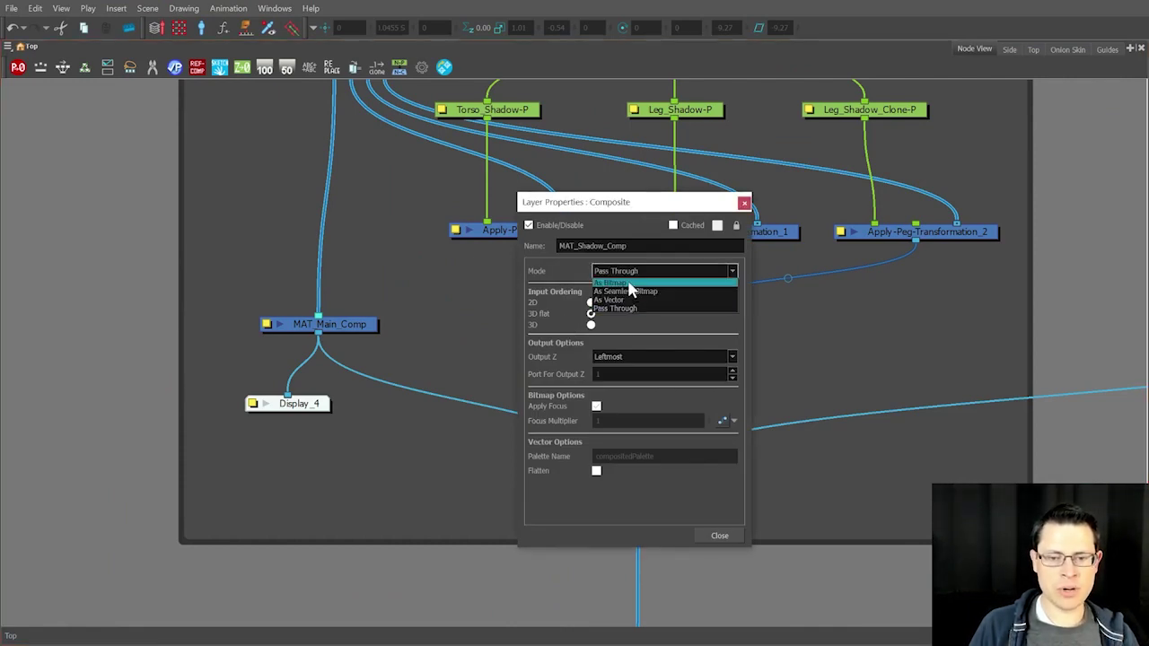
left_click(630, 284)
left_click(725, 536)
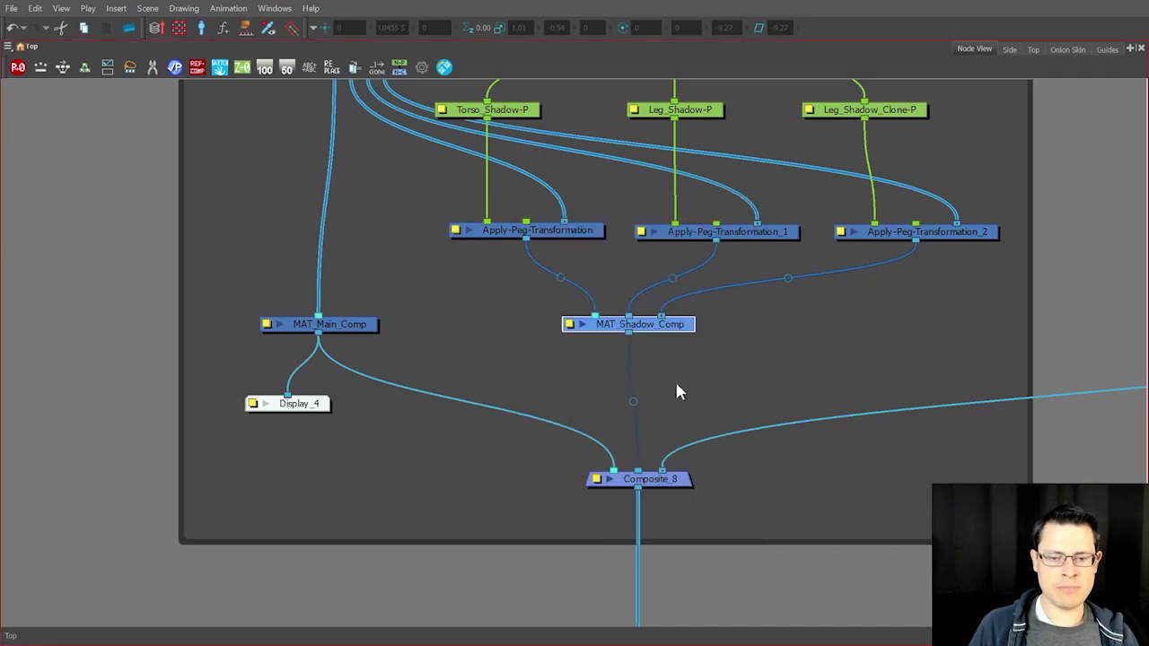
key("grave")
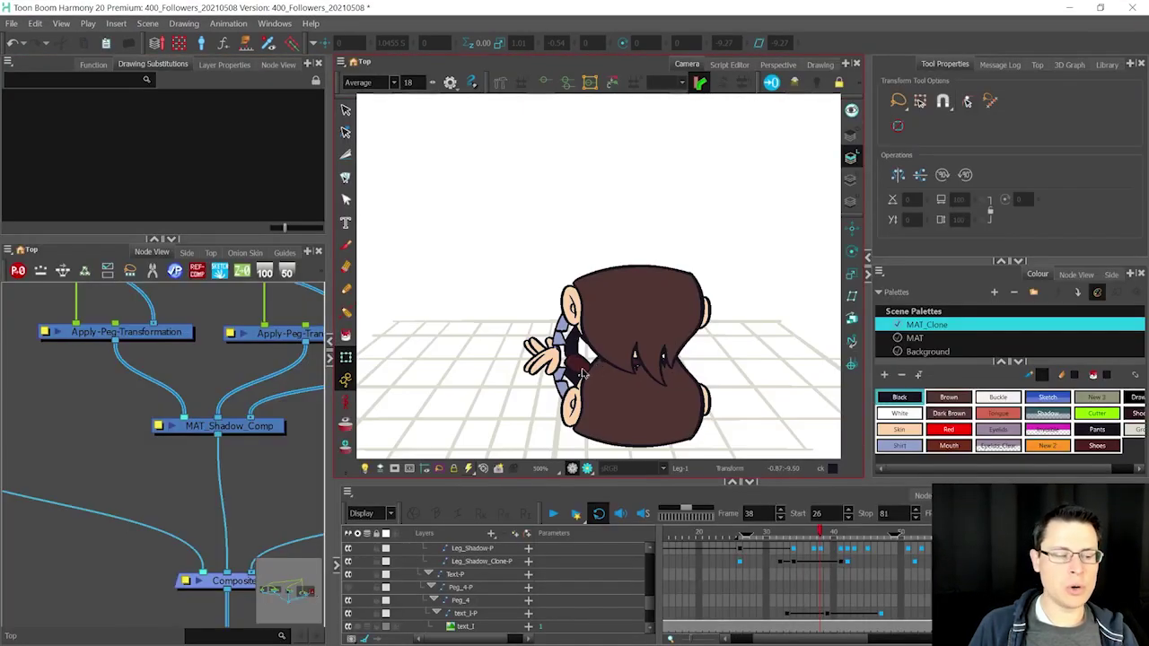
Step: Move Composite_8 lower in the network to make room beneath MAT_Shadow_Comp
scroll(190, 471, "down", 5)
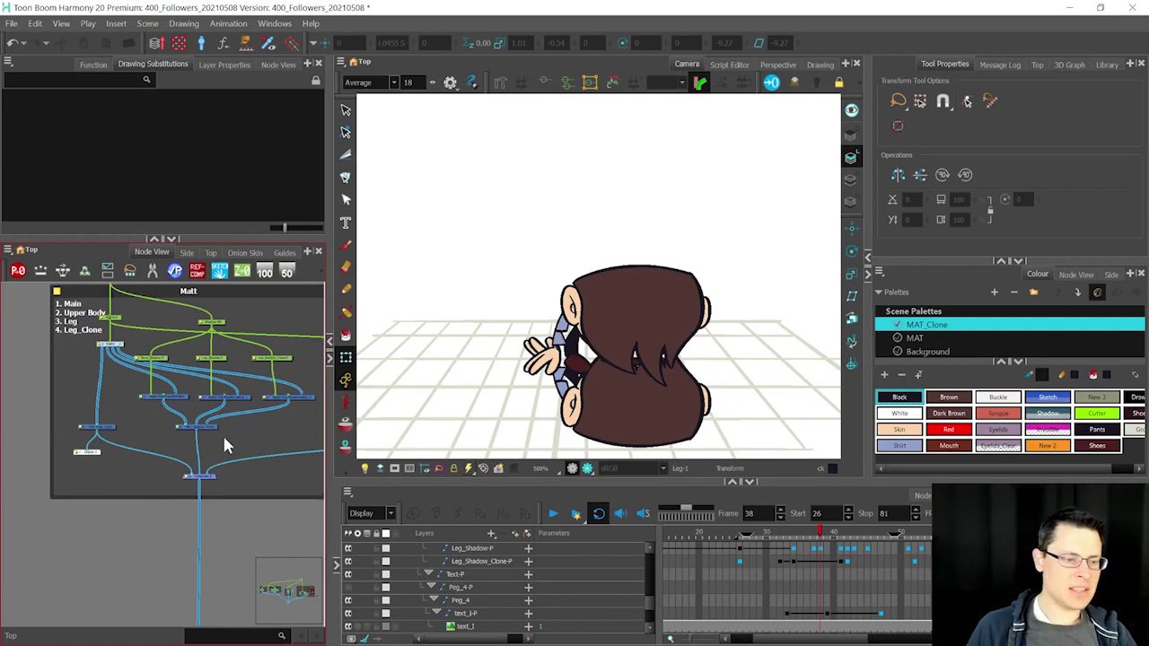
scroll(225, 441, "up", 3)
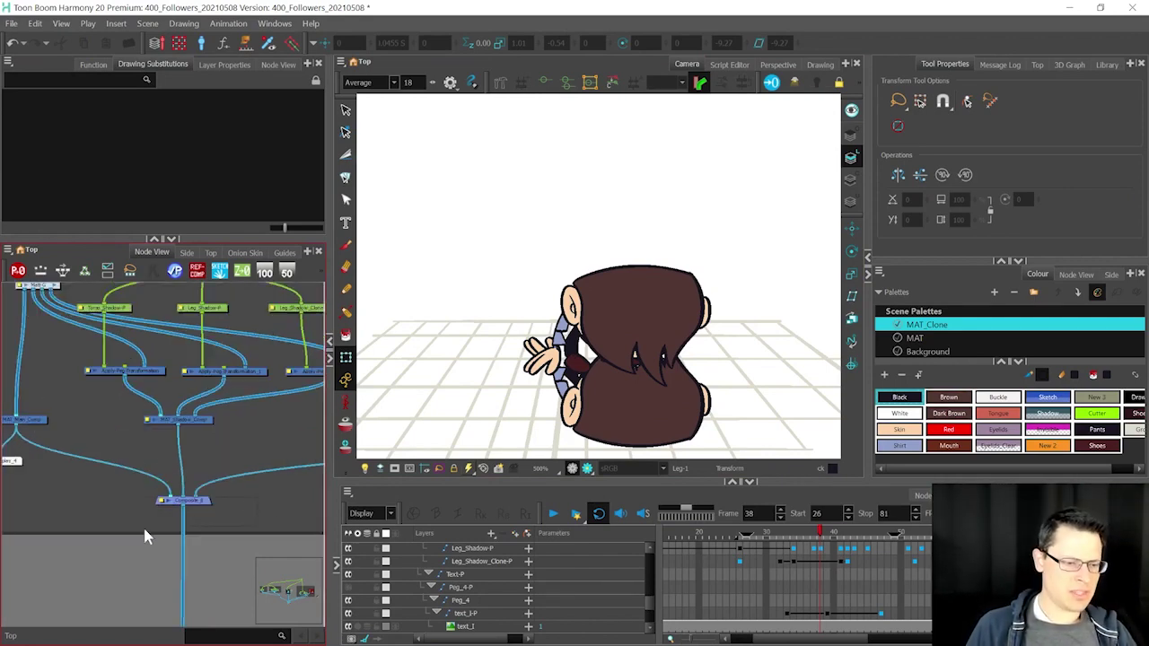
left_click_drag(144, 530, 205, 507)
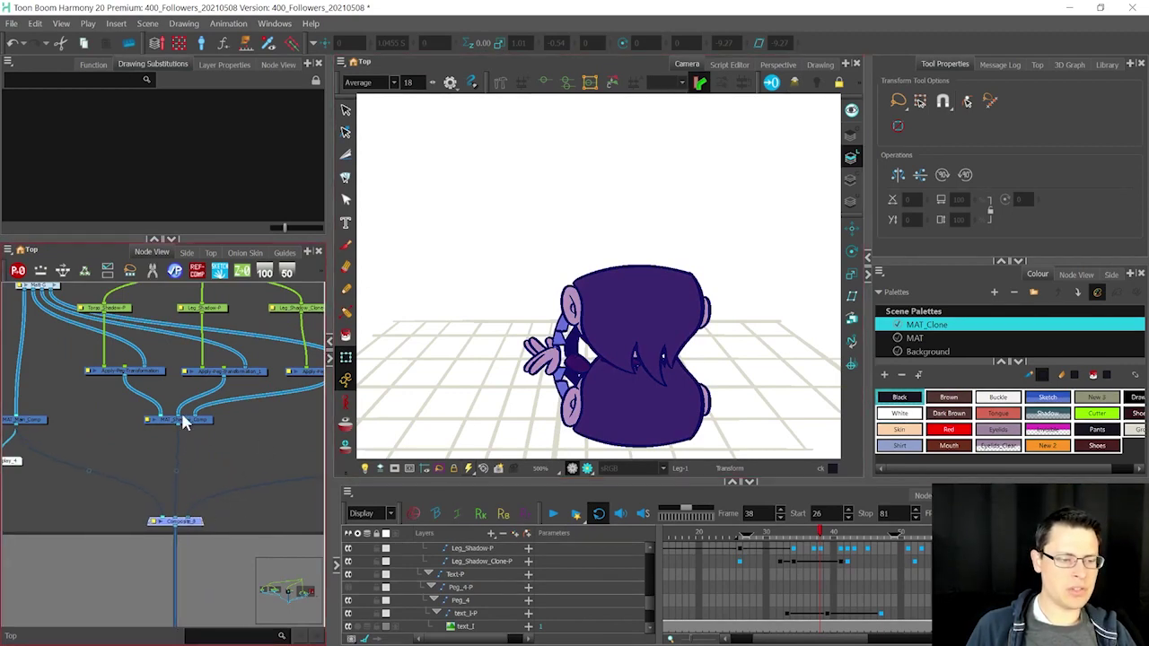
scroll(185, 416, "up", 2)
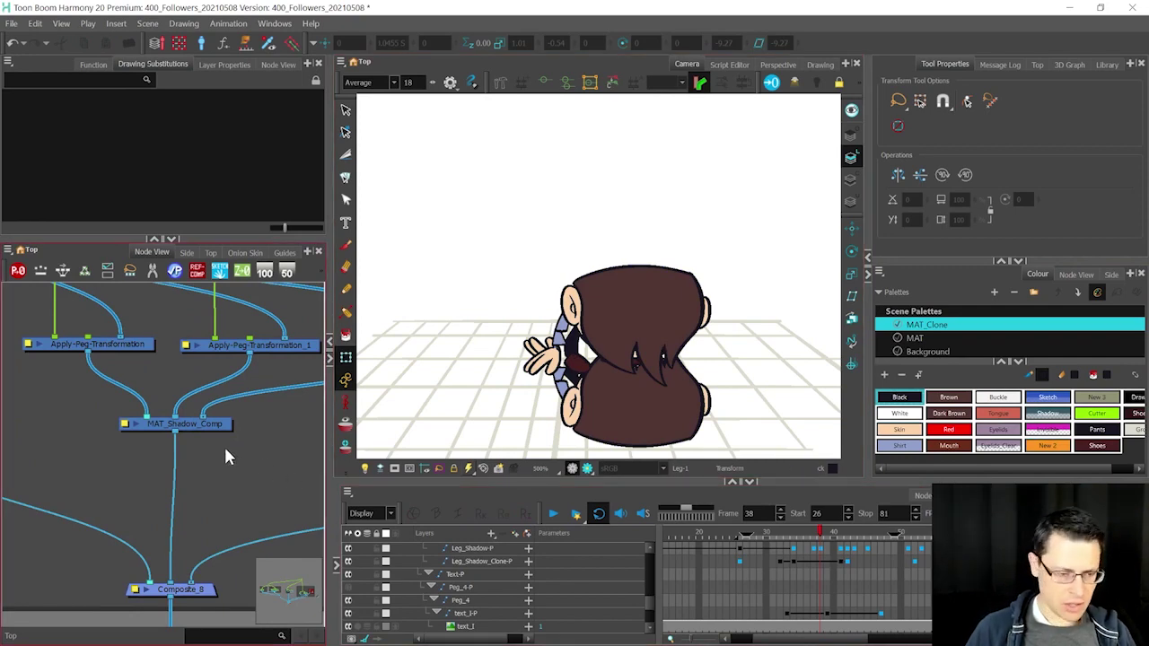
Step: Add a Colour-Card node beside MAT_Shadow_Comp's output and connect it to Composite_8
key("Tab")
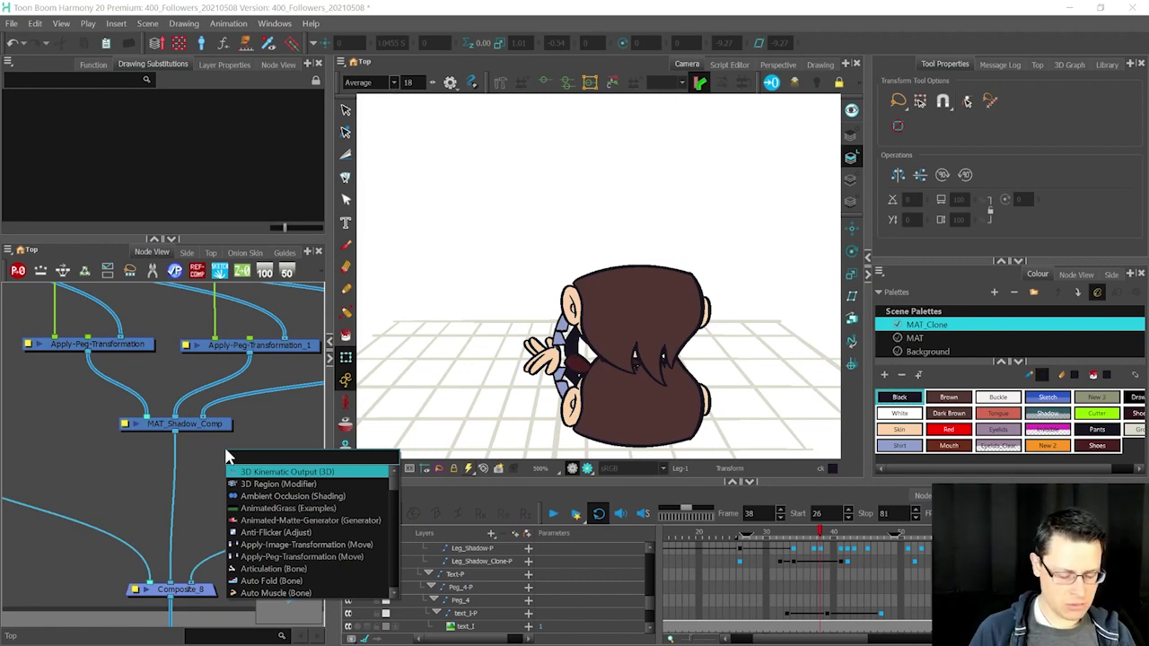
type("card")
key("Return")
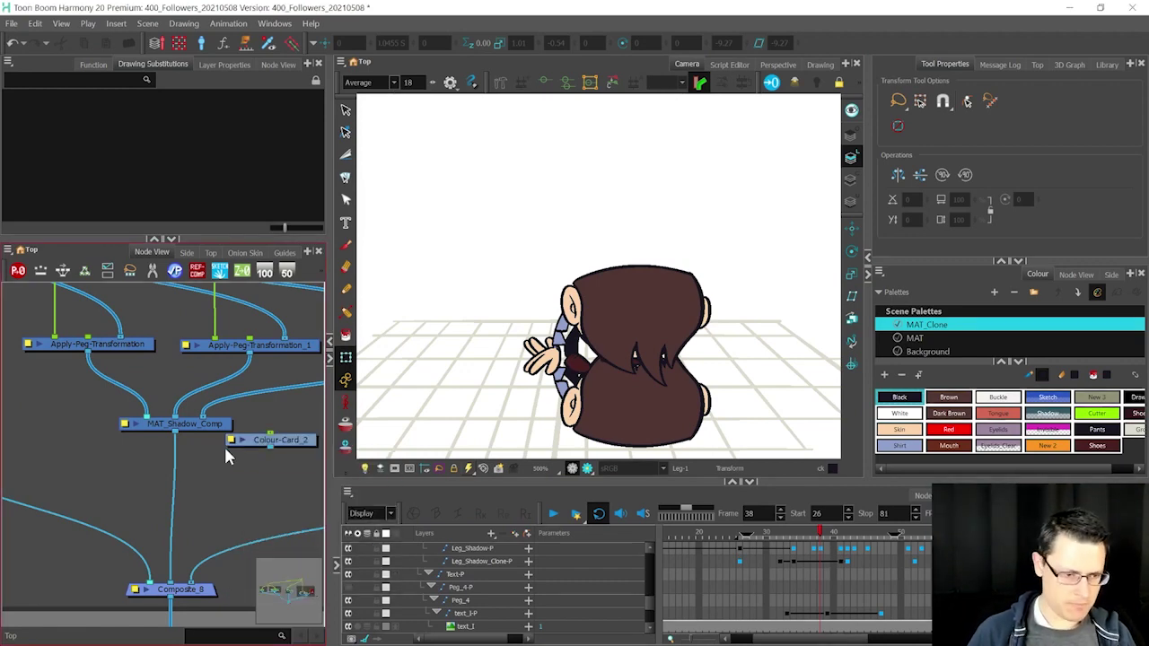
left_click(275, 484)
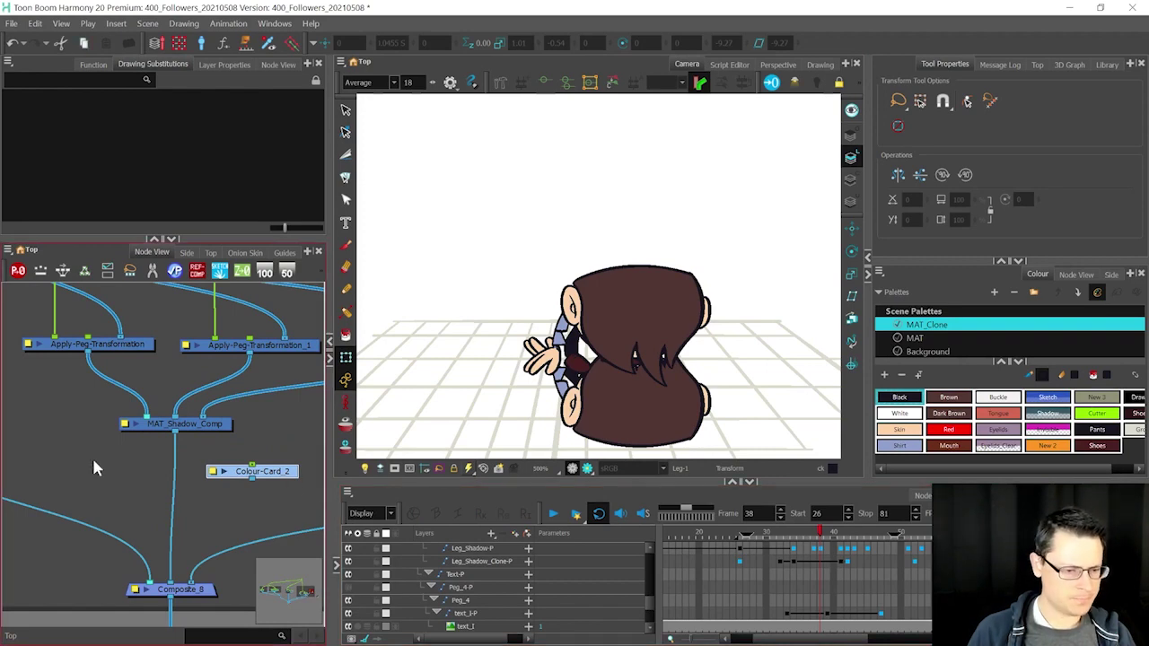
left_click_drag(253, 478, 186, 588)
Step: Change the Colour-Card_2 colour to blue with red 37, green 117 and blue 215
double_click(216, 476)
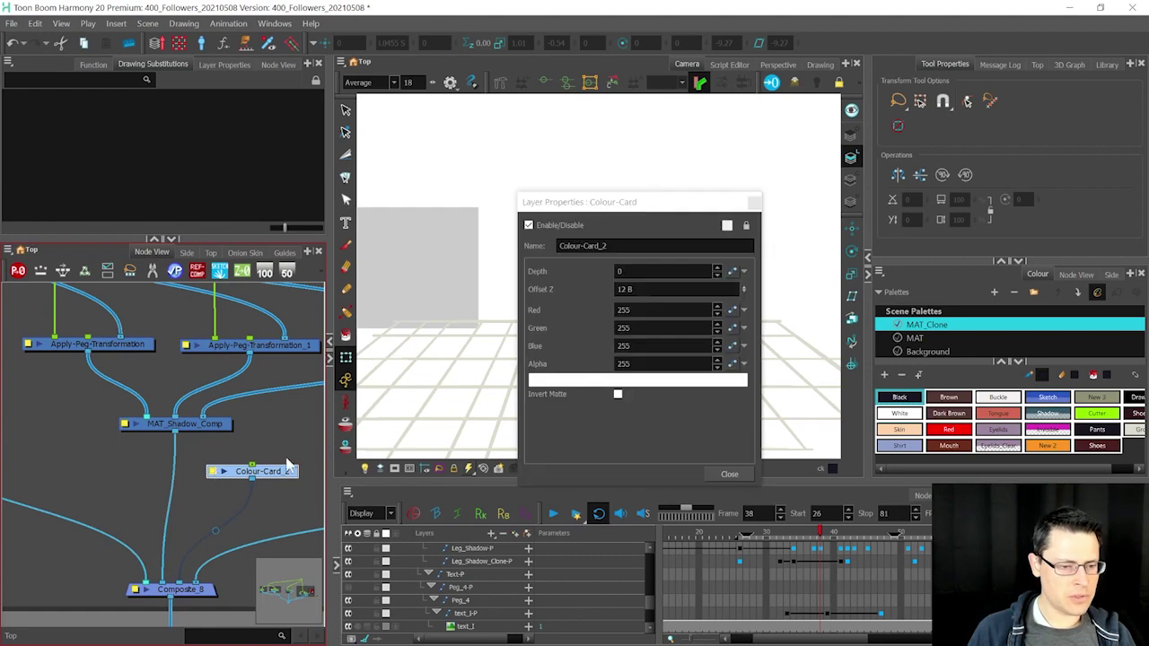
left_click(583, 389)
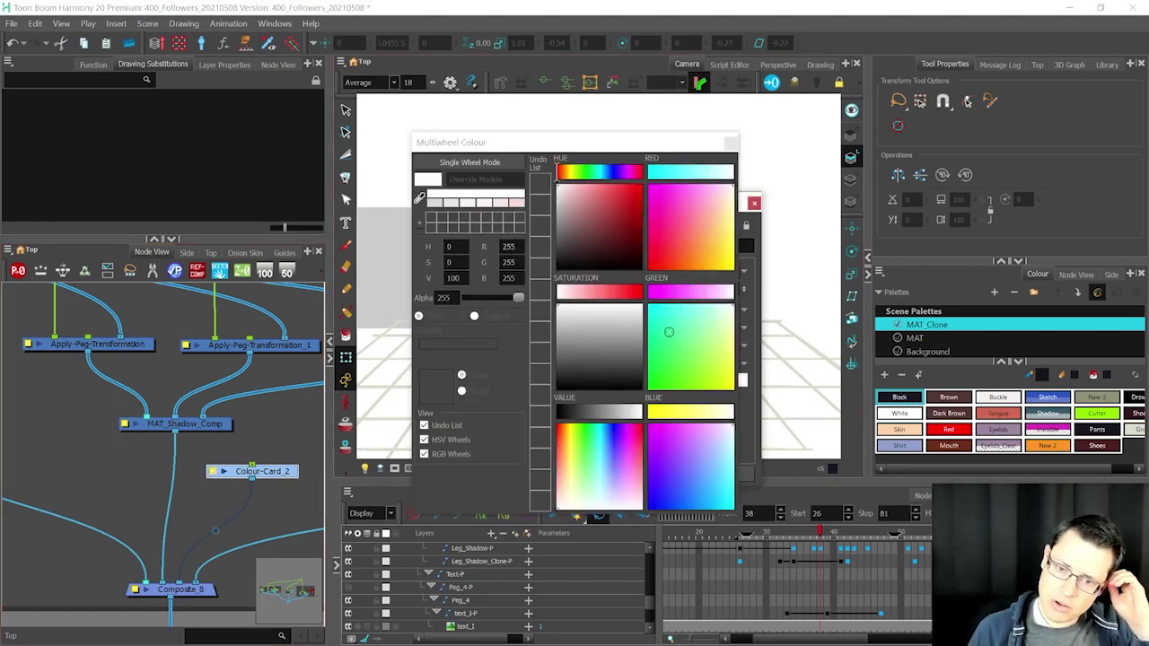
left_click(660, 318)
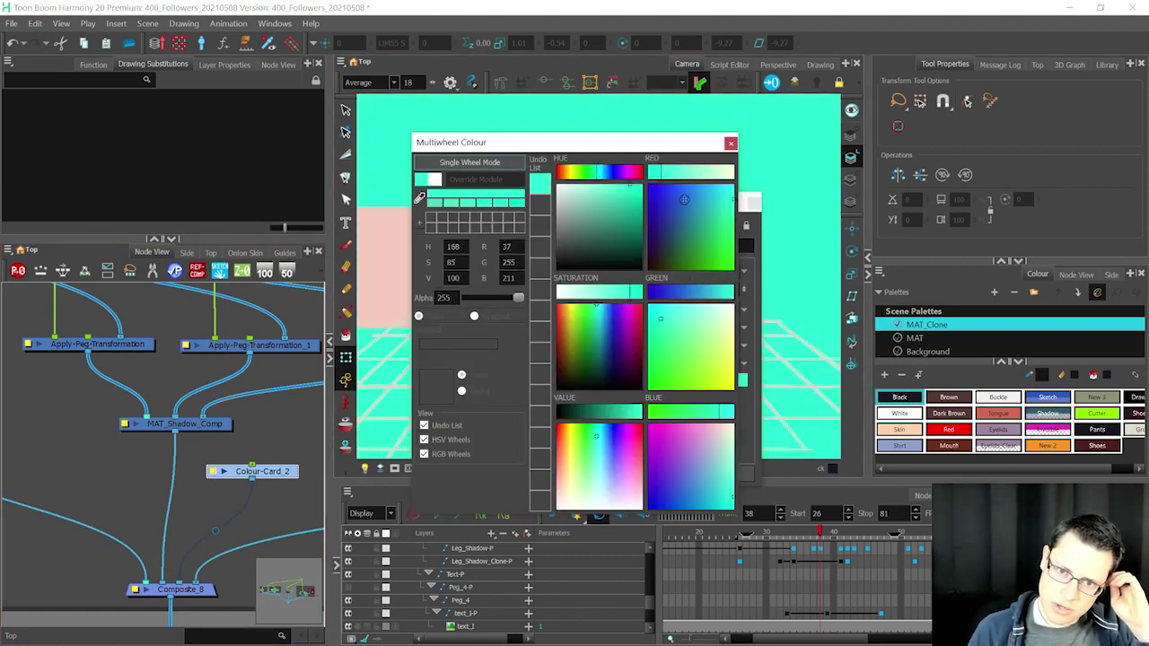
left_click_drag(684, 199, 697, 193)
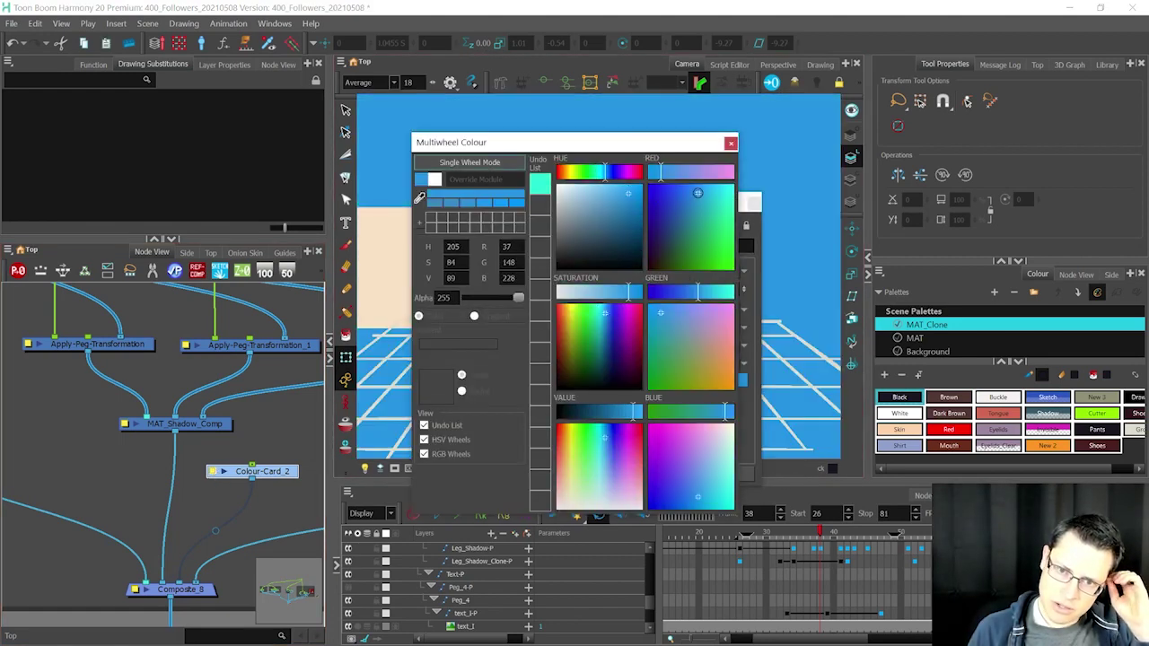
left_click(687, 197)
left_click(730, 143)
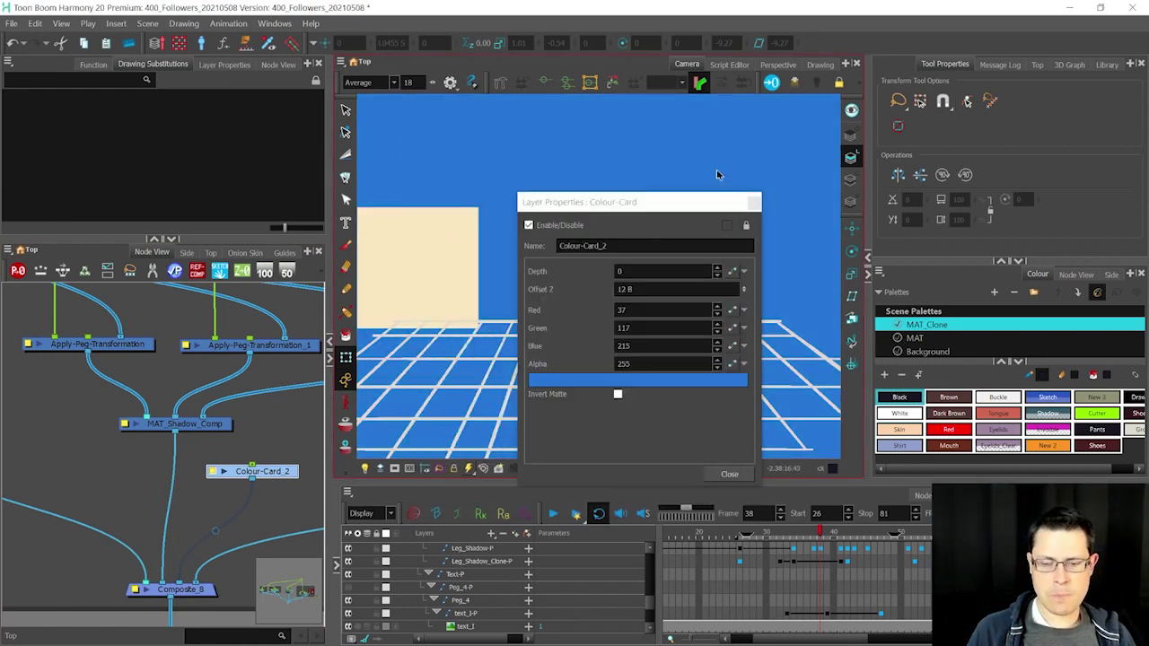
left_click(731, 470)
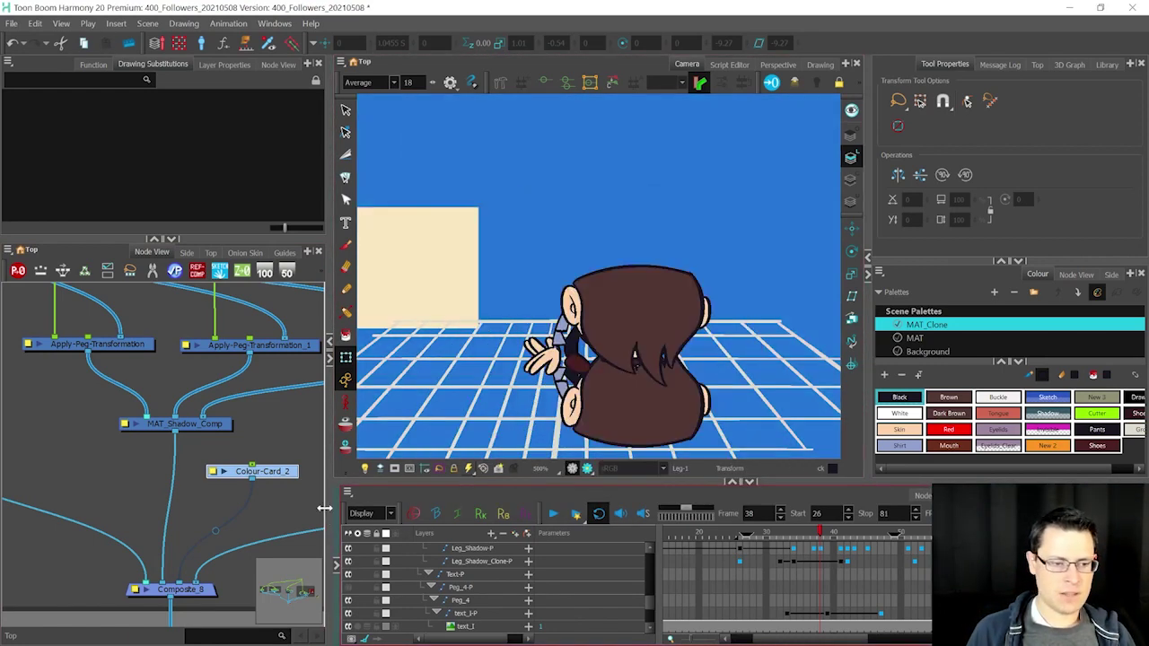
Step: Insert a Cutter node between Colour-Card_2 and Composite_8, and reroute MAT_Shadow_Comp's output into the Cutter's matte port
left_click_drag(290, 475, 299, 464)
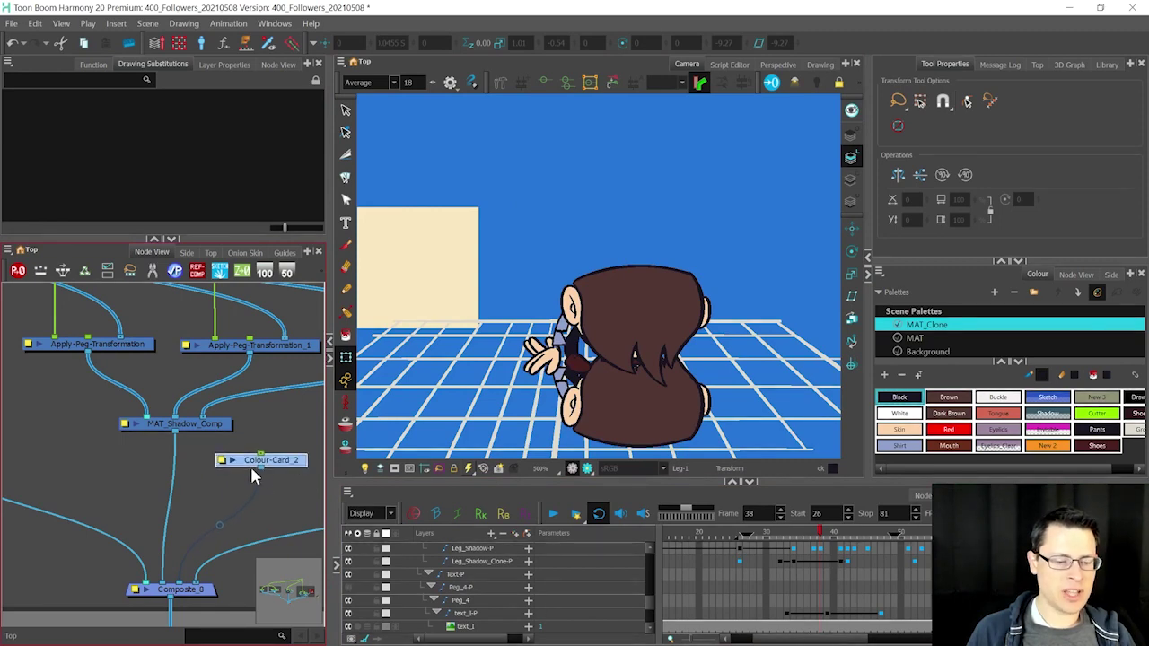
left_click(198, 430)
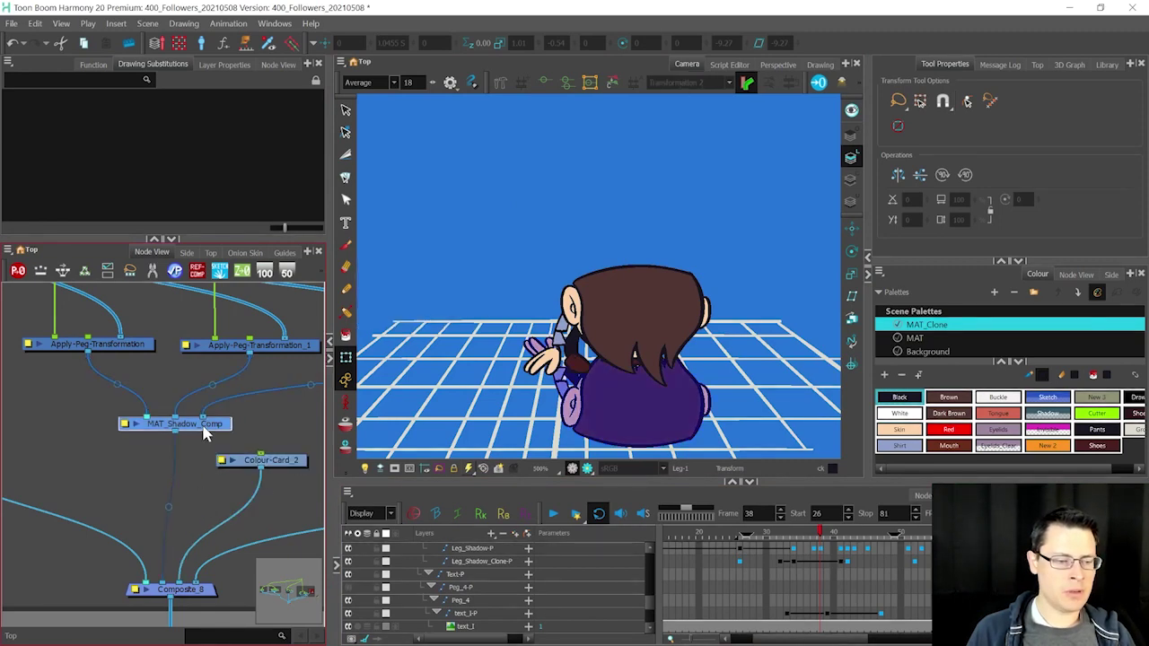
left_click(196, 468)
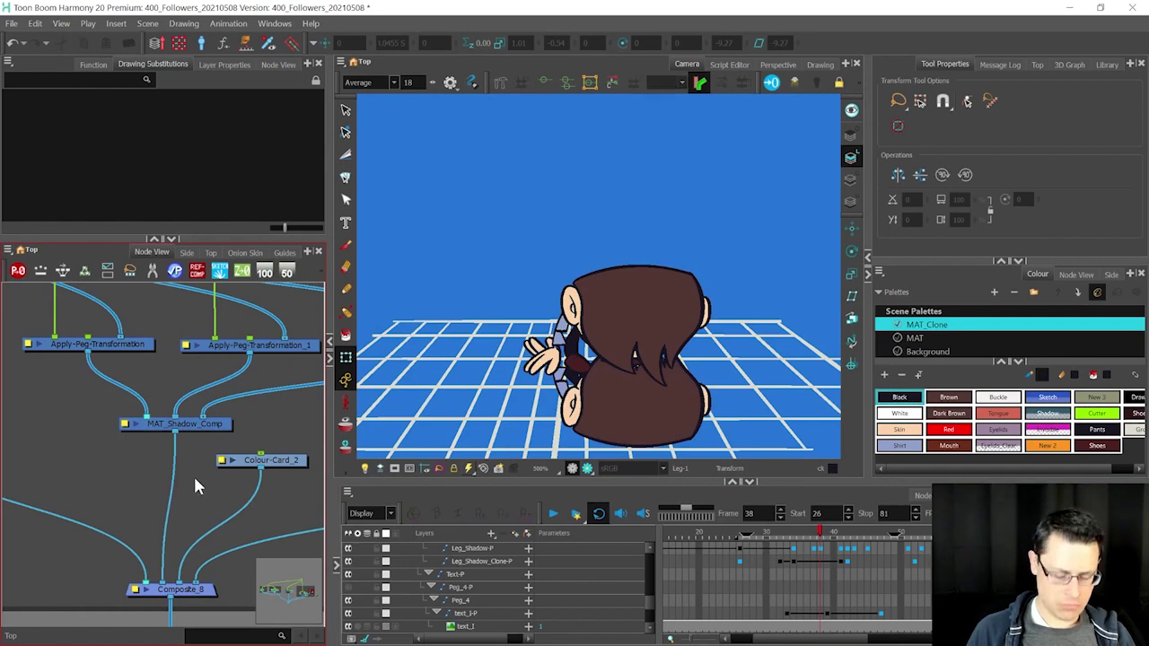
key("Tab")
type("cutt")
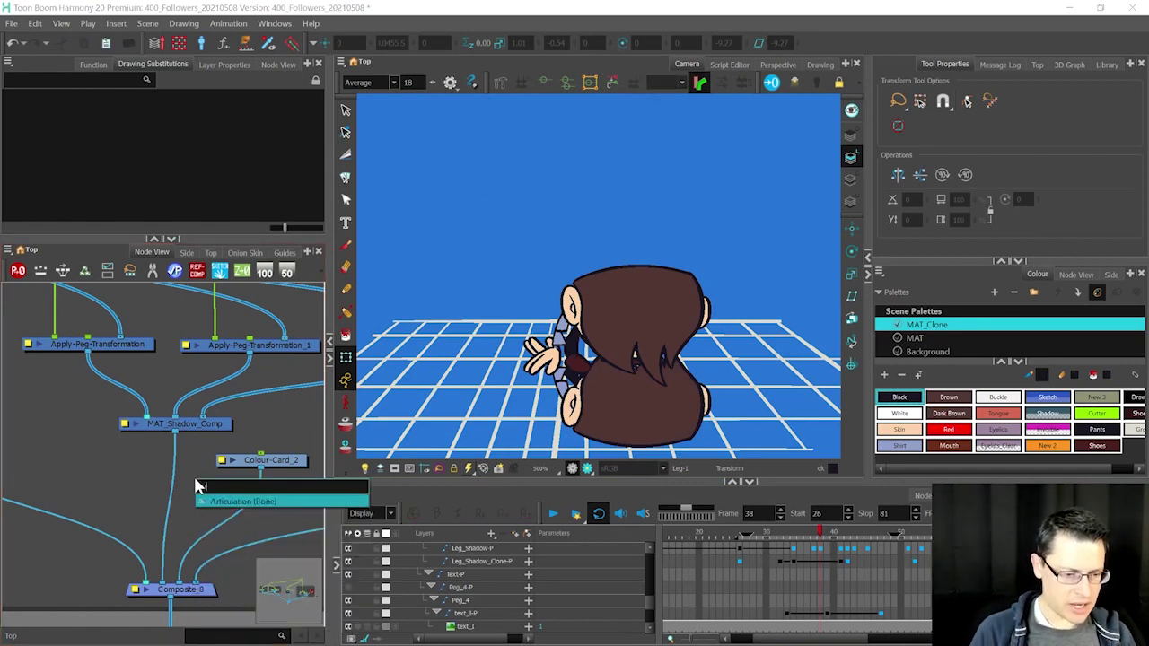
type("er")
key("Return")
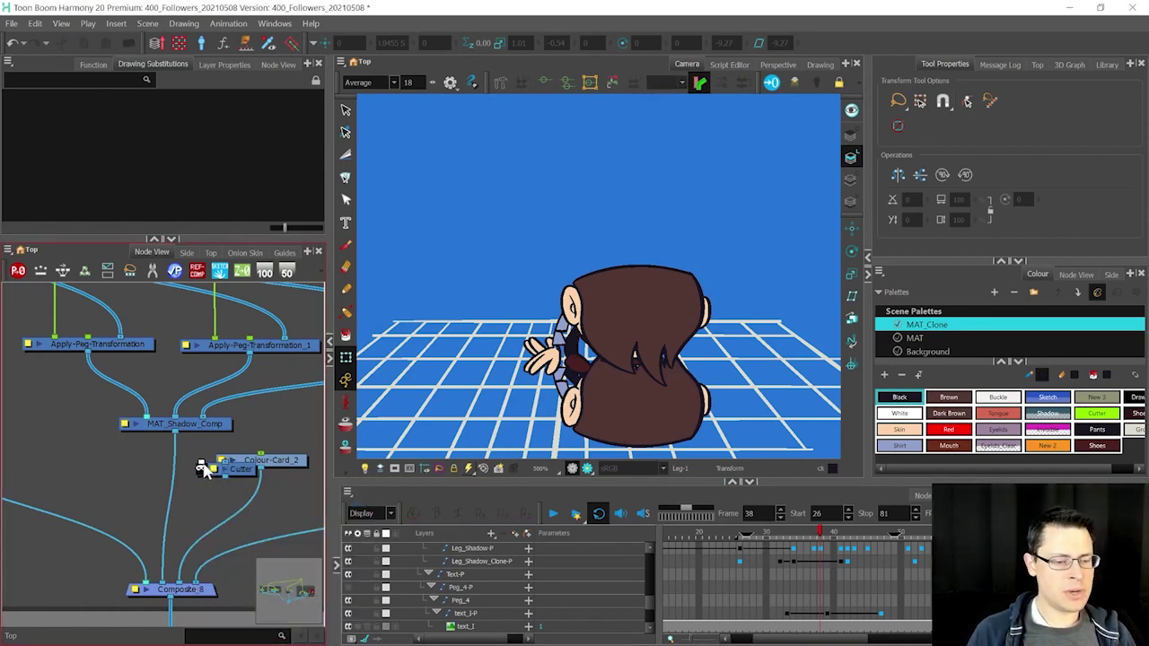
left_click_drag(239, 476, 259, 510)
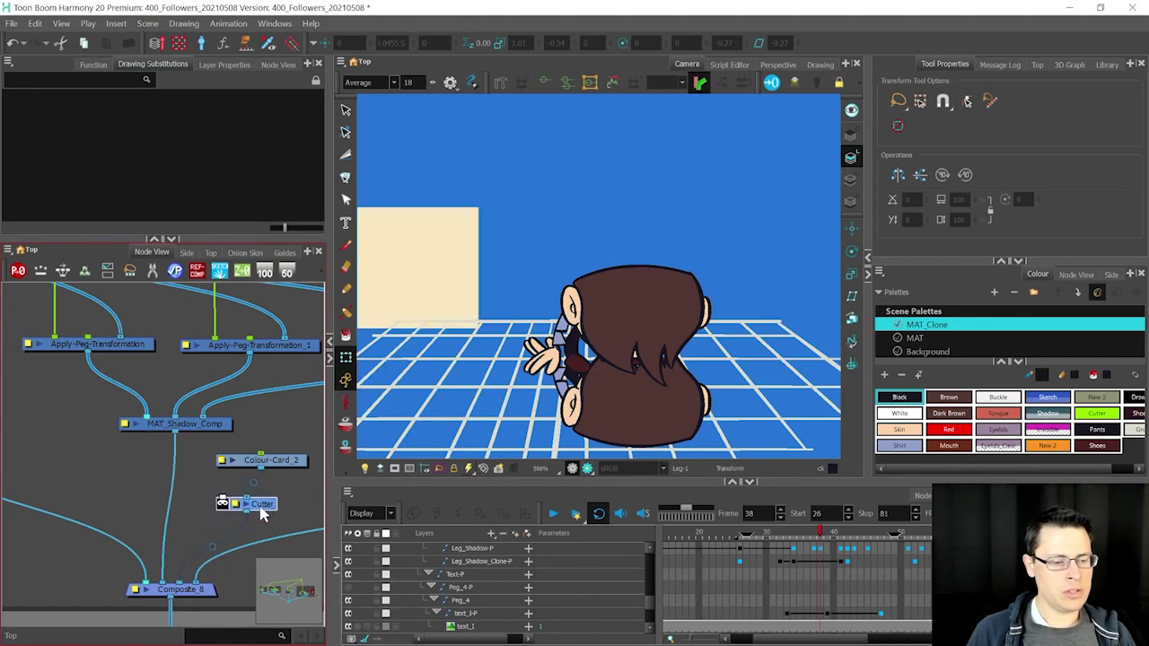
left_click_drag(164, 588, 226, 502)
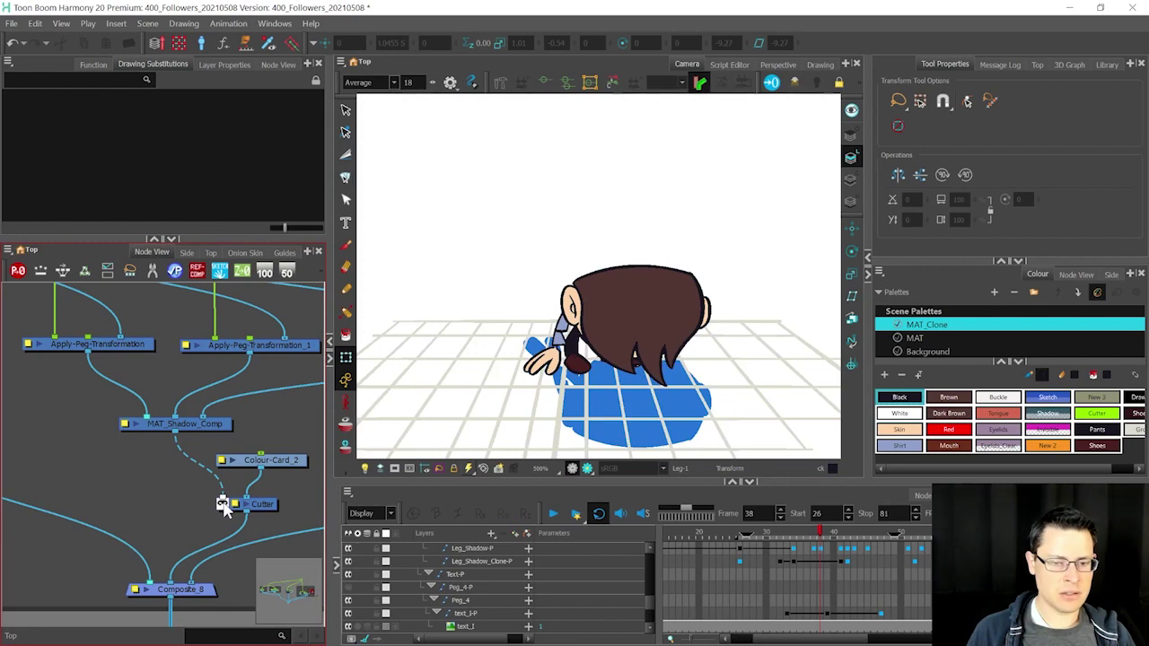
Step: Push the Ground_BG drawing back in depth to about 1.24 B with the Maintain Size tool
scroll(153, 485, "up", 5)
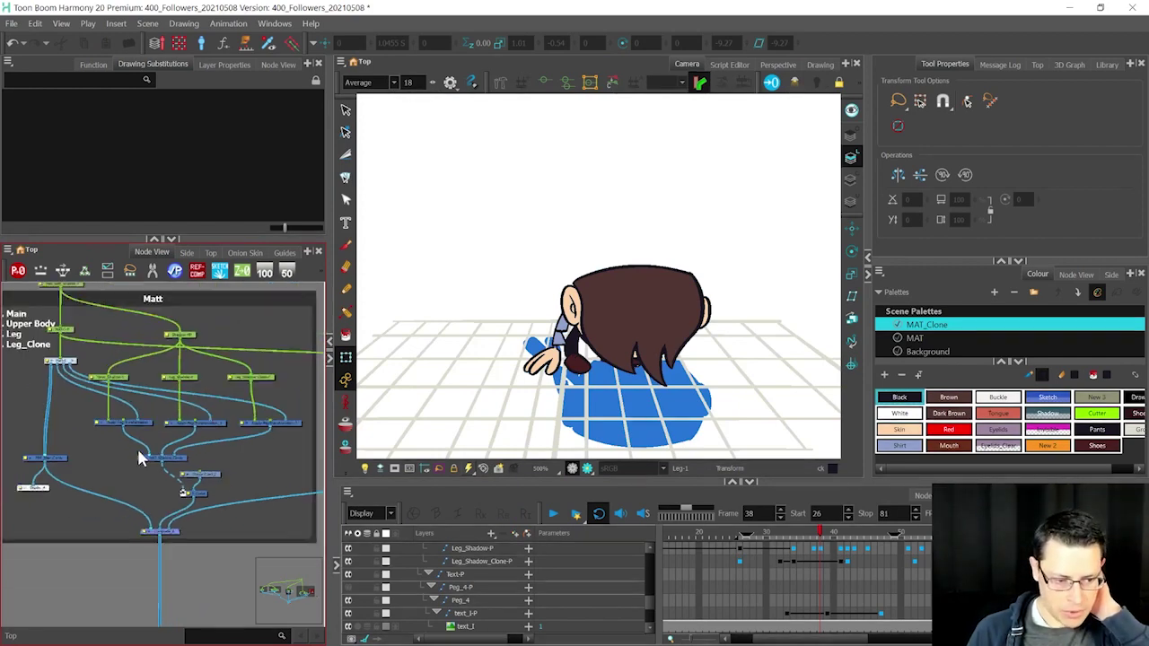
scroll(137, 456, "down", 3)
scroll(142, 546, "up", 5)
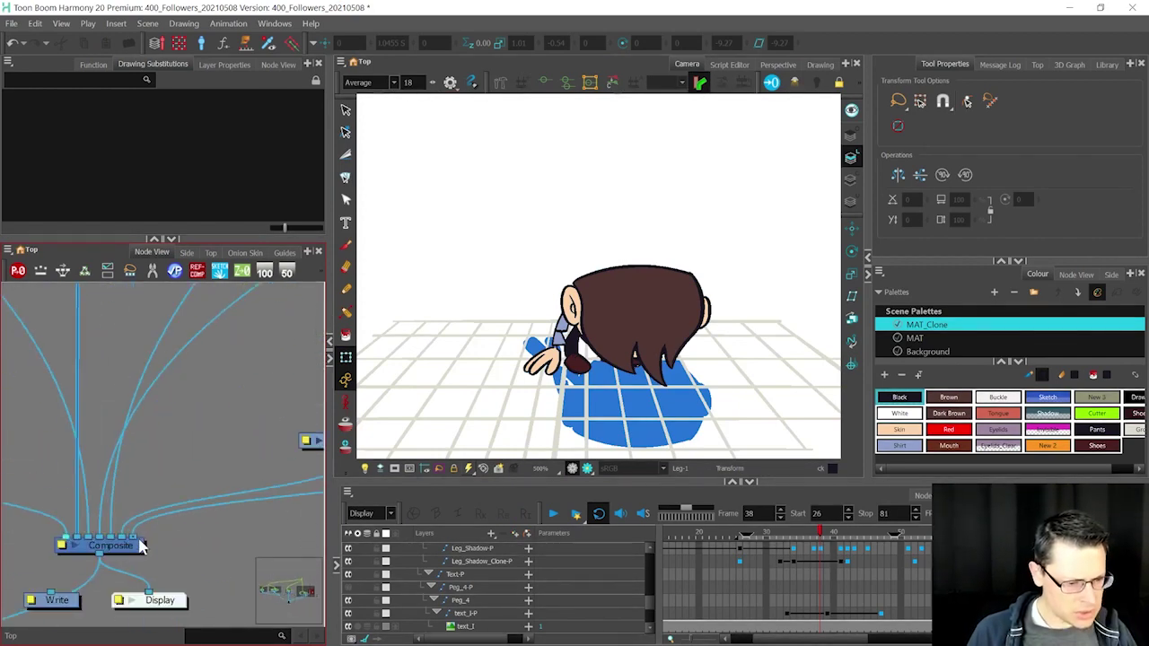
scroll(170, 508, "down", 3)
scroll(136, 501, "down", 2)
scroll(274, 472, "up", 3)
left_click(276, 469)
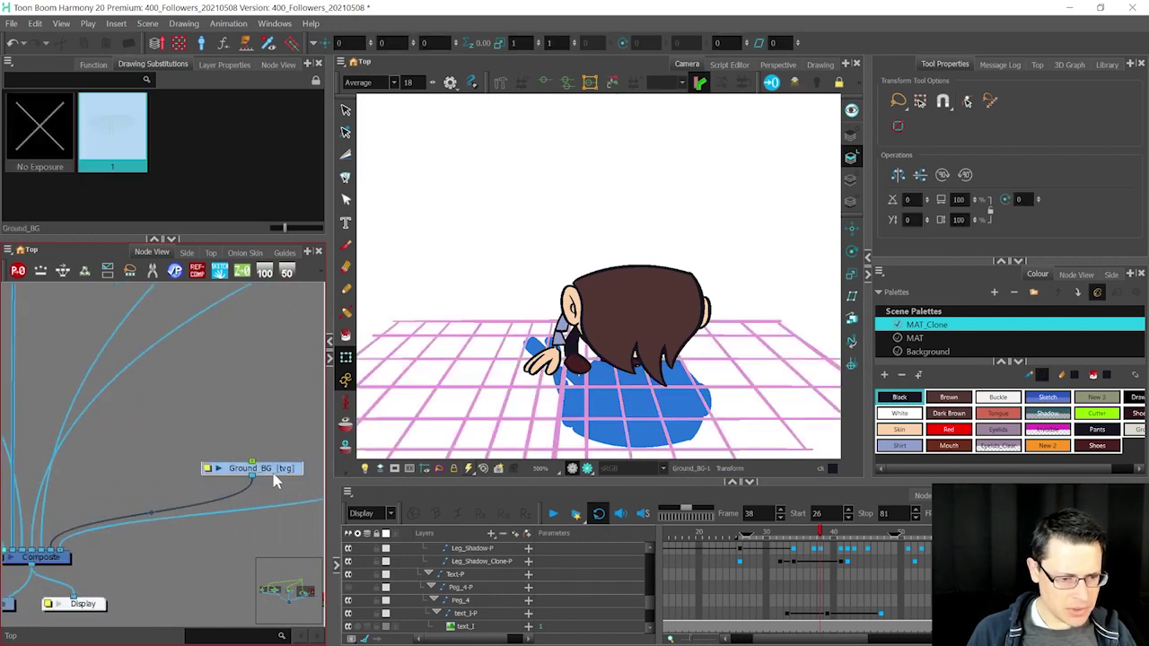
left_click(345, 401)
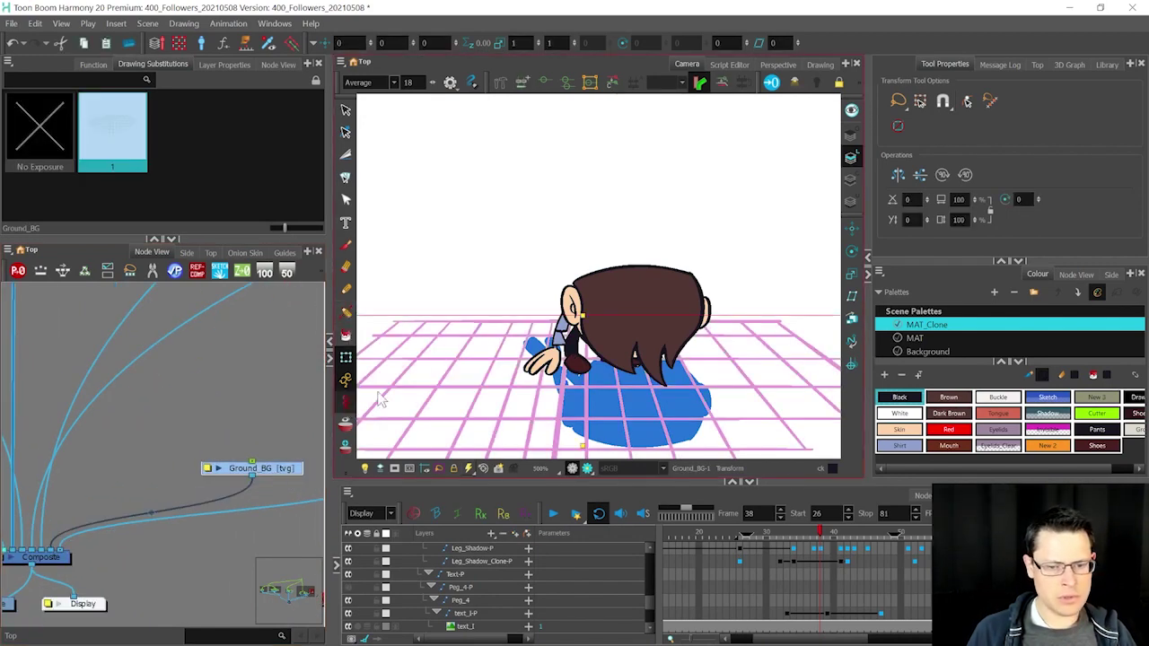
key("alt+Up")
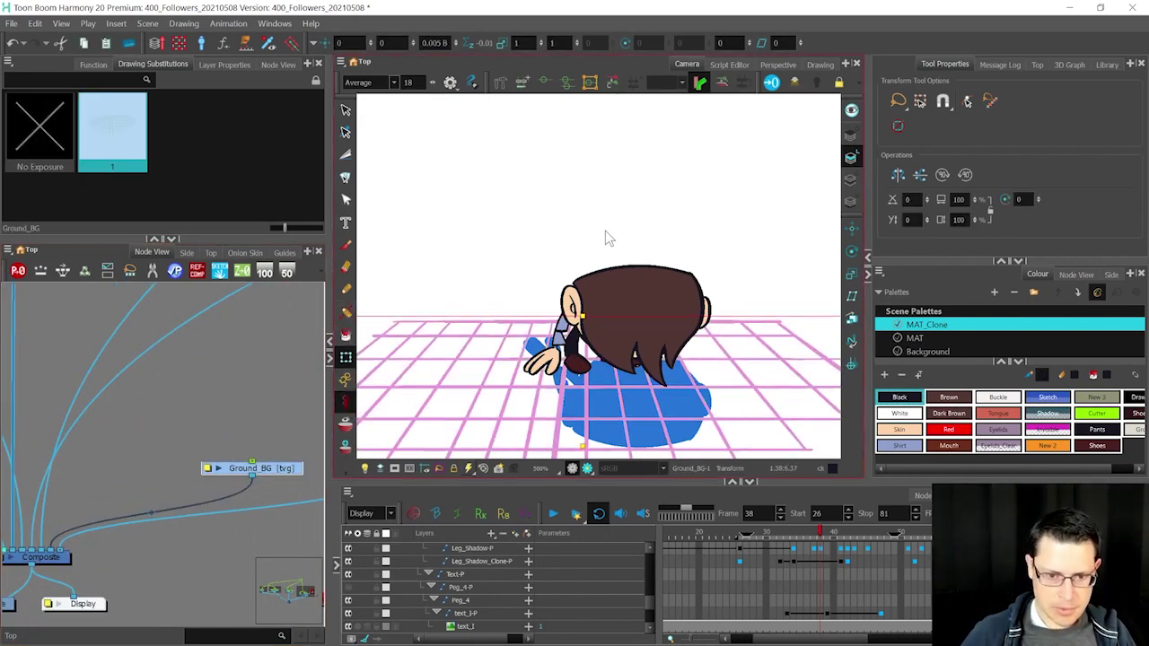
key("alt+Up")
key("alt+Up")
key("alt+Up")
key("alt+Up")
key("alt+Up")
key("alt+Up")
key("alt+Up")
key("alt+Up")
key("alt+Up")
key("alt+Up")
key("alt+Up")
key("alt+Up")
key("alt+Up")
key("alt+Up")
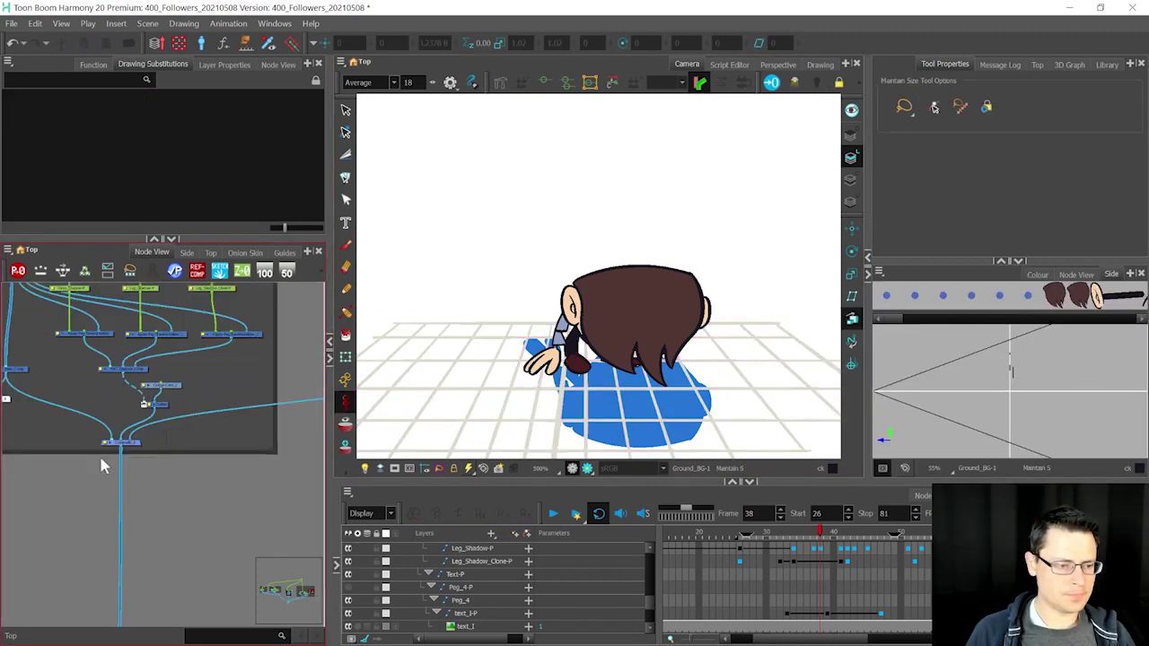
Step: Set the Composite_8 node's mode to As Bitmap and deselect it
left_click(104, 445)
scroll(101, 451, "up", 1)
double_click(102, 442)
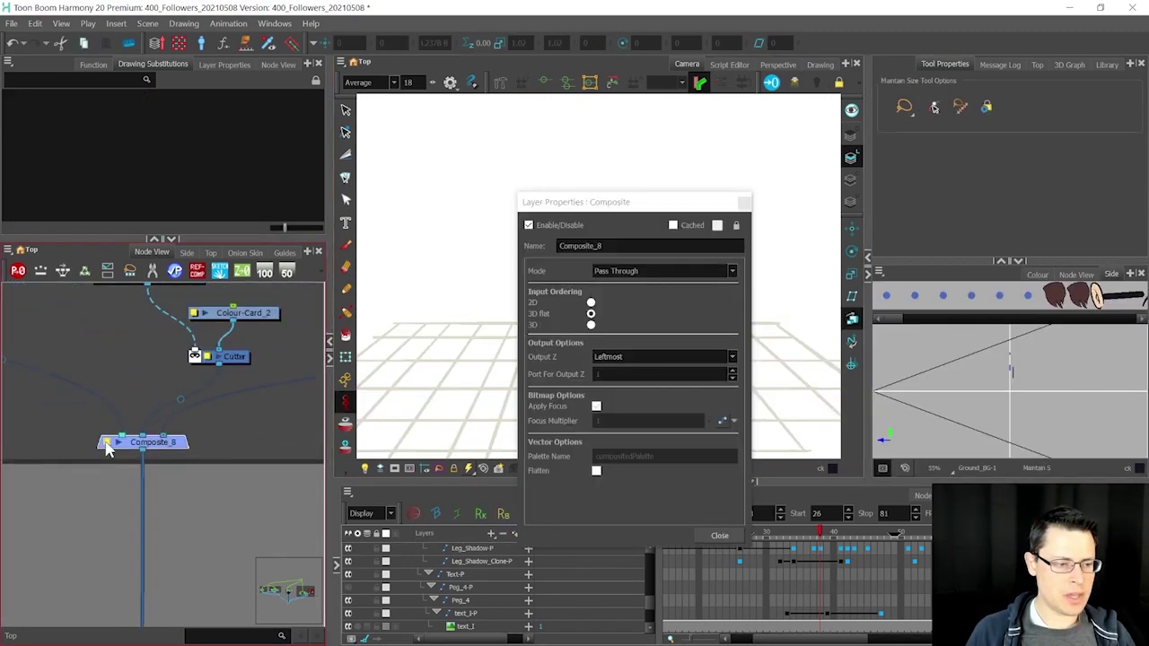
left_click(650, 269)
left_click(648, 282)
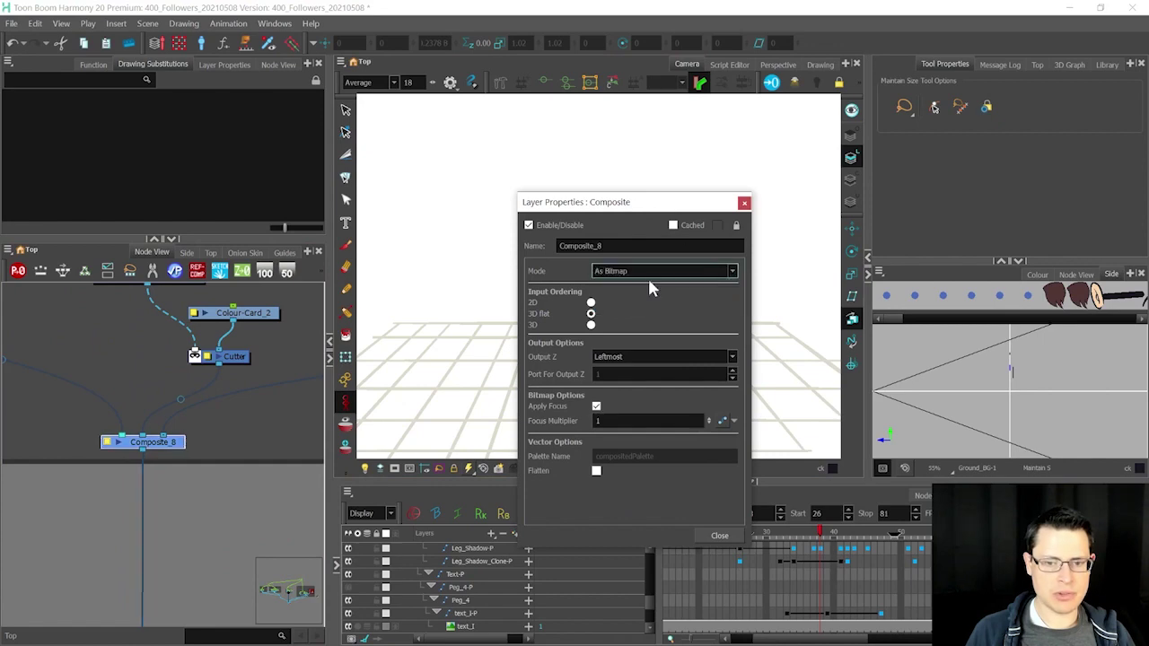
left_click(743, 203)
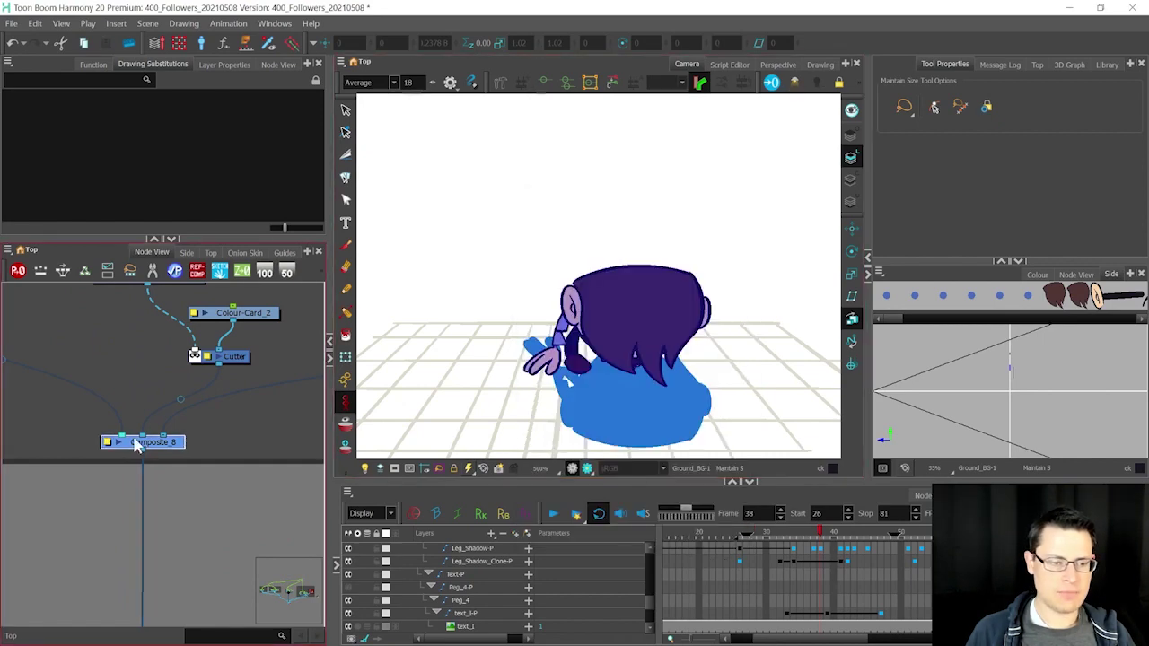
left_click(628, 375)
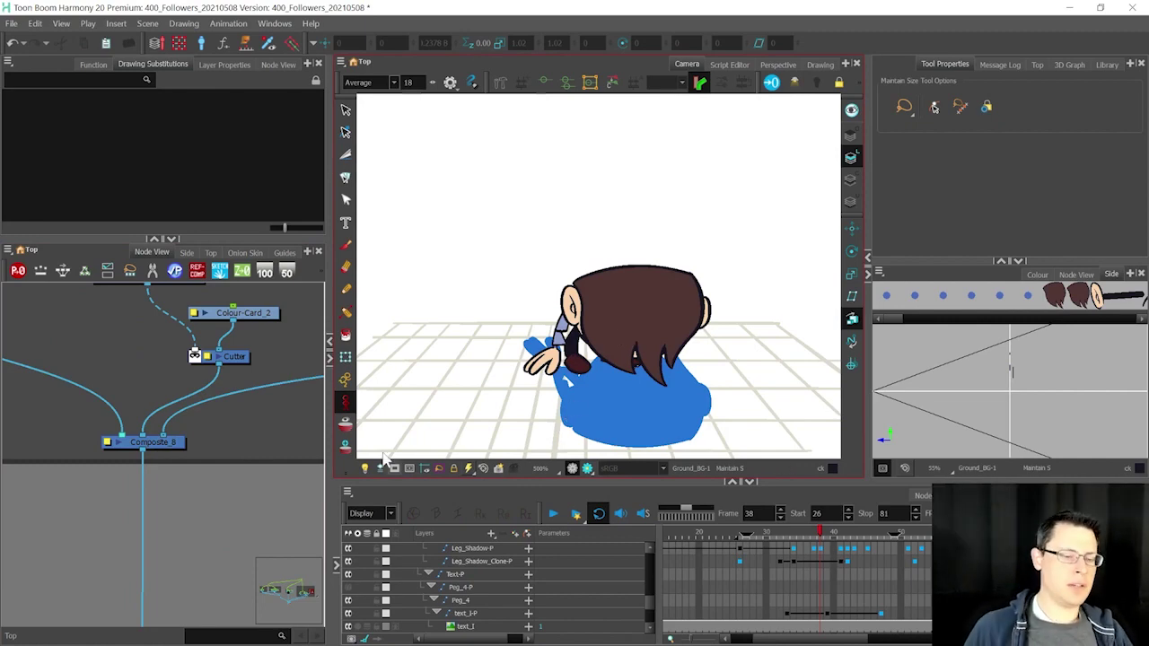
Step: Play back the animation and check the blue shadow under the whole character
scroll(218, 412, "down", 4)
scroll(165, 384, "down", 3)
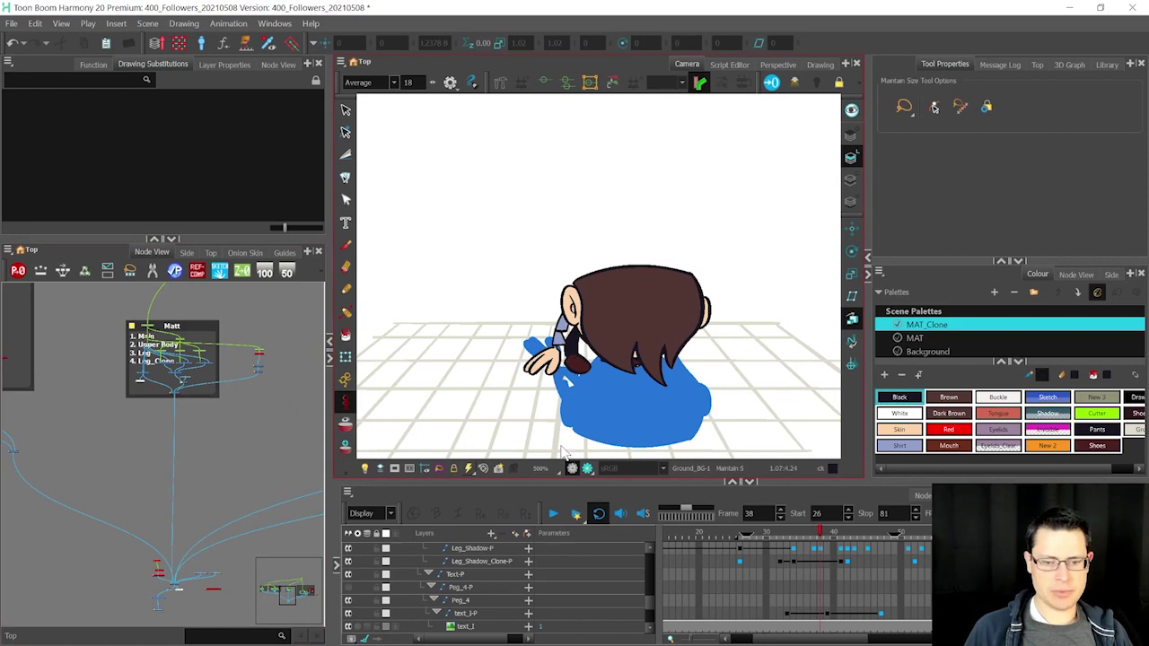
left_click(552, 513)
scroll(507, 325, "down", 4)
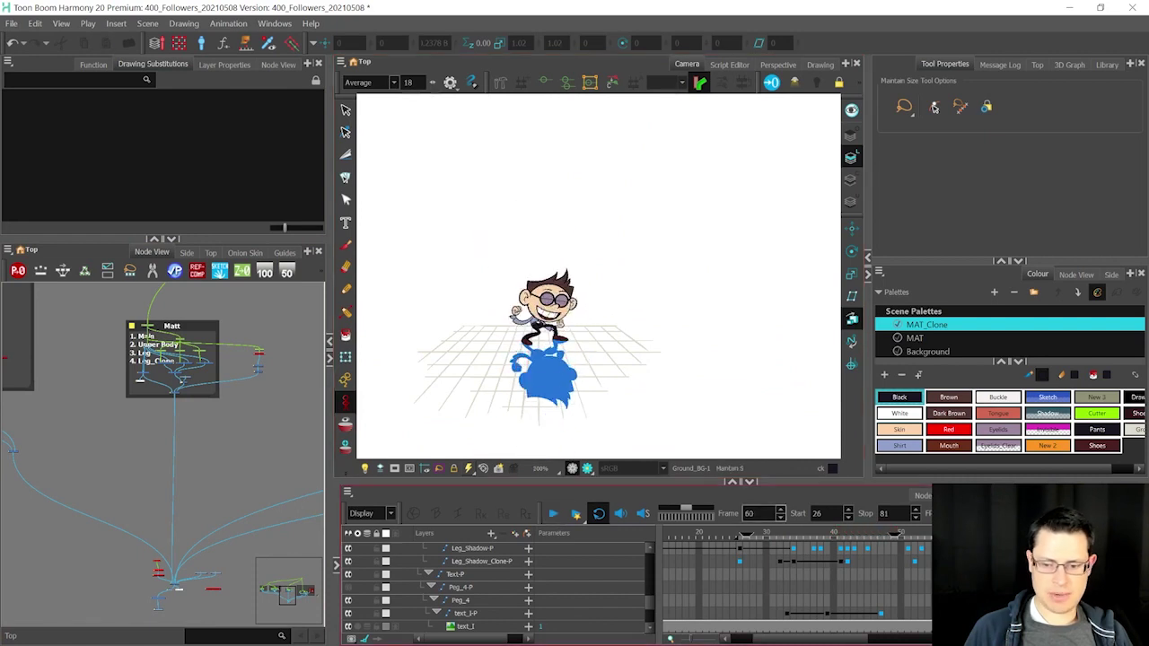
Step: Go to frame 34, select the Shadow-MP peg in the Matt group and collapse its layers in the timeline
left_click(793, 548)
scroll(193, 341, "up", 3)
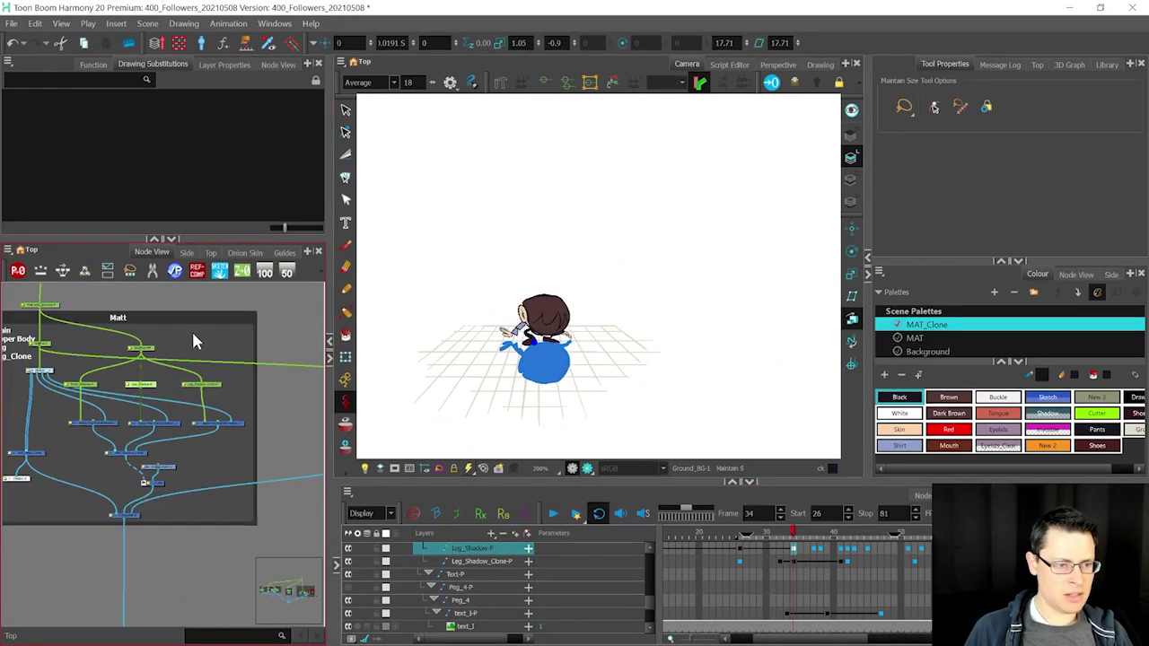
left_click_drag(193, 333, 125, 361)
key("o")
key("minus")
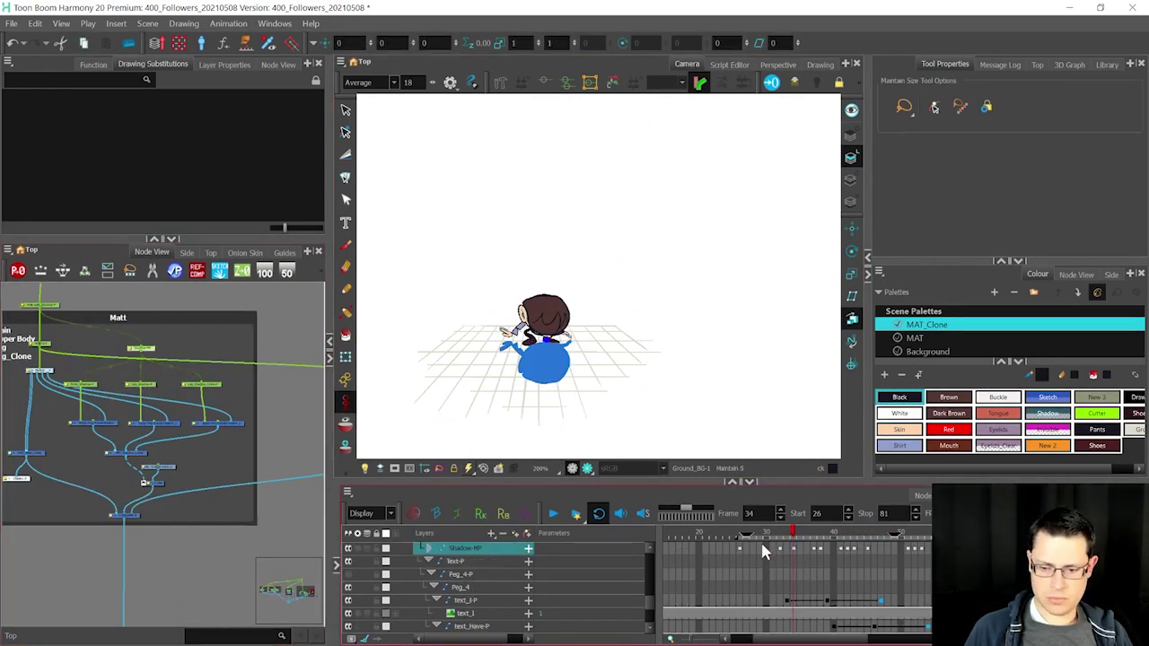
Step: Select the Shadow-MP keyframes from frame 26 onwards and review the available keyframe options
left_click(740, 548)
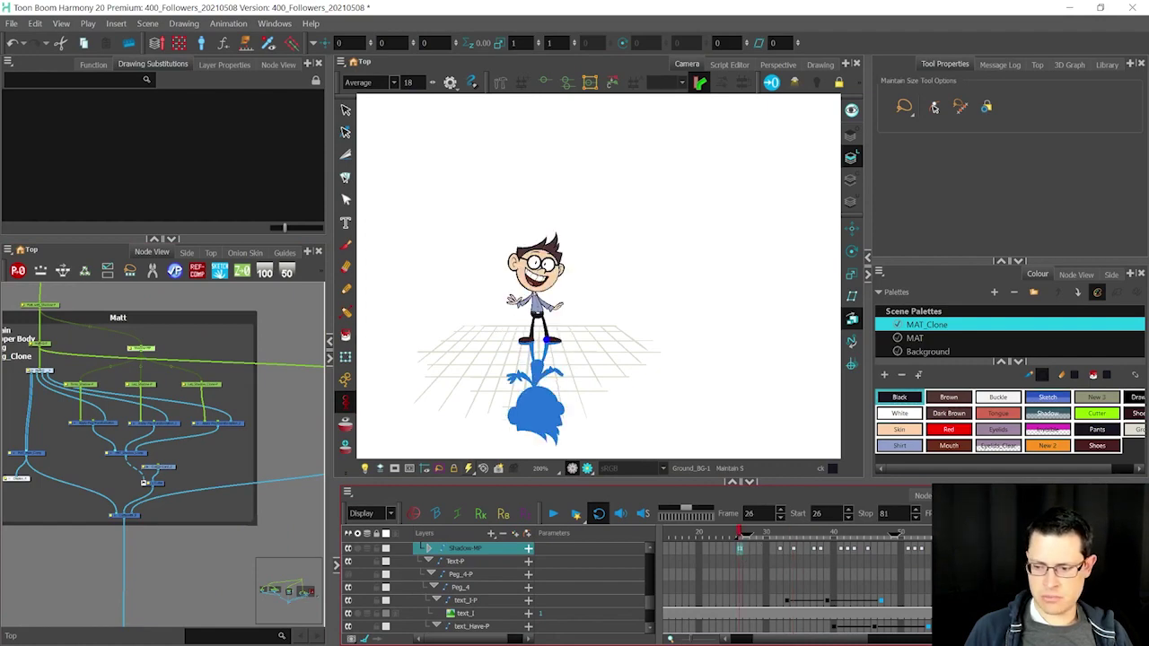
left_click(1106, 548, "shift")
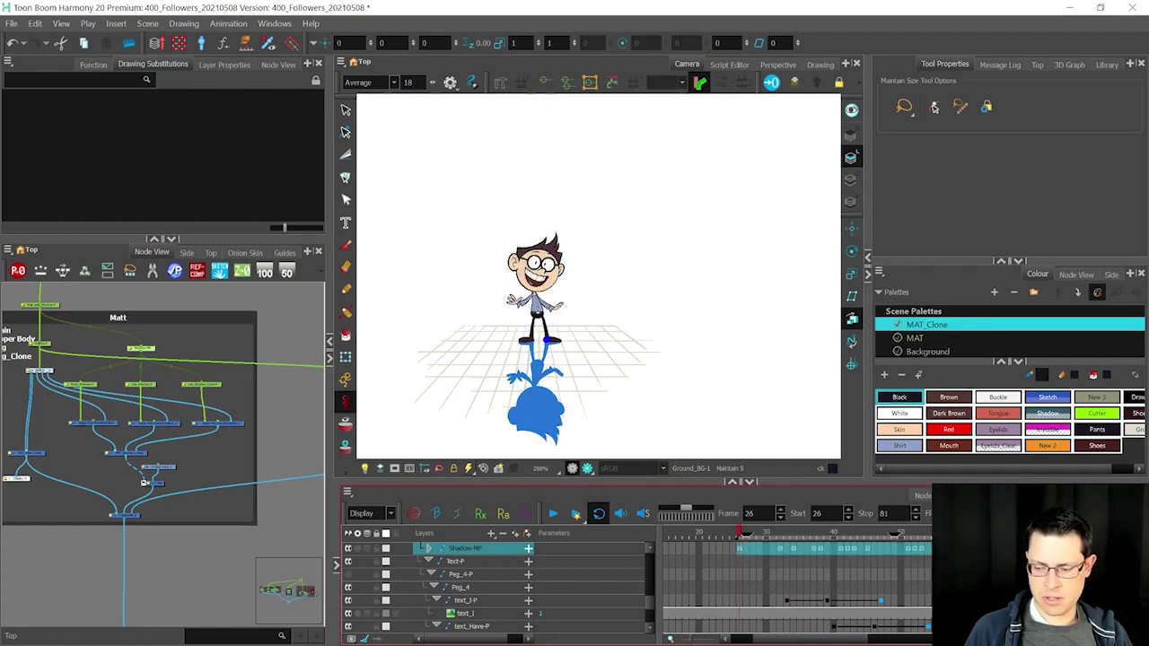
right_click(951, 548)
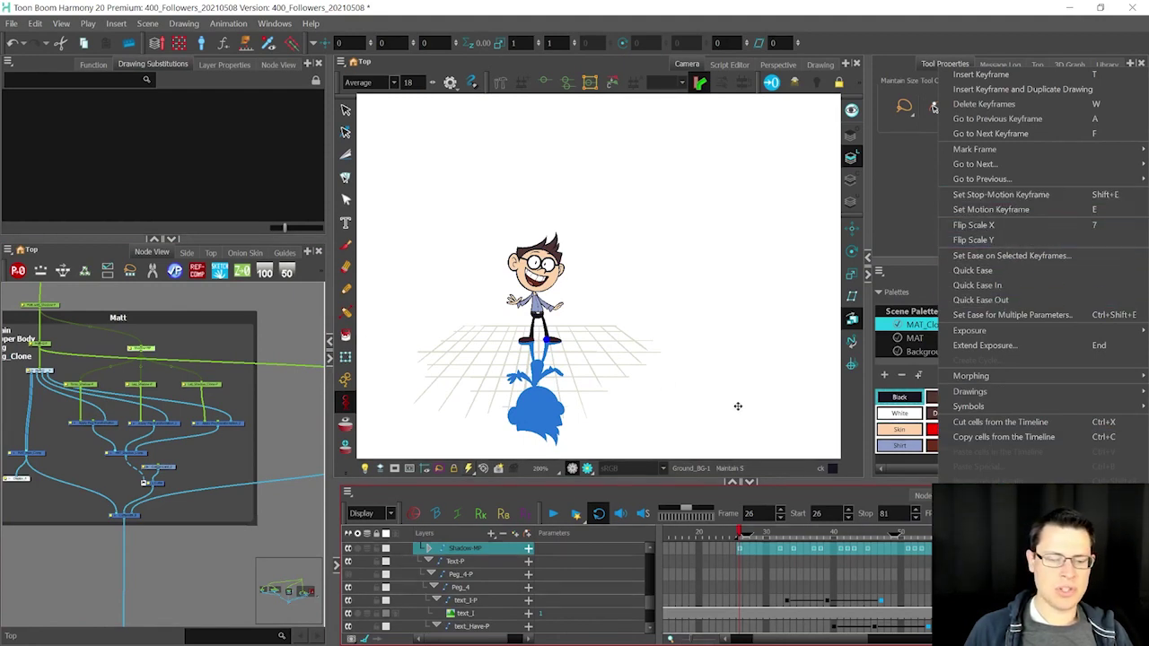
left_click(672, 411)
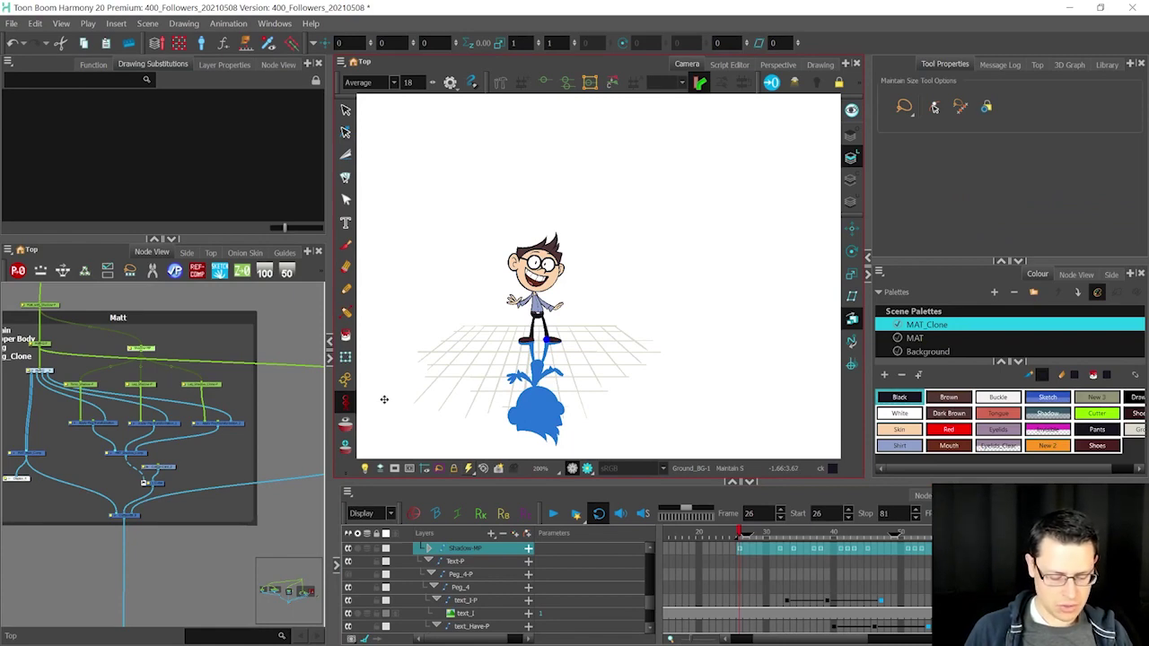
Step: Play back the shadow animation and examine the Torso_Shadow-P, Leg_Shadow-P and Leg_Shadow_Clone-P pegs and their Apply-Peg-Transformation nodes
key("space")
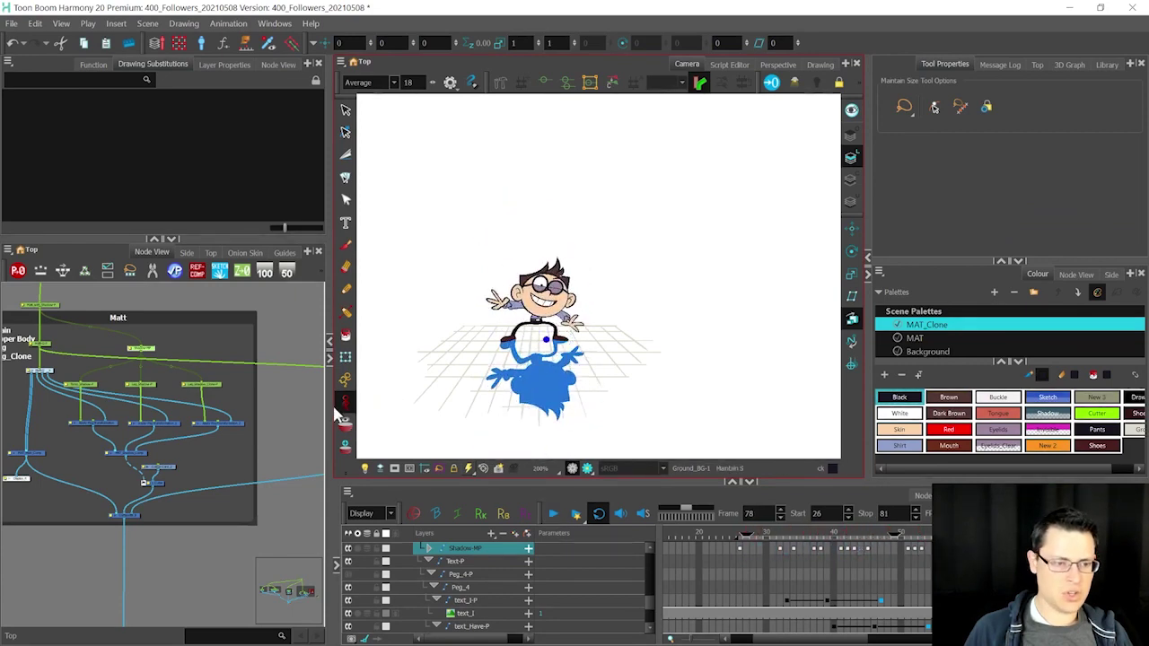
scroll(276, 408, "down", 2)
scroll(224, 407, "up", 3)
scroll(157, 392, "down", 3)
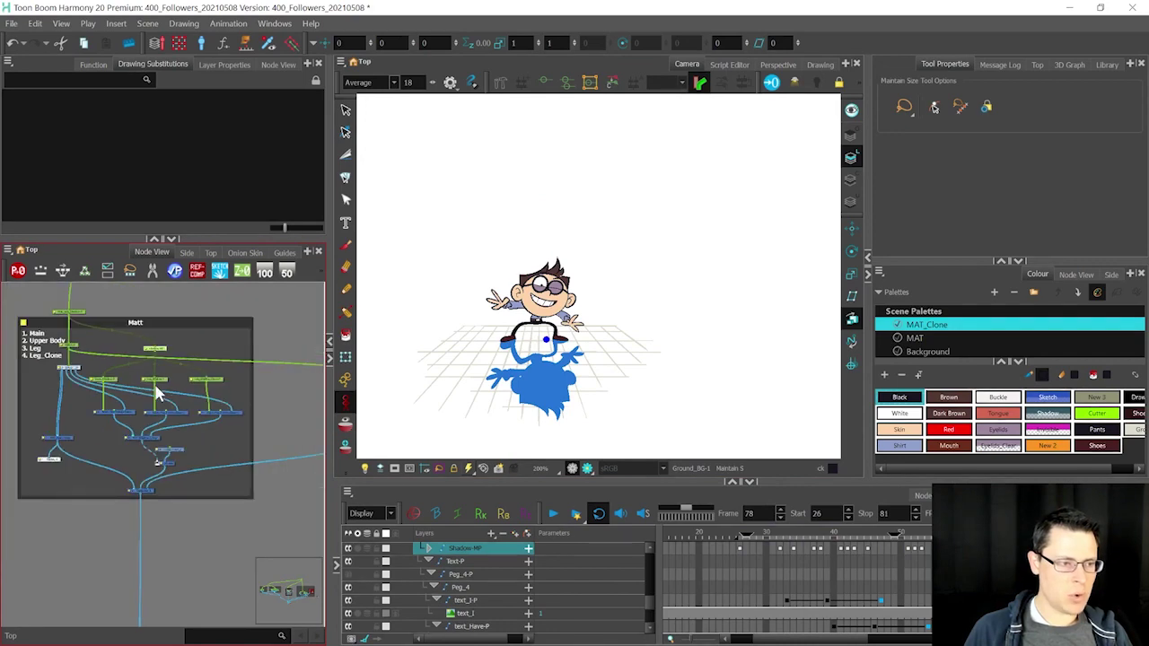
scroll(79, 365, "up", 2)
scroll(136, 395, "up", 2)
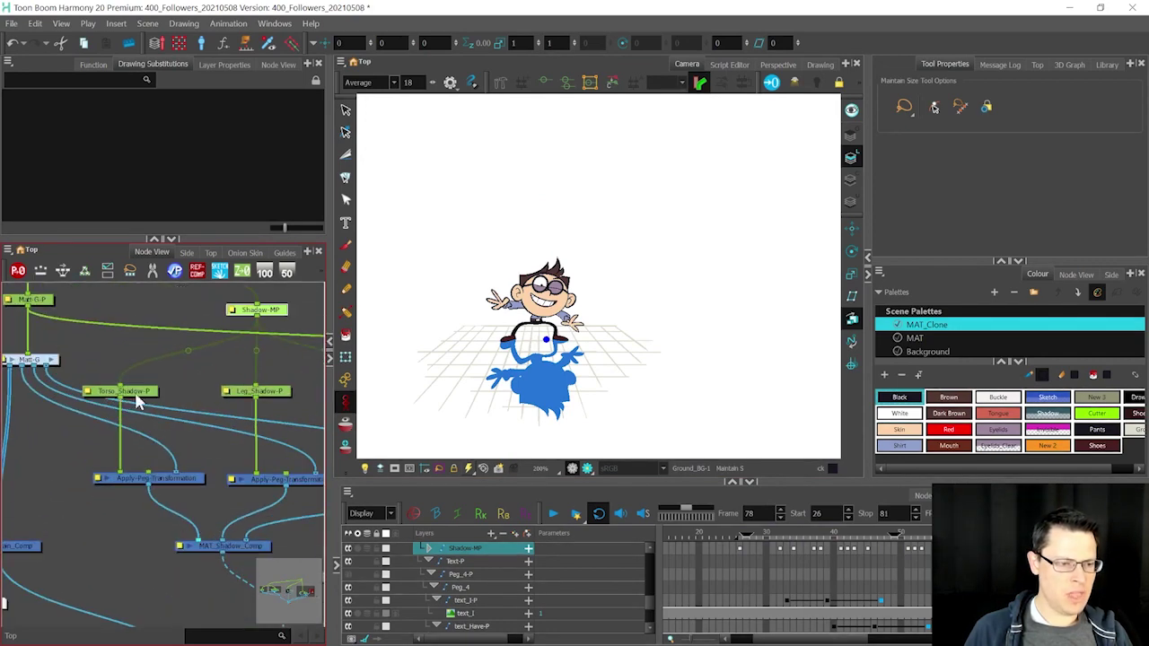
left_click(195, 484)
scroll(44, 478, "down", 2)
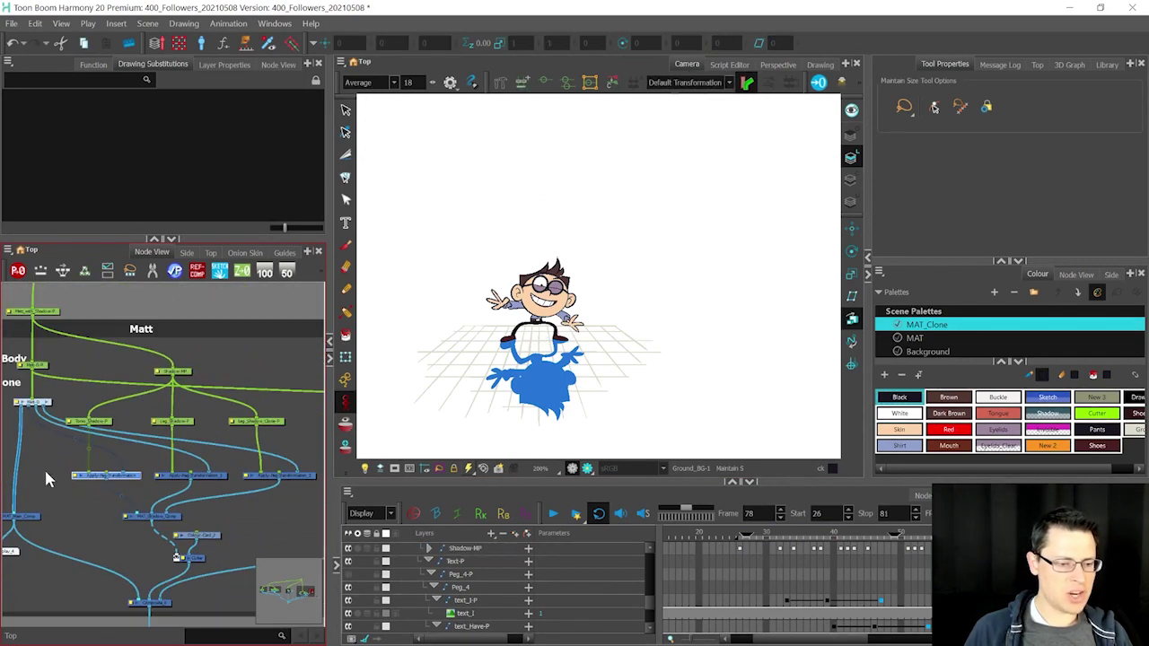
scroll(178, 486, "up", 1)
left_click(187, 420)
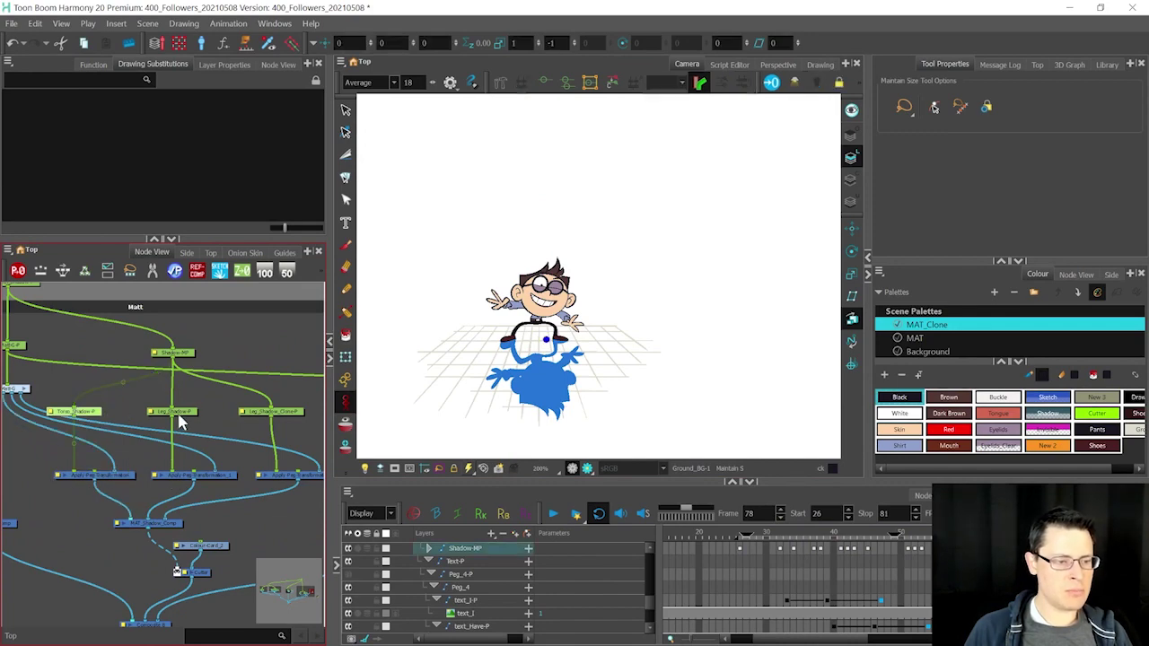
left_click(285, 412)
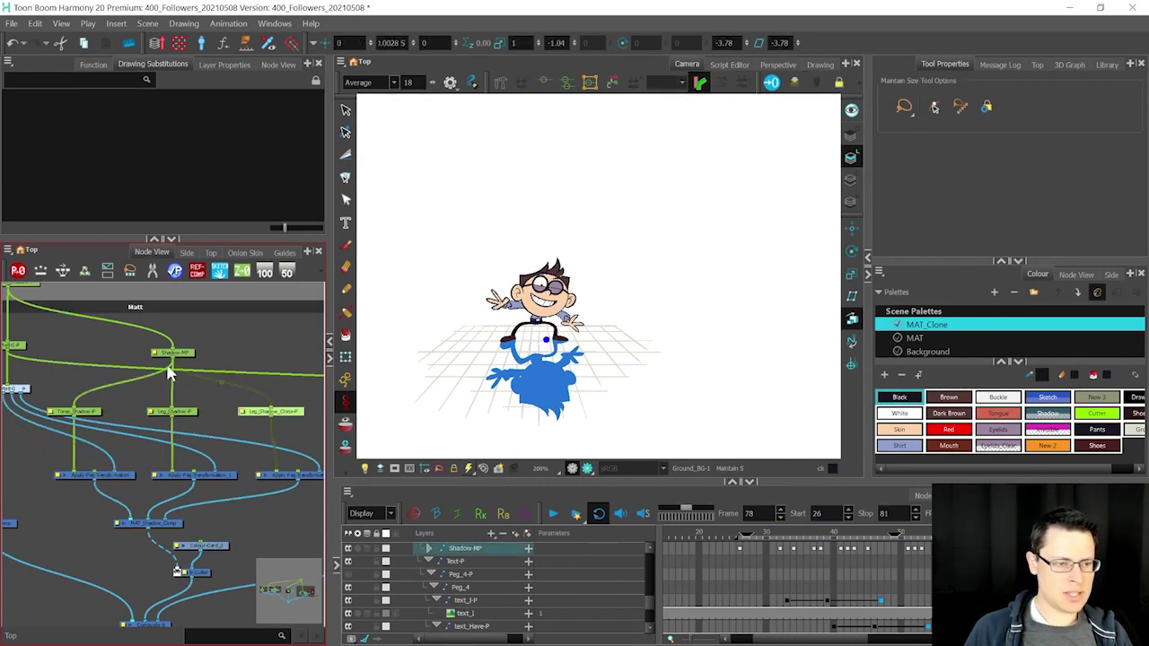
left_click(217, 343)
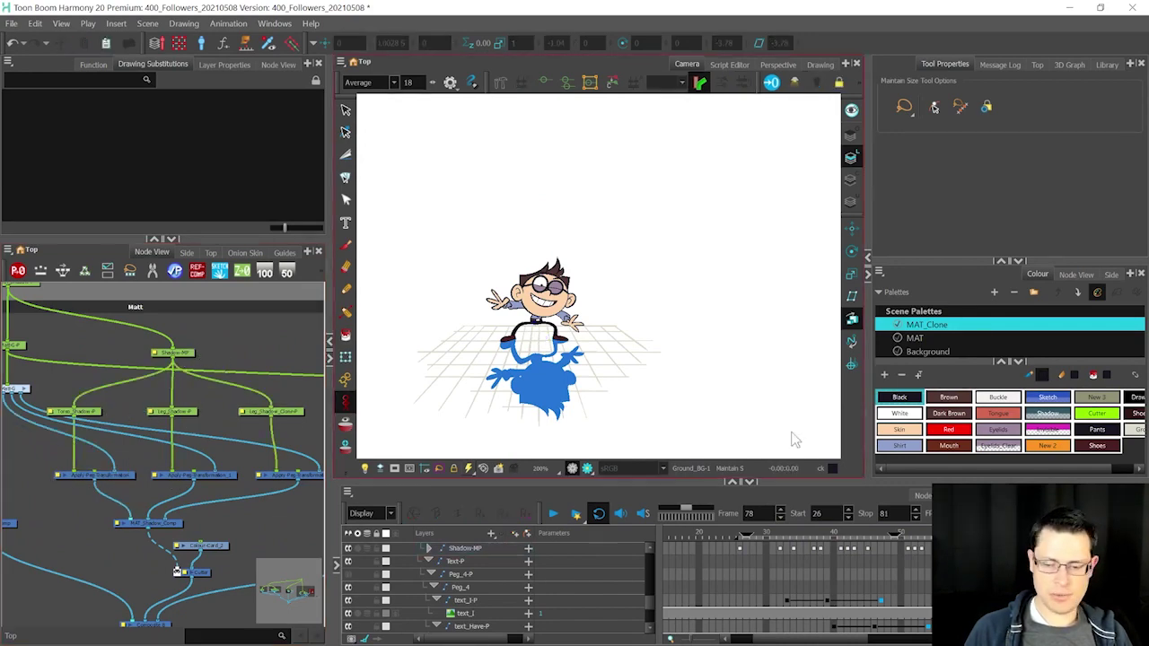